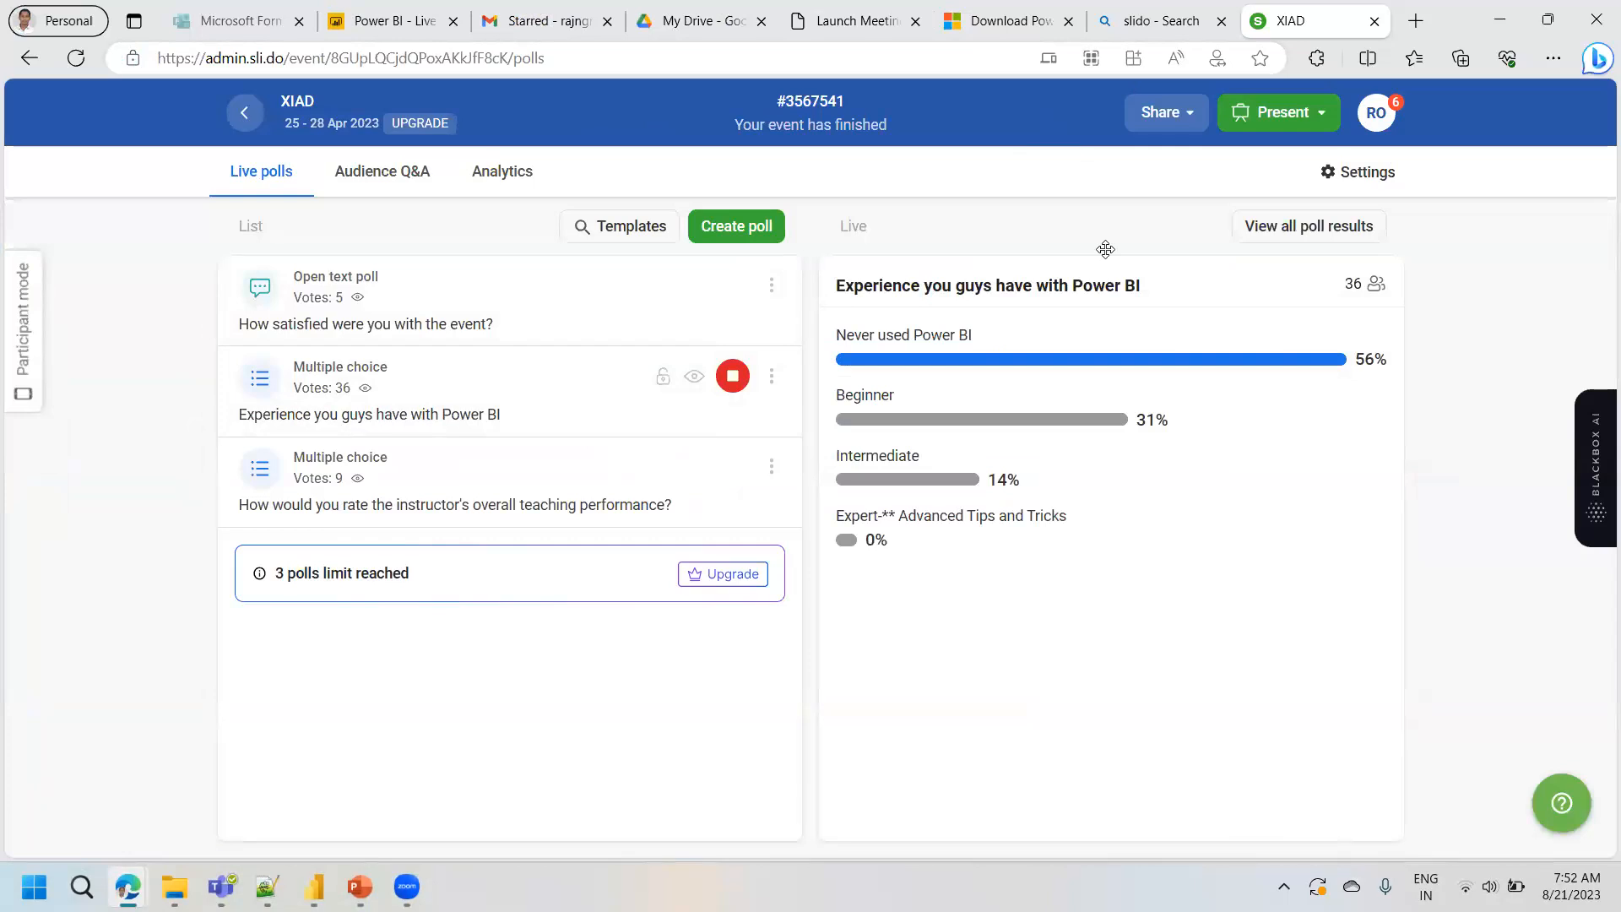
- On the Power BI Desktop download page, select PBIDesktopSetup_x64.exe and start its download
left_click(1010, 21)
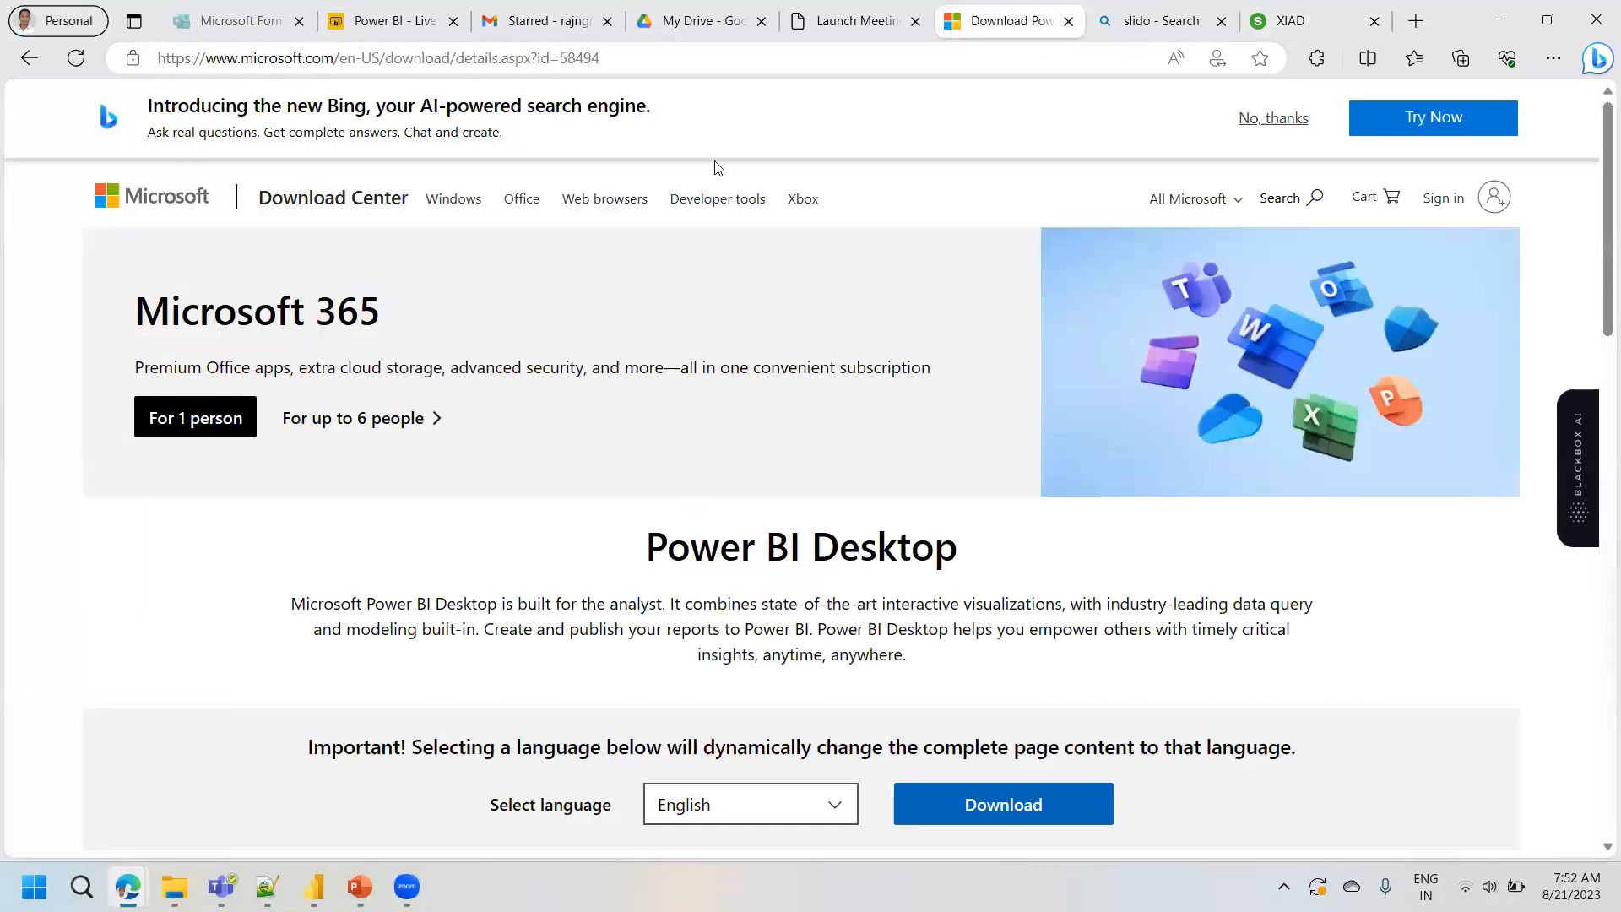
key("ctrl+l")
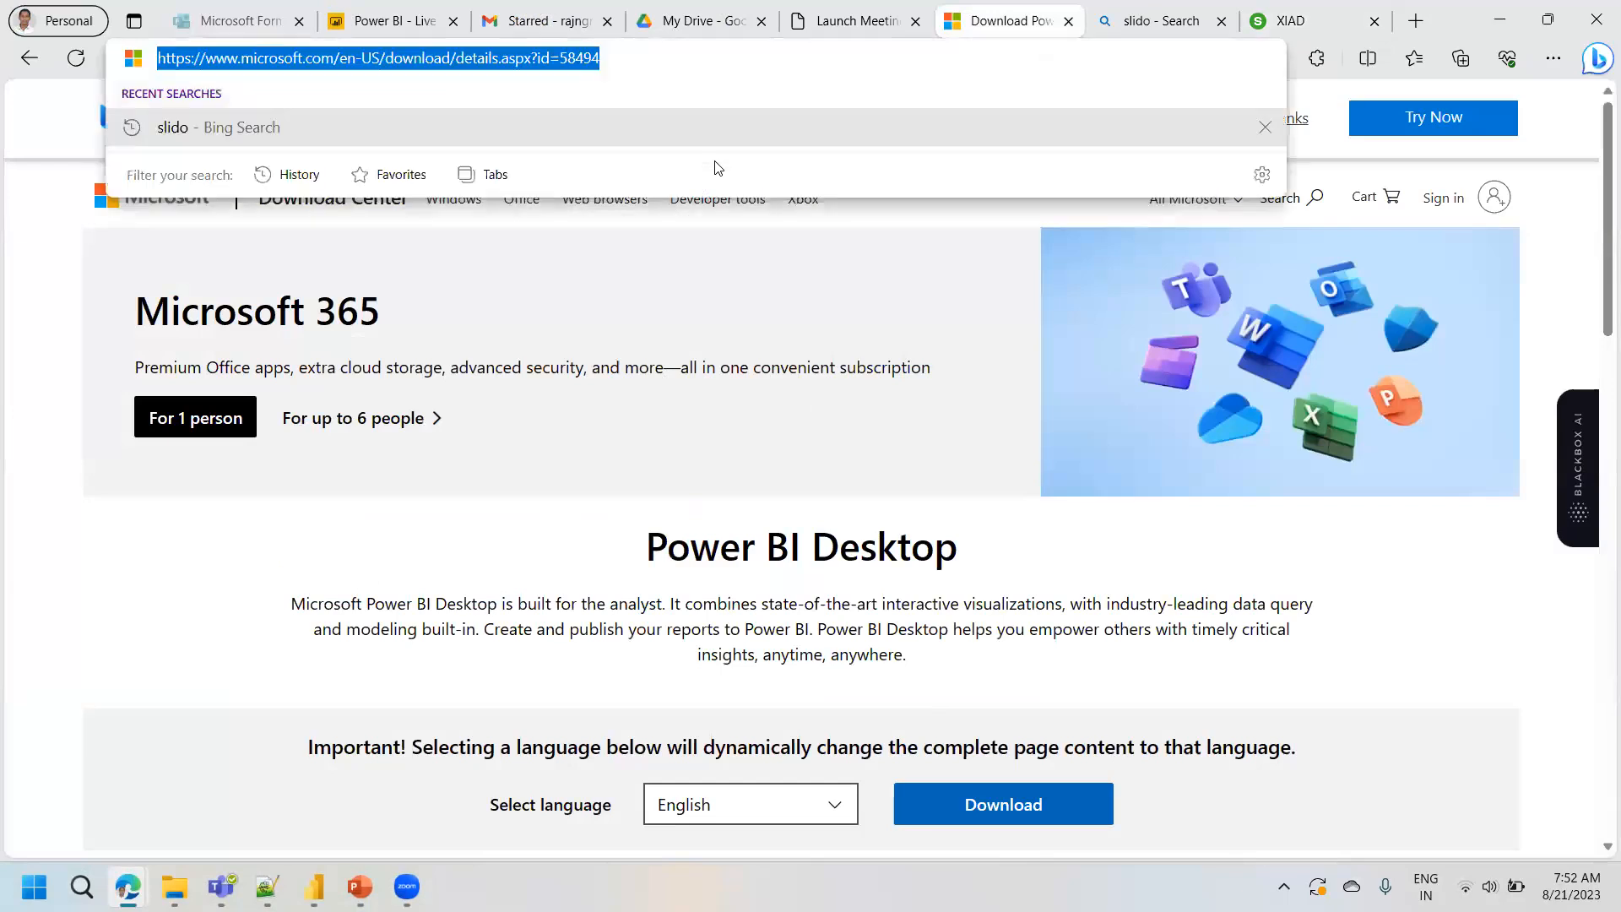
left_click(120, 660)
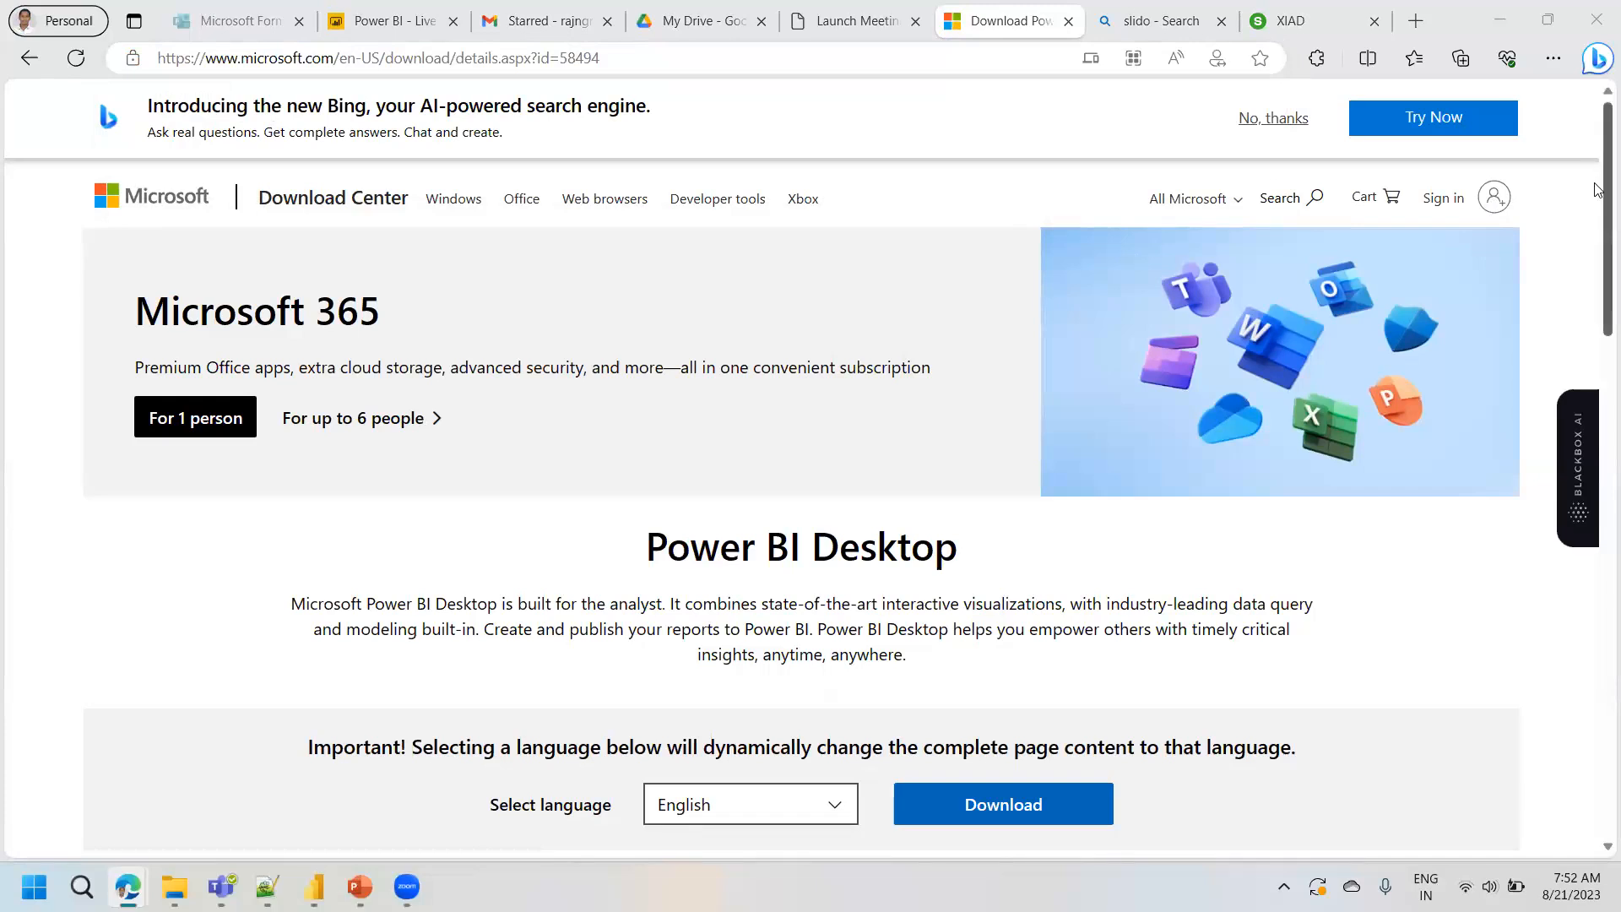
left_click_drag(1598, 190, 1598, 254)
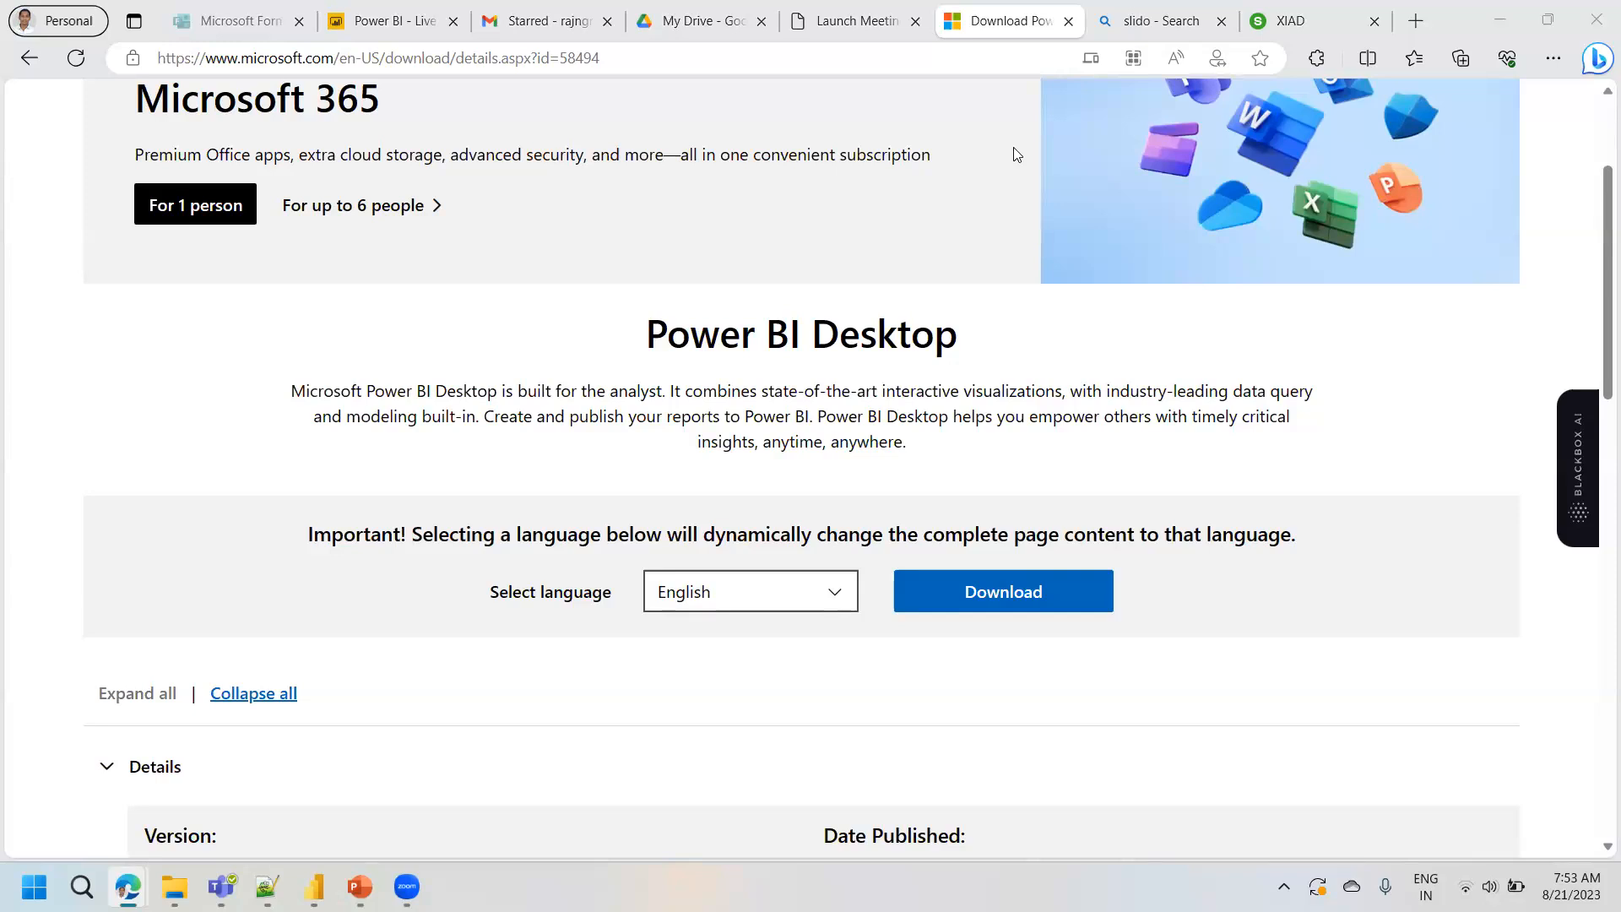
left_click(994, 592)
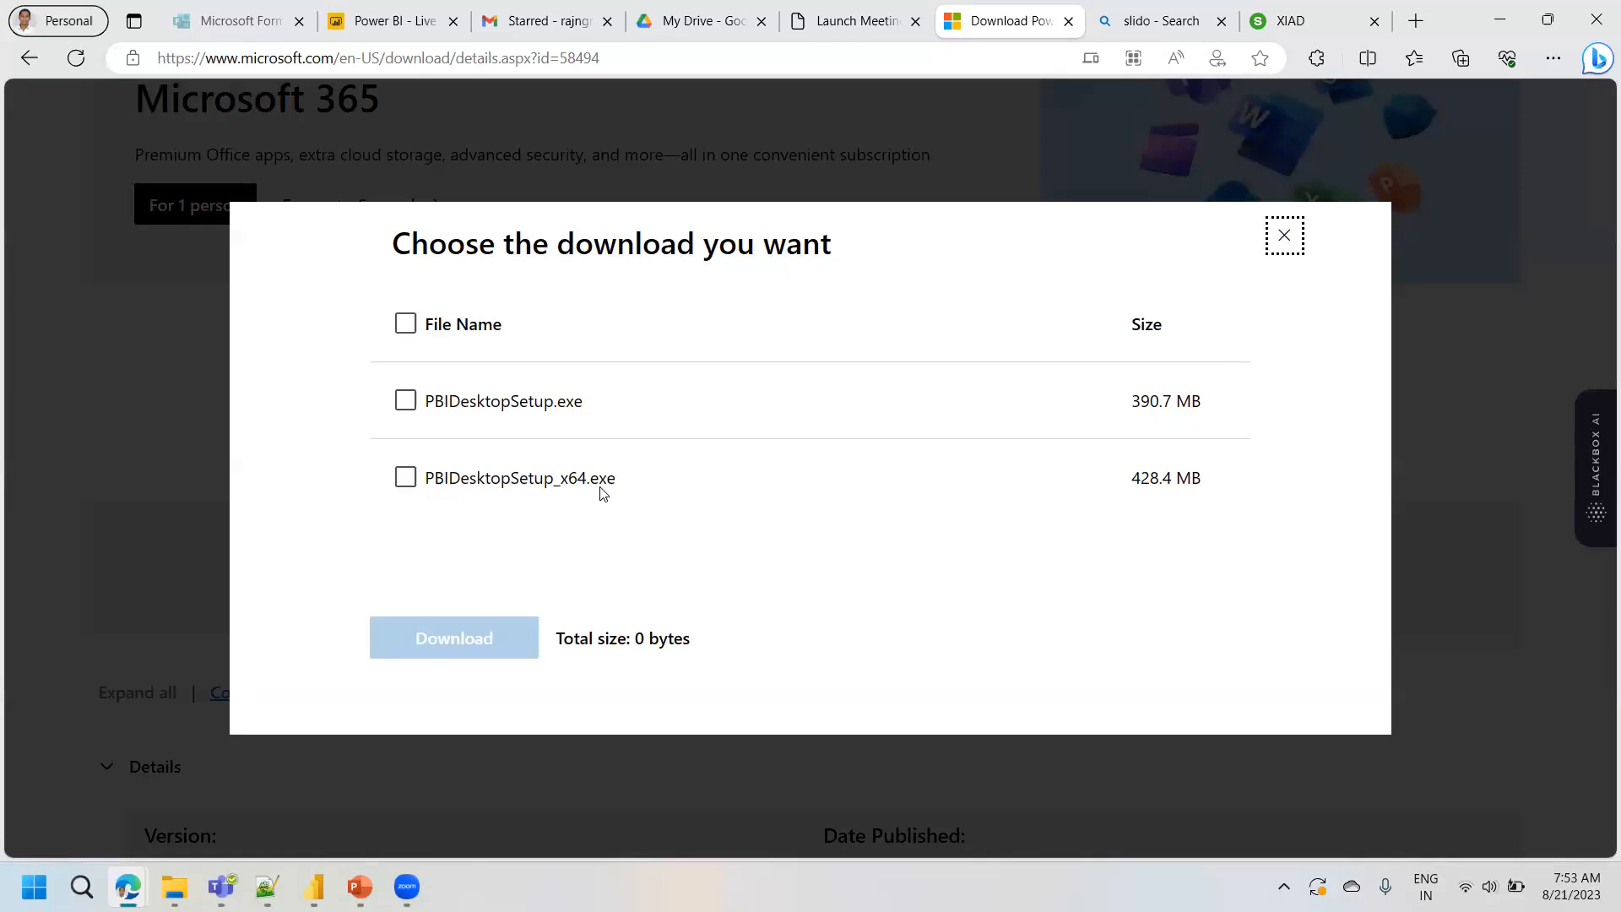
left_click(411, 481)
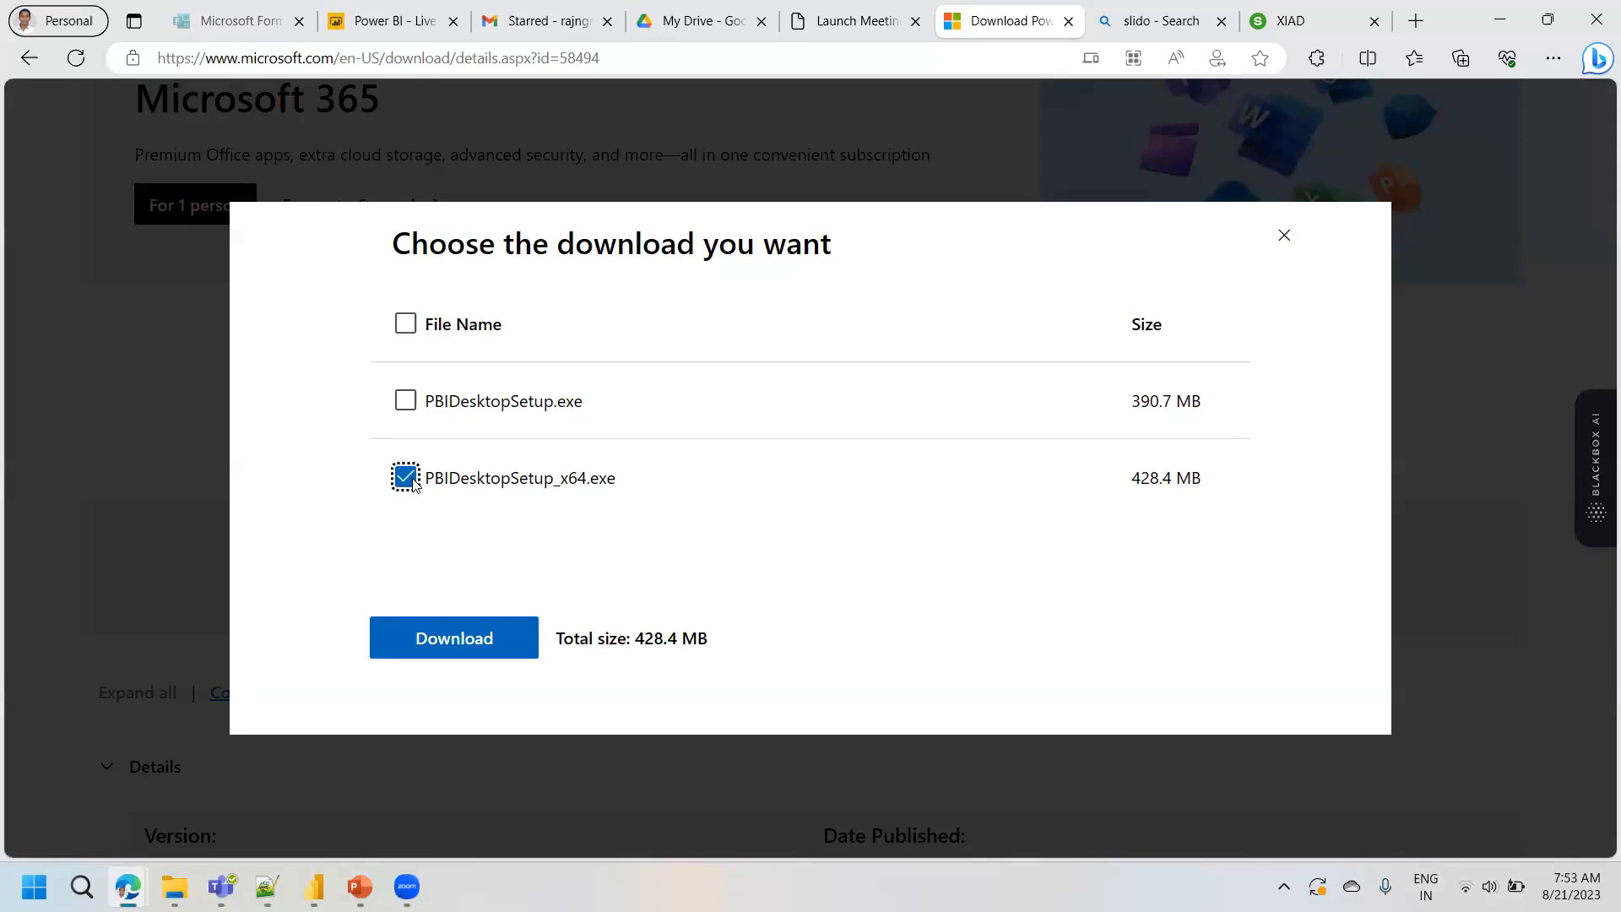
left_click(459, 647)
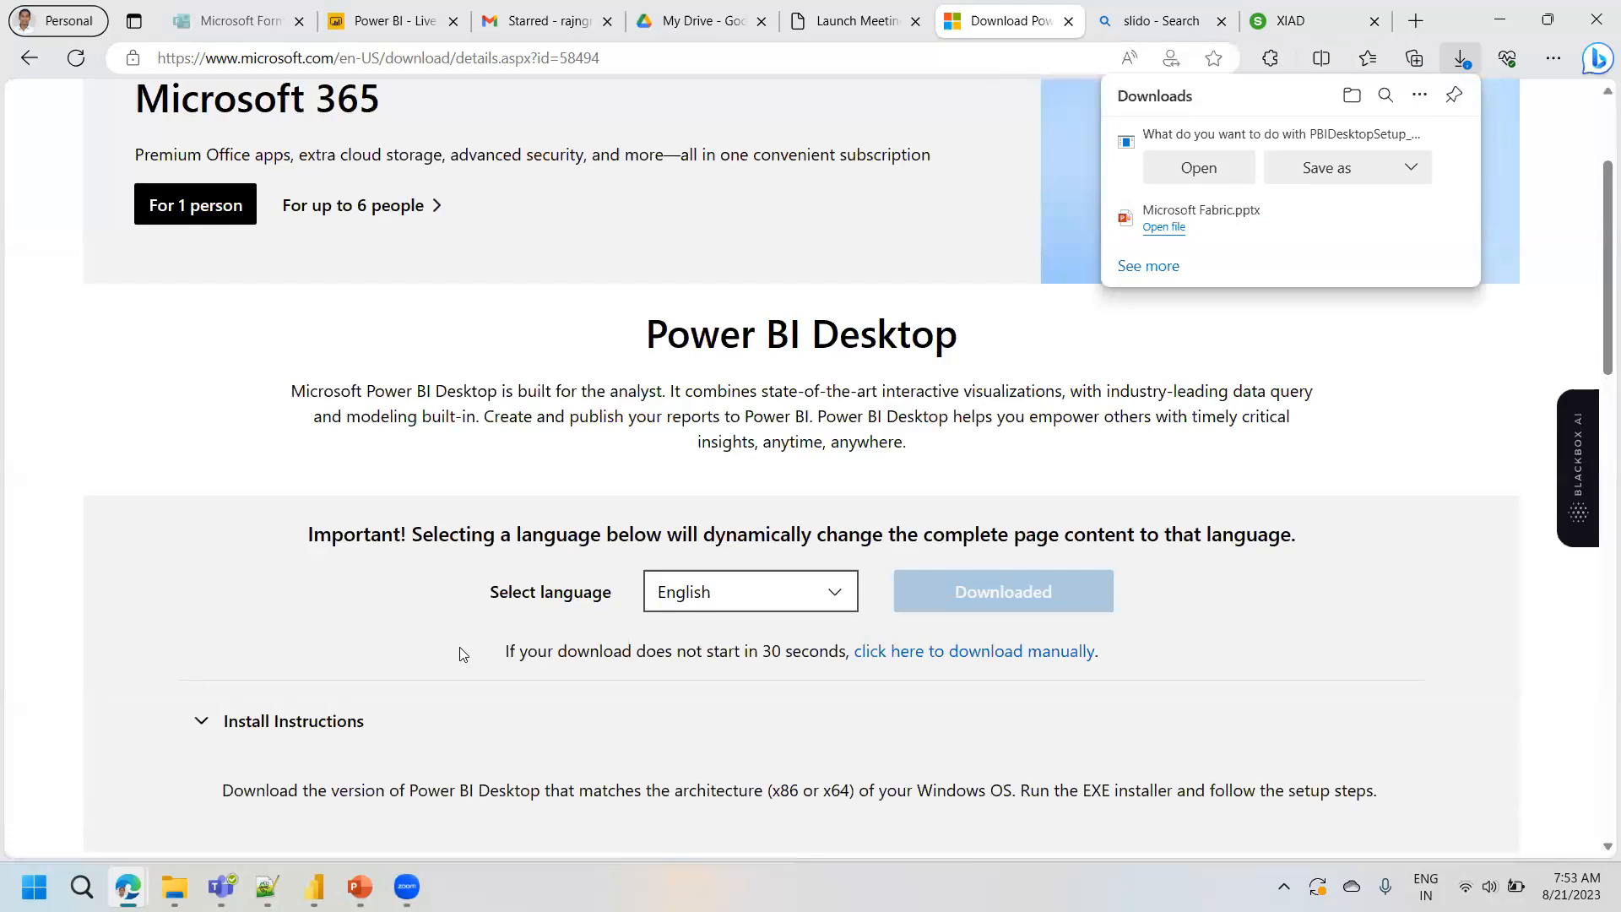
- Save the installer to the Desktop folder as PBIDesktopSetup_x64, replacing the existing file
left_click(1311, 182)
left_click(110, 244)
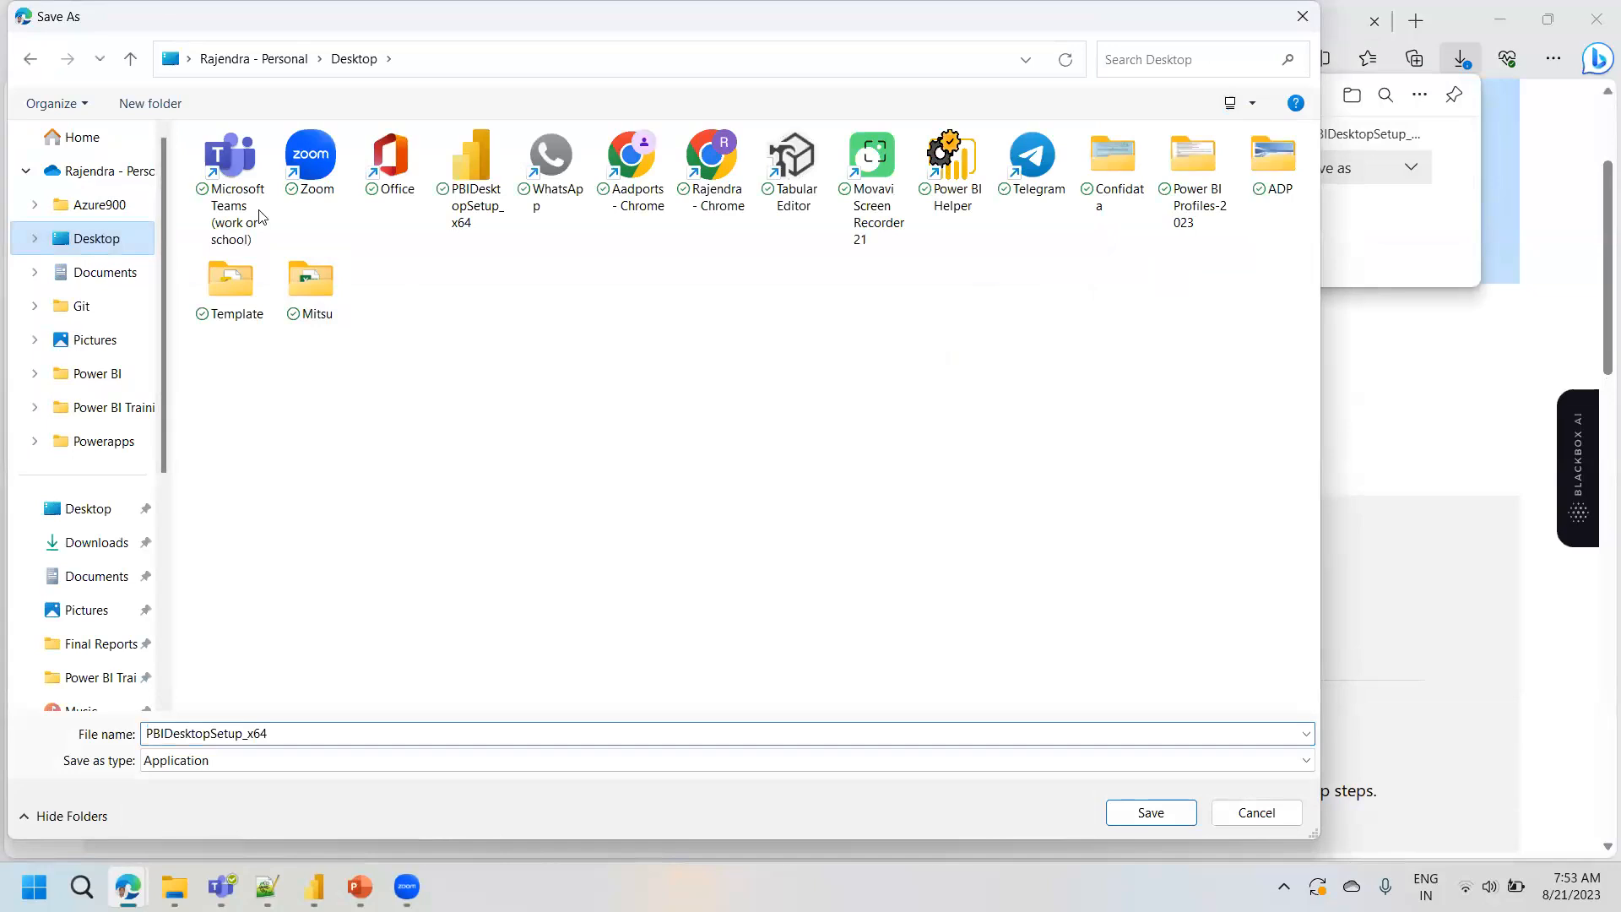
left_click(1137, 812)
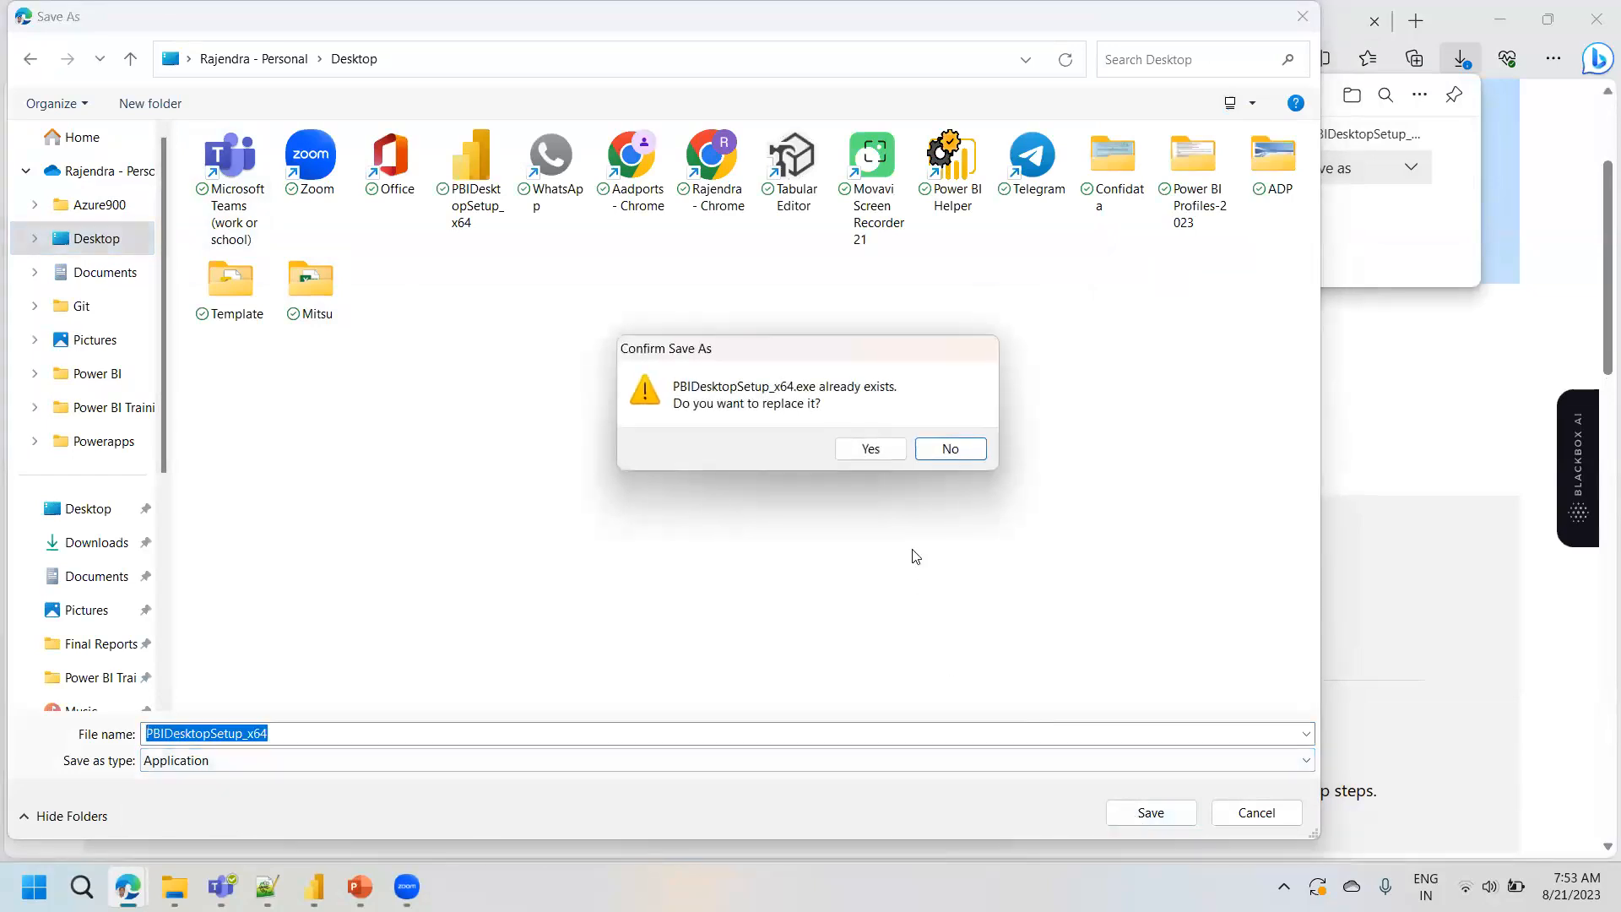
left_click(847, 447)
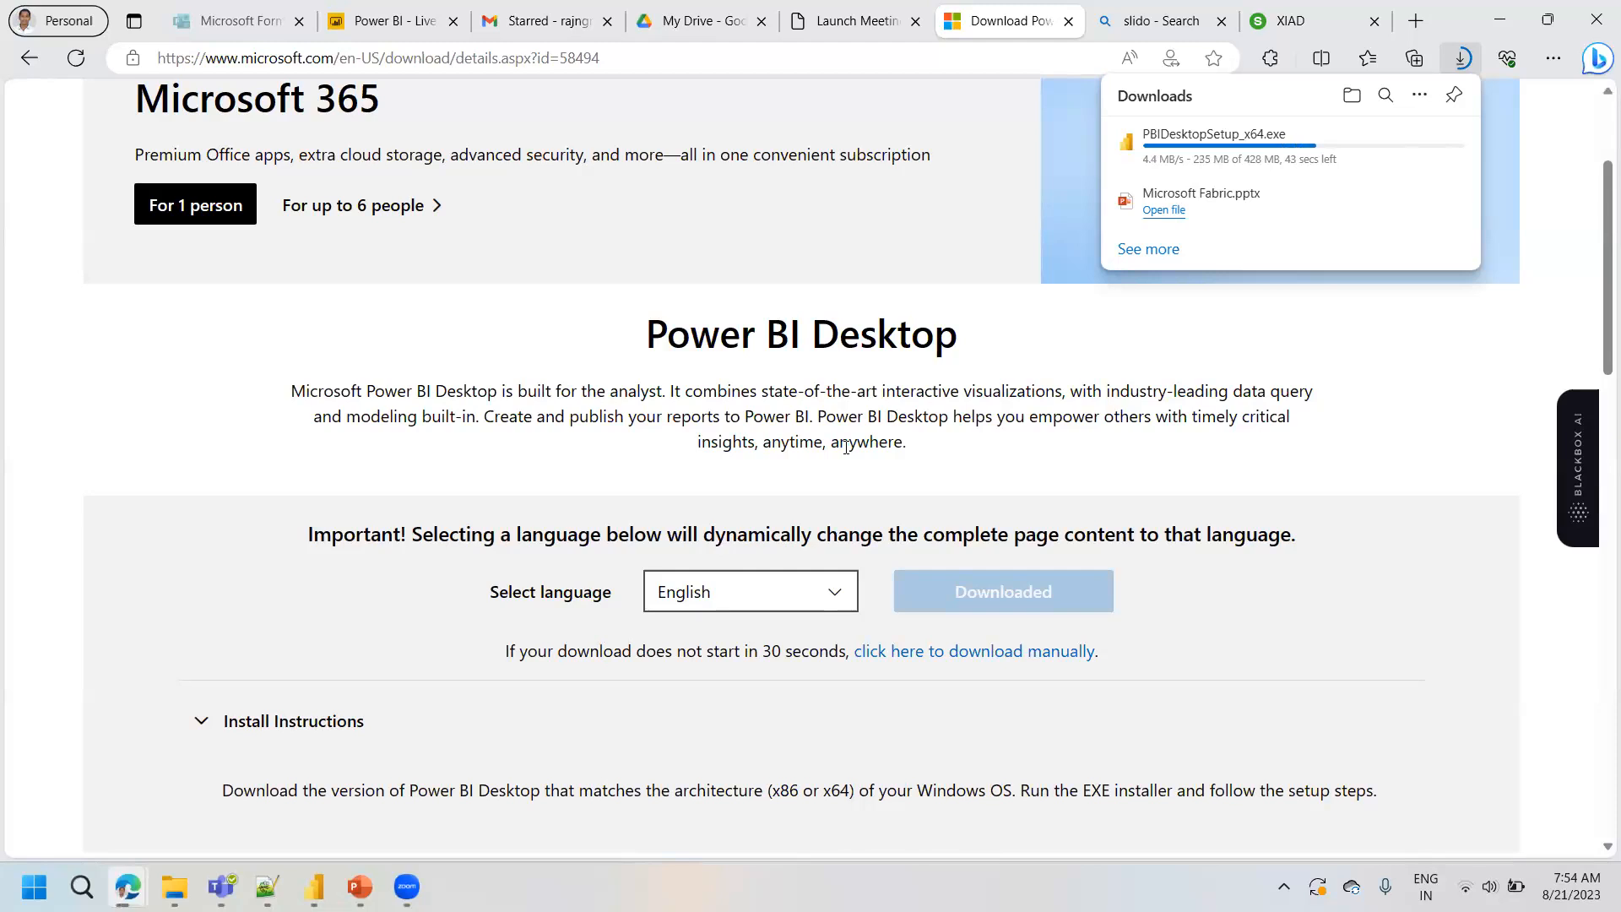
- Show the desktop and locate the PBIDesktopSetup_x64 installer there
mouse_move(1440, 141)
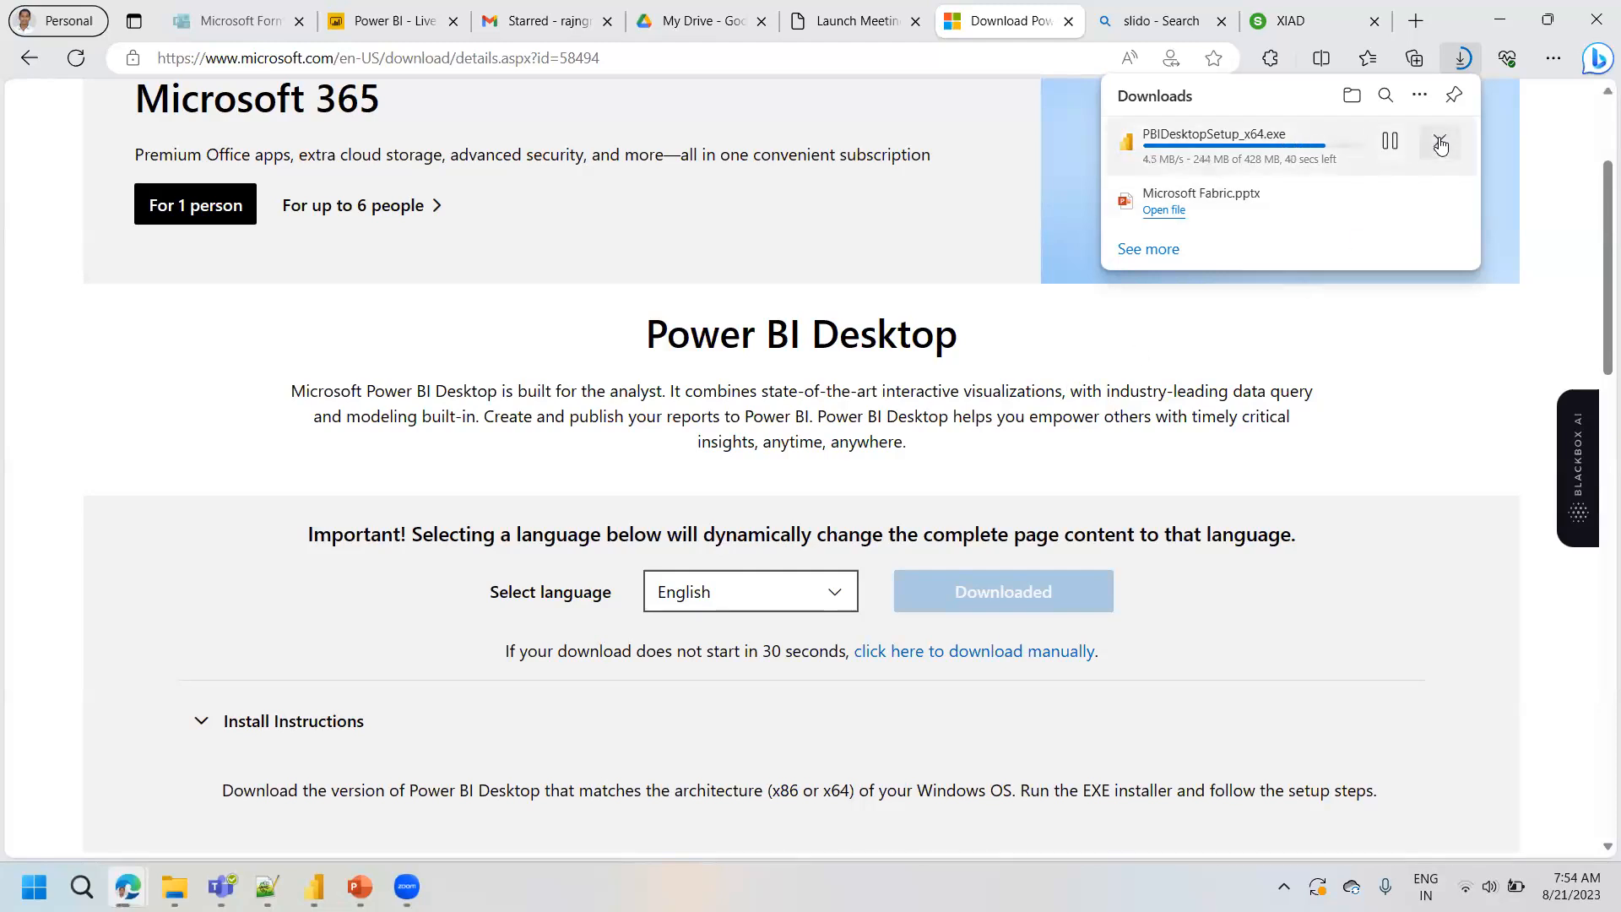
key("super+d")
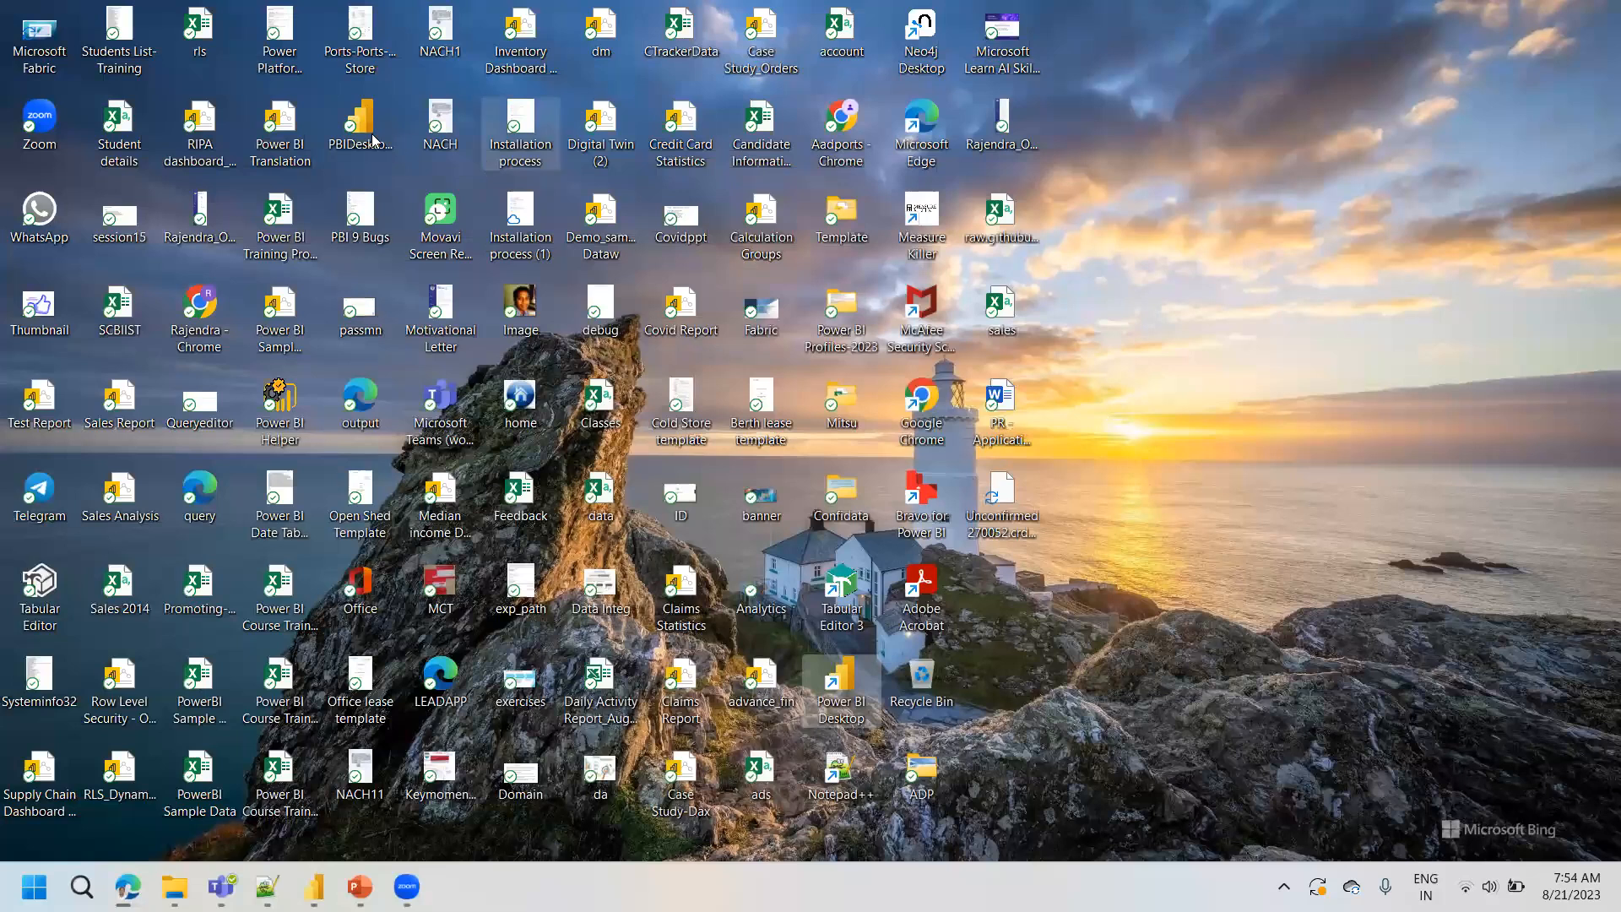
left_click(368, 134)
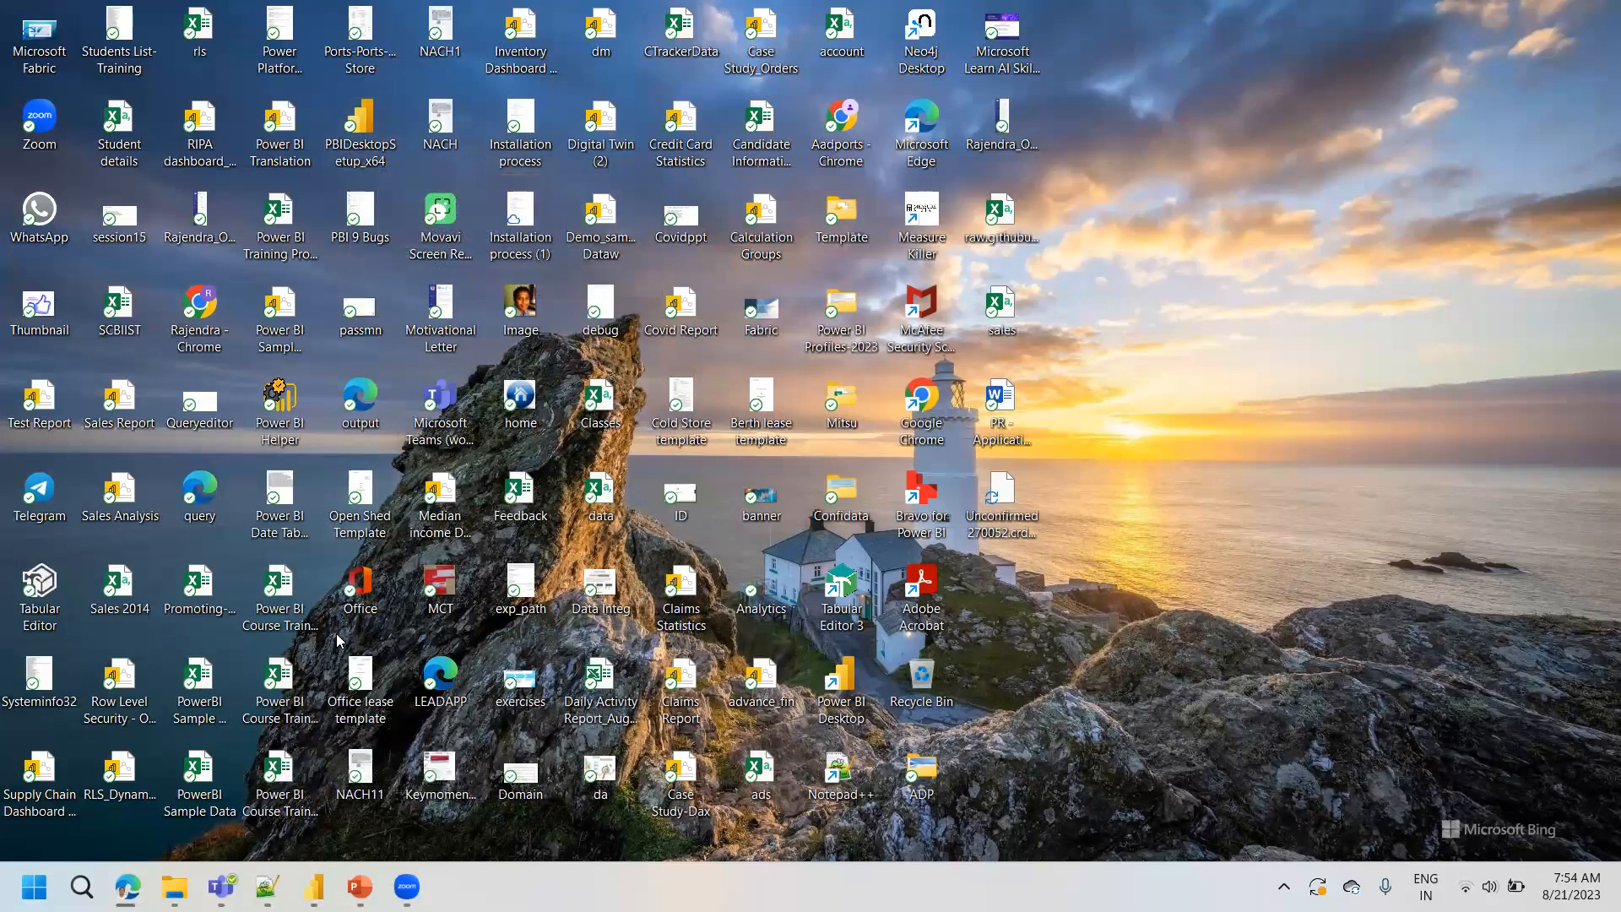
- Switch to File Explorer, view the available actions for the first file in the Downloads folder, and return to the desktop
mouse_move(175, 887)
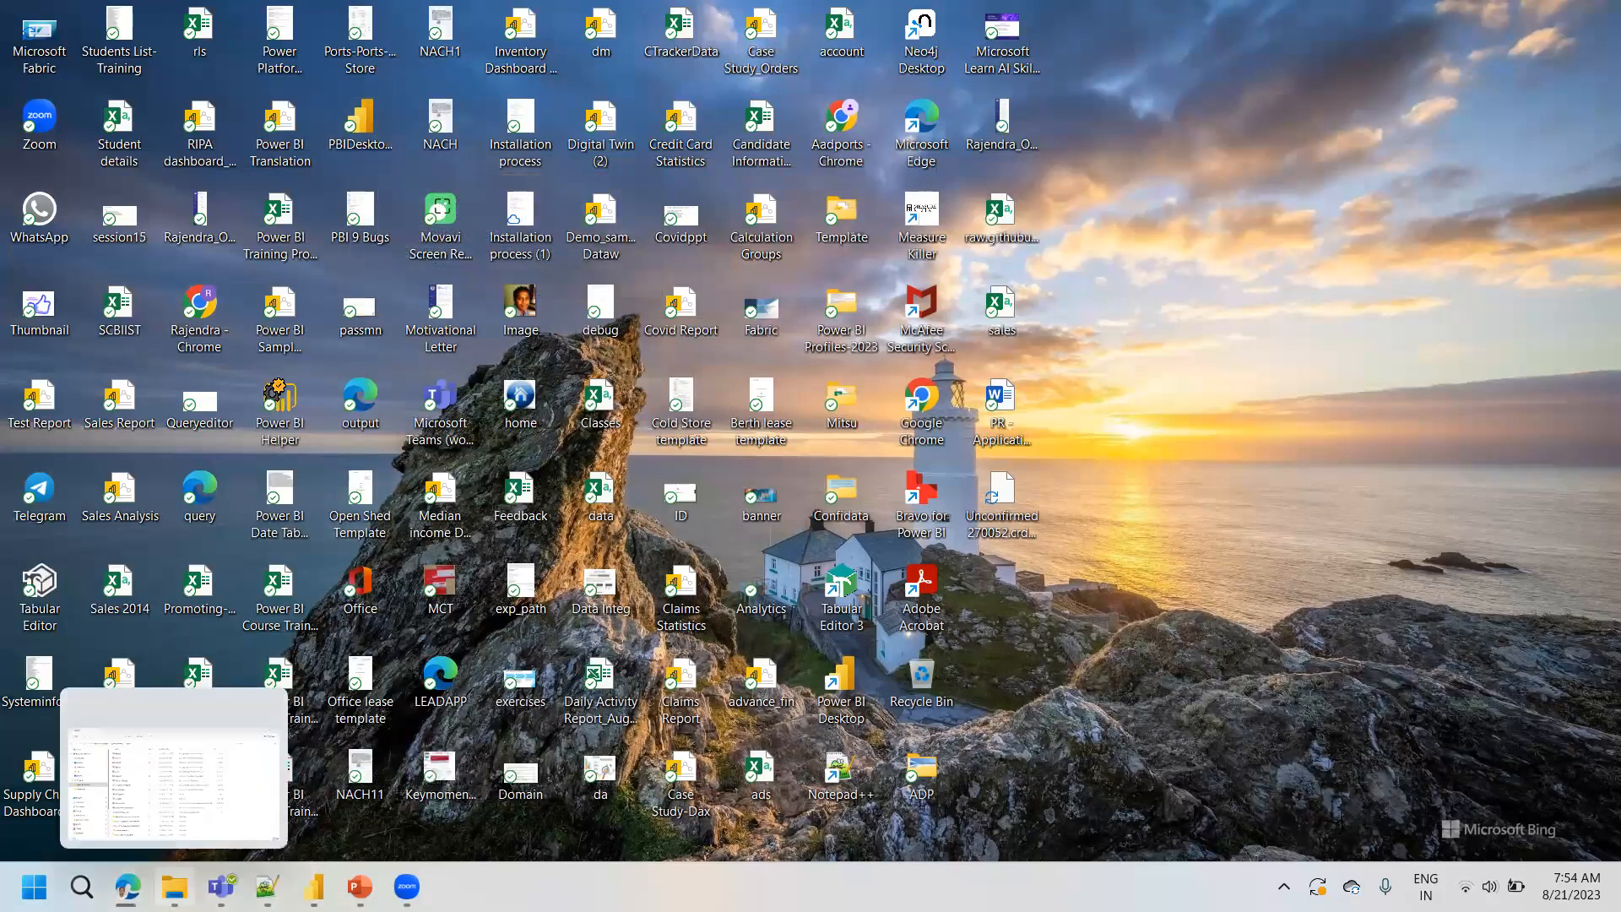
left_click(173, 768)
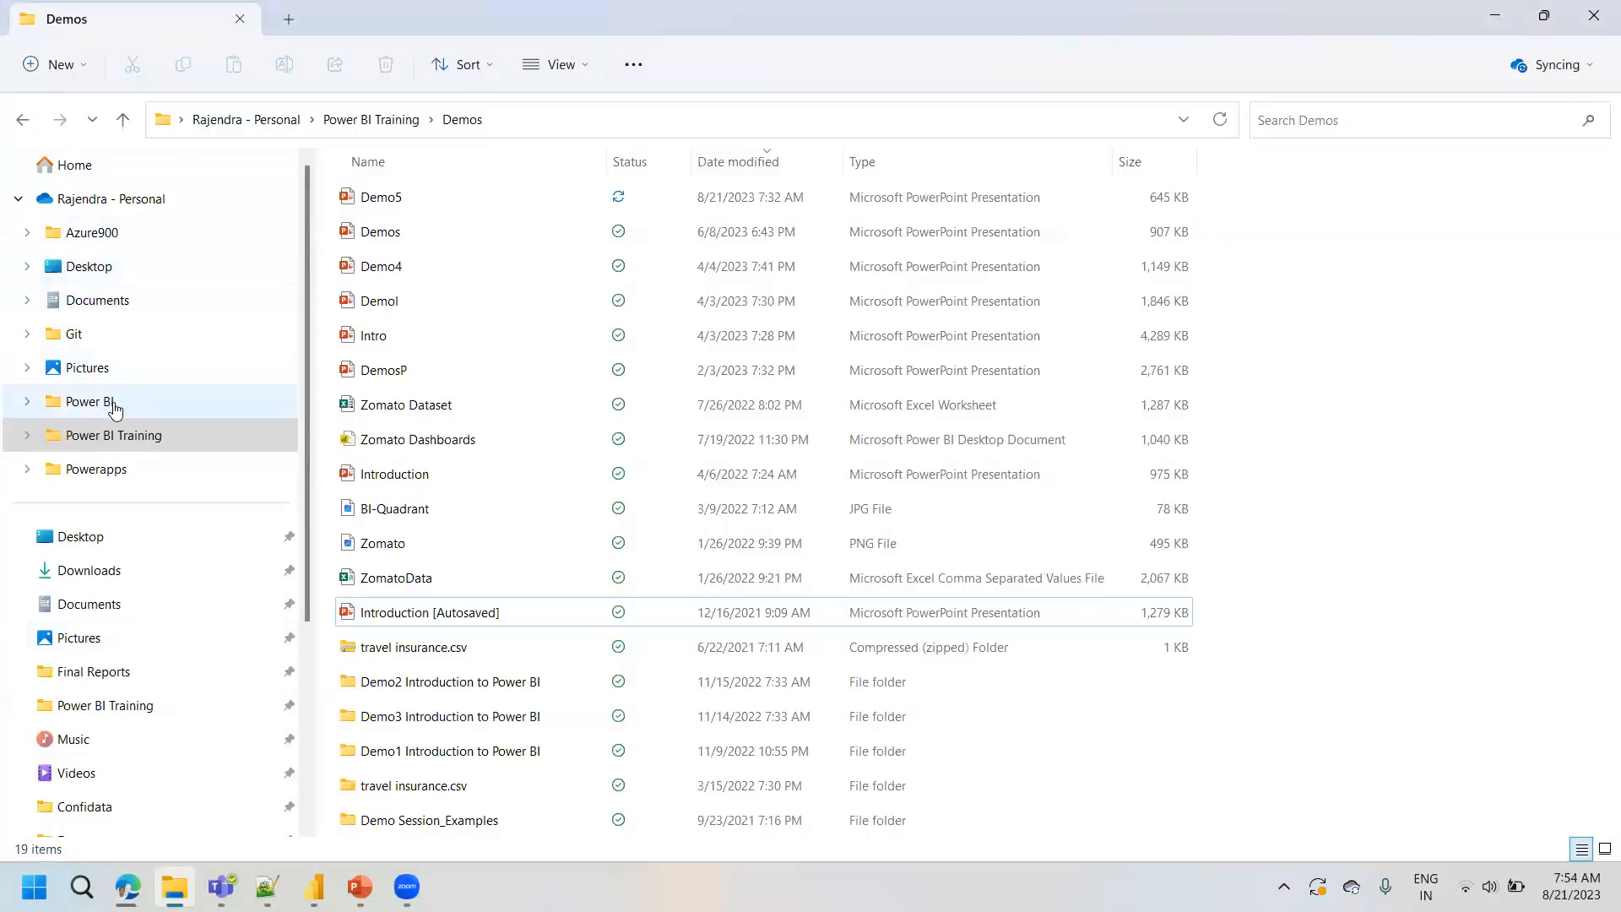
left_click(100, 571)
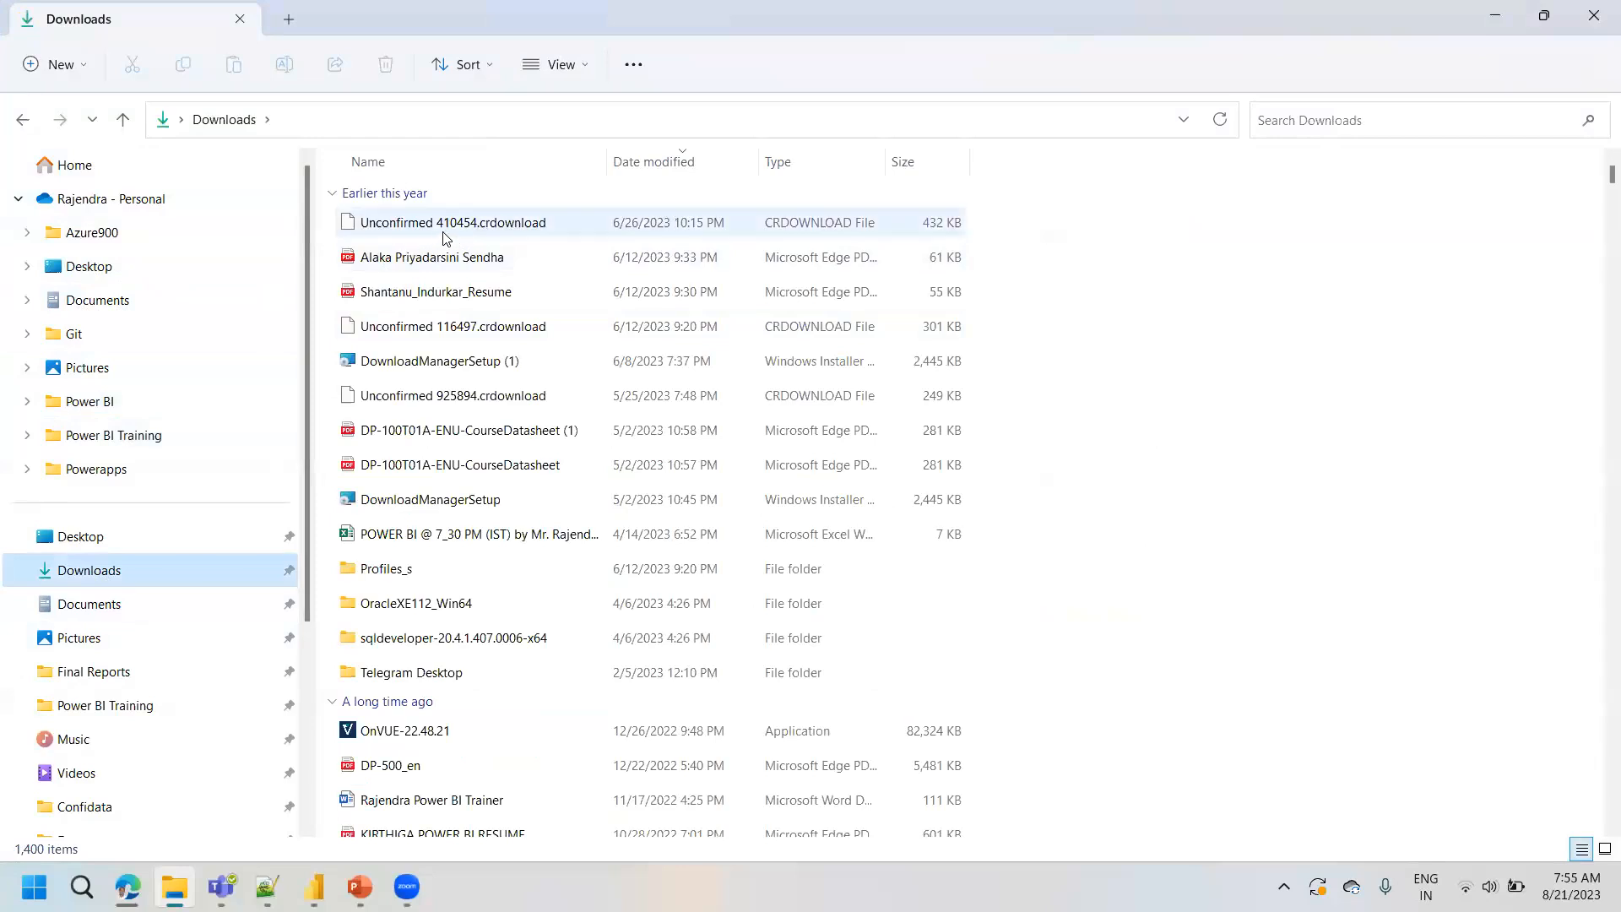
right_click(446, 230)
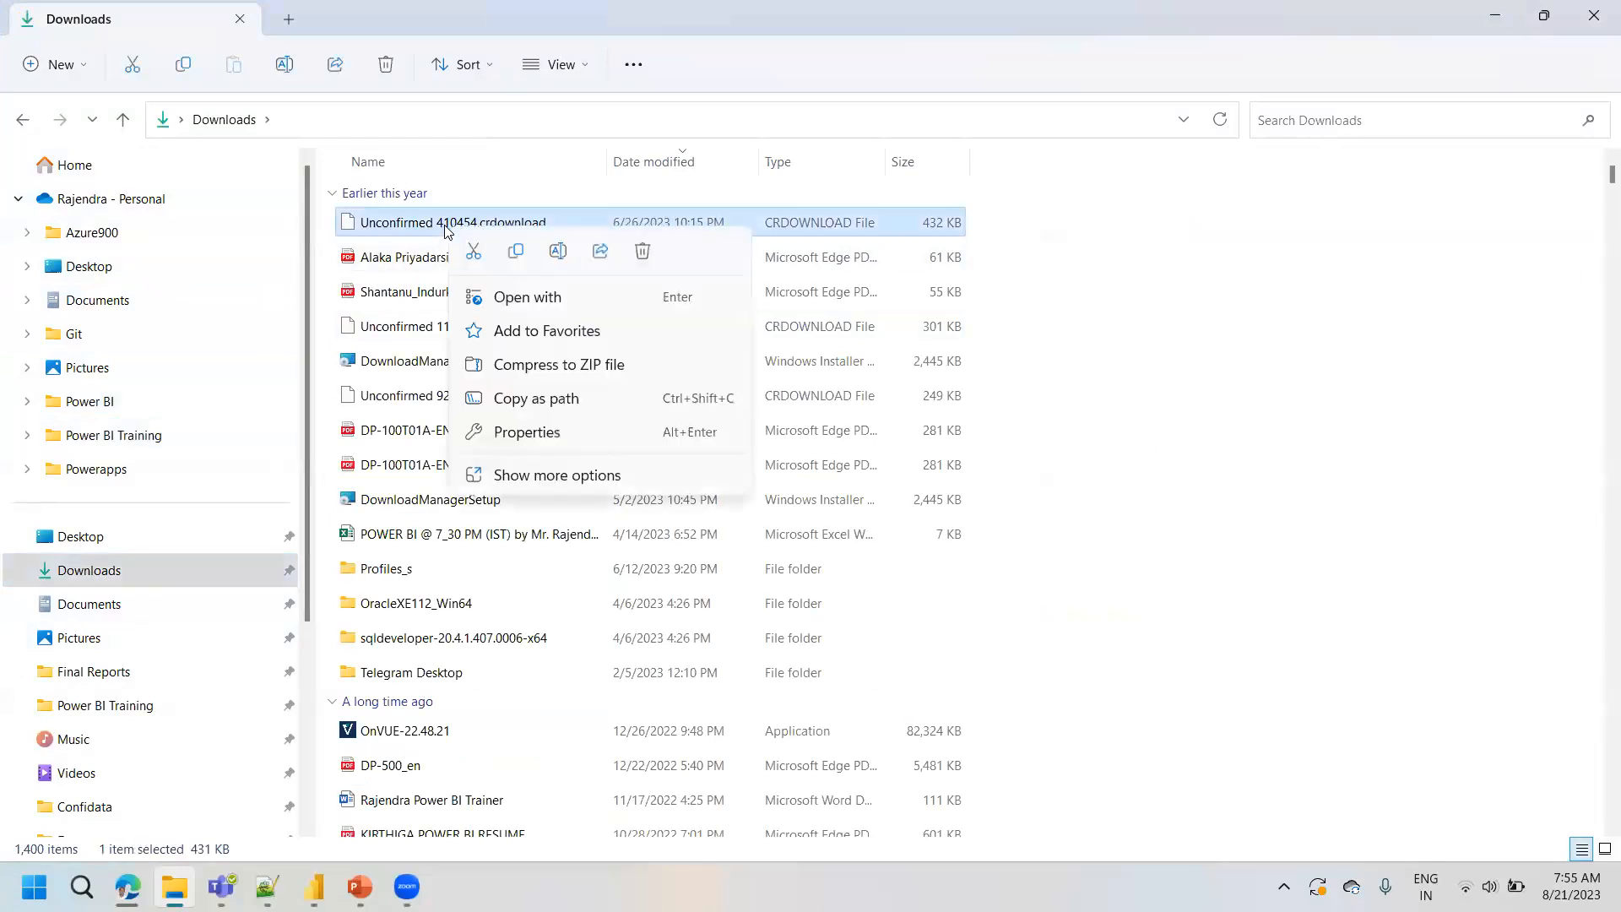
left_click(1169, 329)
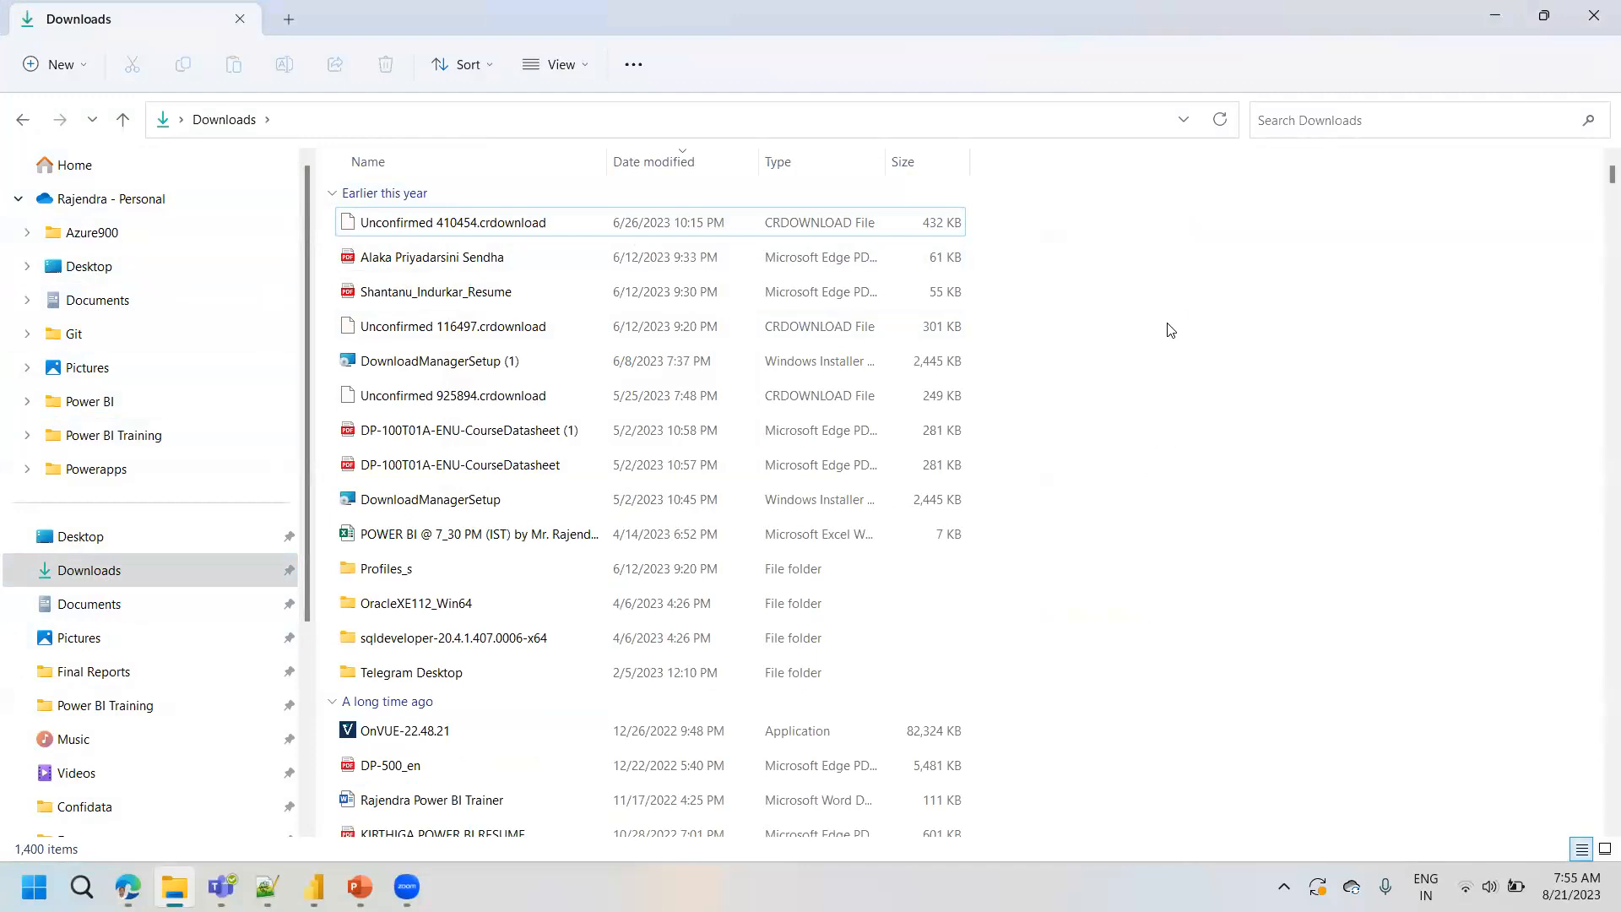
left_click(477, 239)
key("super+Down")
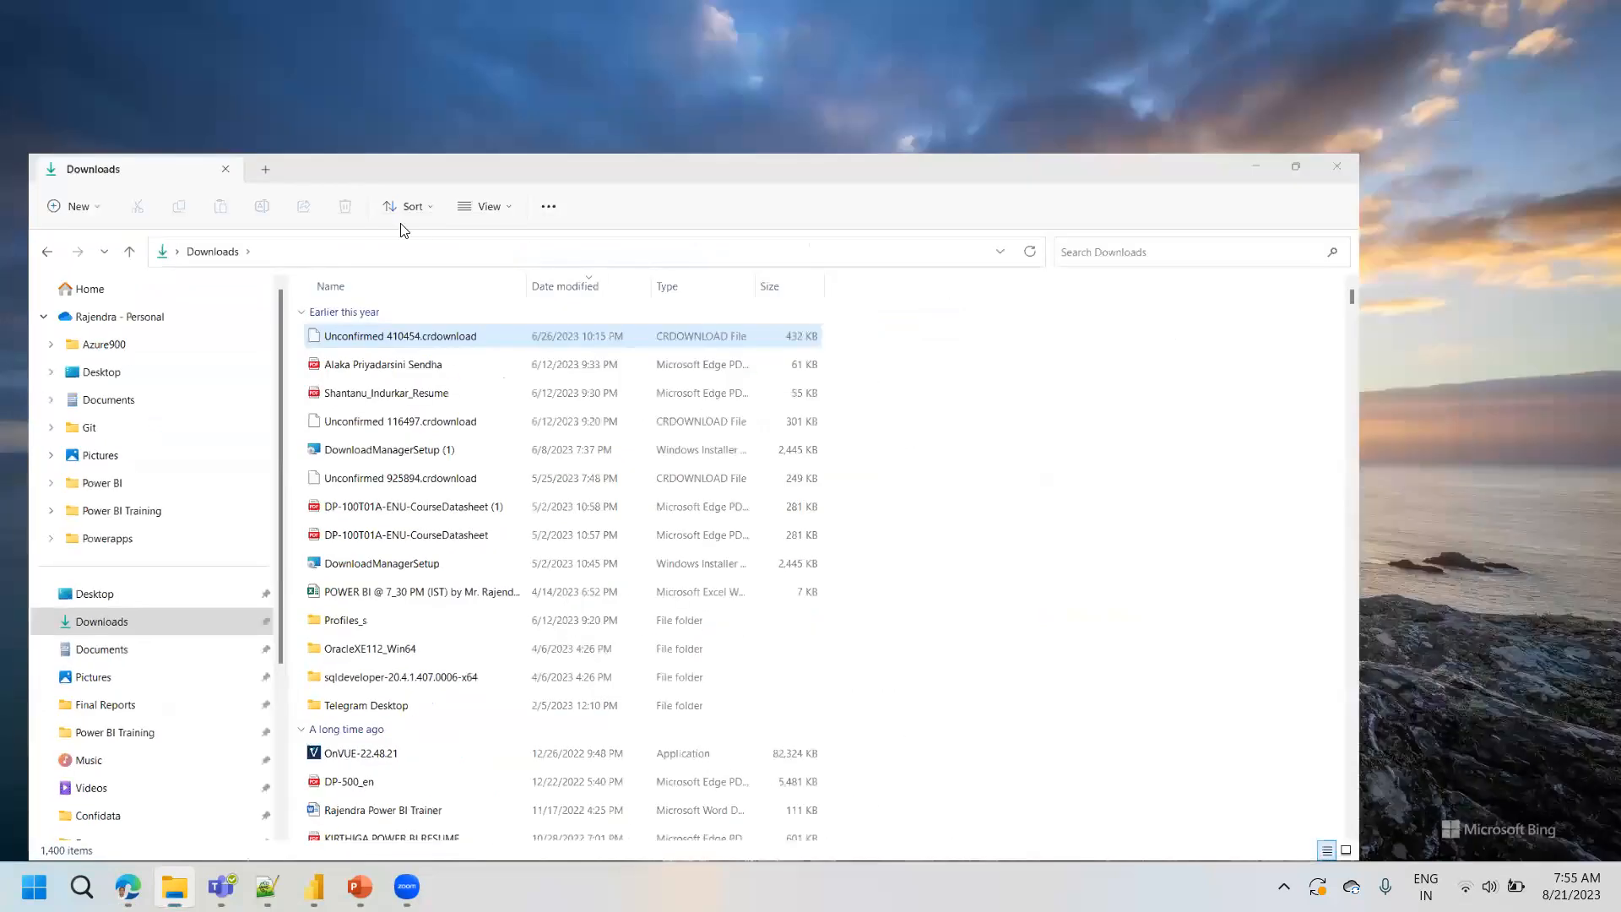
key("super+Down")
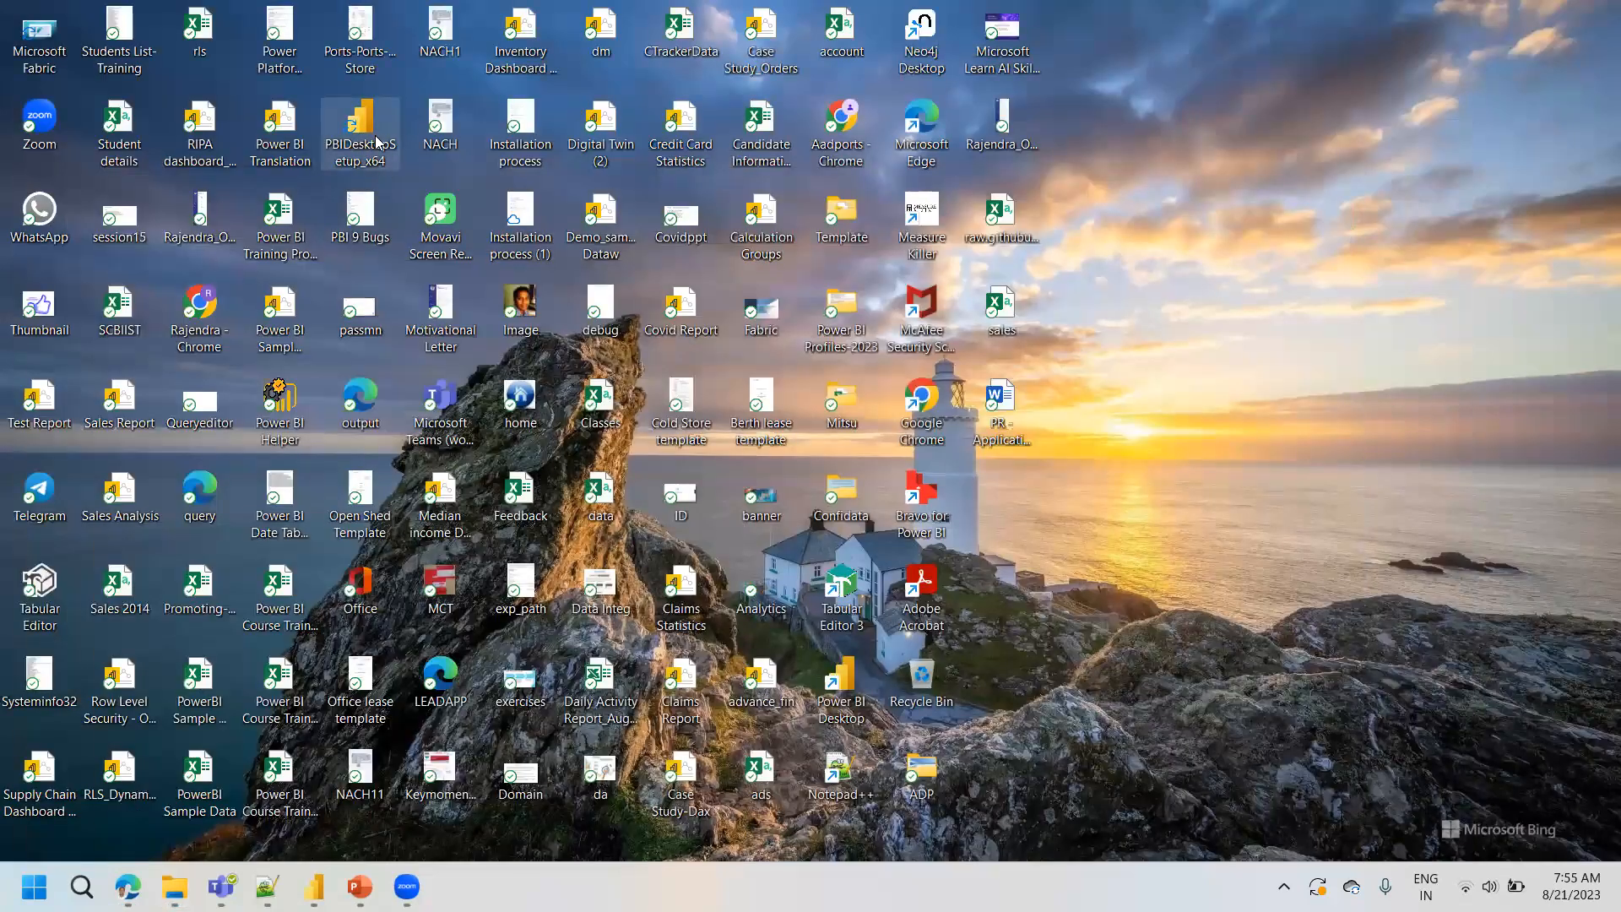
- View the available actions for the PBIDesktopSetup_x64 installer on the desktop, including Run as administrator
right_click(377, 142)
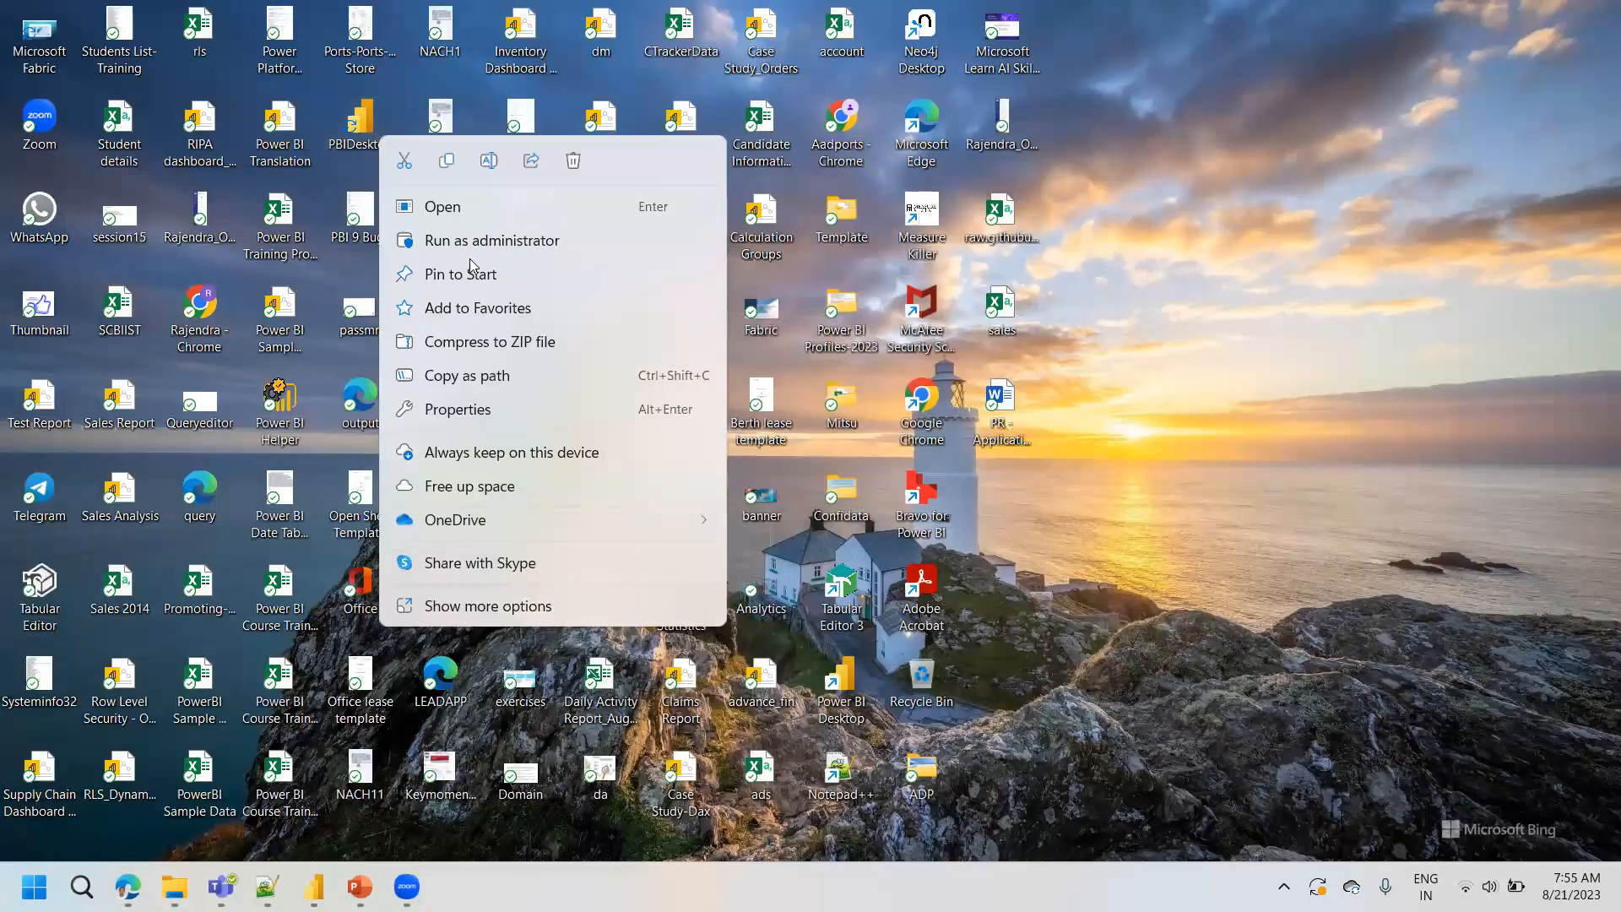
left_click(386, 133)
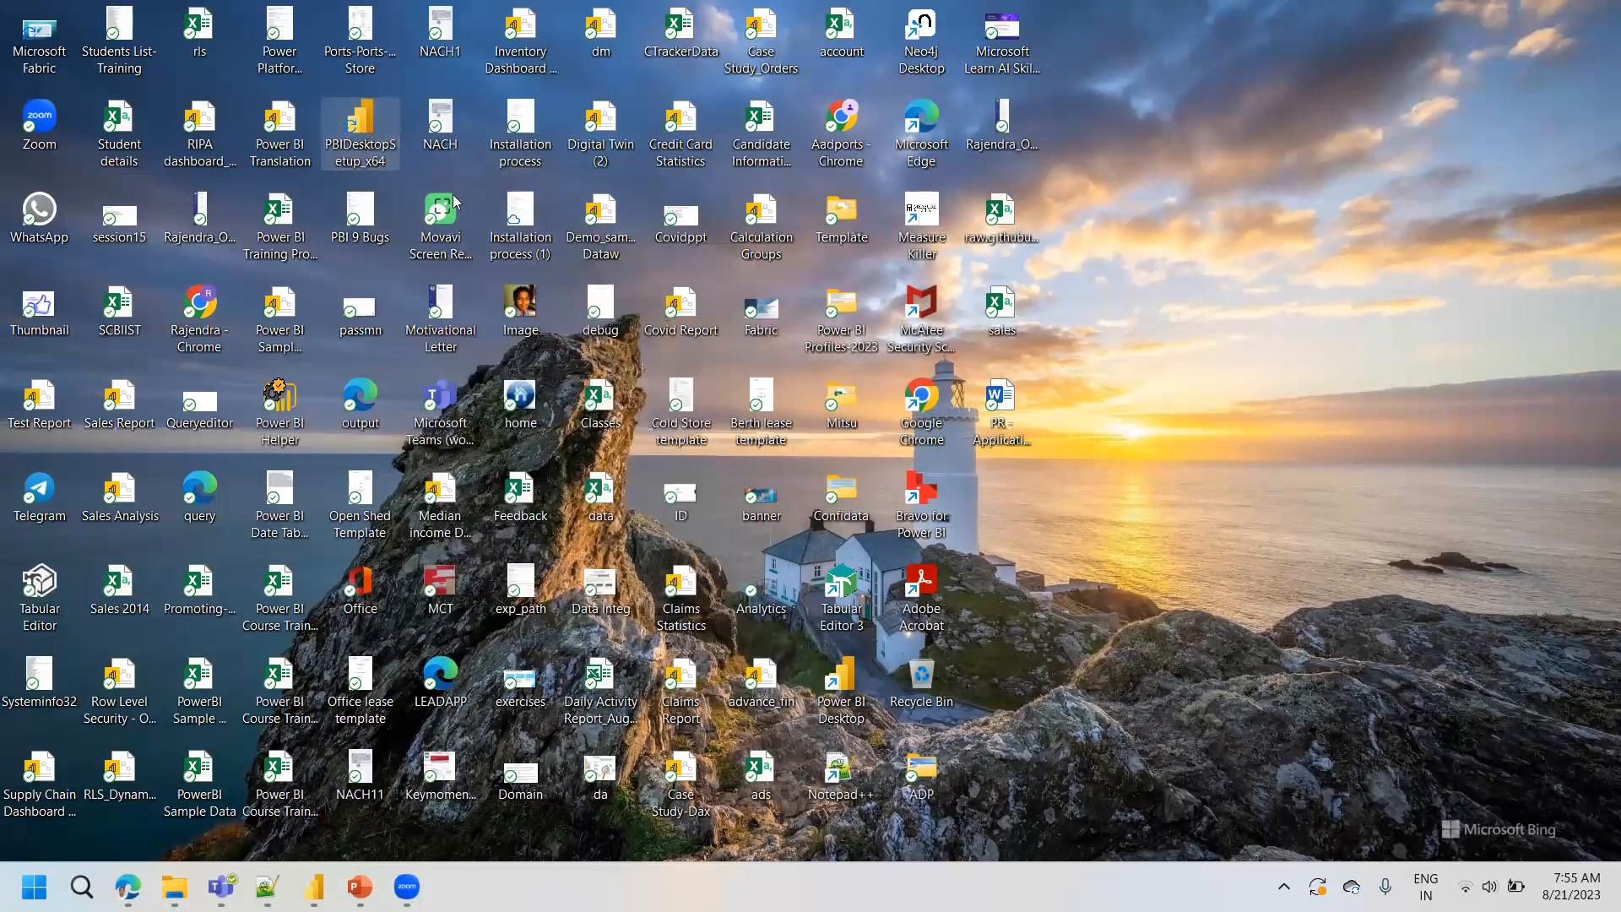
right_click(363, 121)
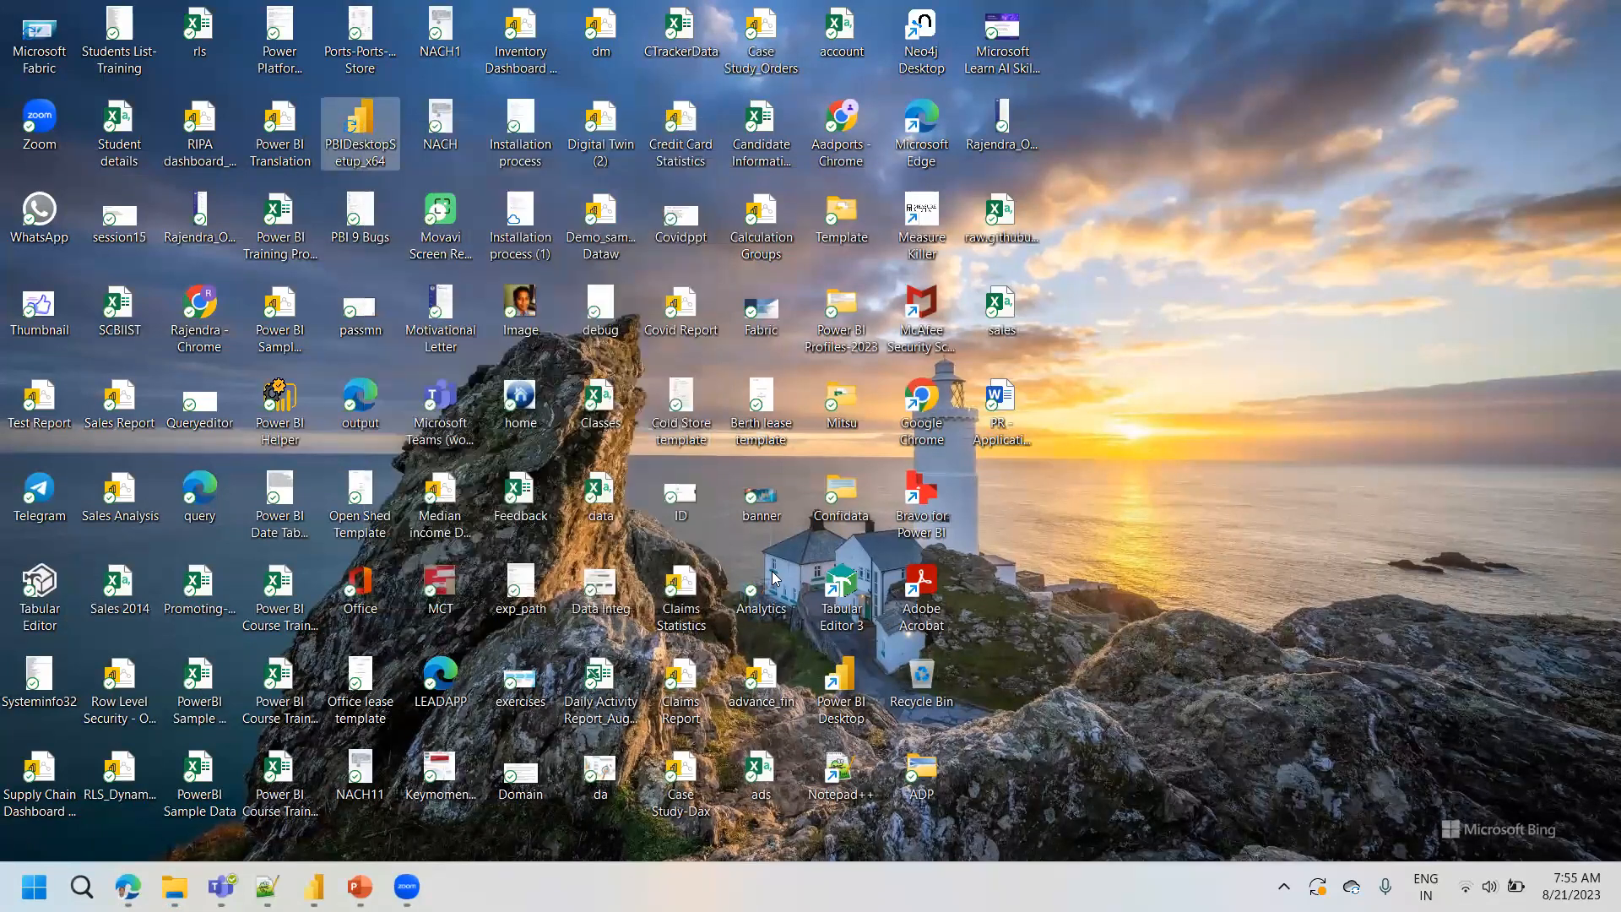
mouse_move(360, 886)
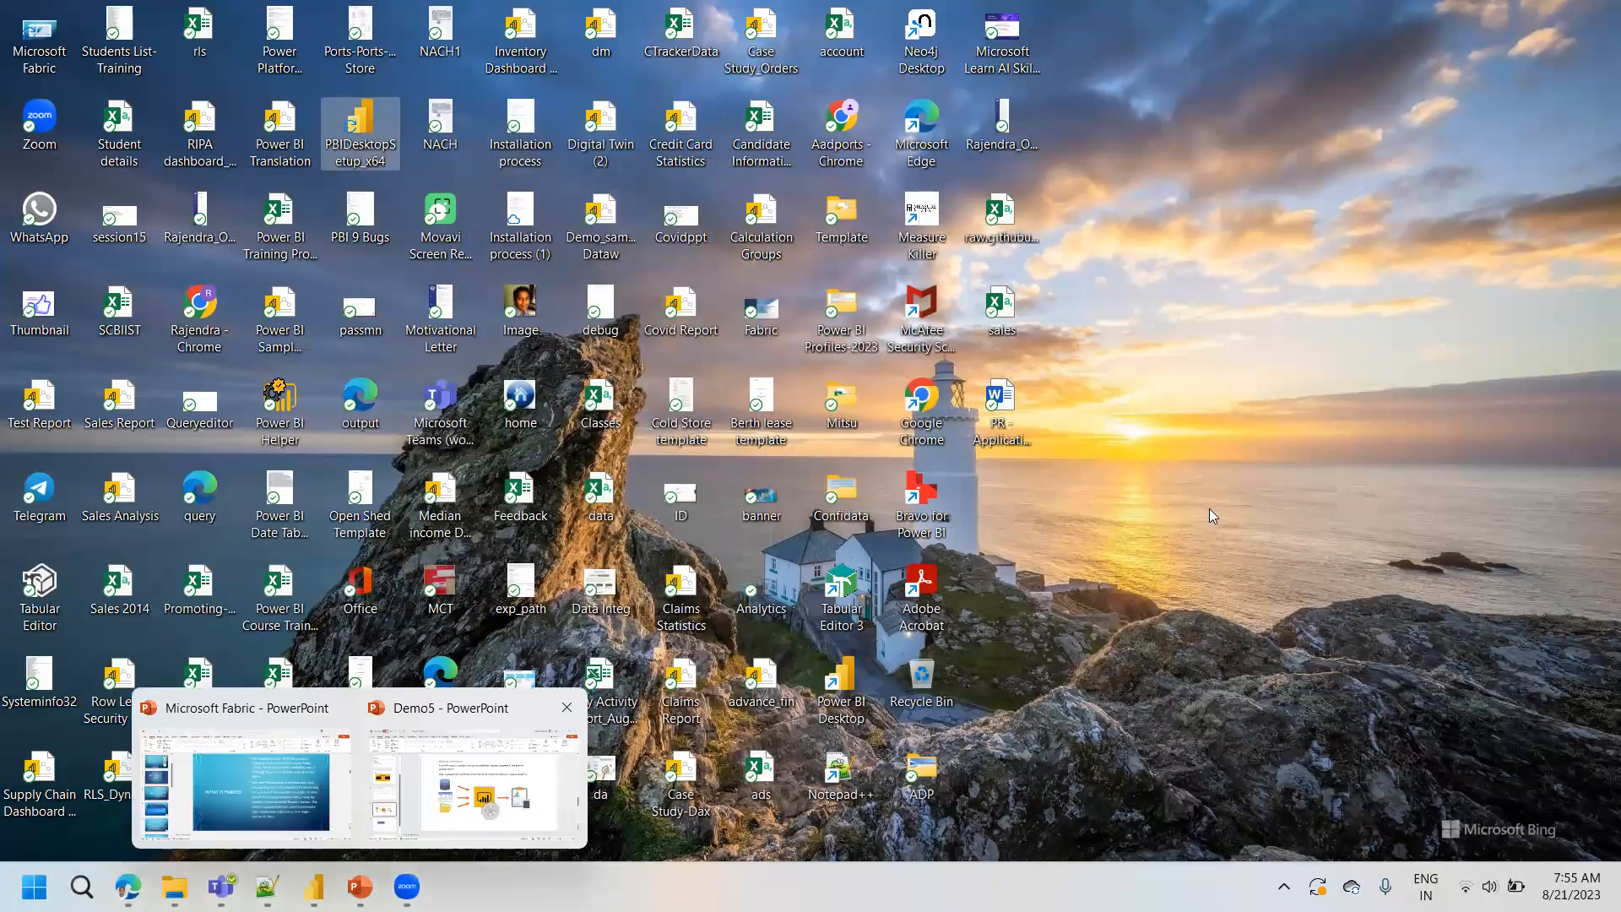
- Launch Power BI Desktop from its desktop shortcut, dismiss the start screen, and keep the blank report in front
double_click(845, 688)
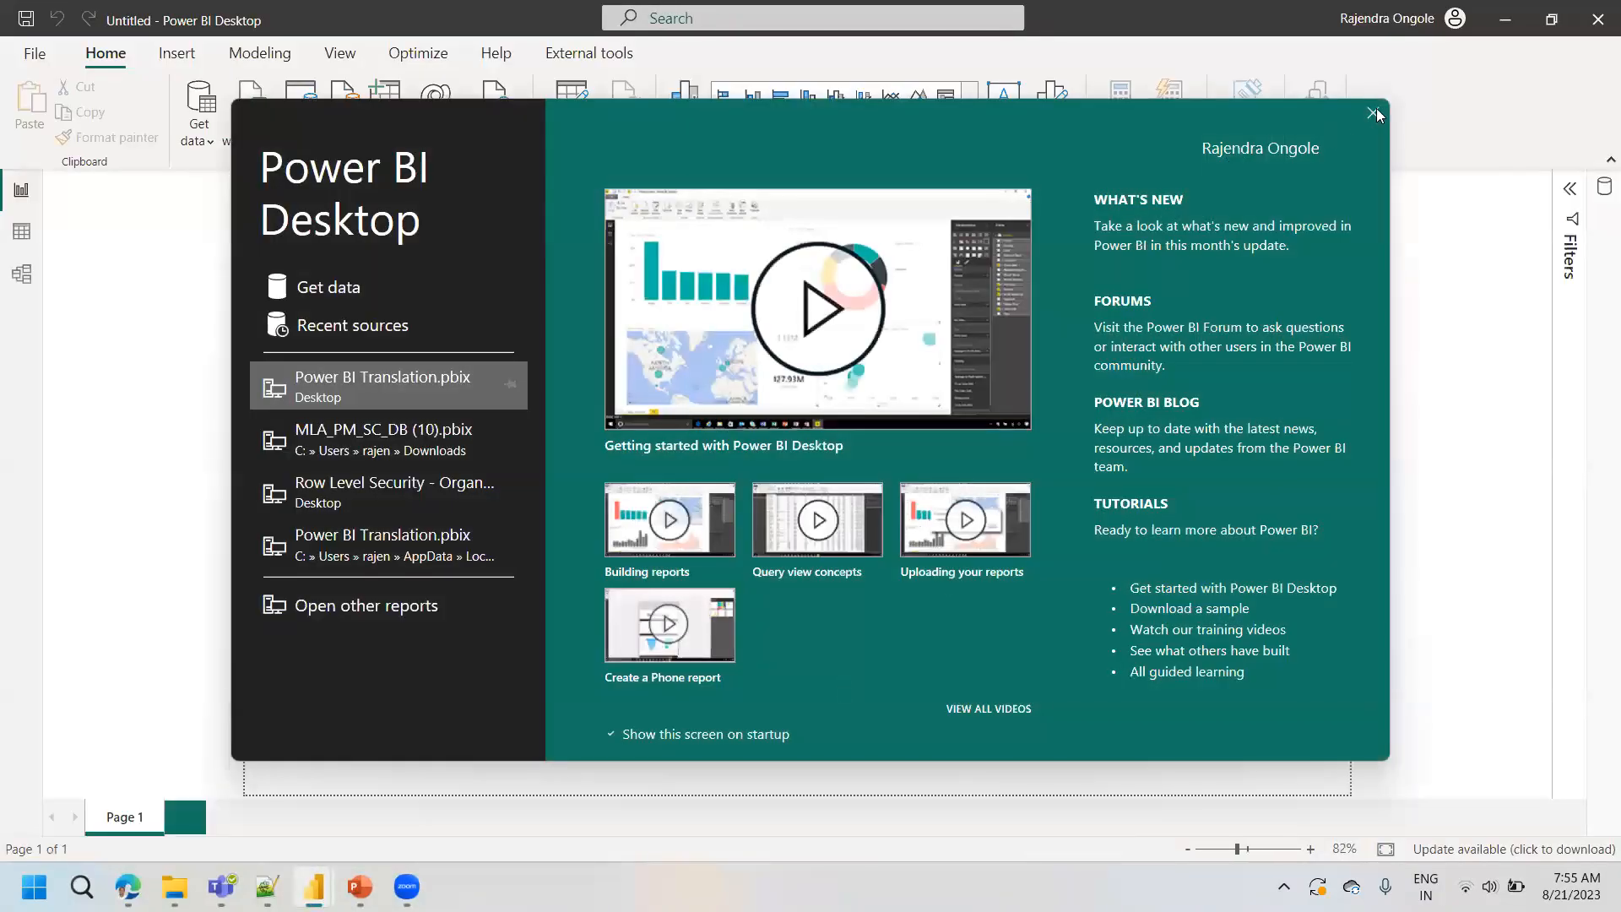
left_click(1374, 113)
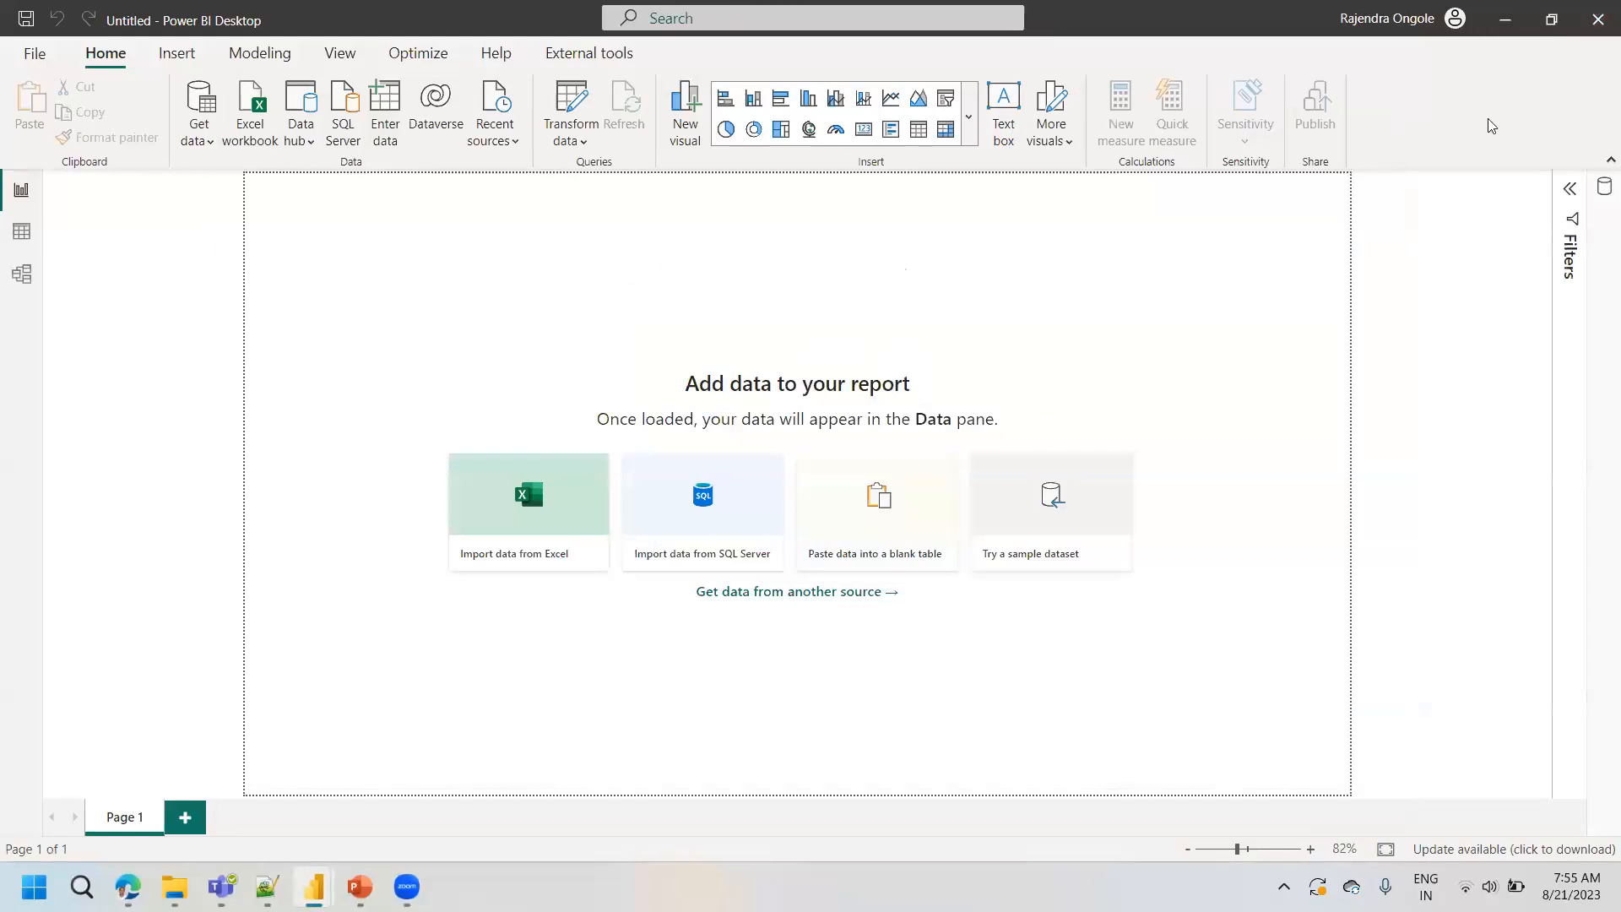
key("super+d")
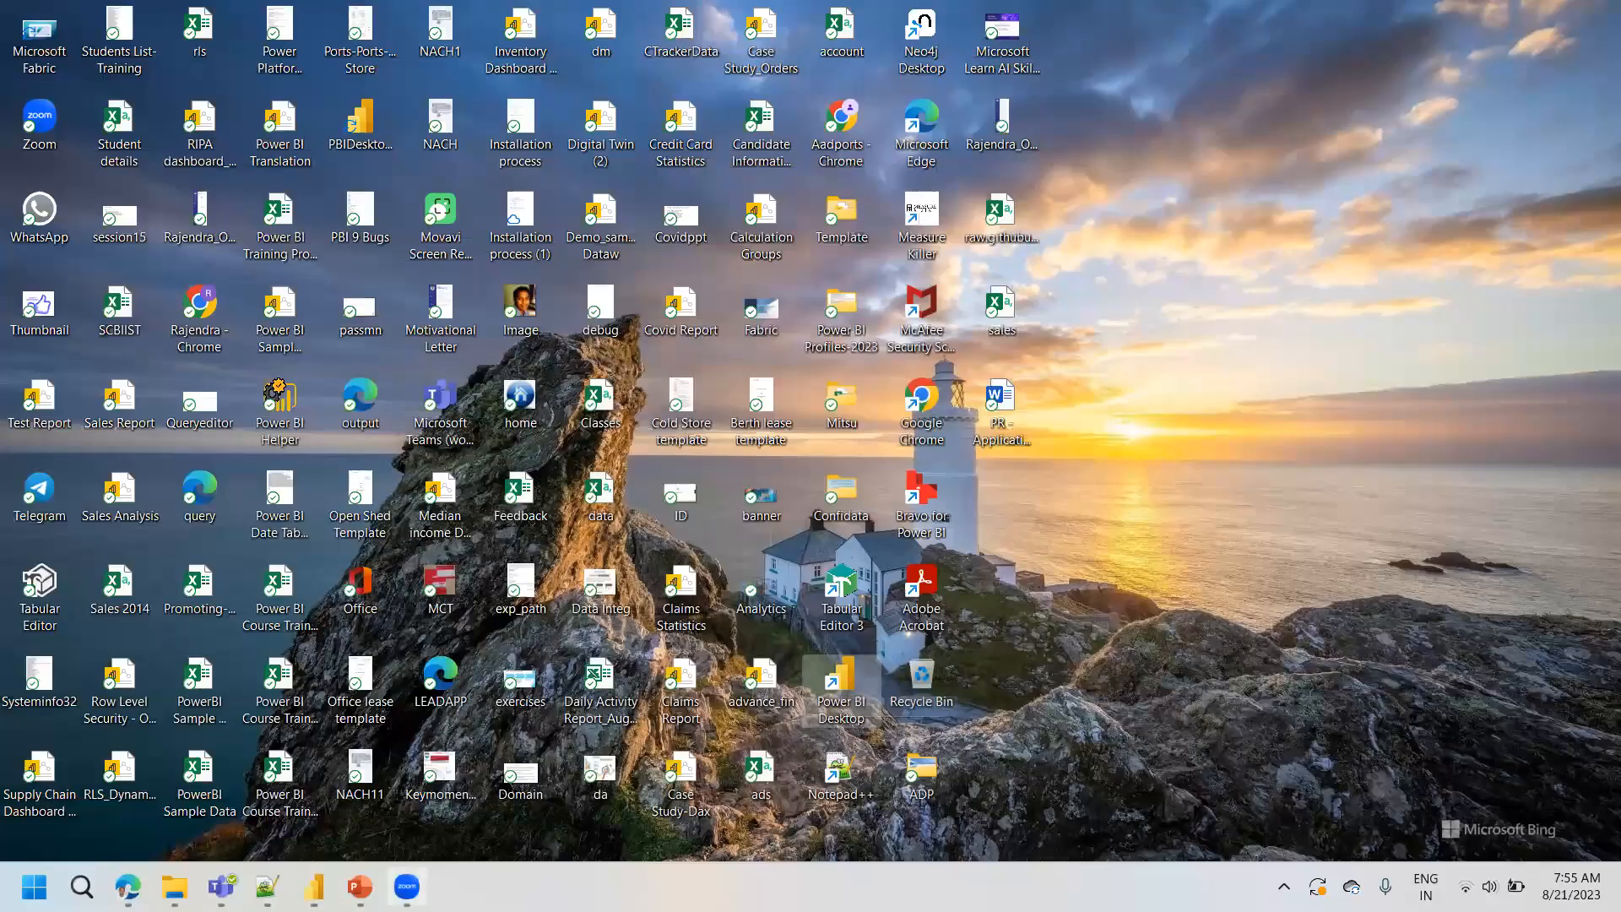
left_click(314, 887)
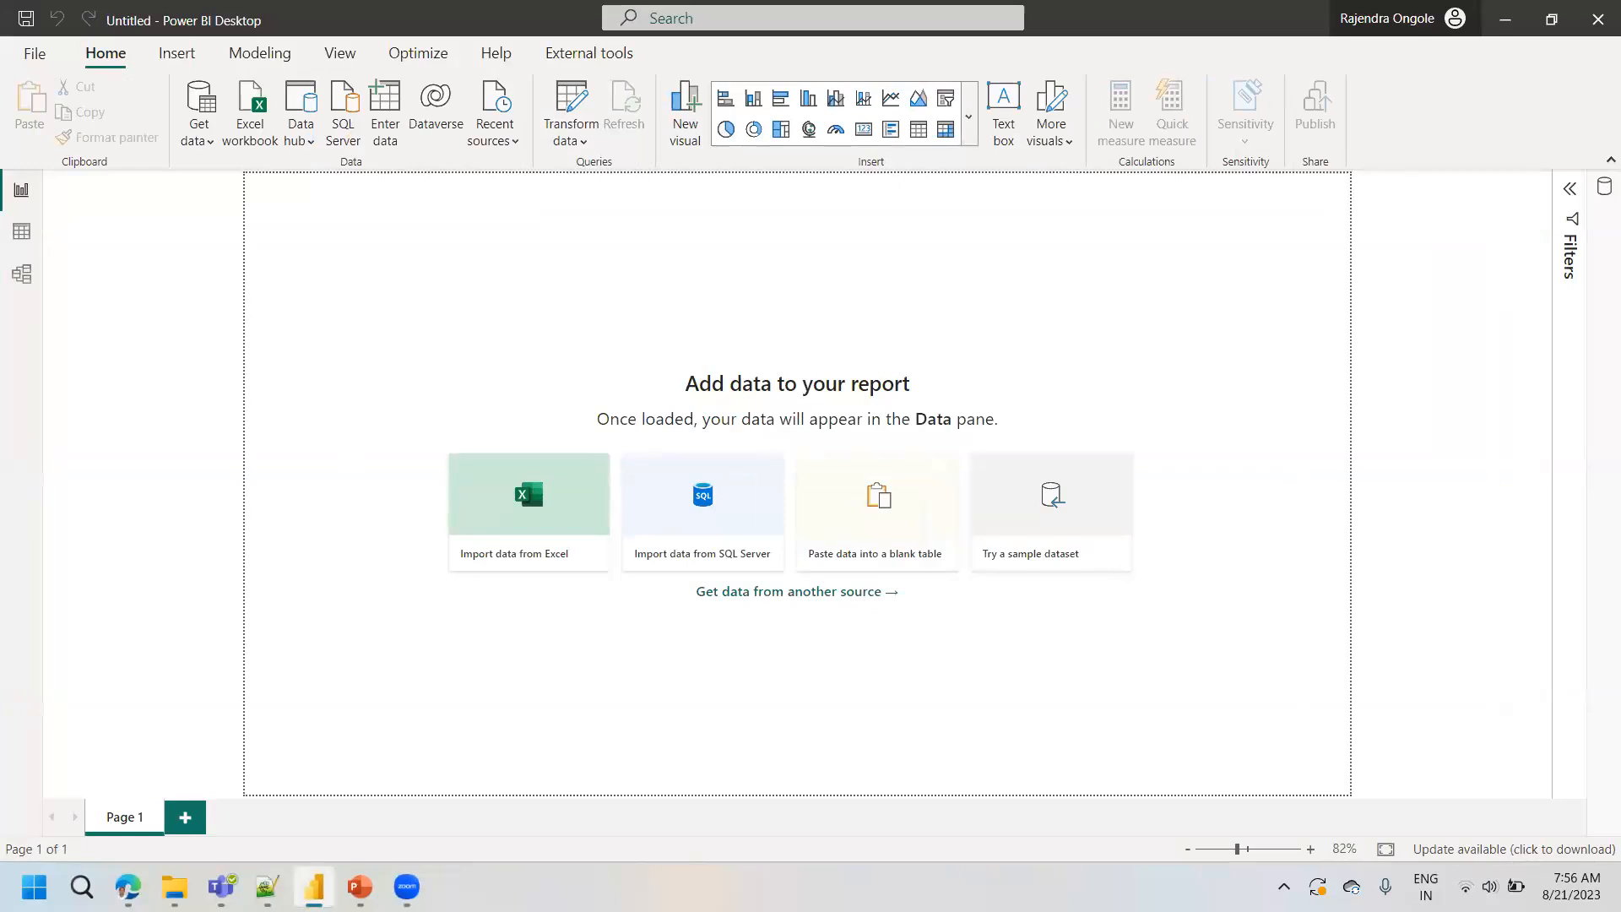
- Switch to Edge, dismiss the New lakehouse dialog in the Synapse Data Engineering window, and minimize that window
mouse_move(314, 886)
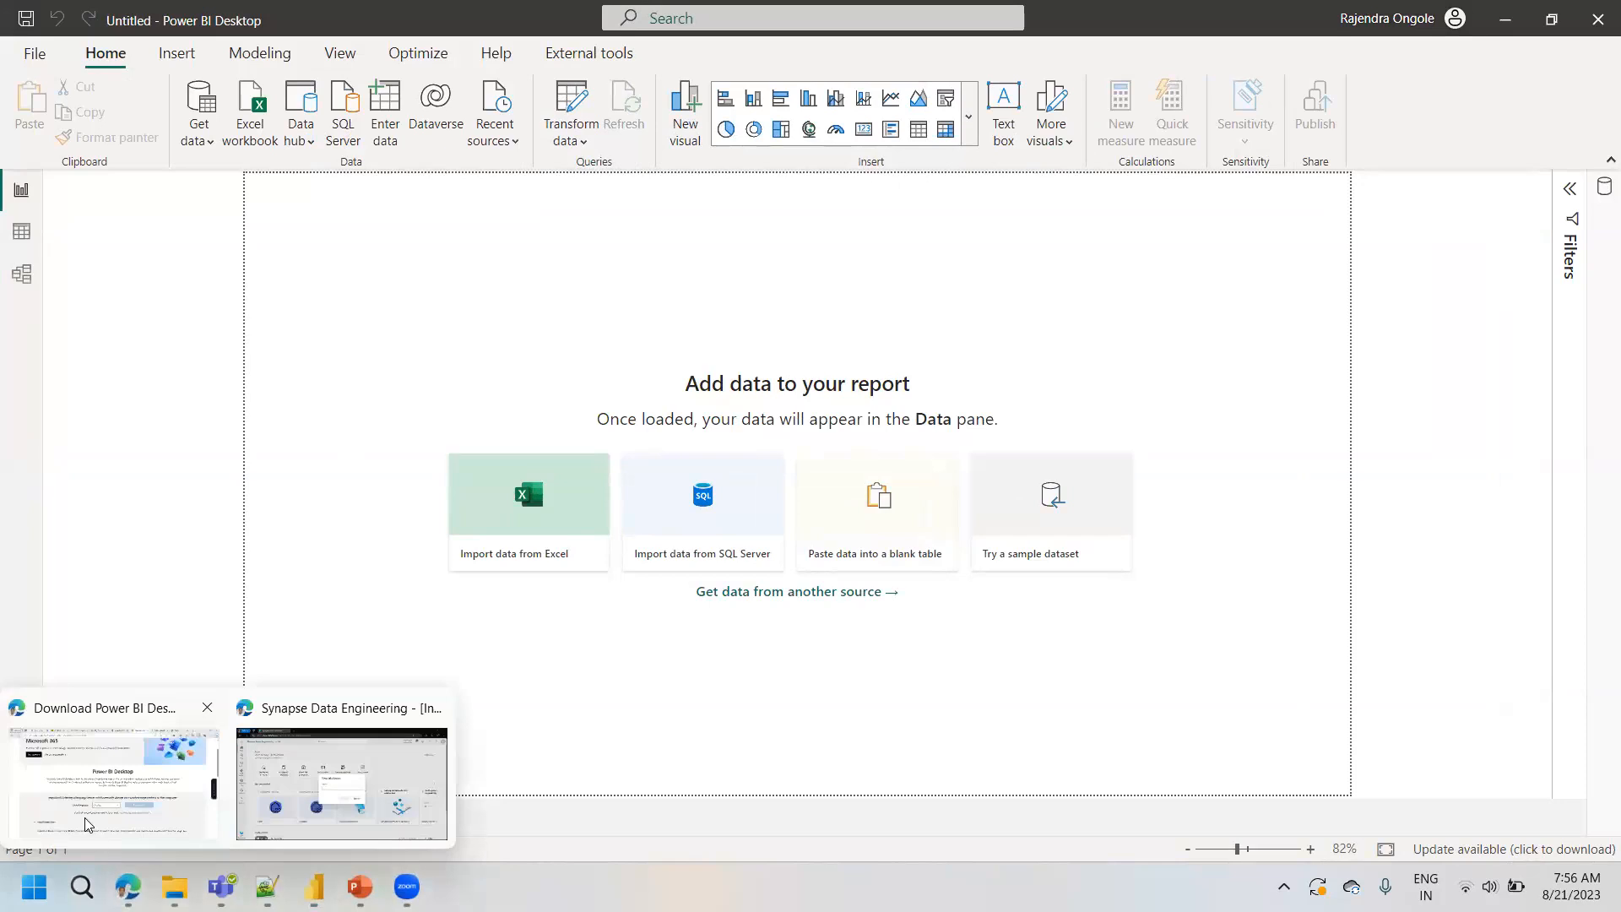
left_click(85, 817)
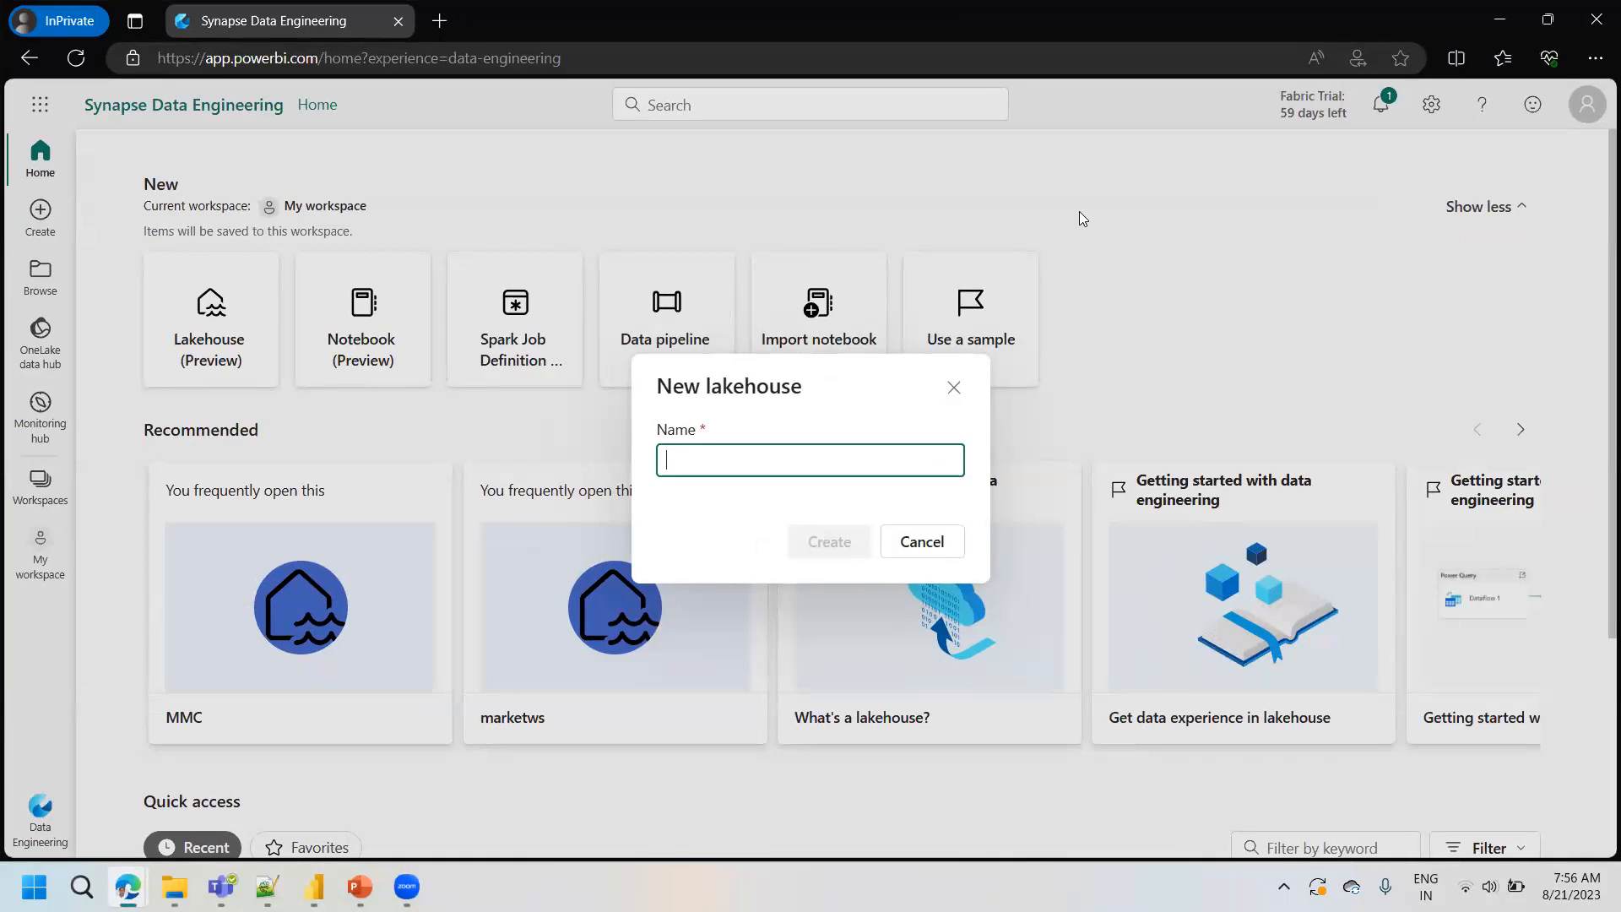
left_click(953, 387)
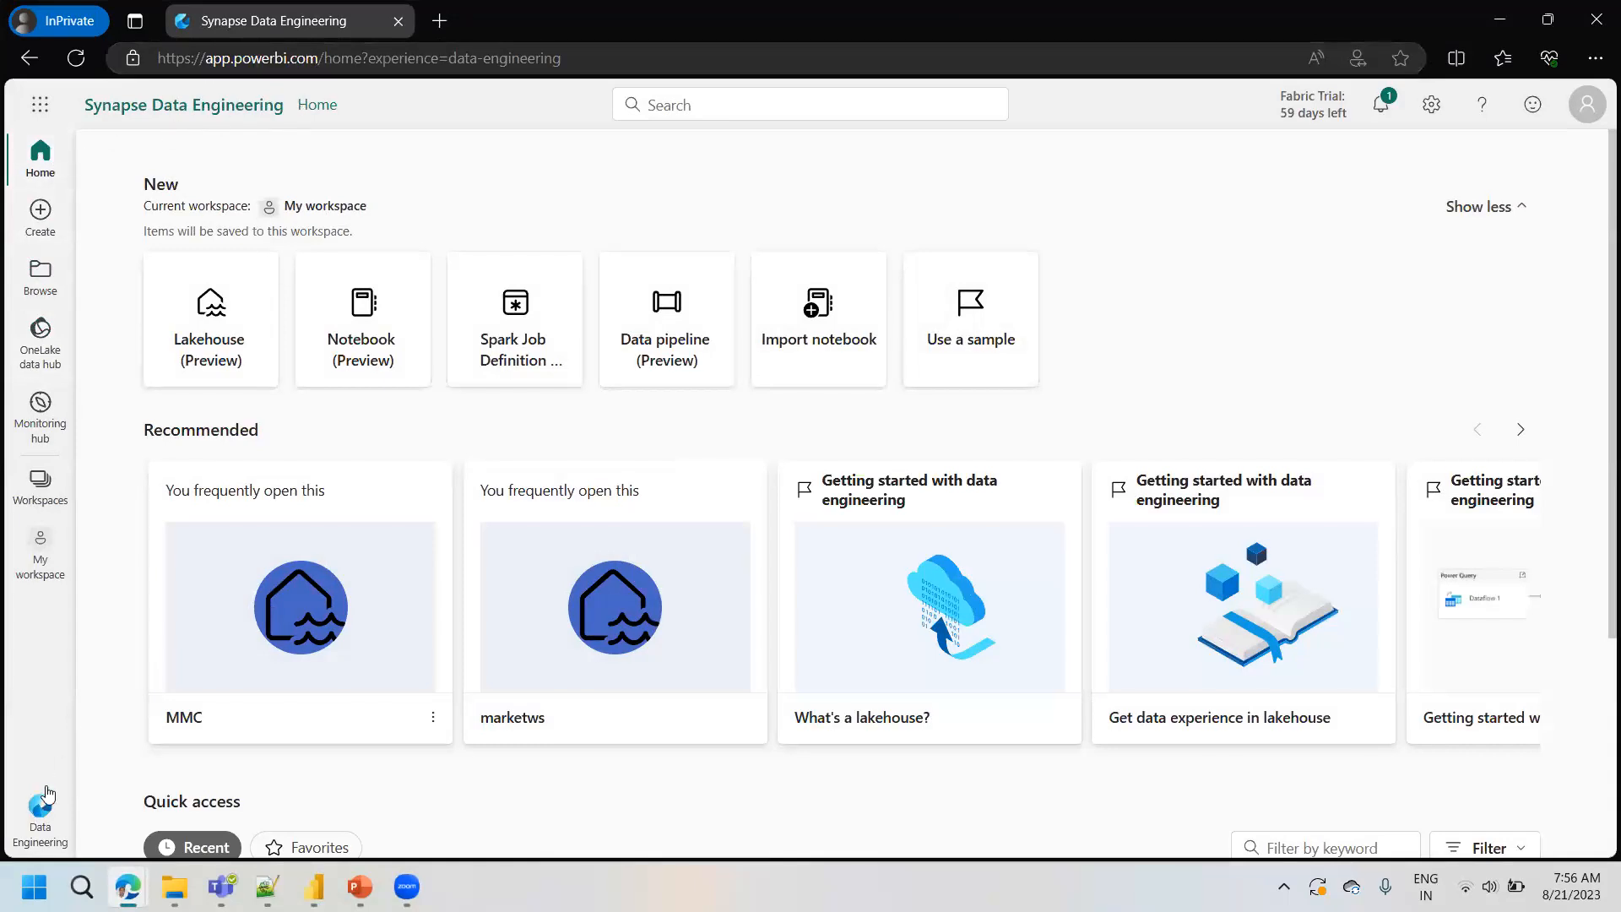
left_click(1500, 19)
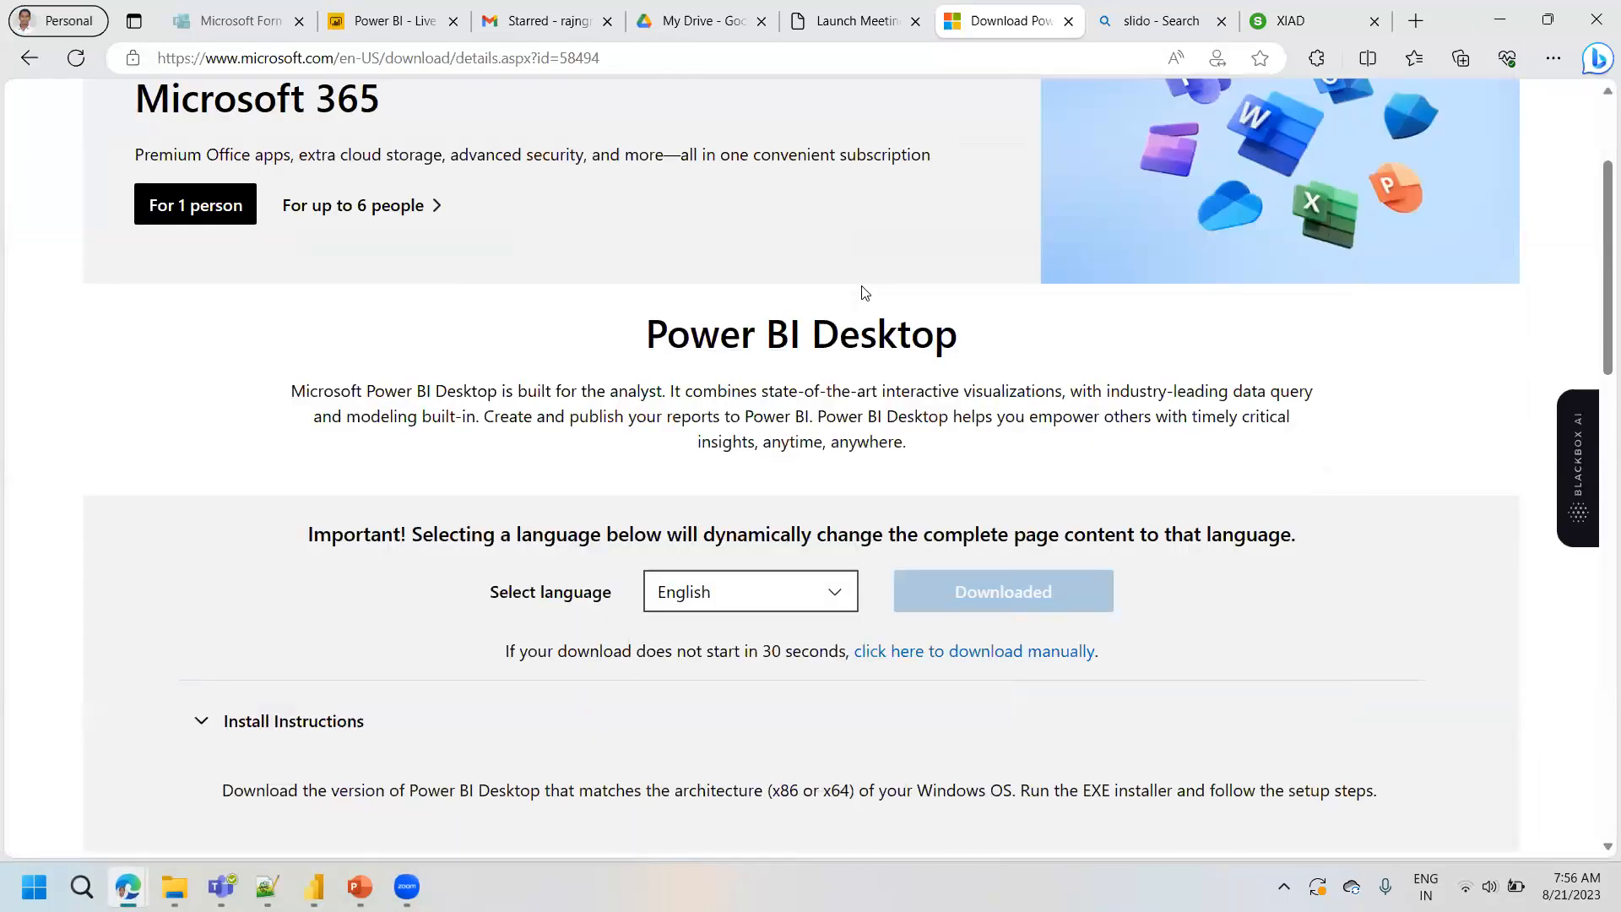
- Switch to Power BI Desktop and view the Excel workbook import and SQL Server connection dialogs, cancelling both
left_click(314, 884)
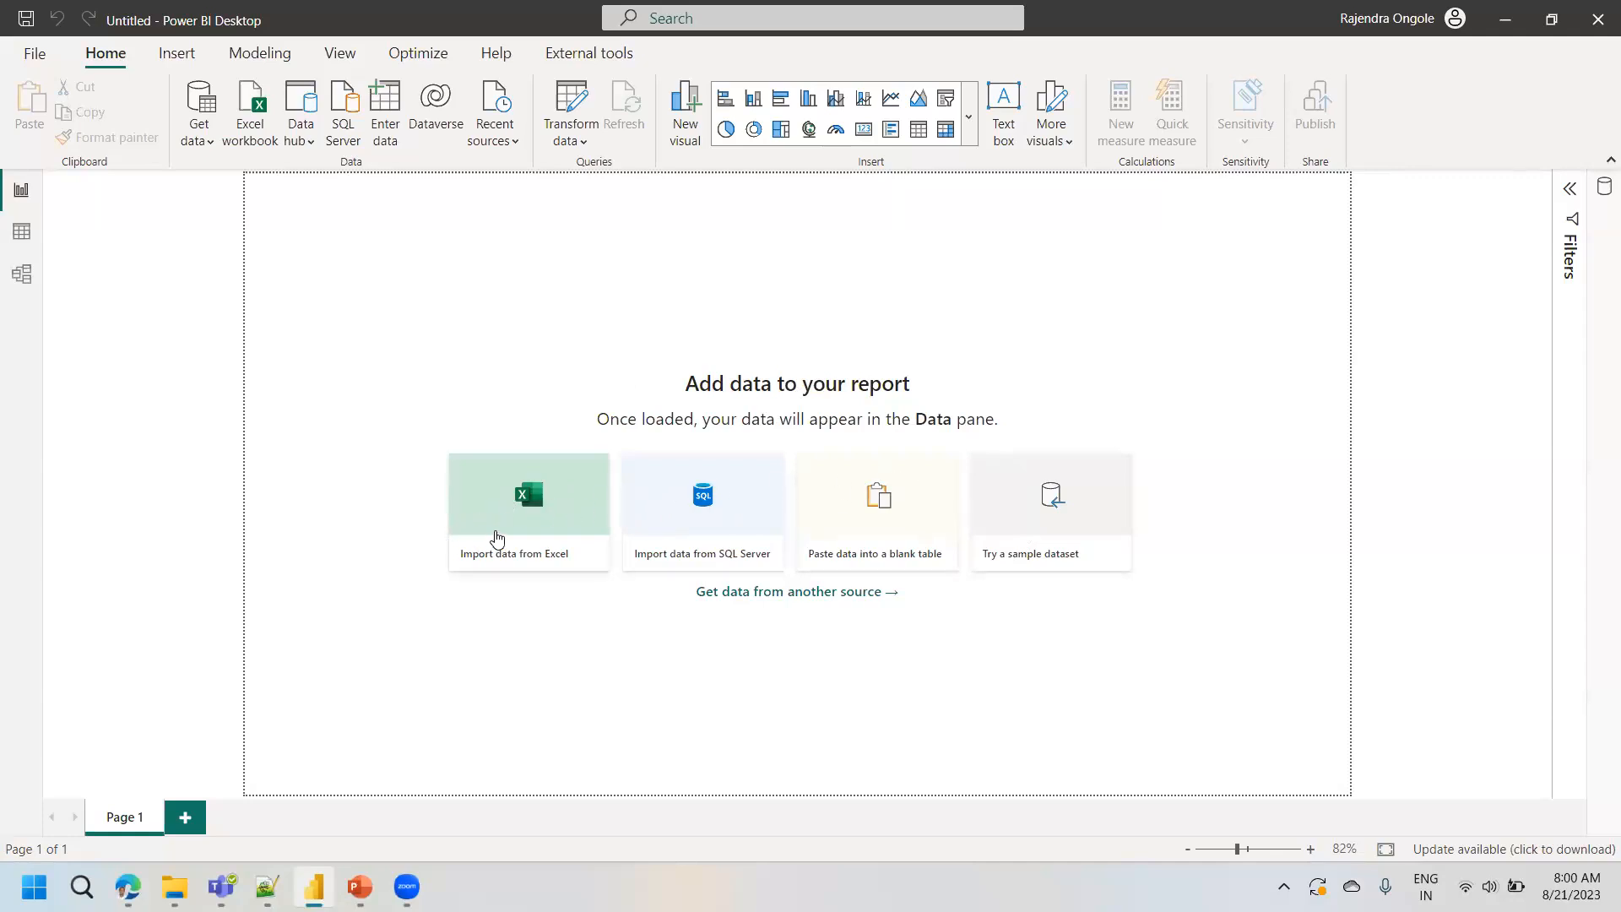
left_click(525, 520)
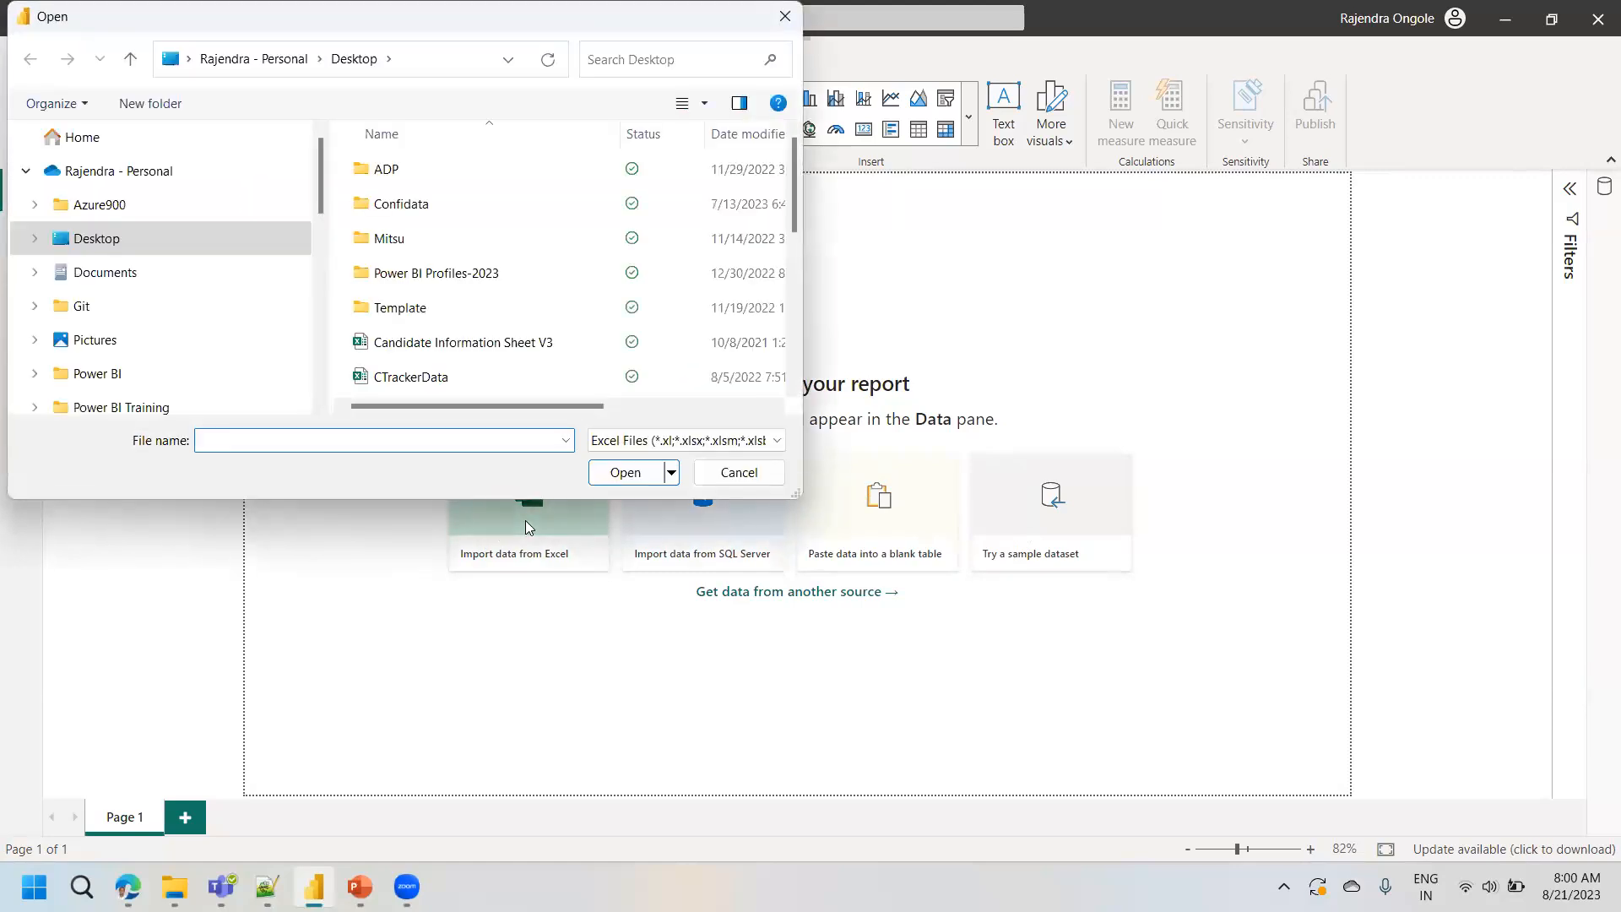
left_click(446, 346)
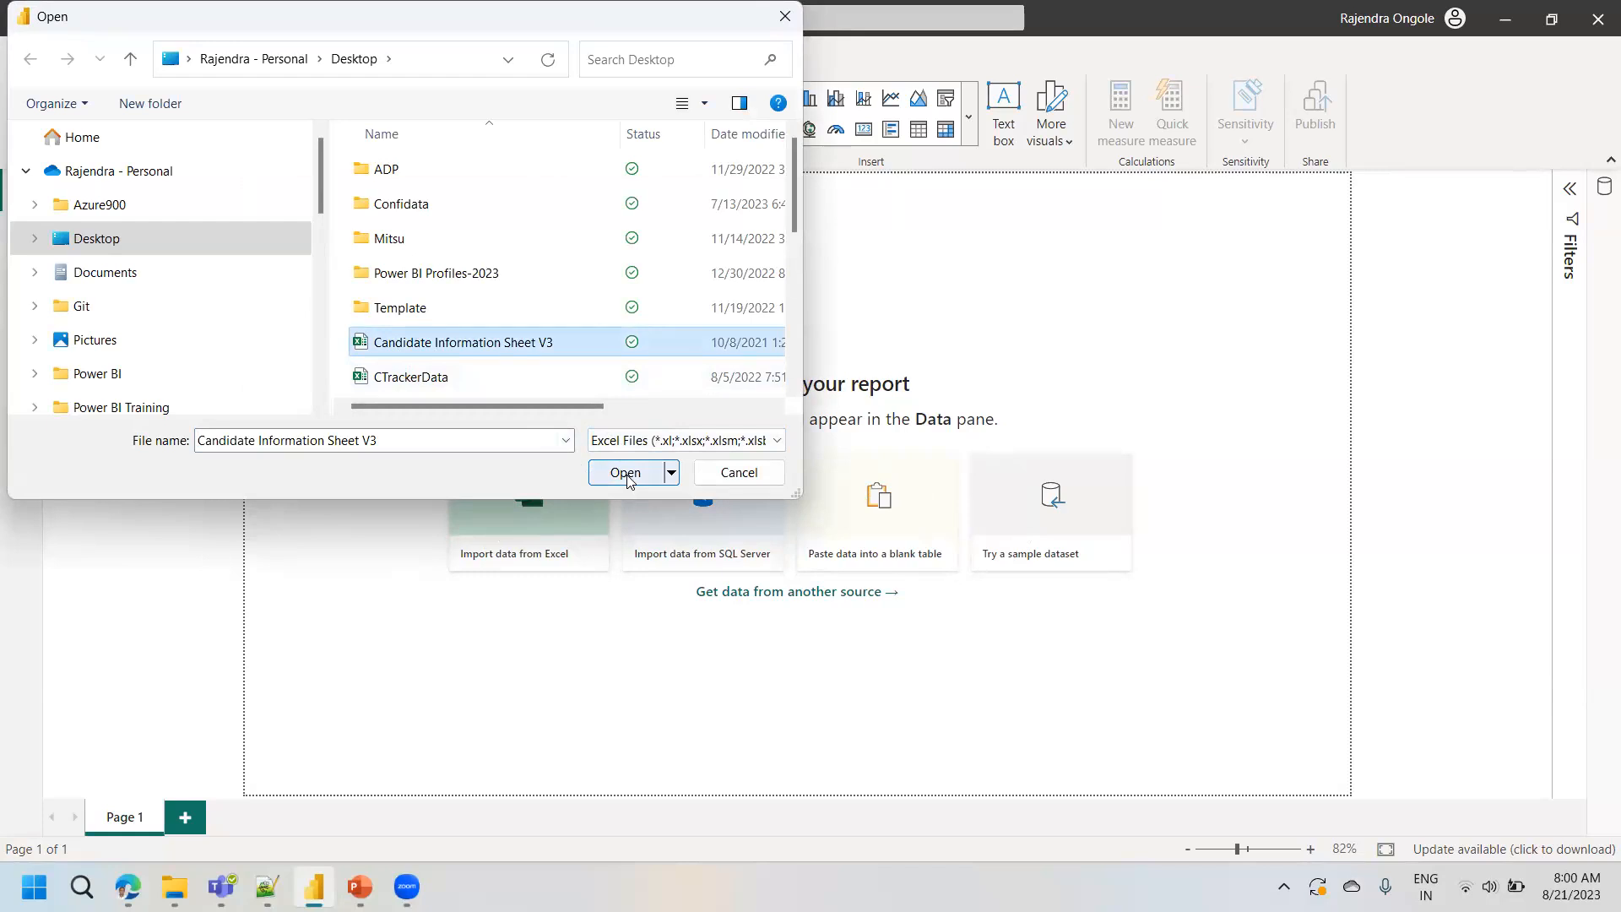
left_click(735, 473)
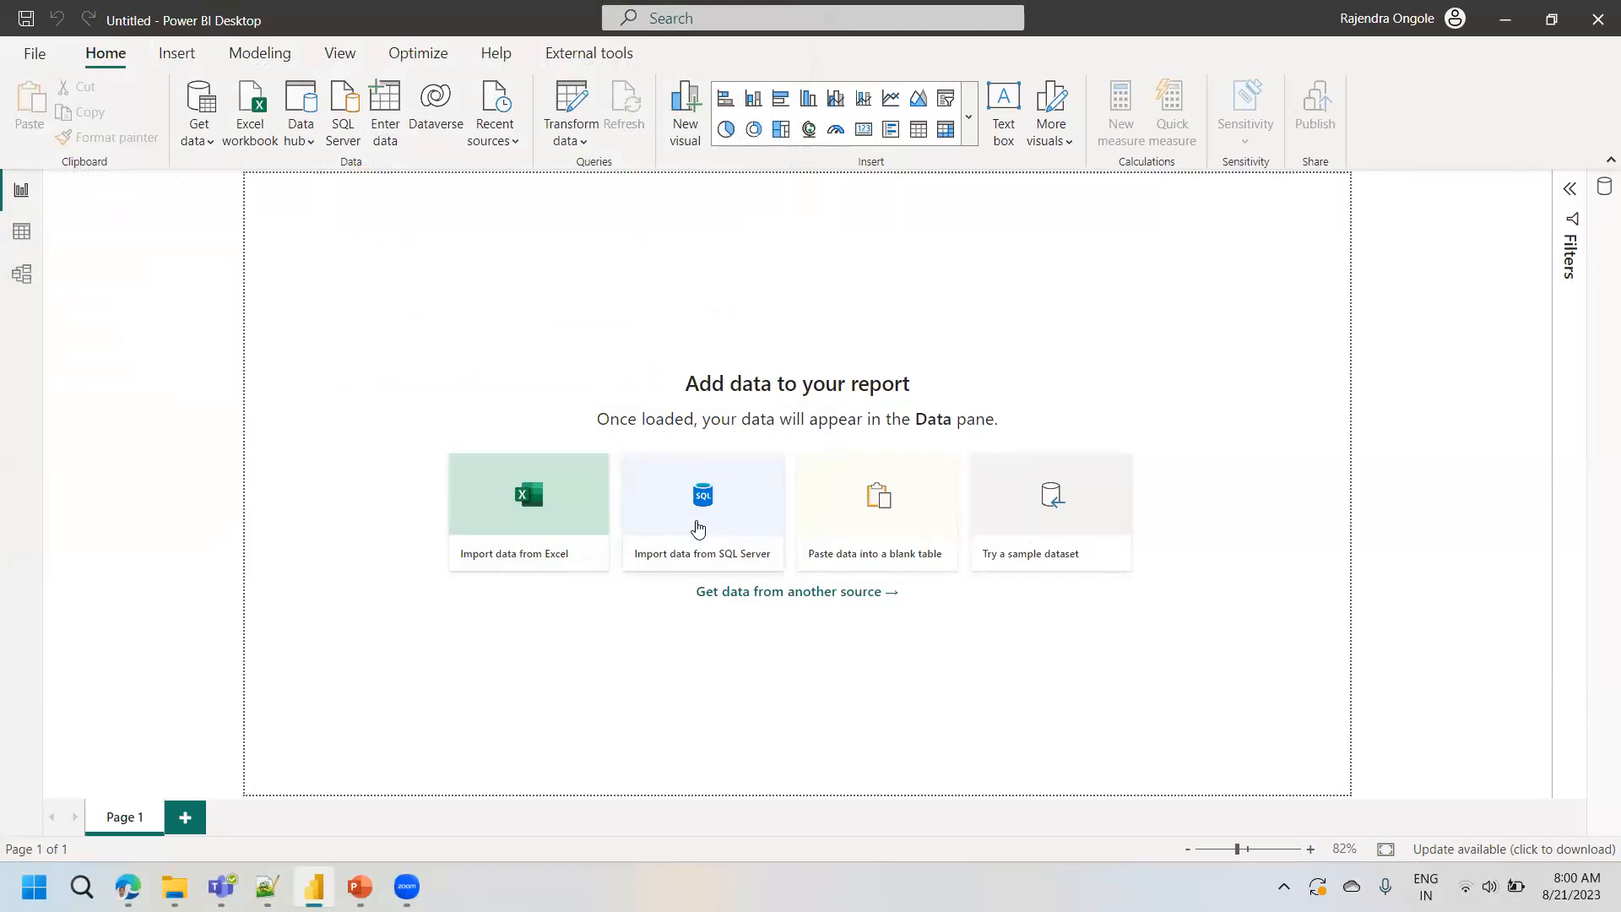
left_click(698, 528)
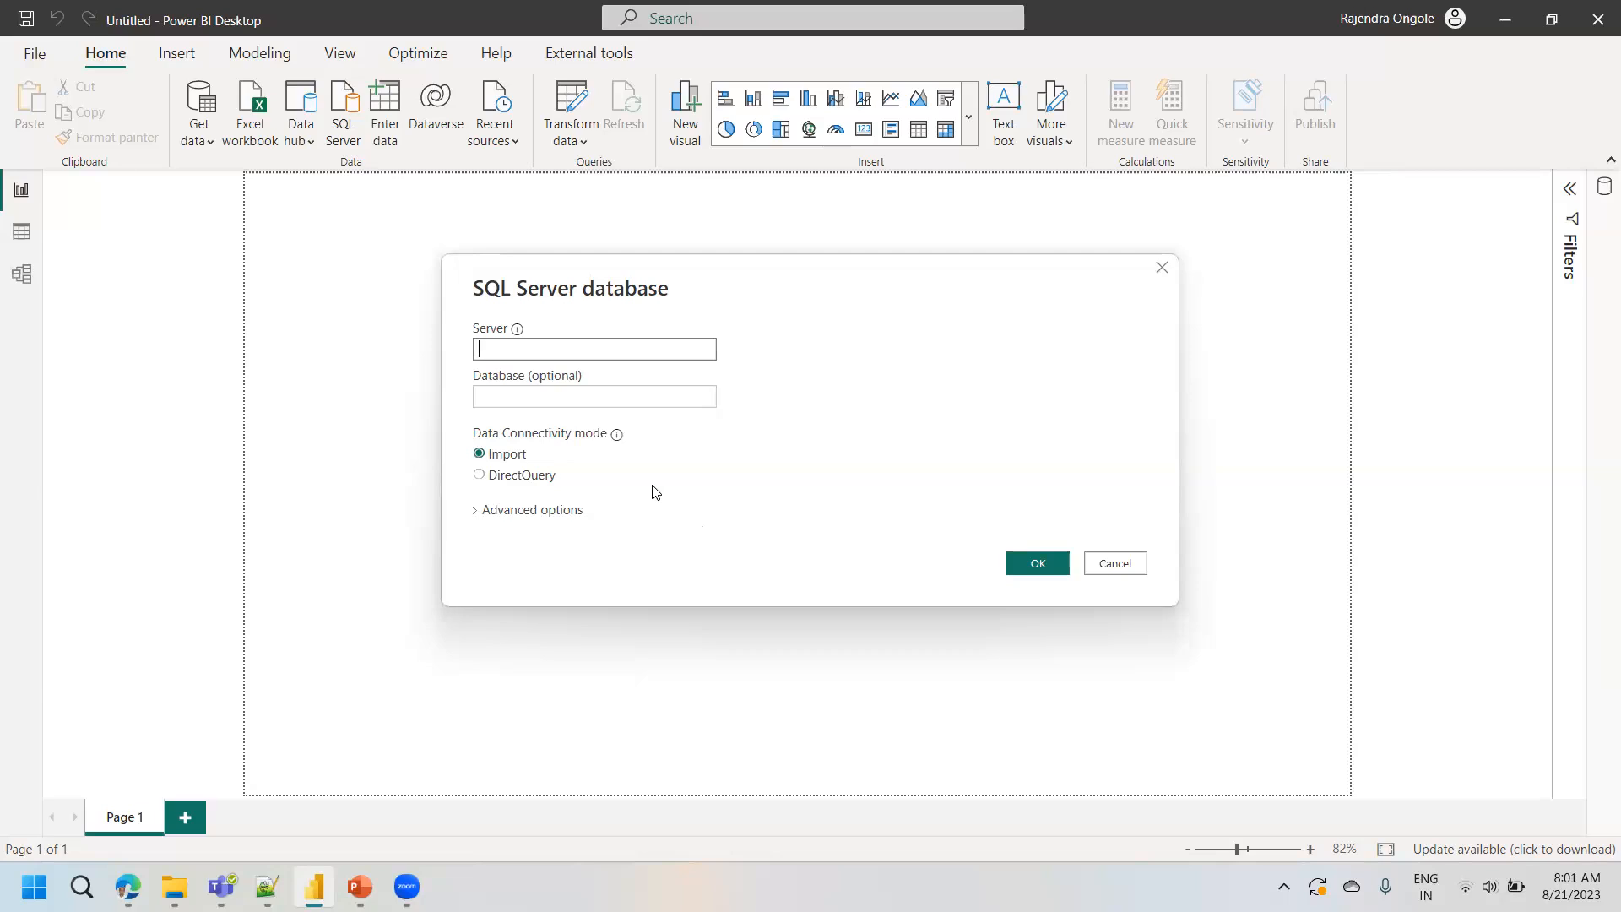
left_click(1117, 565)
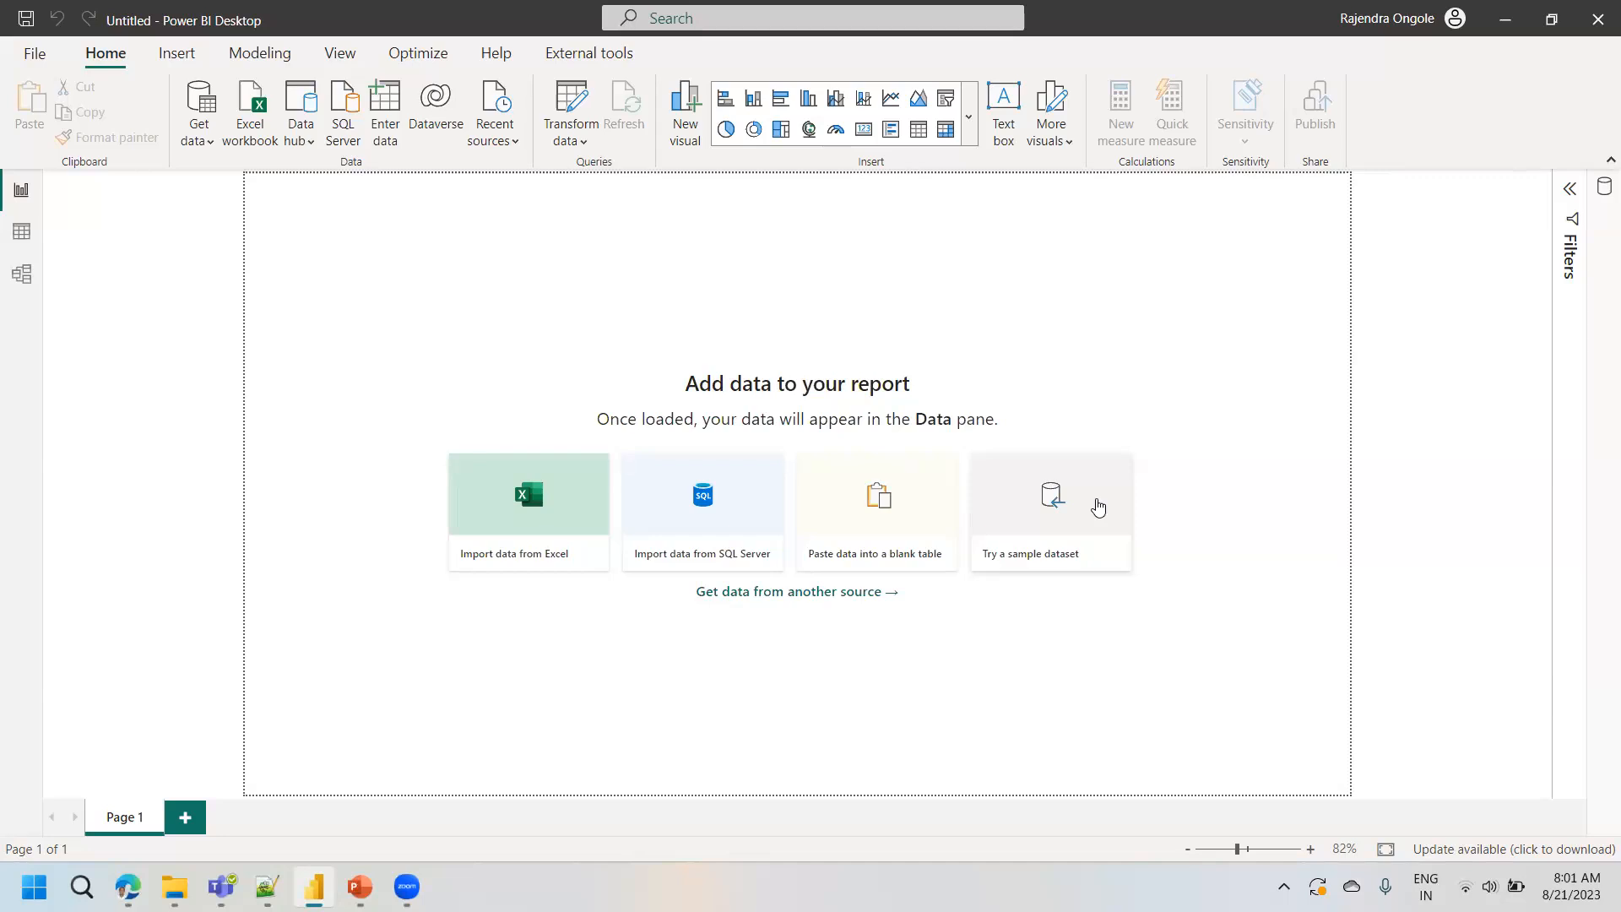
- Open the sample dataset and select the financials table from Financial Sample.xlsx for import
left_click(1038, 504)
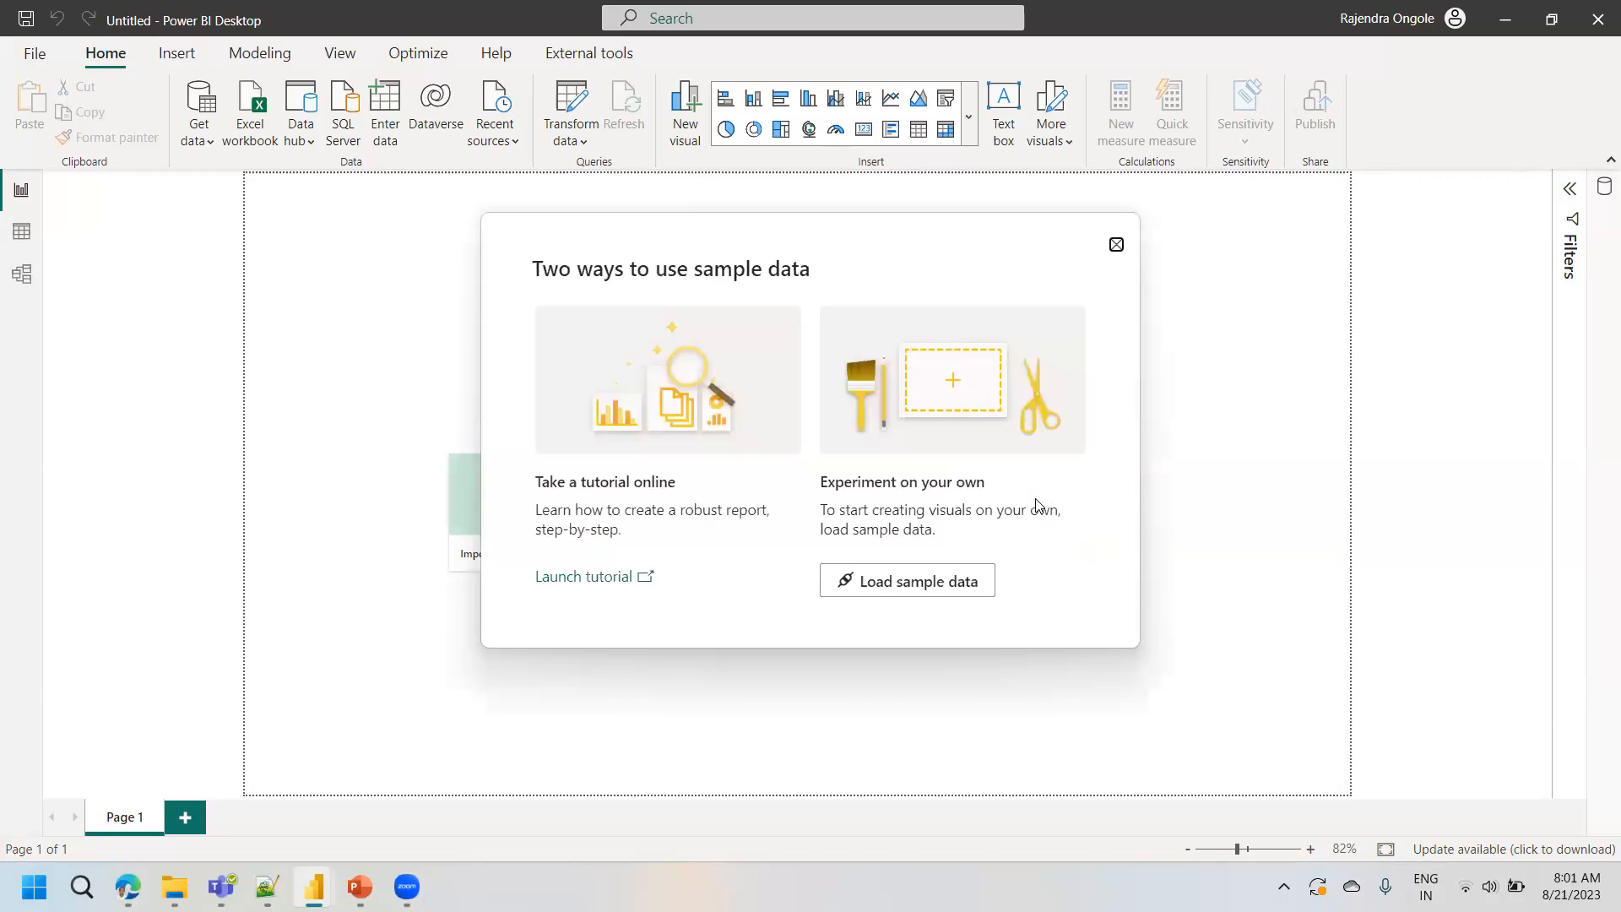
left_click(938, 595)
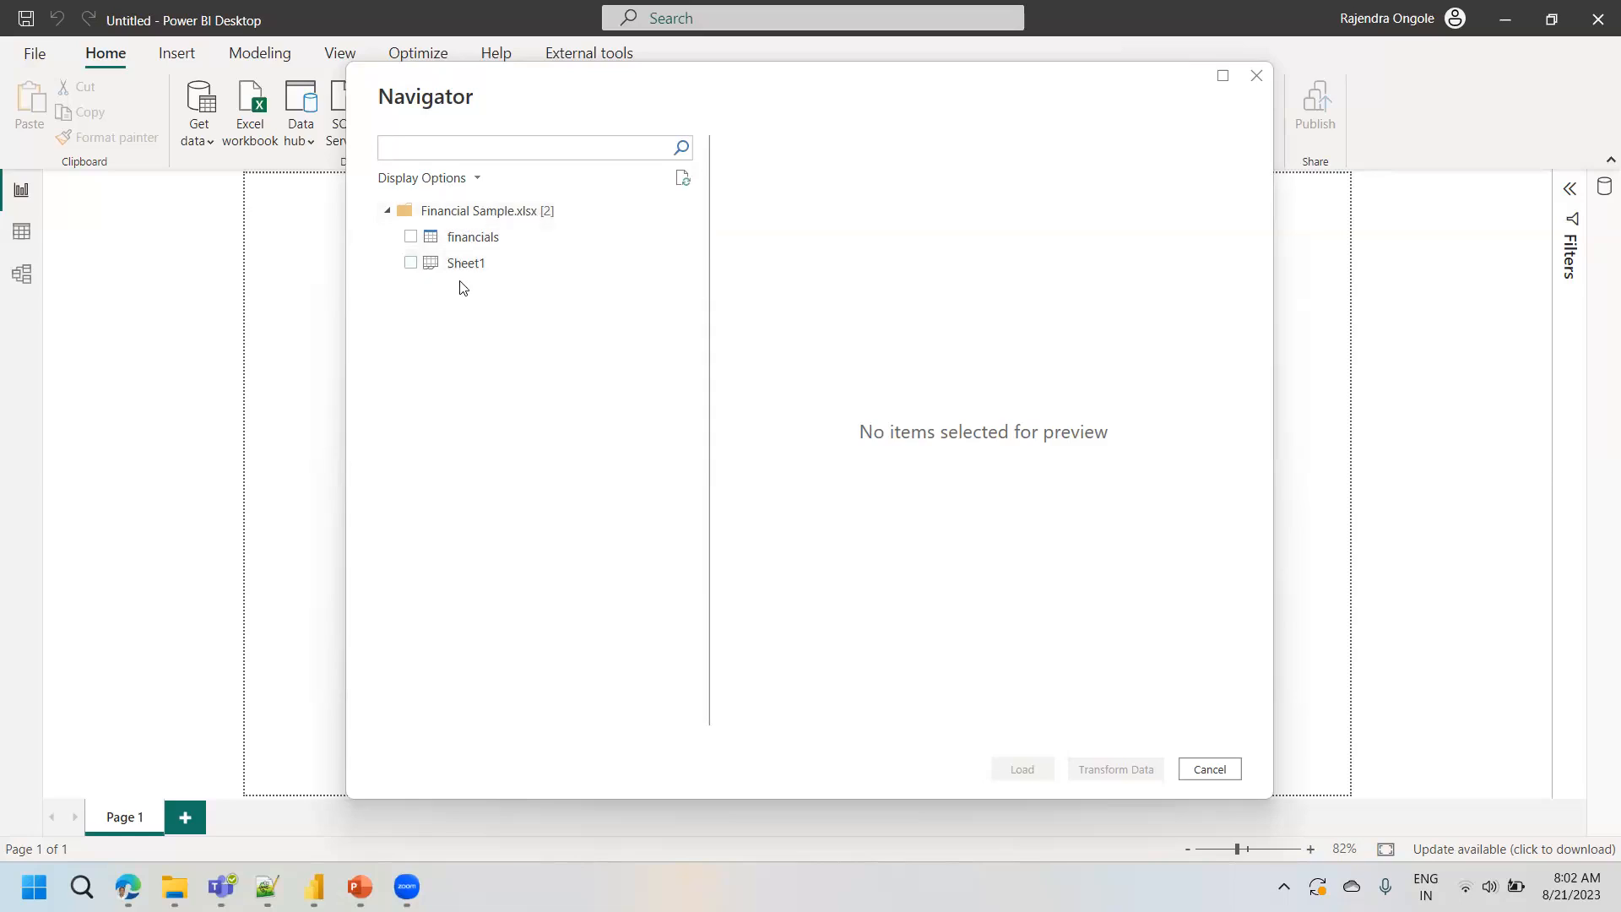
left_click(411, 237)
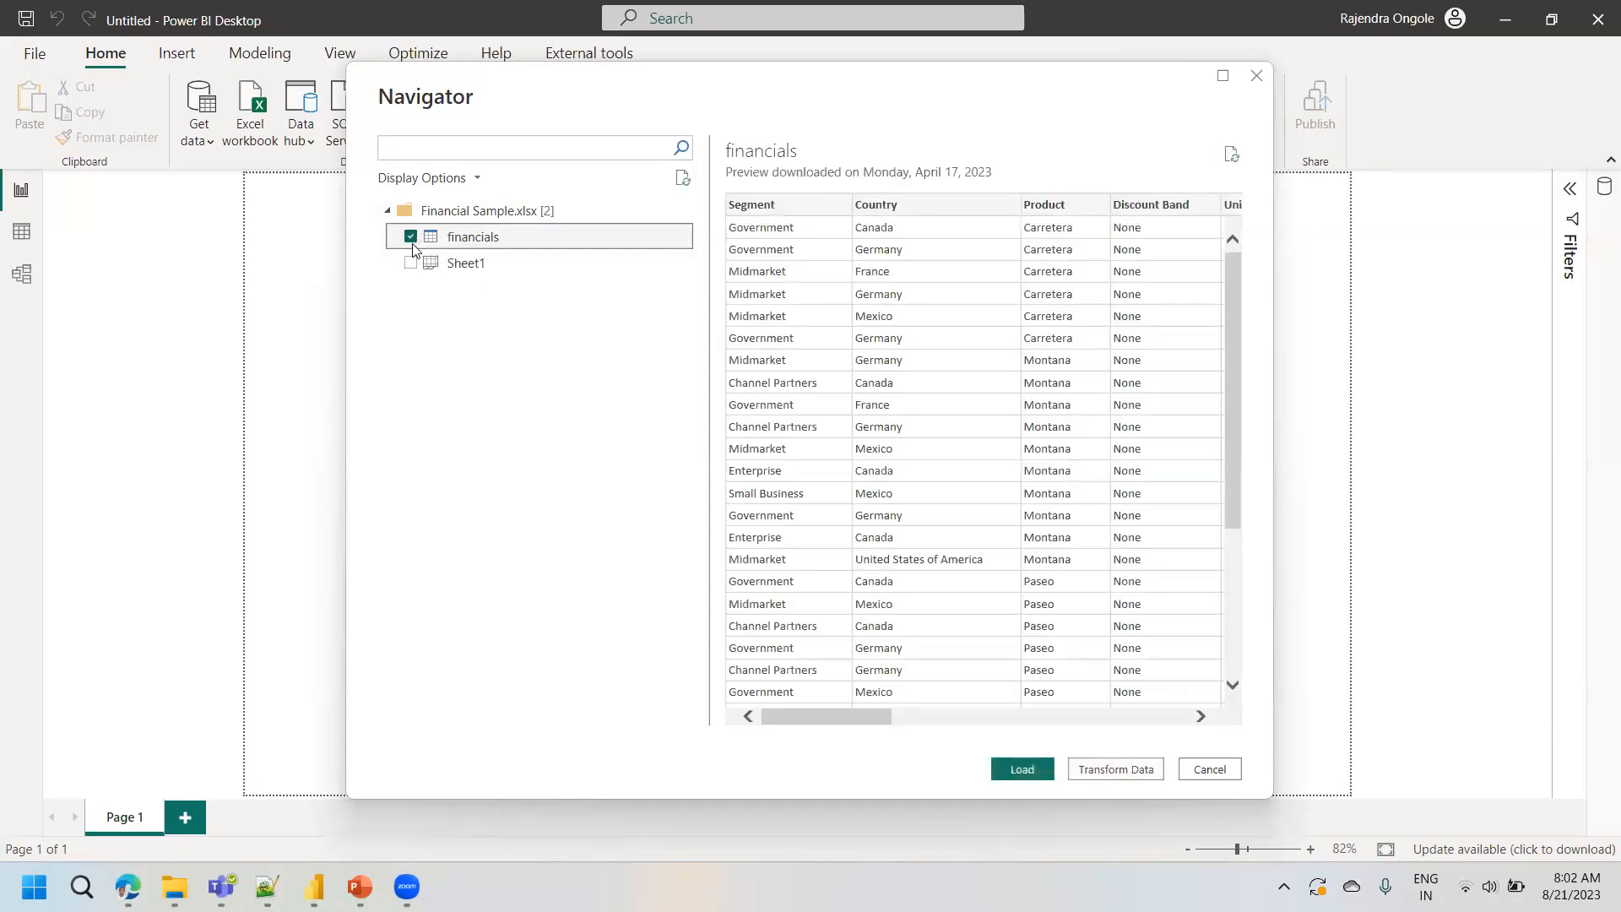
left_click(470, 244)
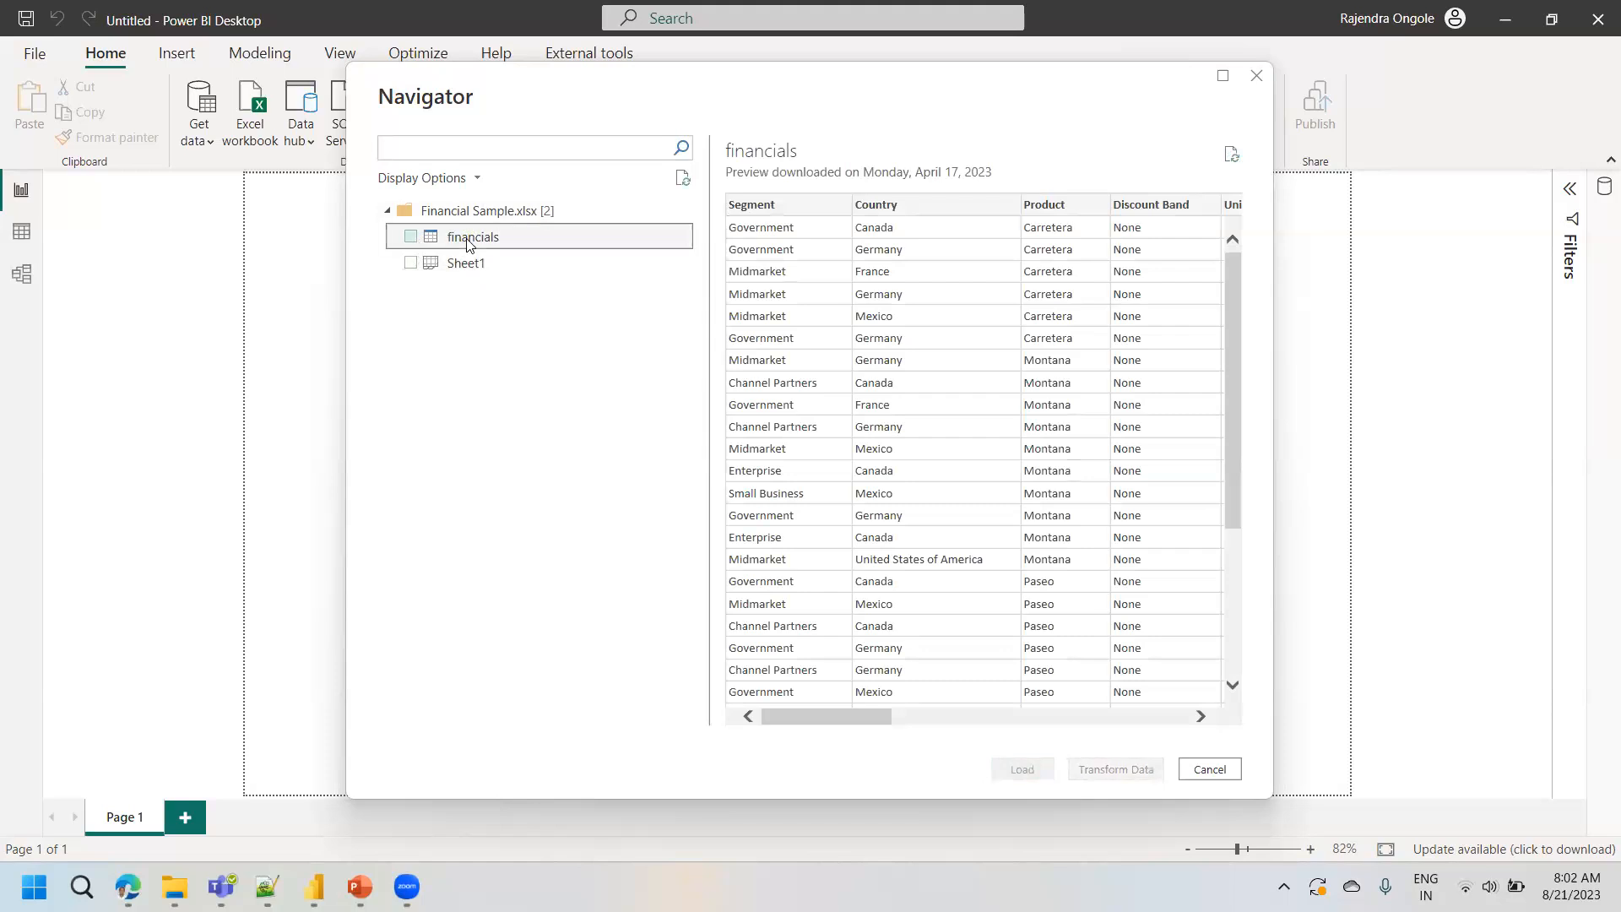
left_click(411, 239)
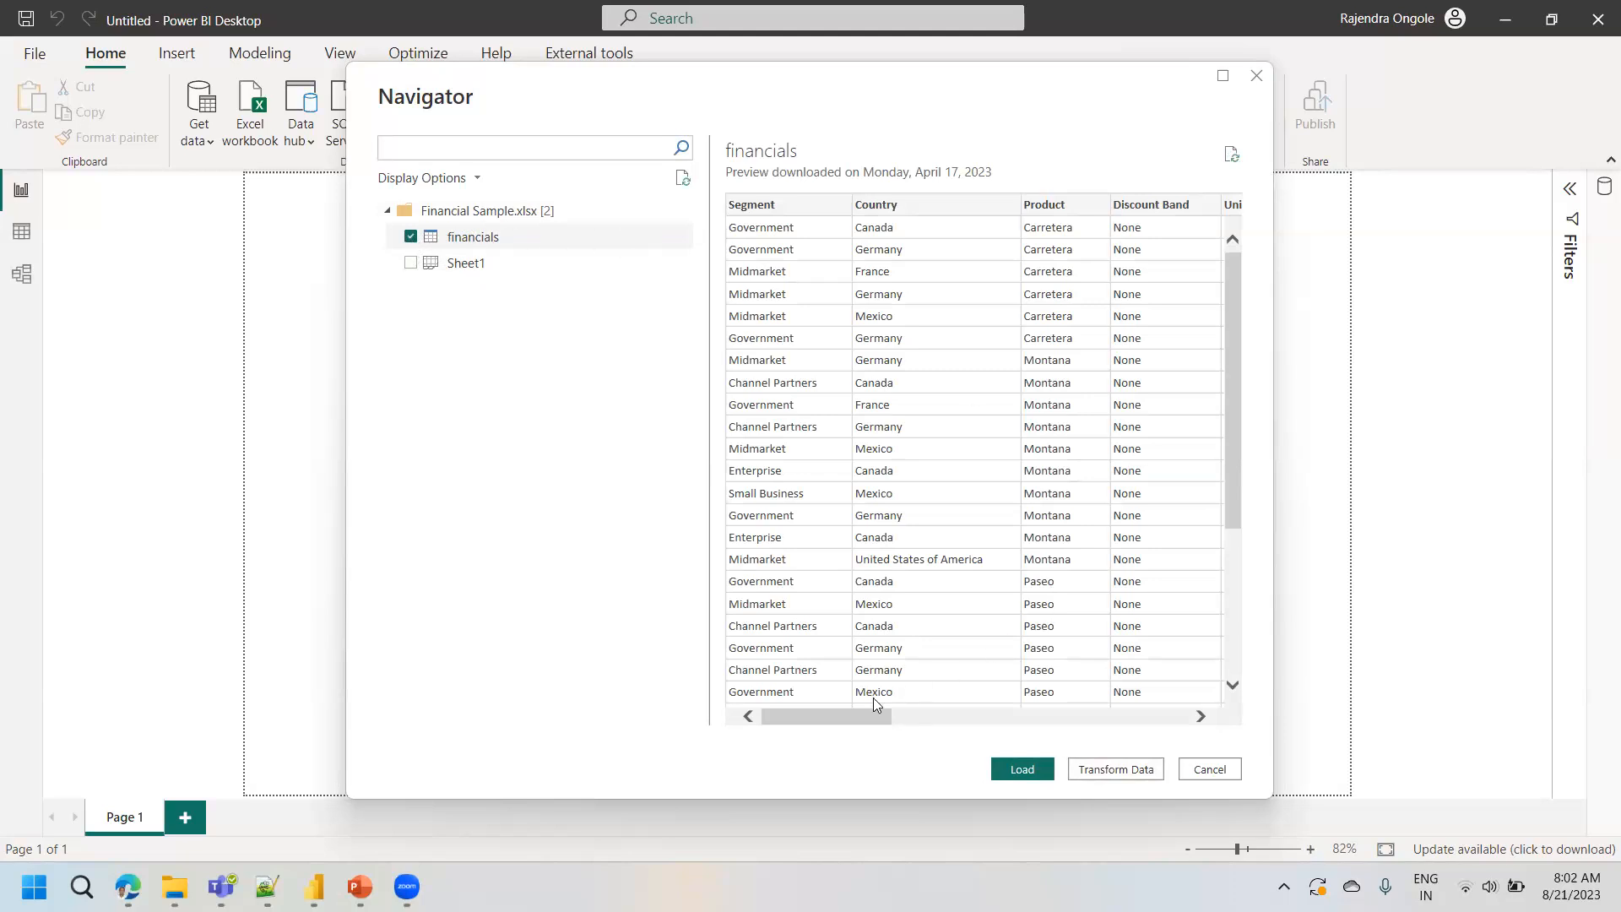
- Load the financials table into the report after checking its preview columns, and expand its field list
left_click_drag(861, 710, 907, 710)
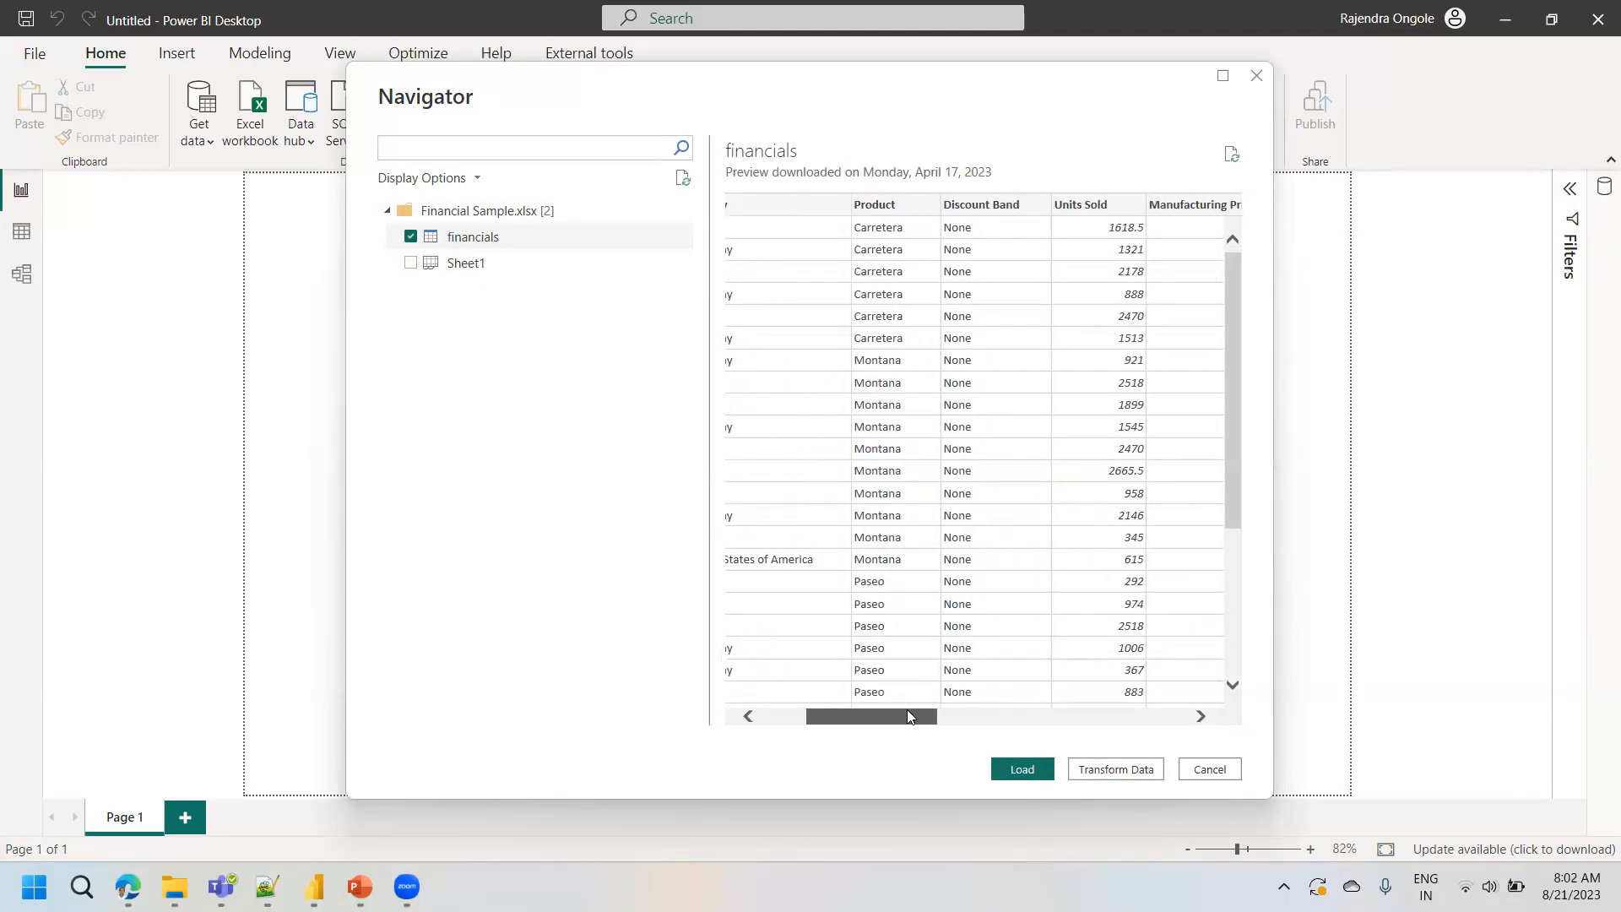
left_click_drag(907, 709, 870, 709)
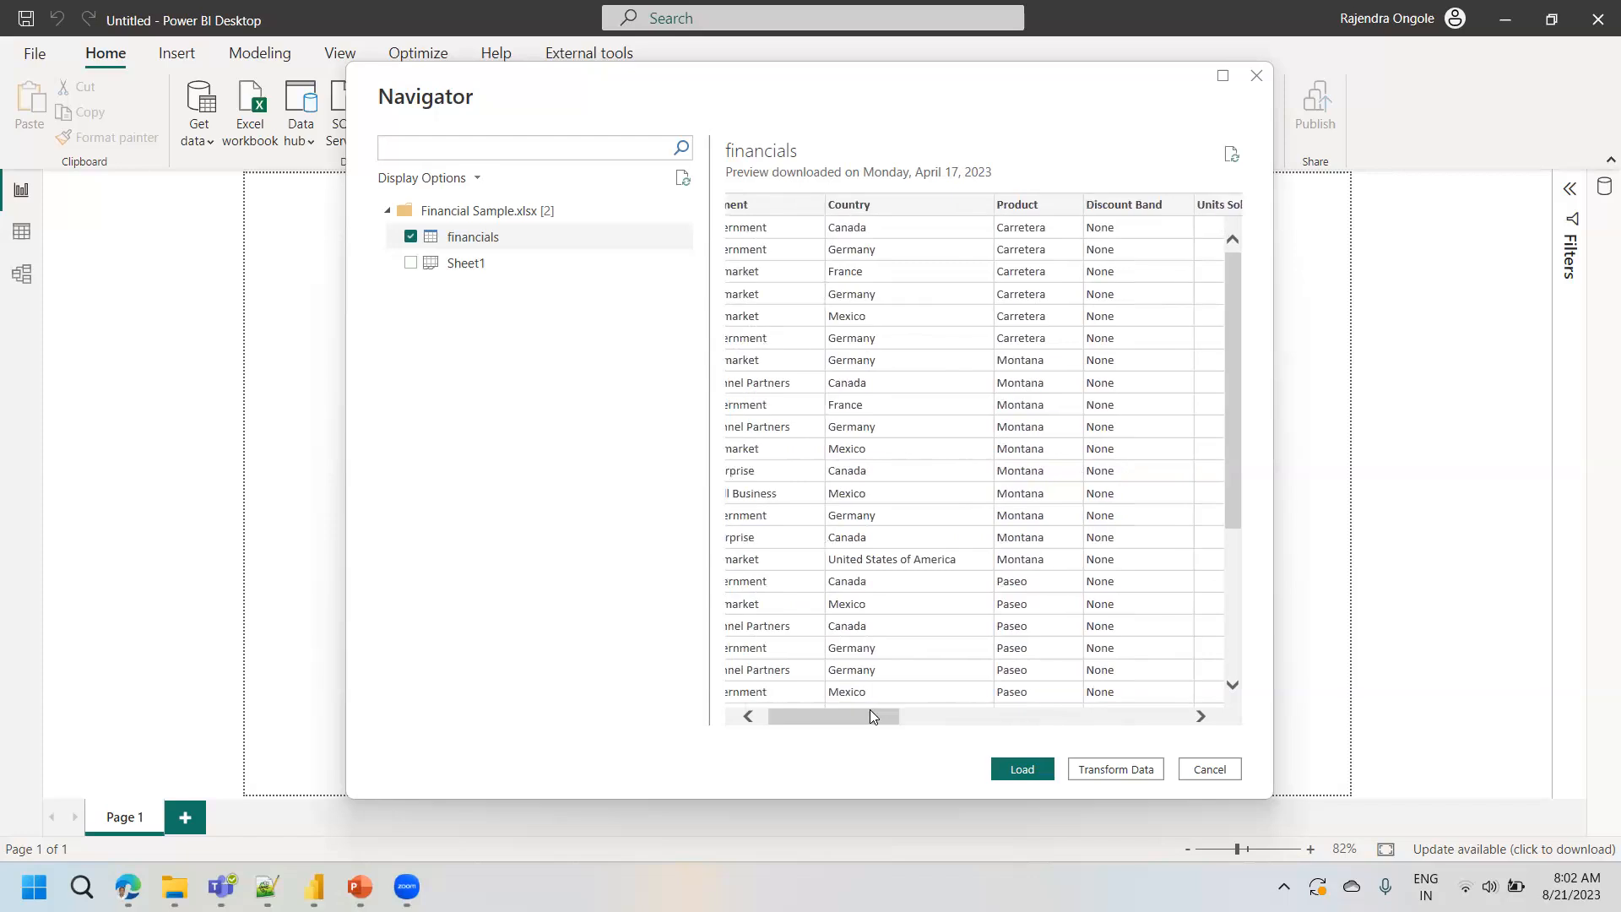
left_click_drag(870, 709, 817, 709)
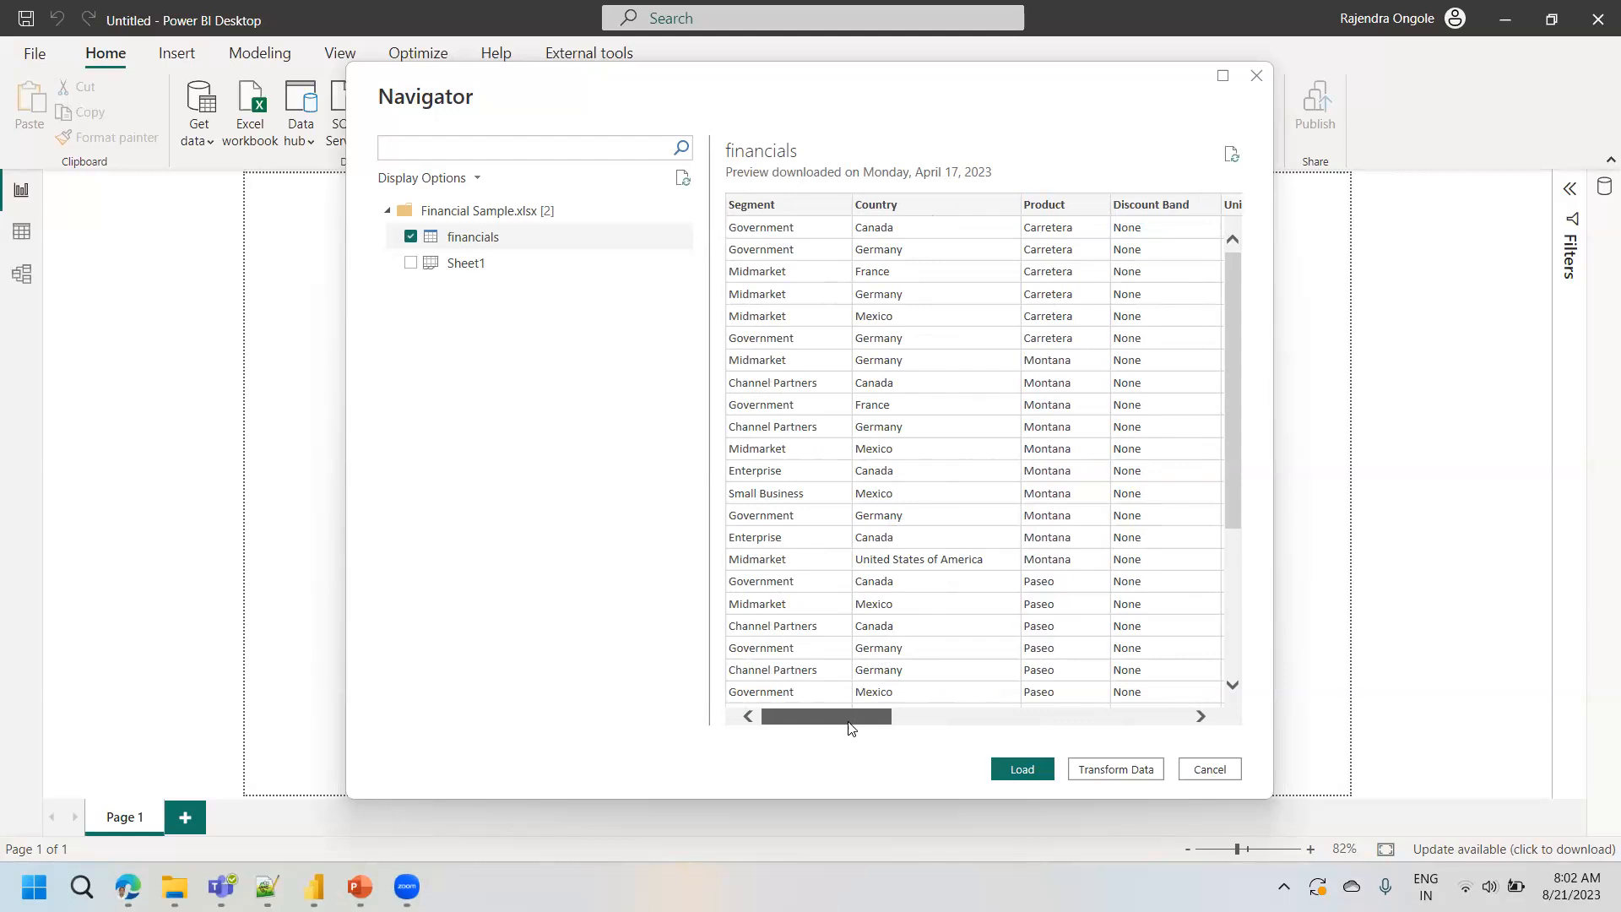
left_click_drag(850, 727, 762, 725)
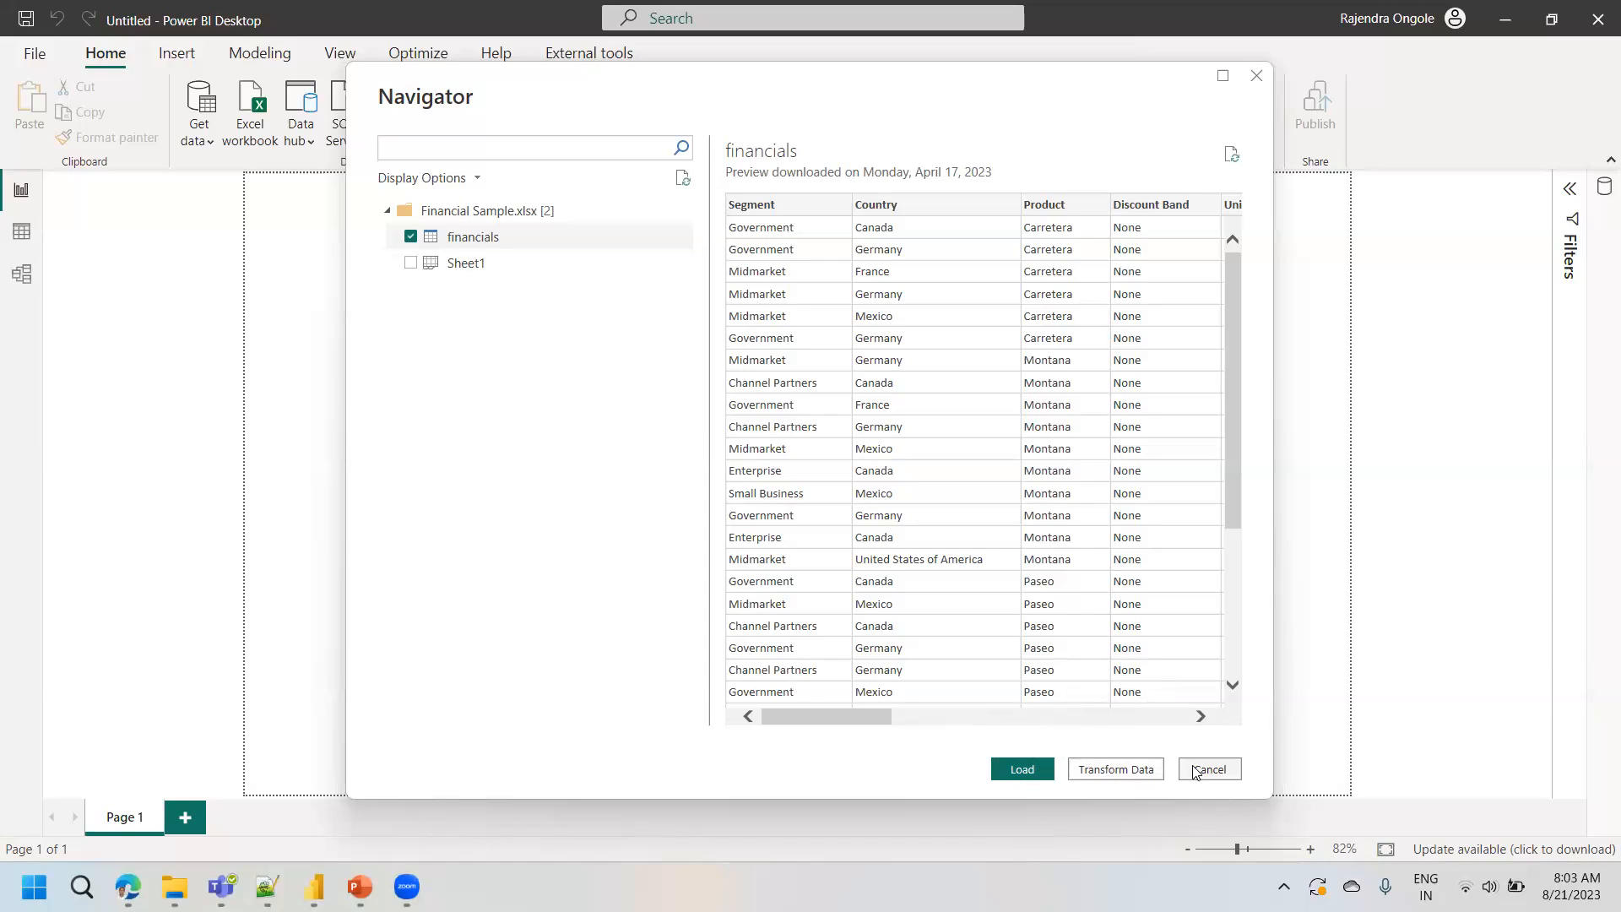
left_click(1022, 770)
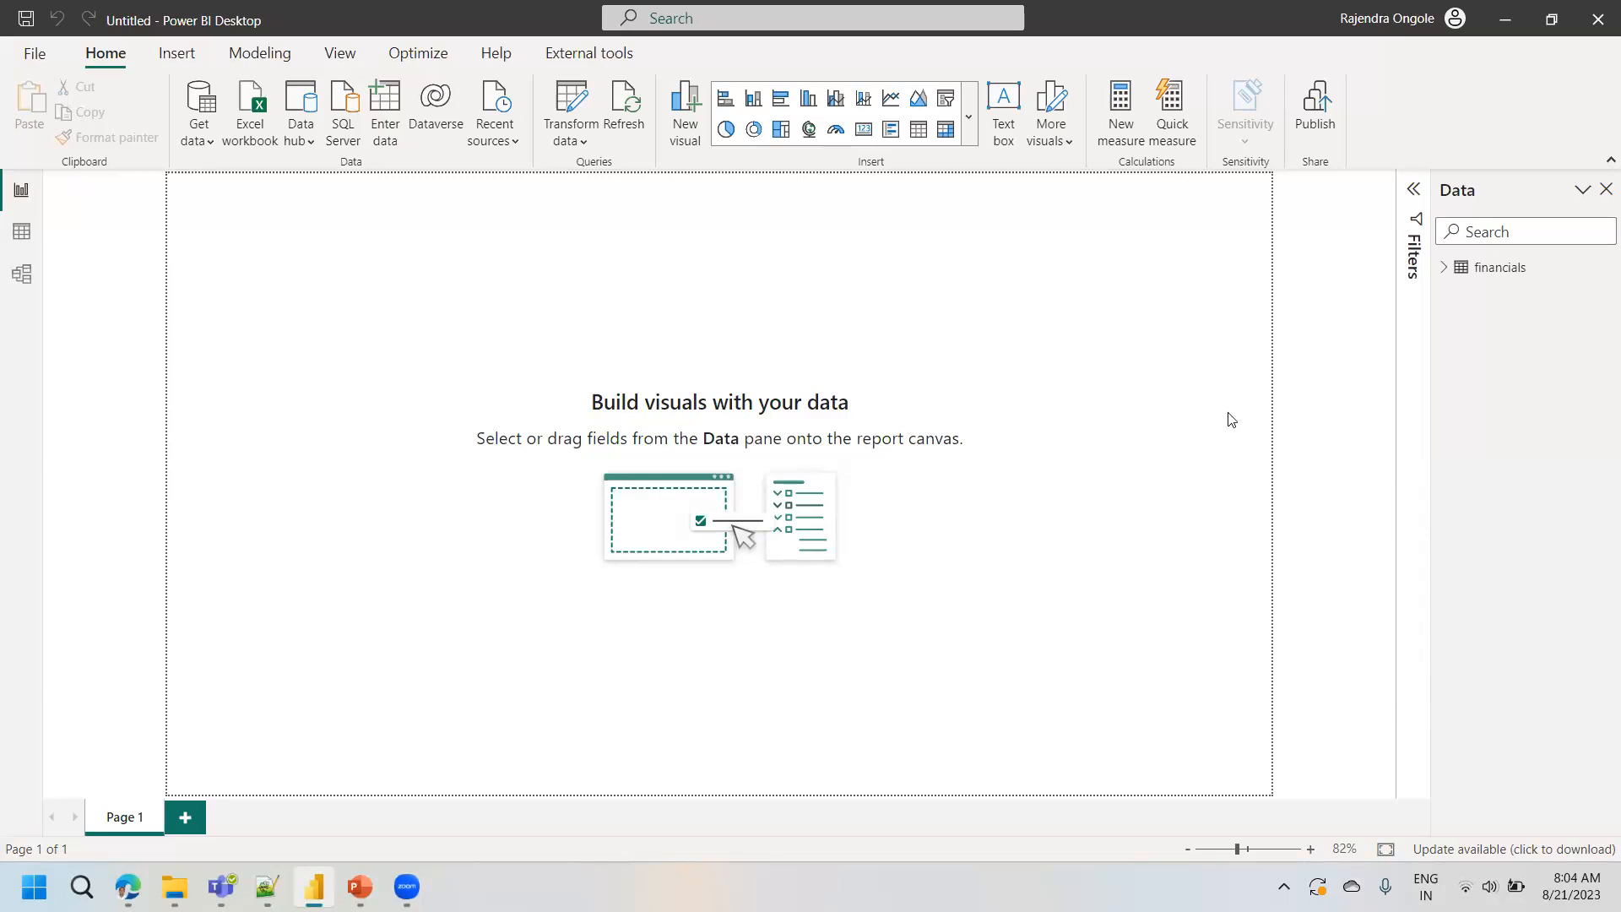
left_click(1445, 269)
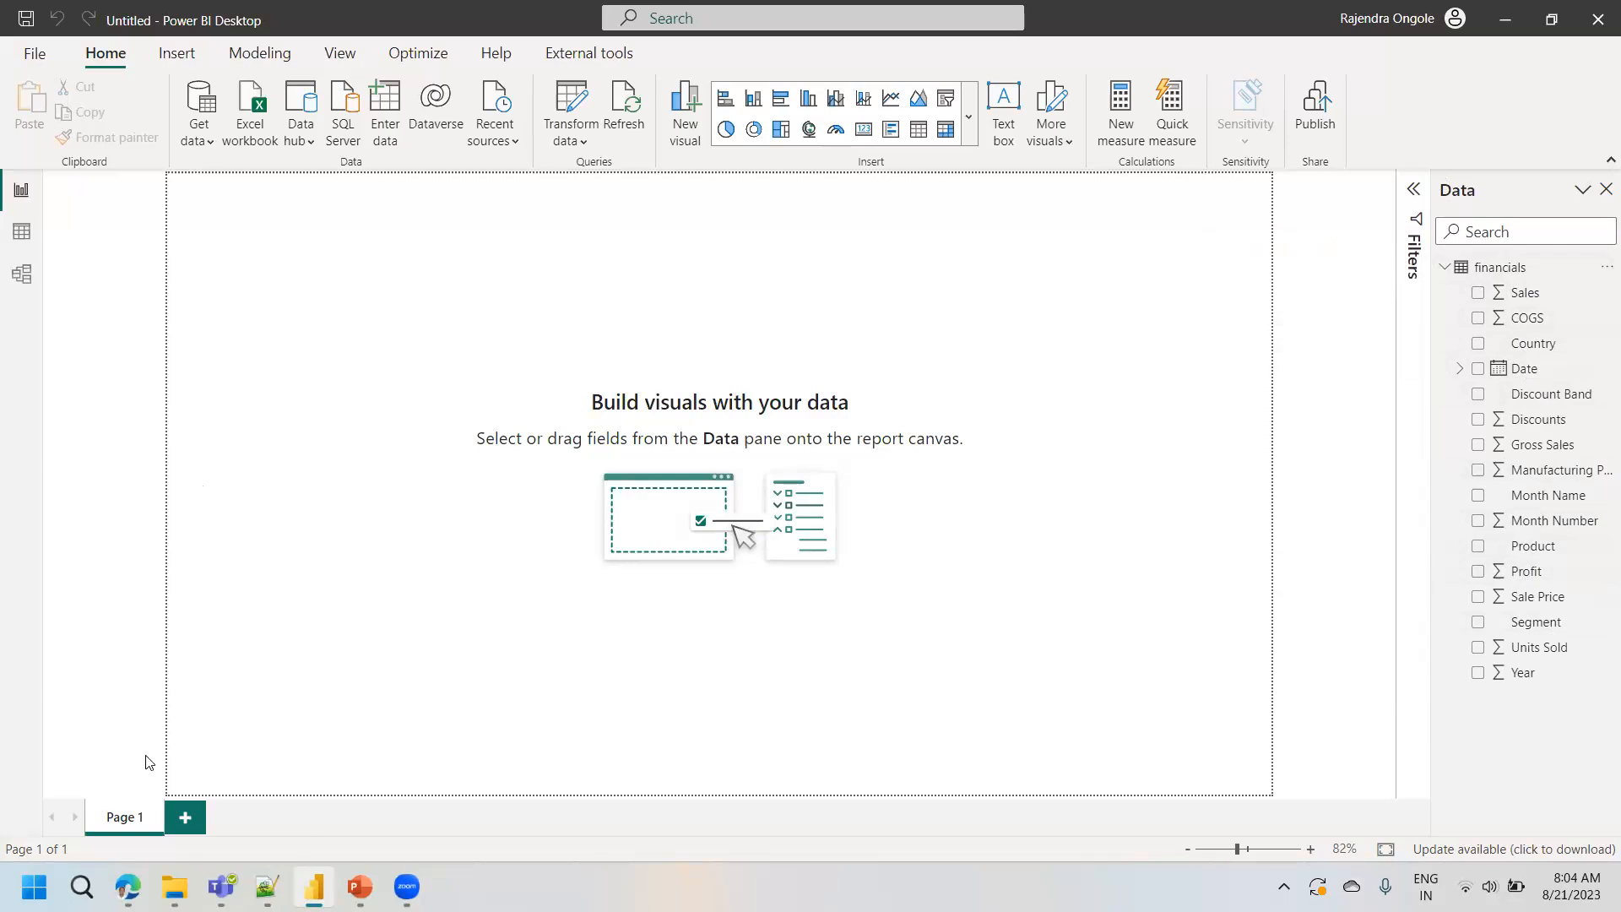
- Show the financials table's rows and examine the filter values of the Product, Country, Manufacturing Price and Profit columns
mouse_move(174, 886)
left_click(22, 243)
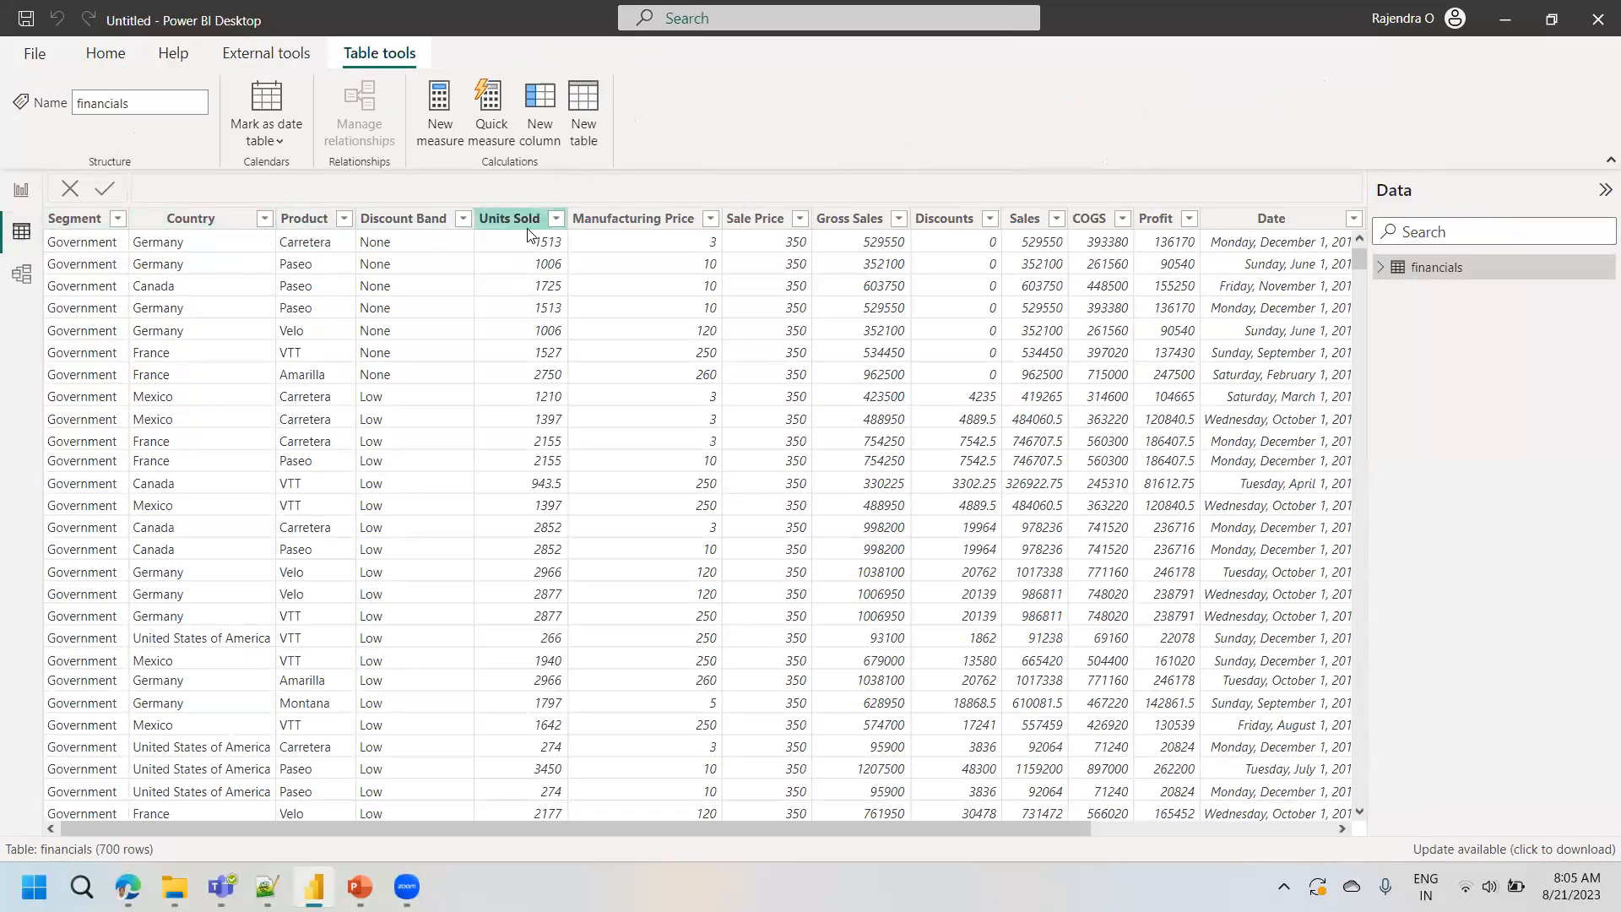
left_click(344, 218)
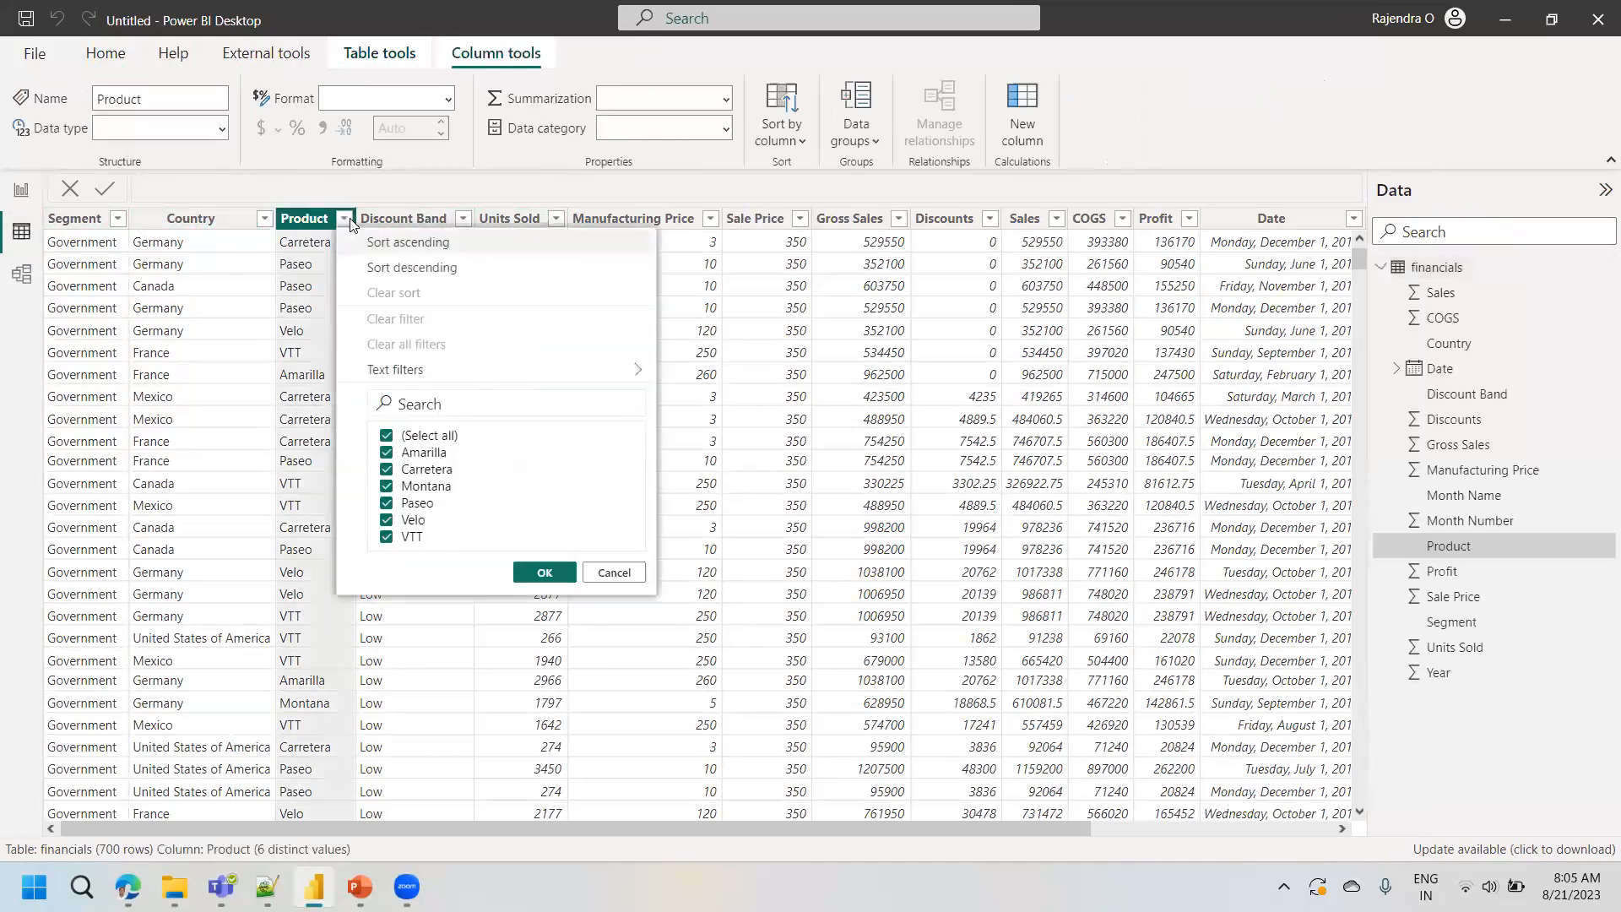
left_click(267, 223)
left_click(267, 221)
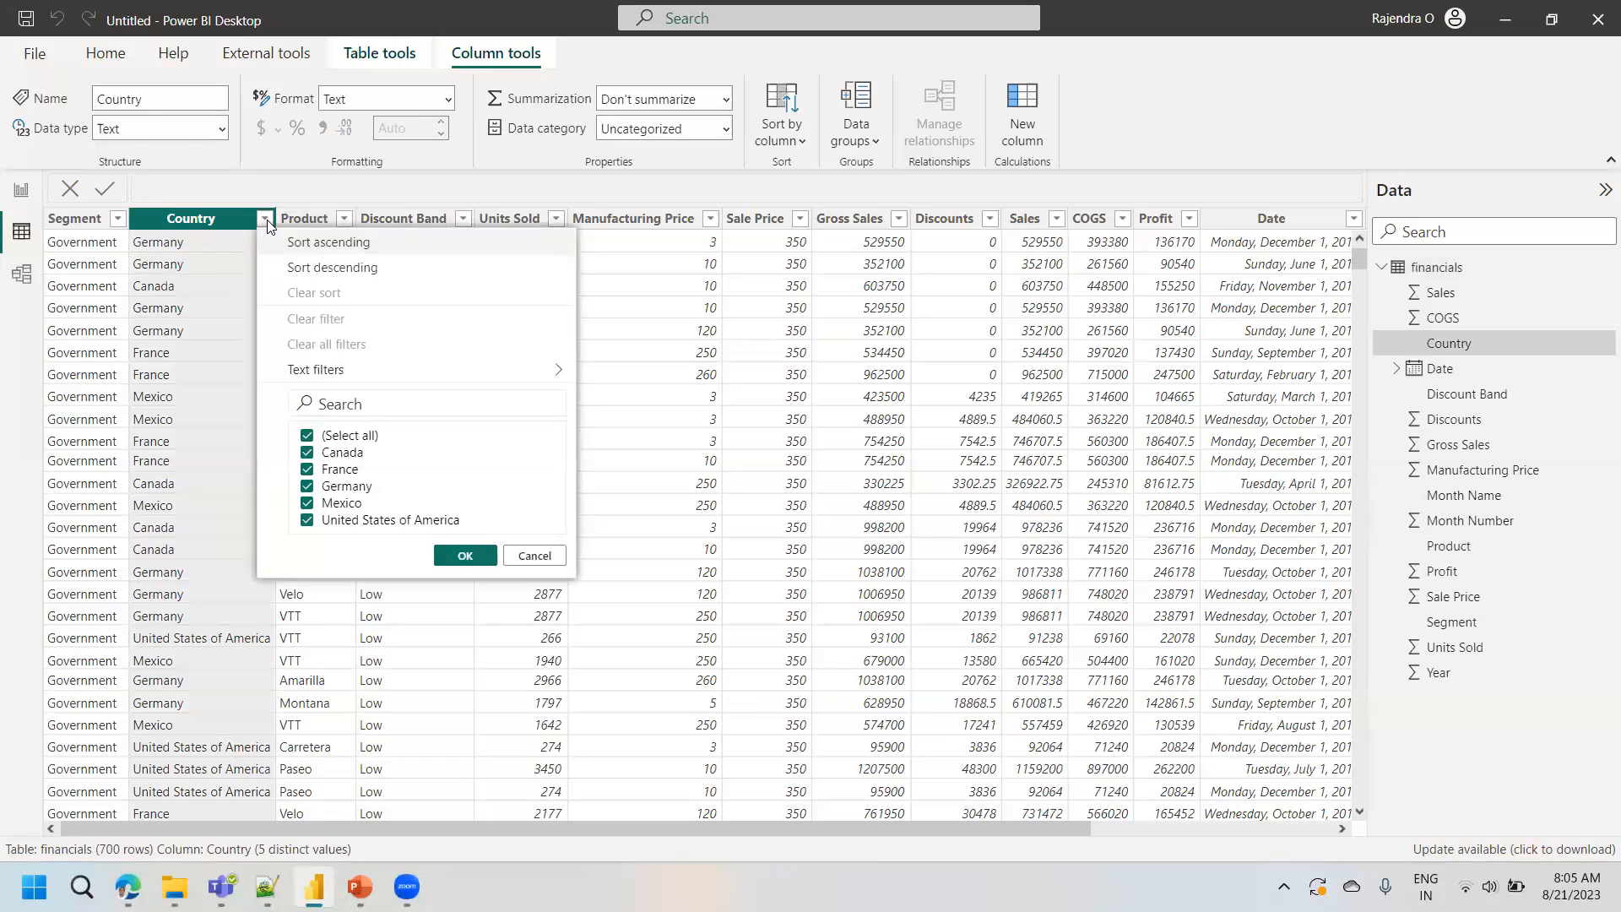
left_click(606, 309)
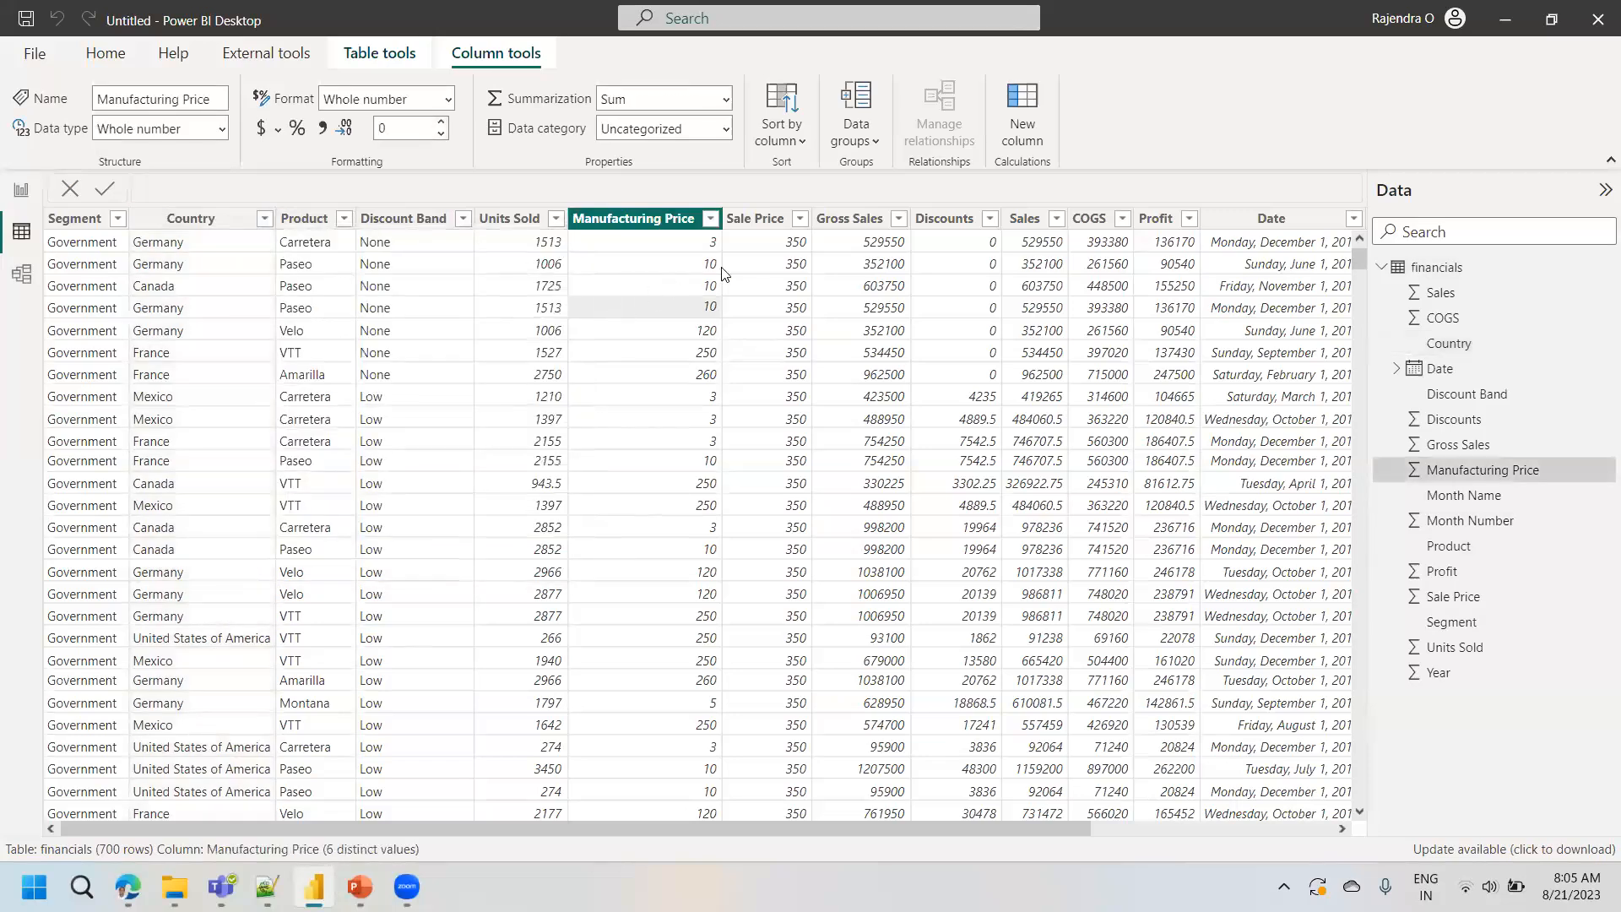
left_click(711, 218)
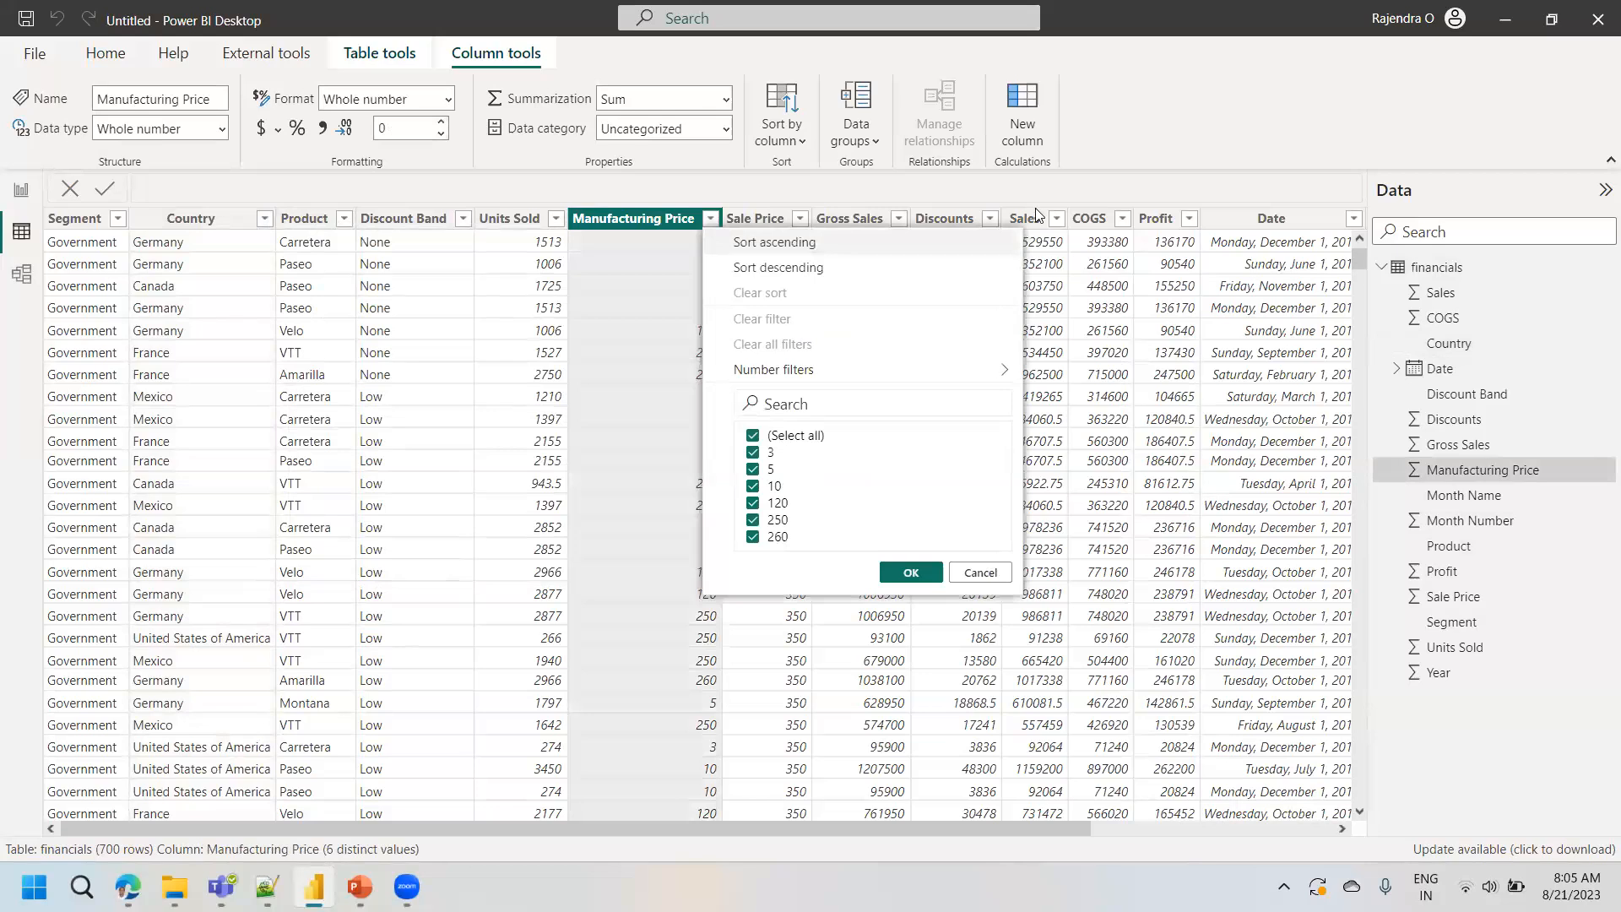
left_click(1188, 222)
left_click(1188, 222)
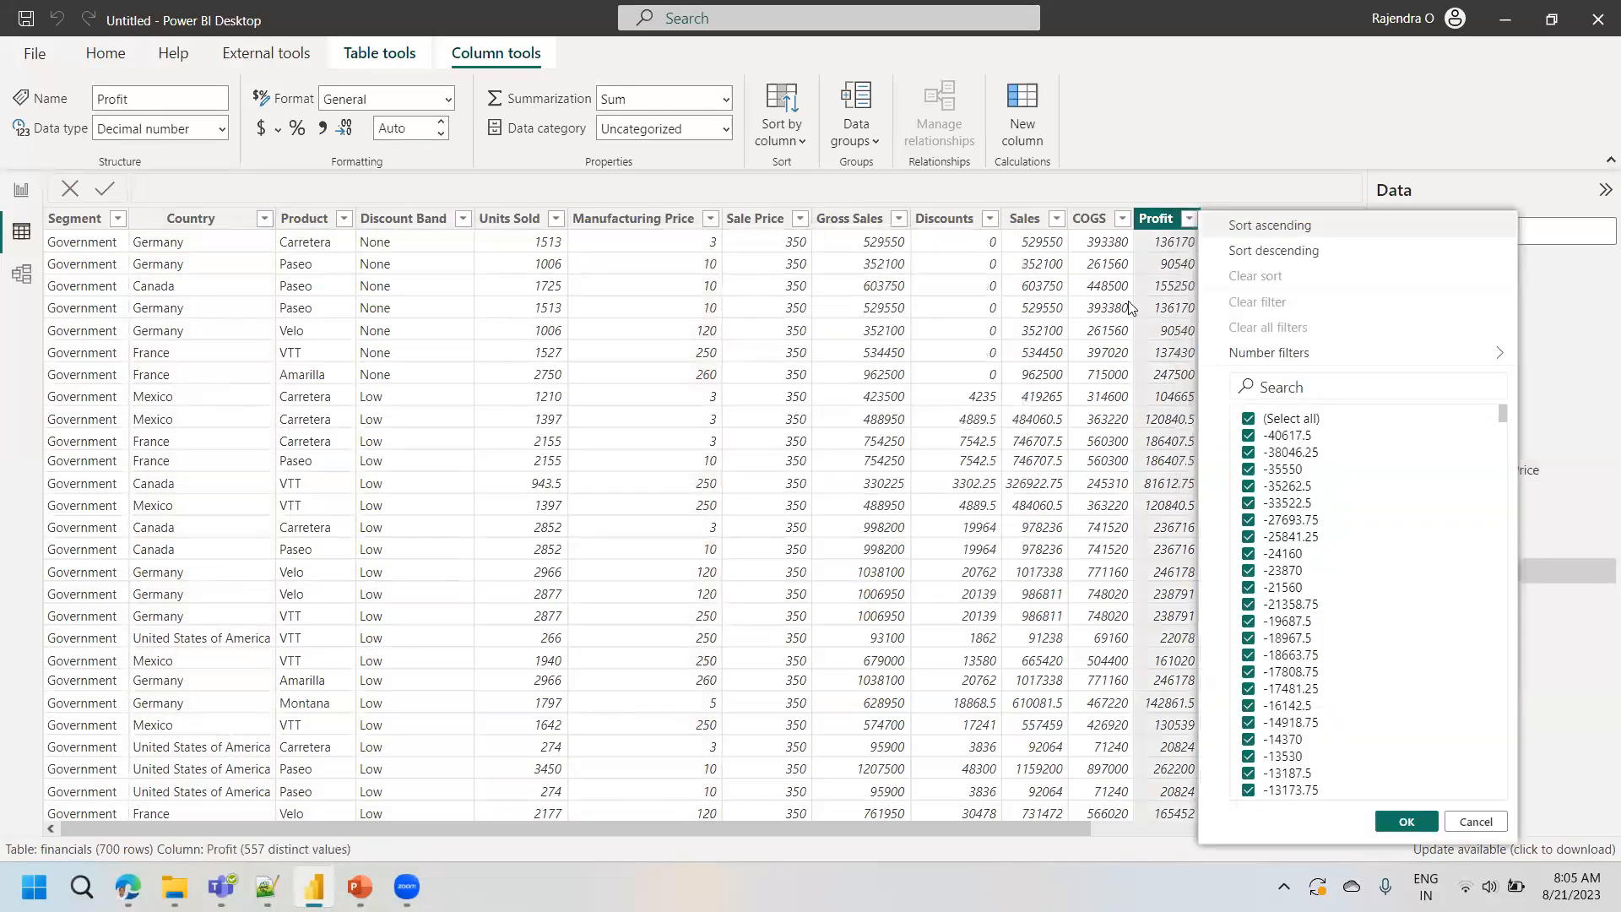
left_click(1099, 393)
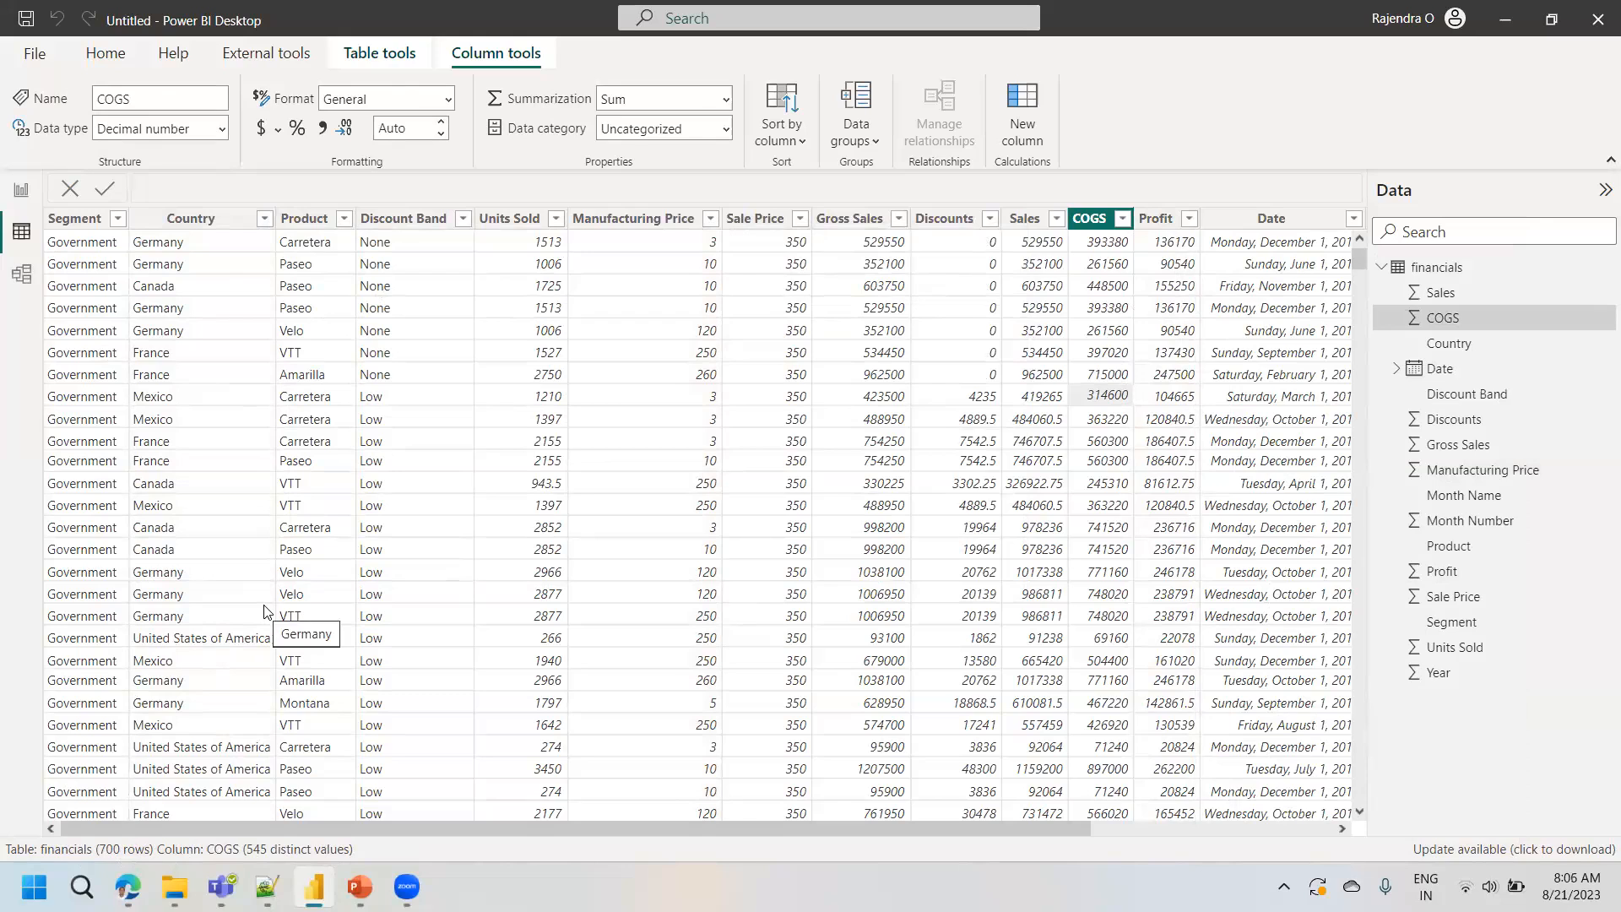
- Examine the remaining financials columns and view the actions available for the Discount Band column, such as Delete
left_click_drag(1057, 825, 1346, 824)
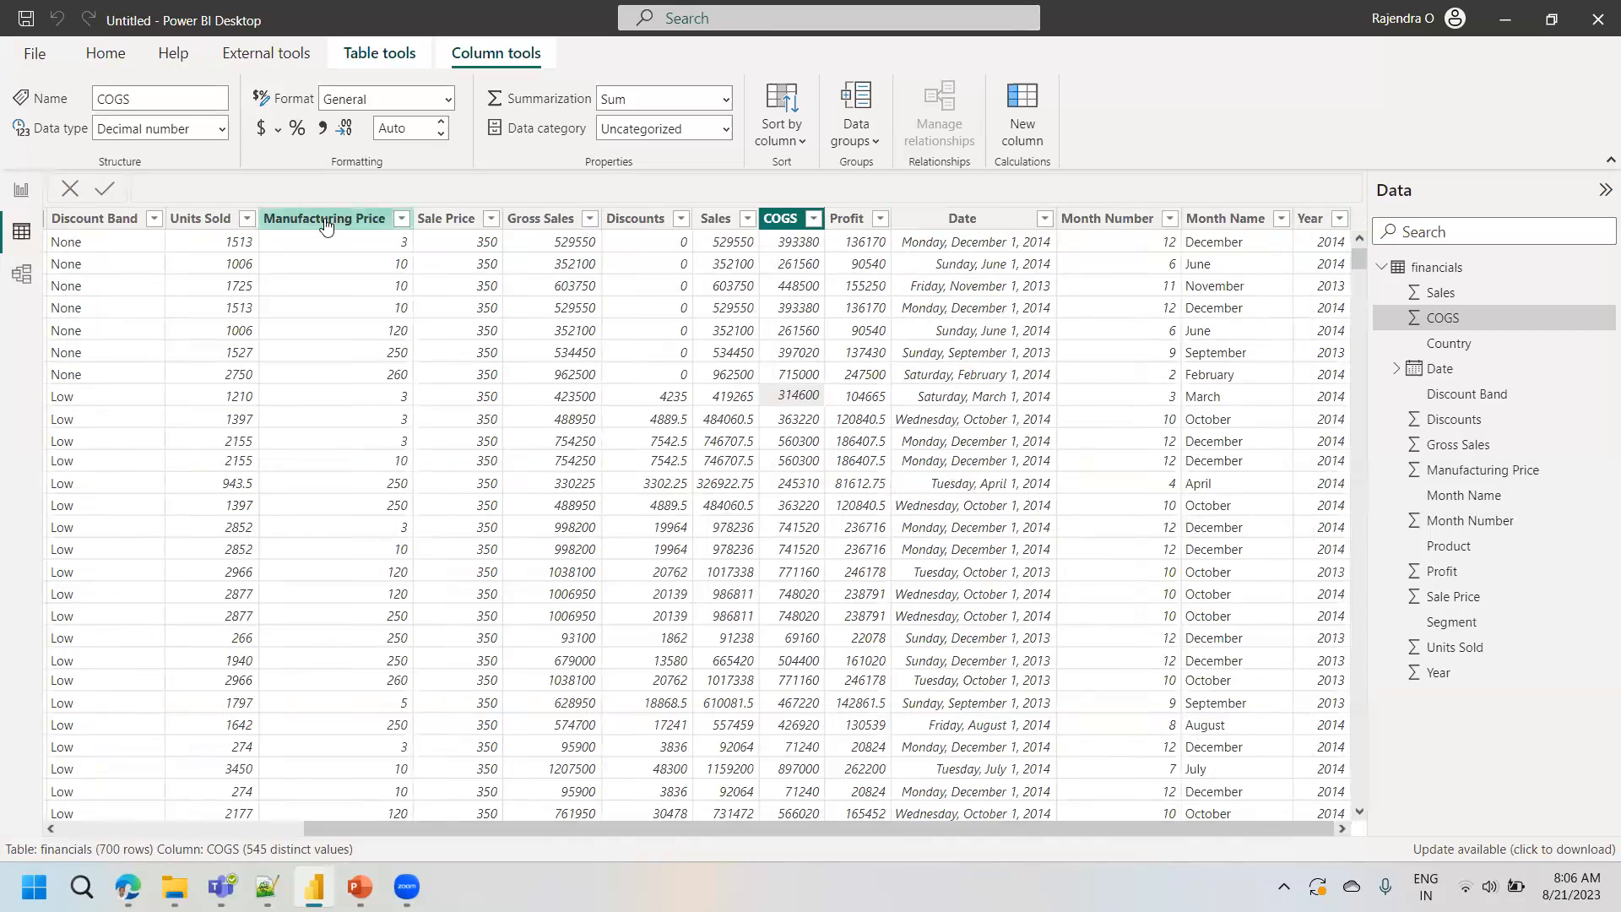
left_click(88, 219)
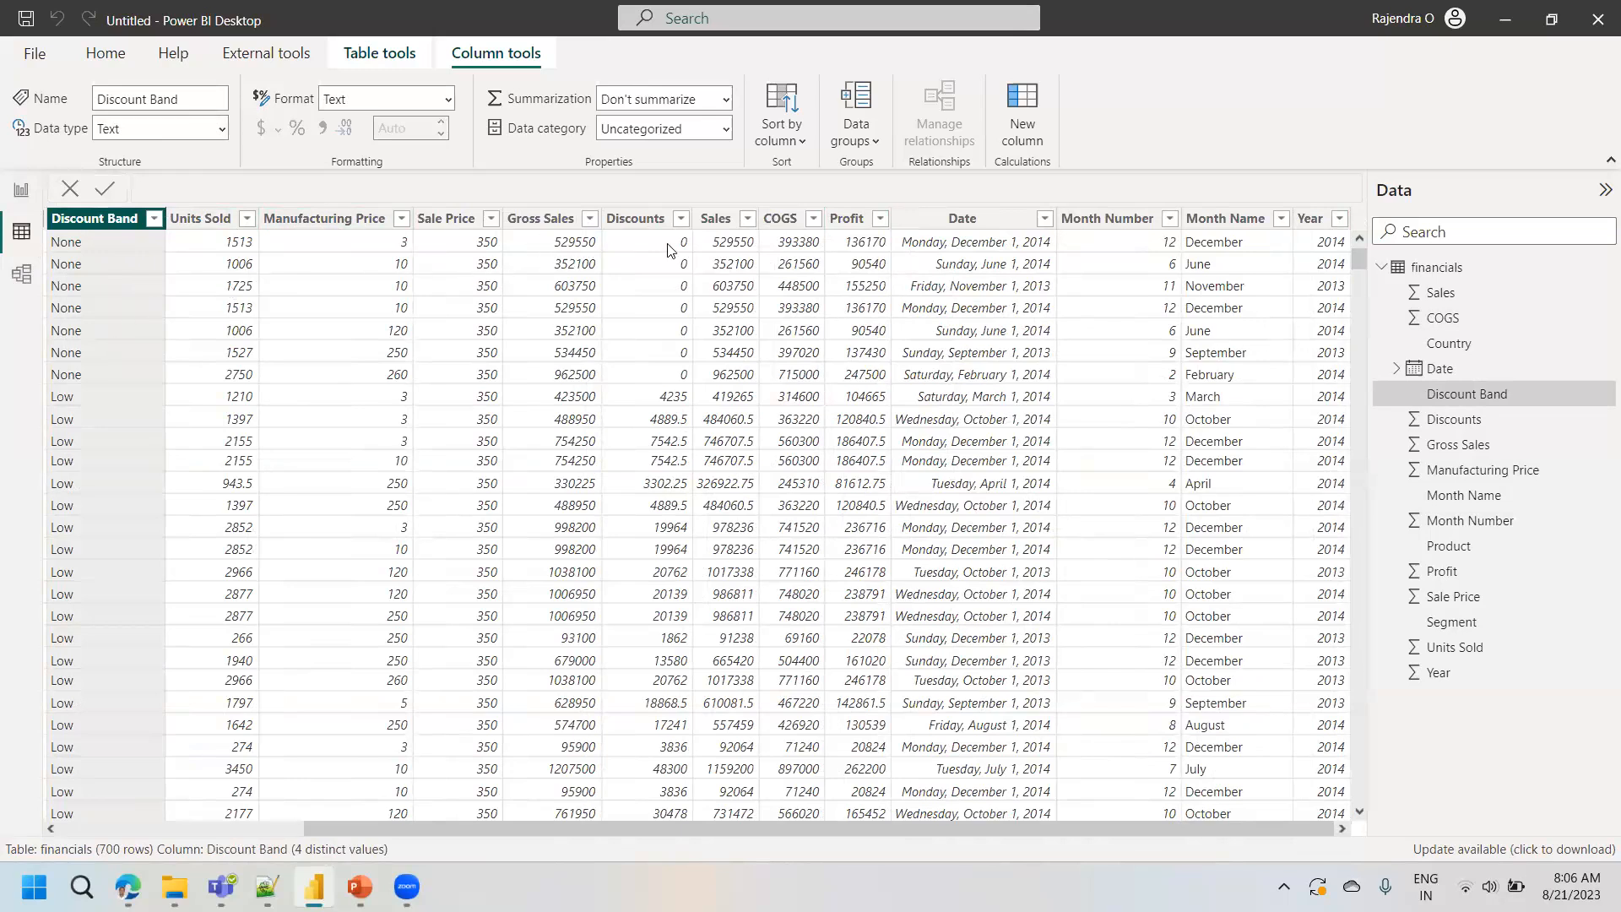
left_click(797, 221)
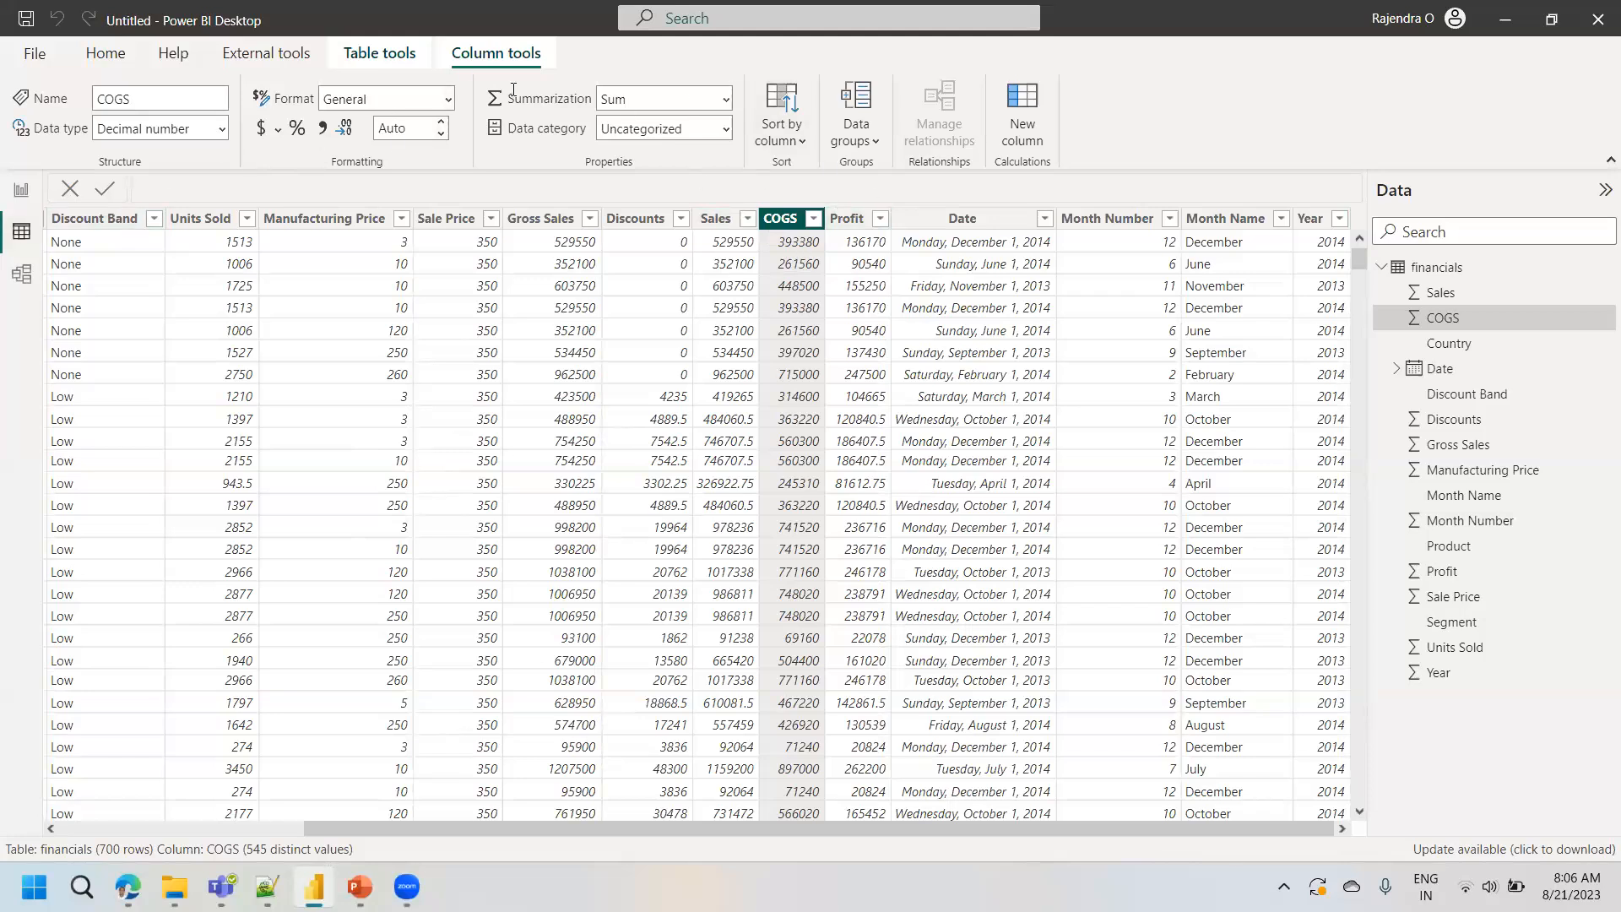
right_click(81, 221)
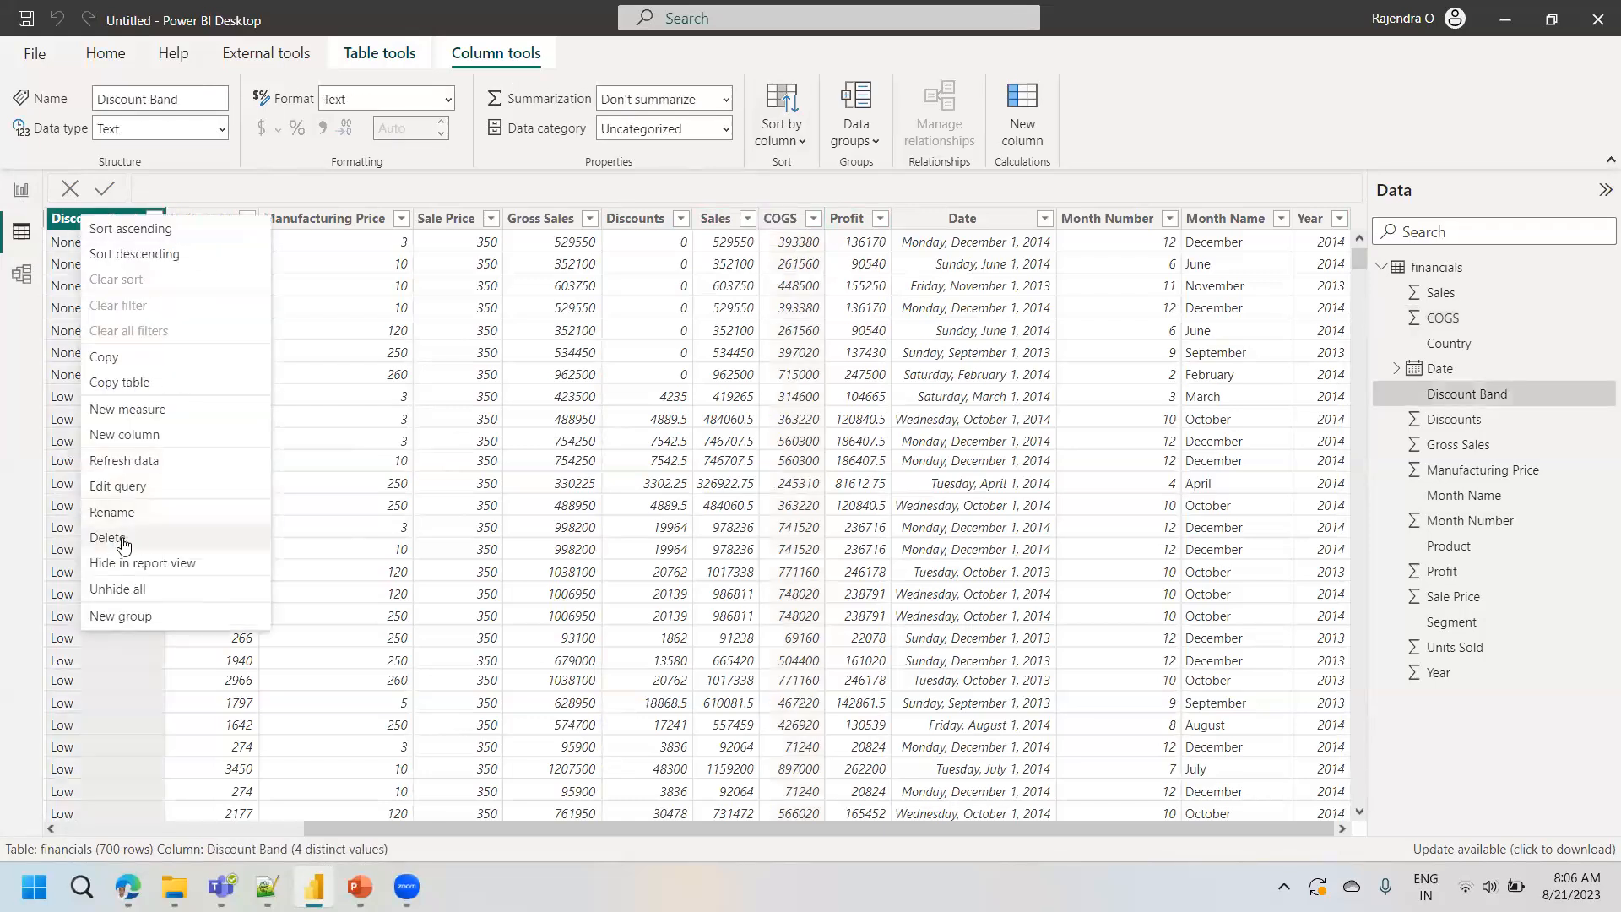
left_click(371, 461)
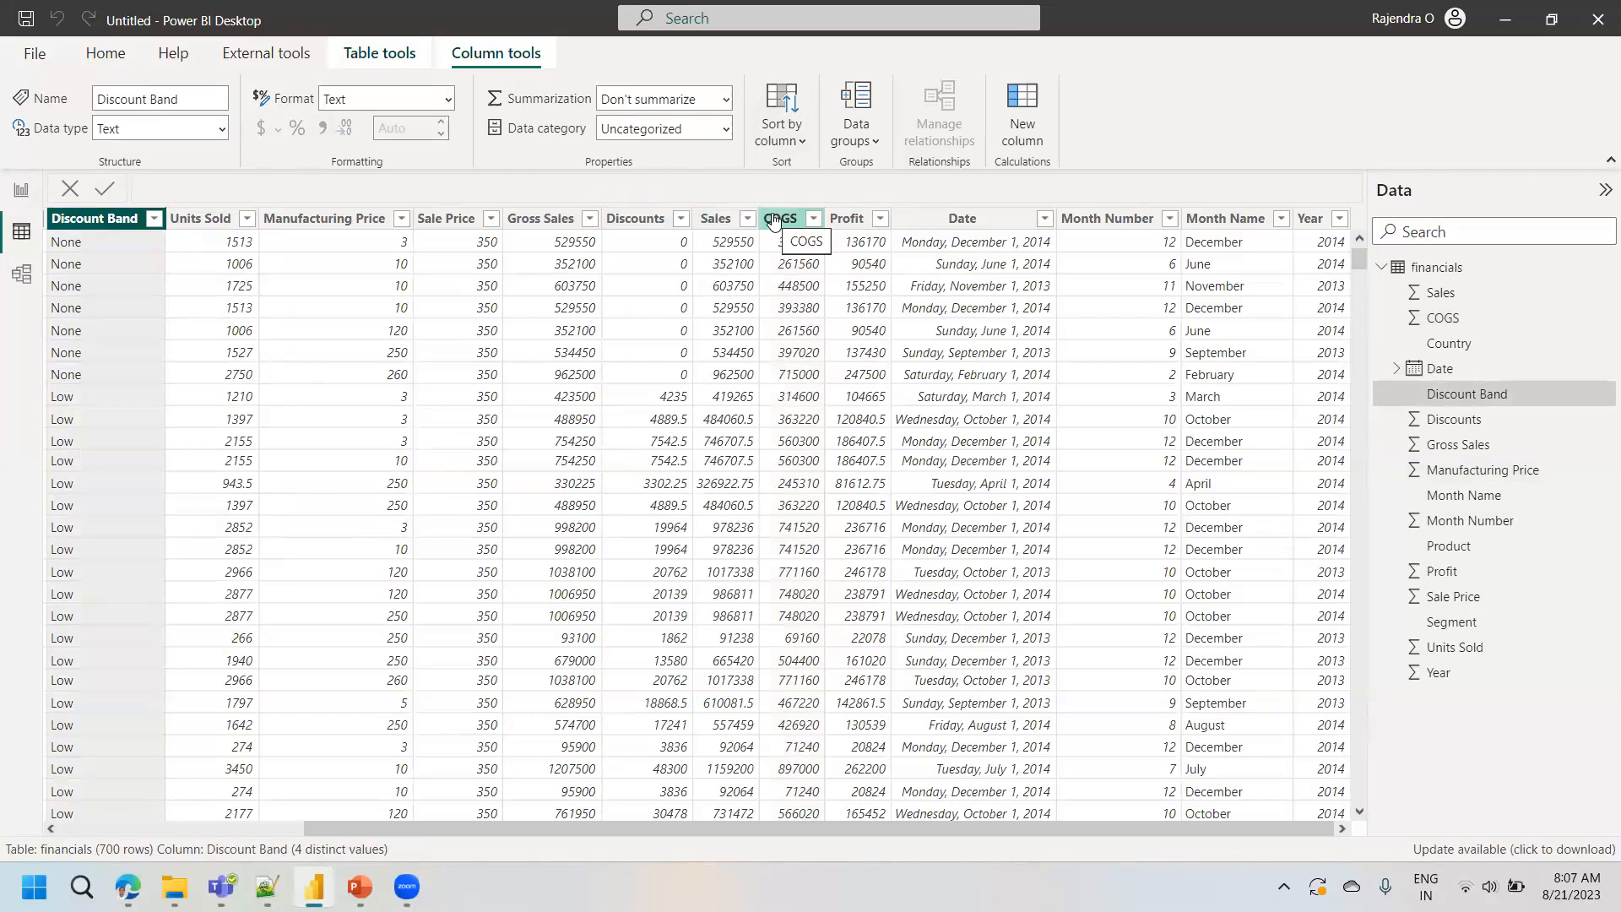
- Open the financials query in Power Query Editor, keeping the editor window maximized
left_click(106, 54)
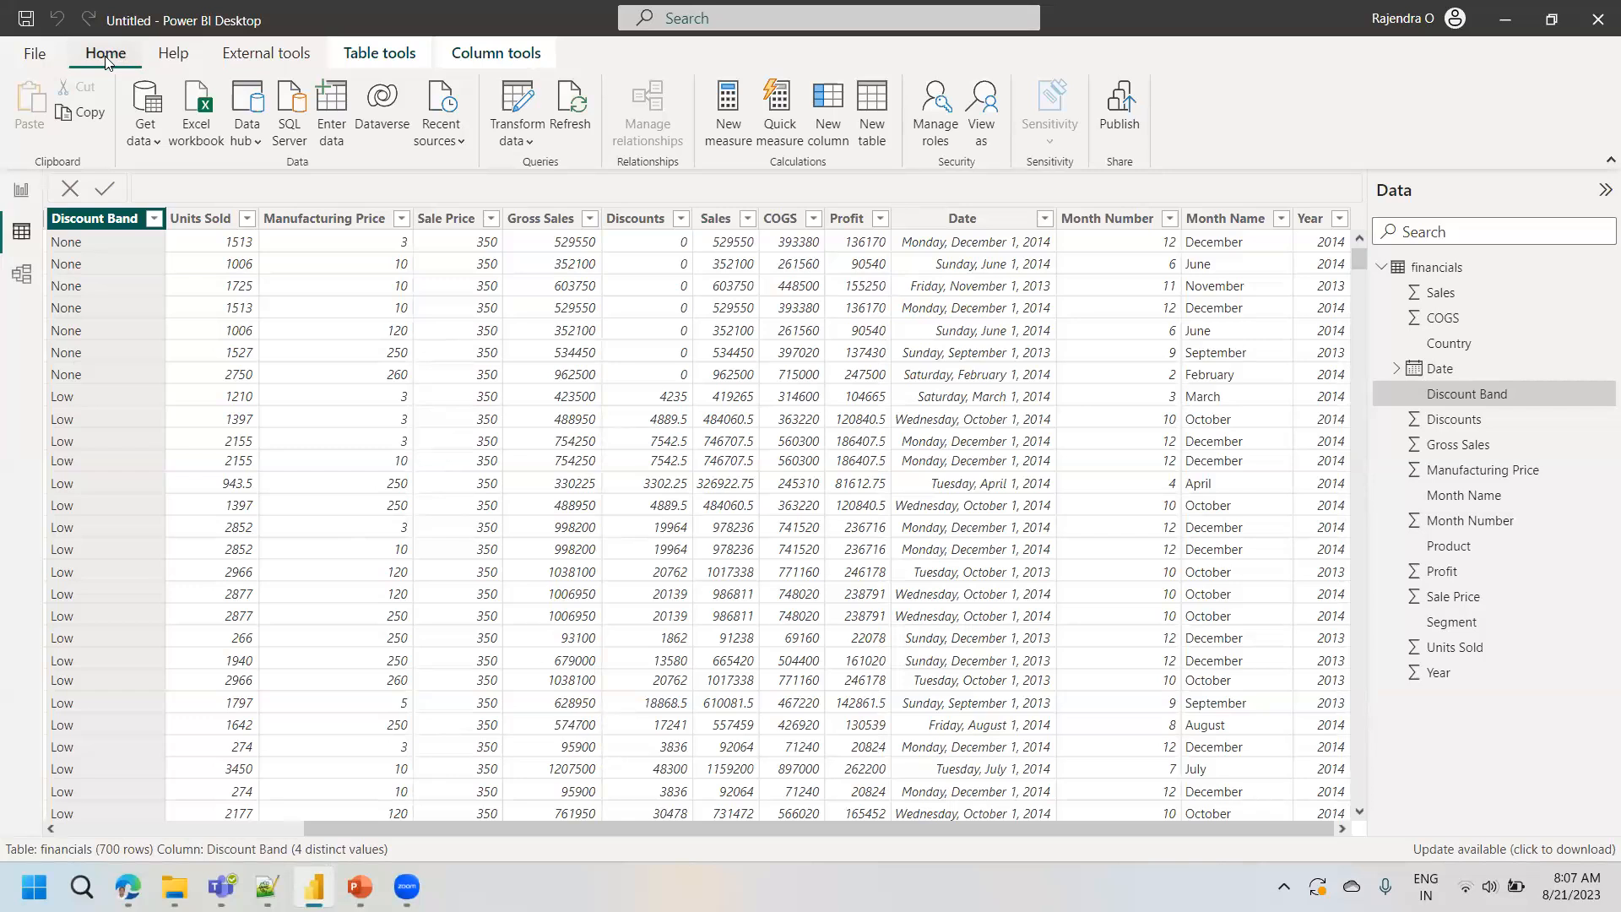
left_click(517, 110)
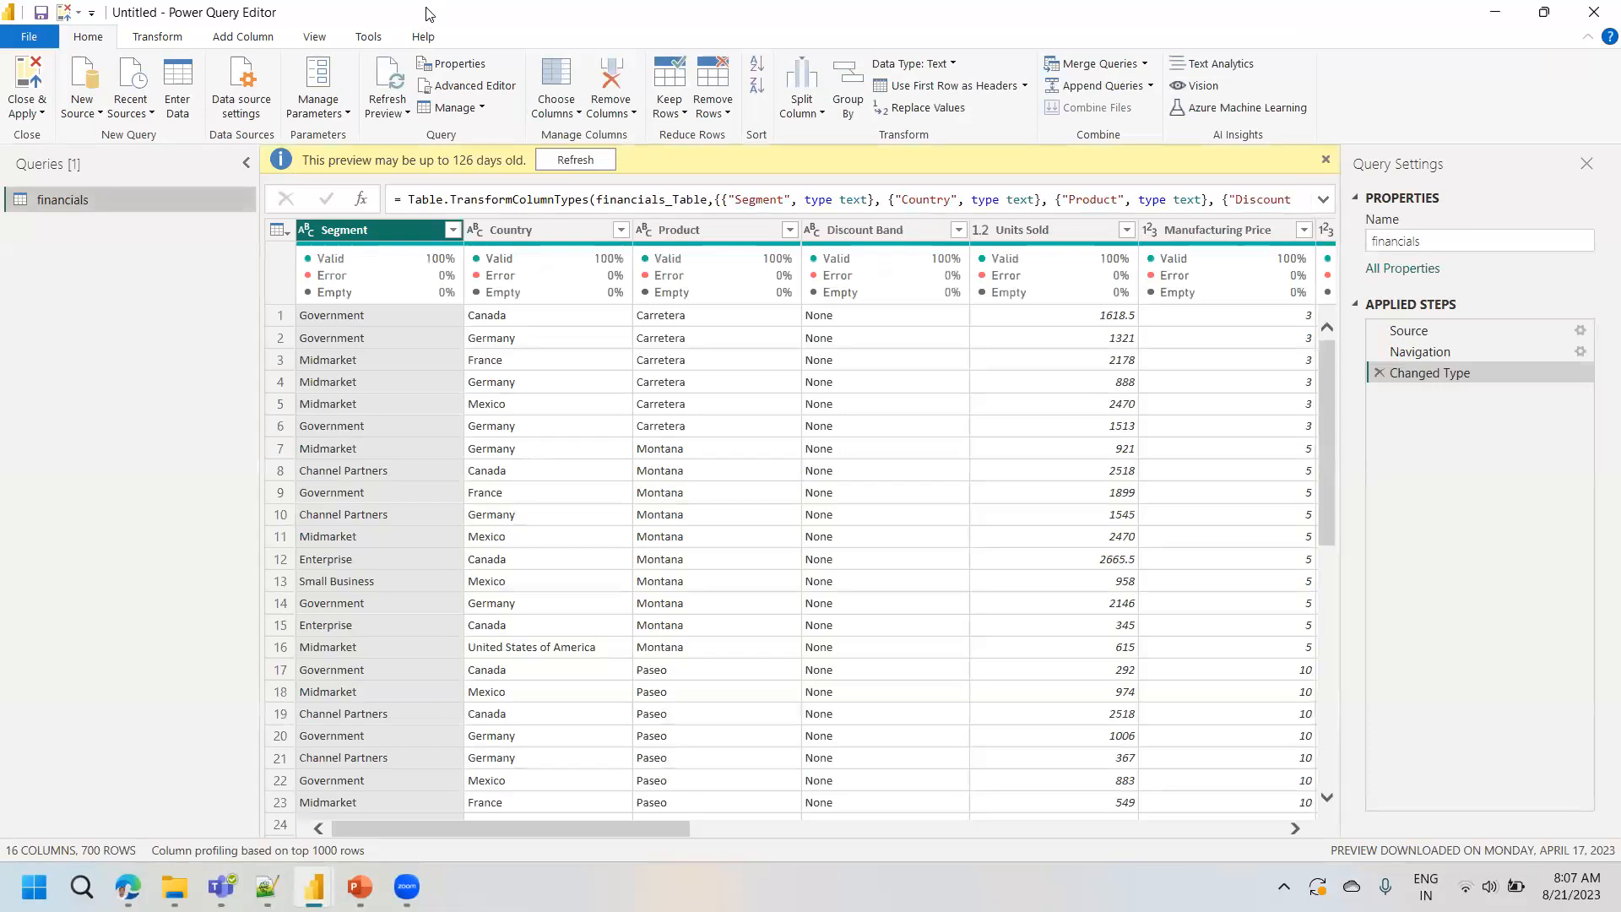
left_click_drag(523, 11, 557, 169)
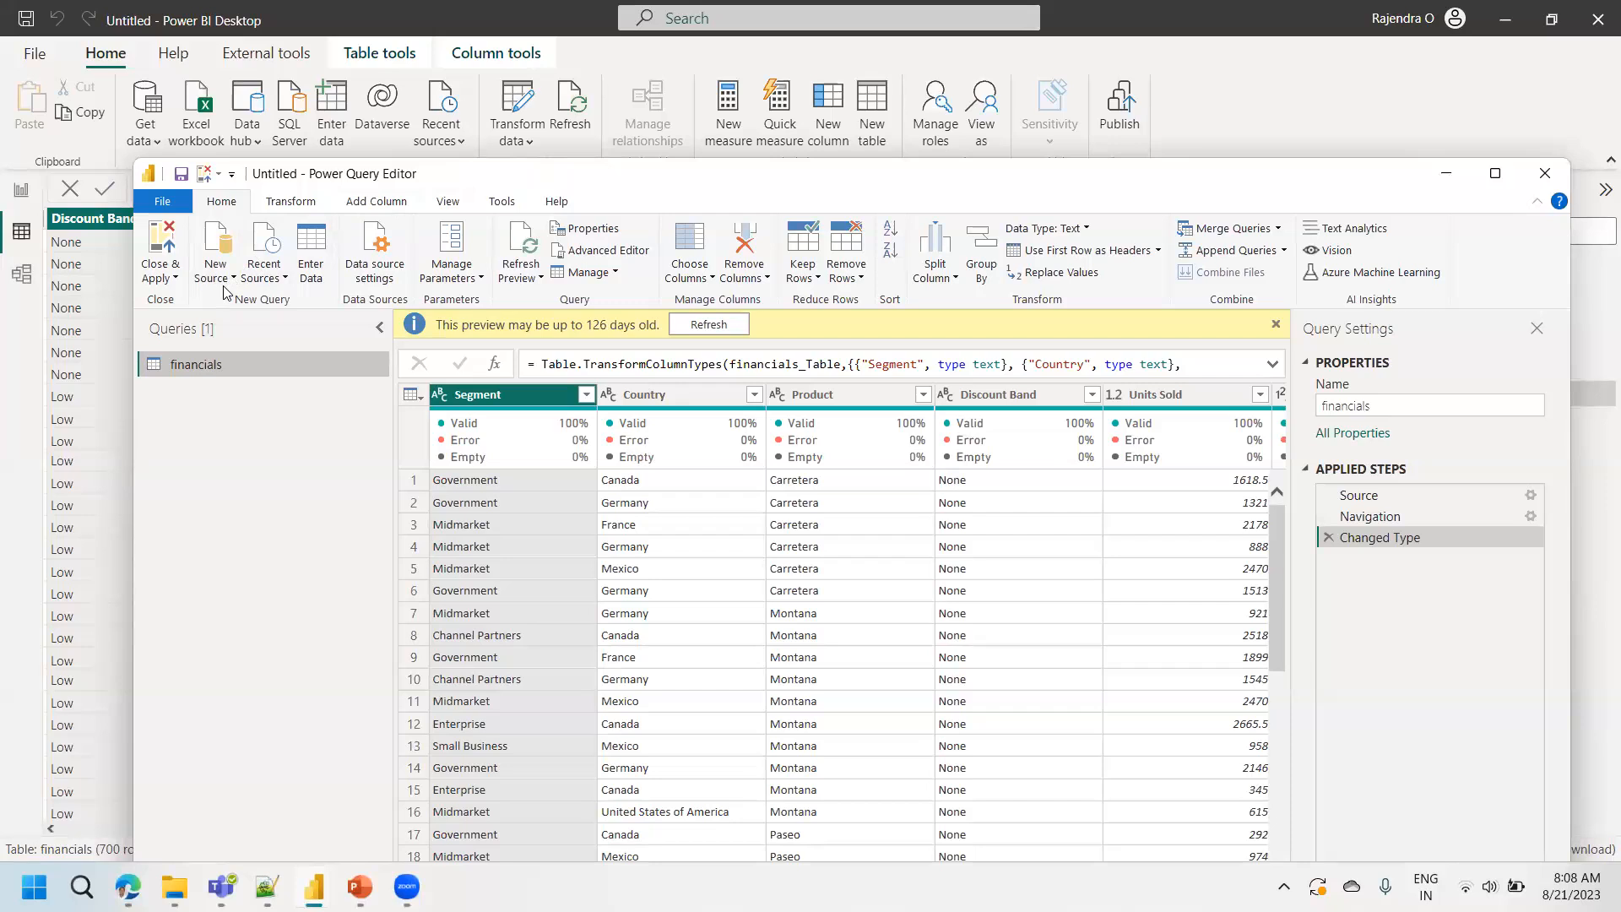
double_click(577, 179)
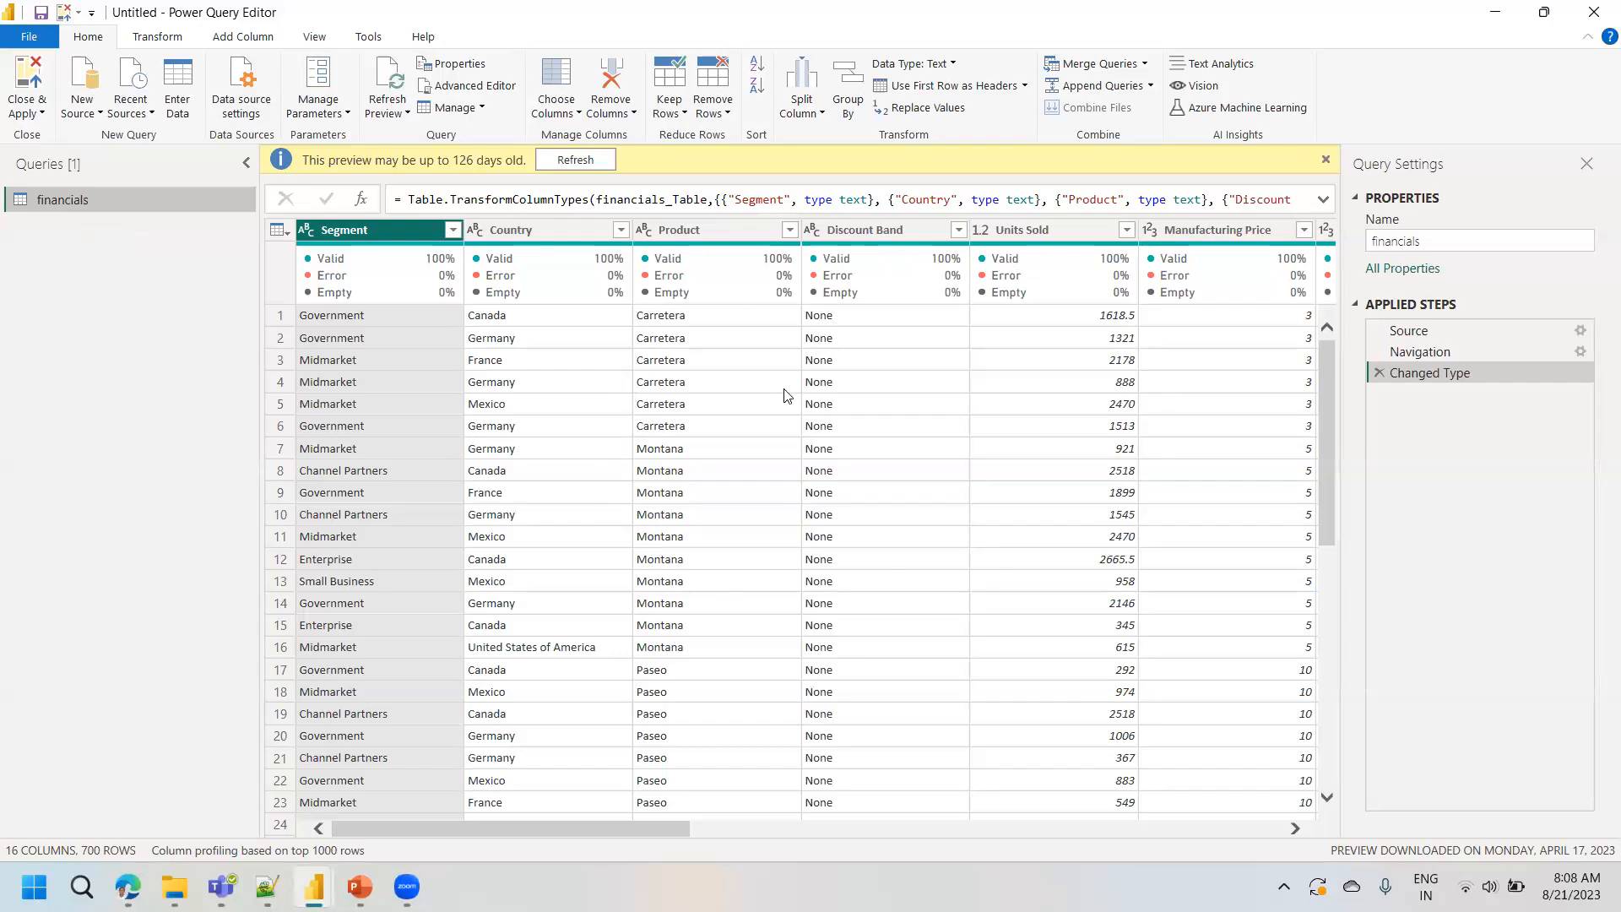
- Remove the COGS column from the financials query and view the actions available for the Profit column
left_click(851, 372)
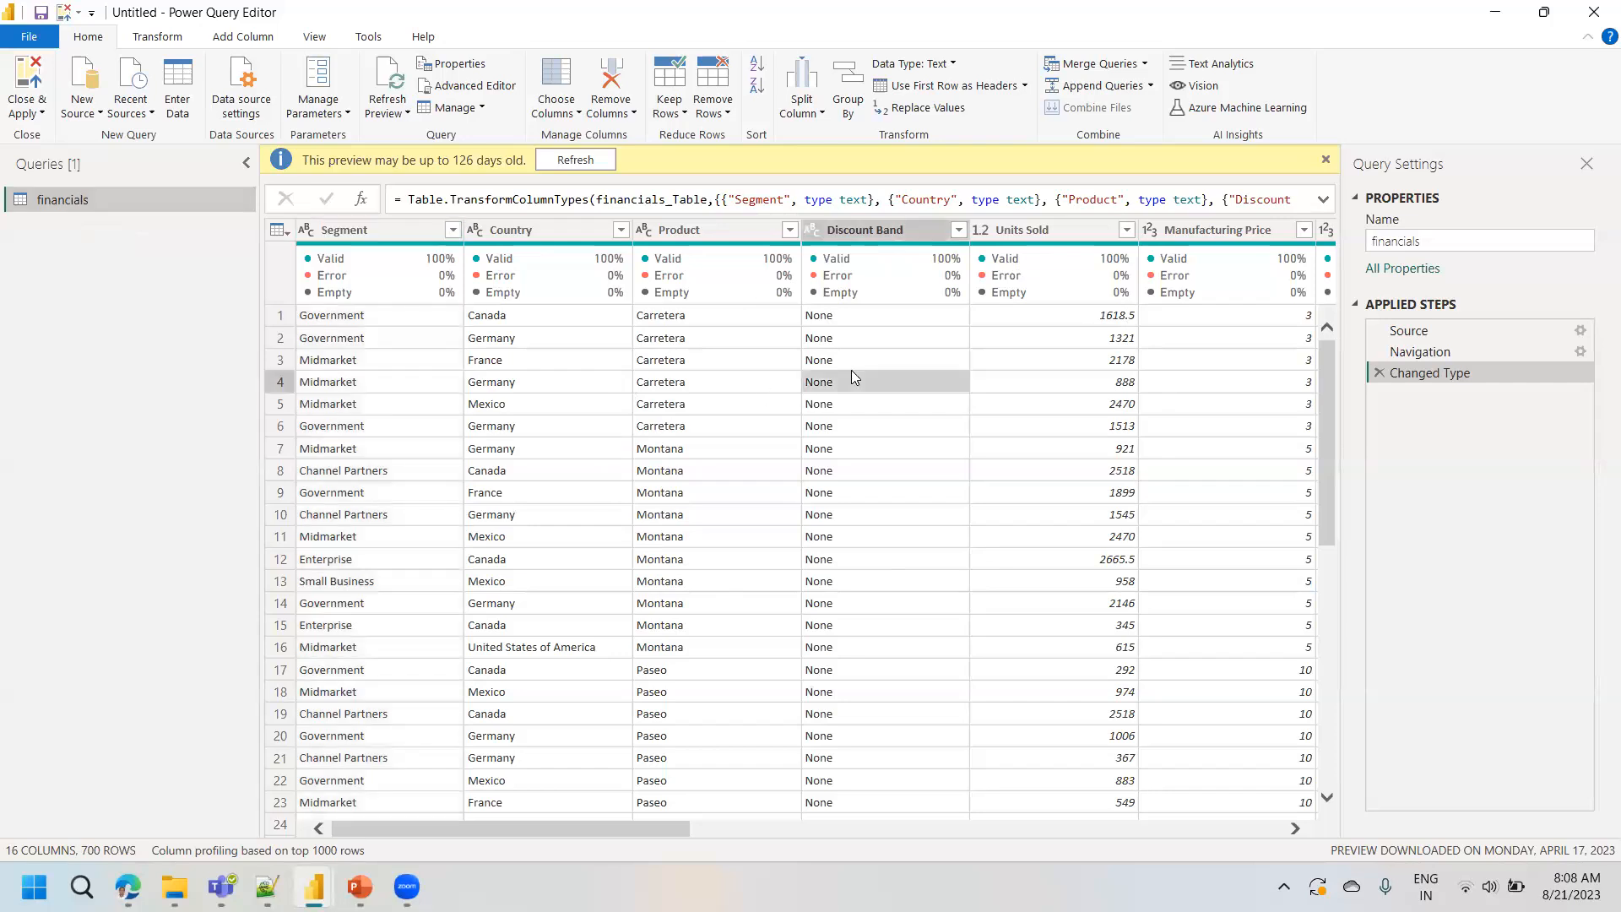
left_click(871, 230)
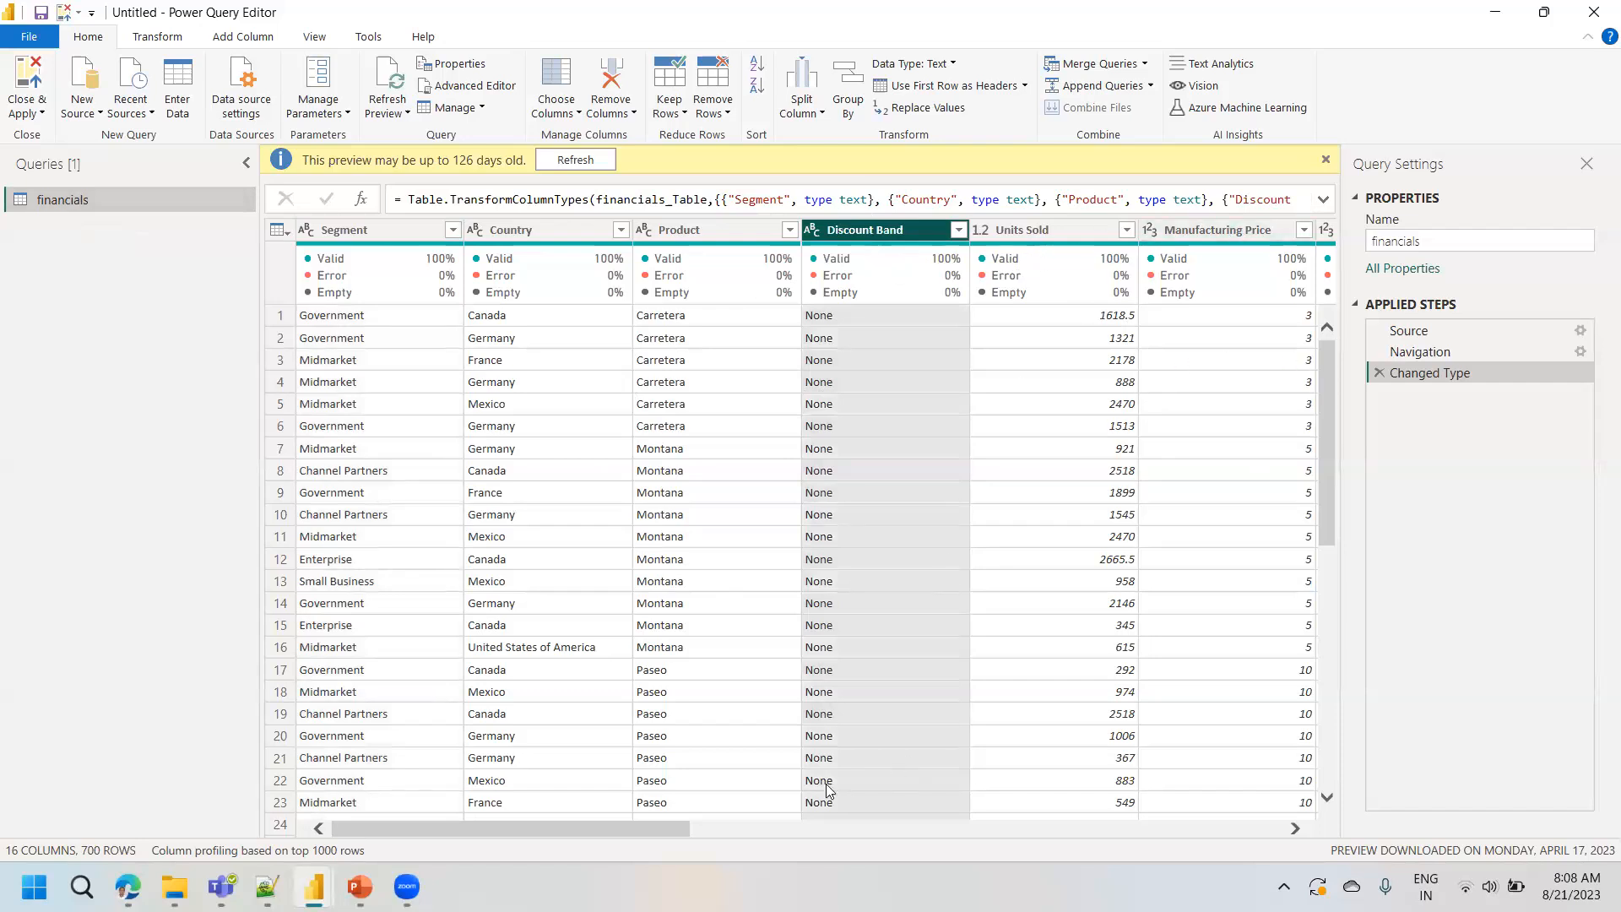
left_click_drag(669, 828, 1002, 834)
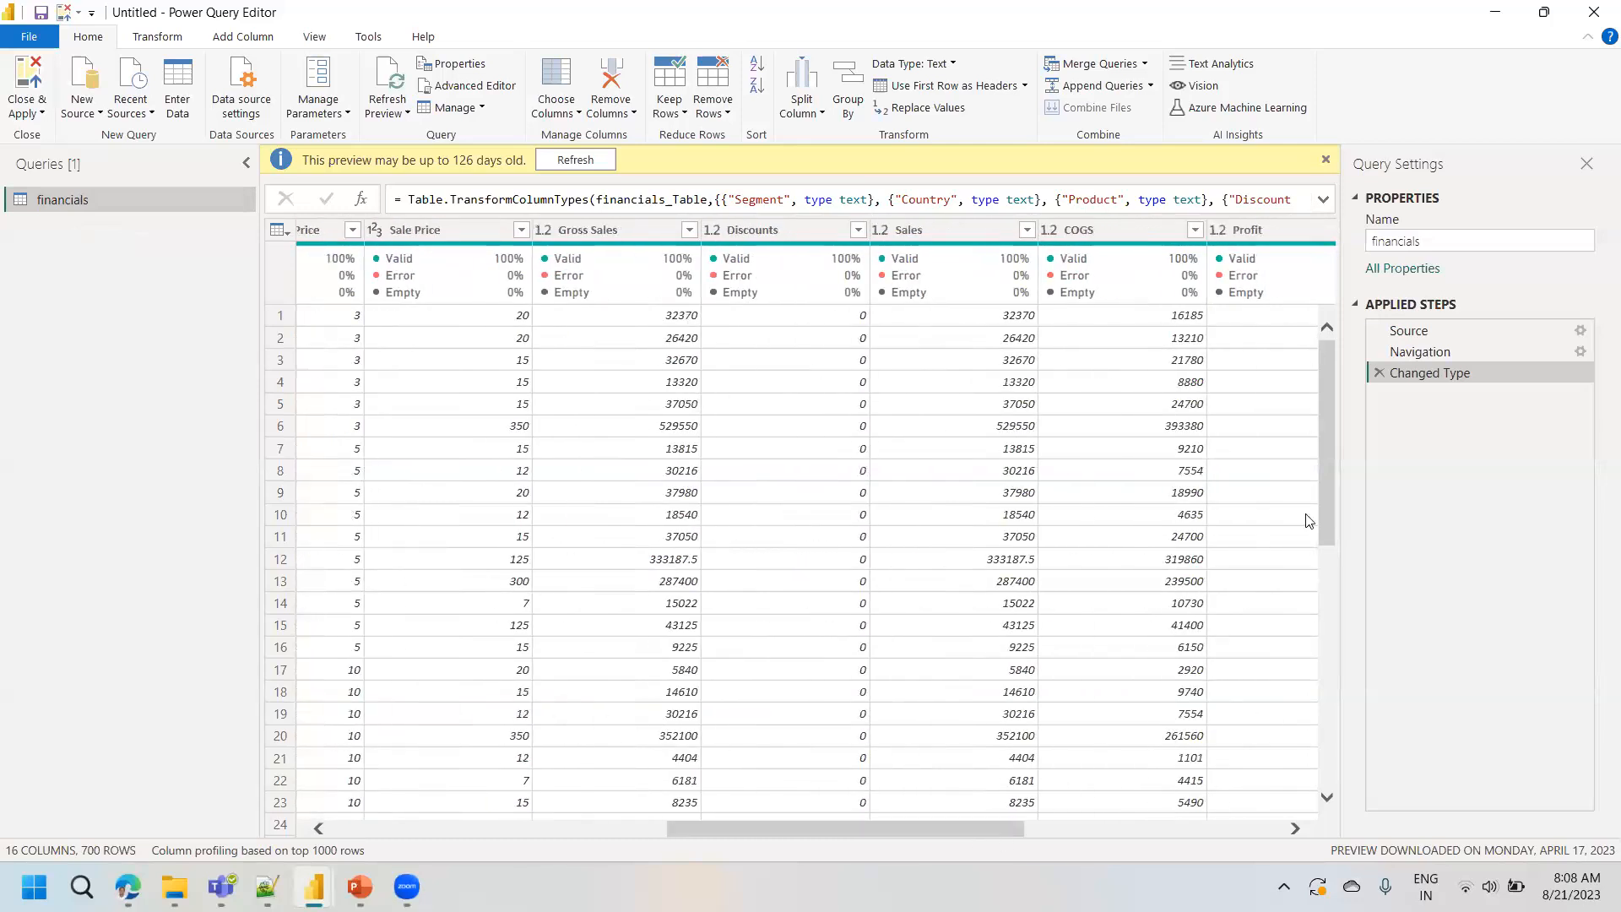
right_click(1081, 228)
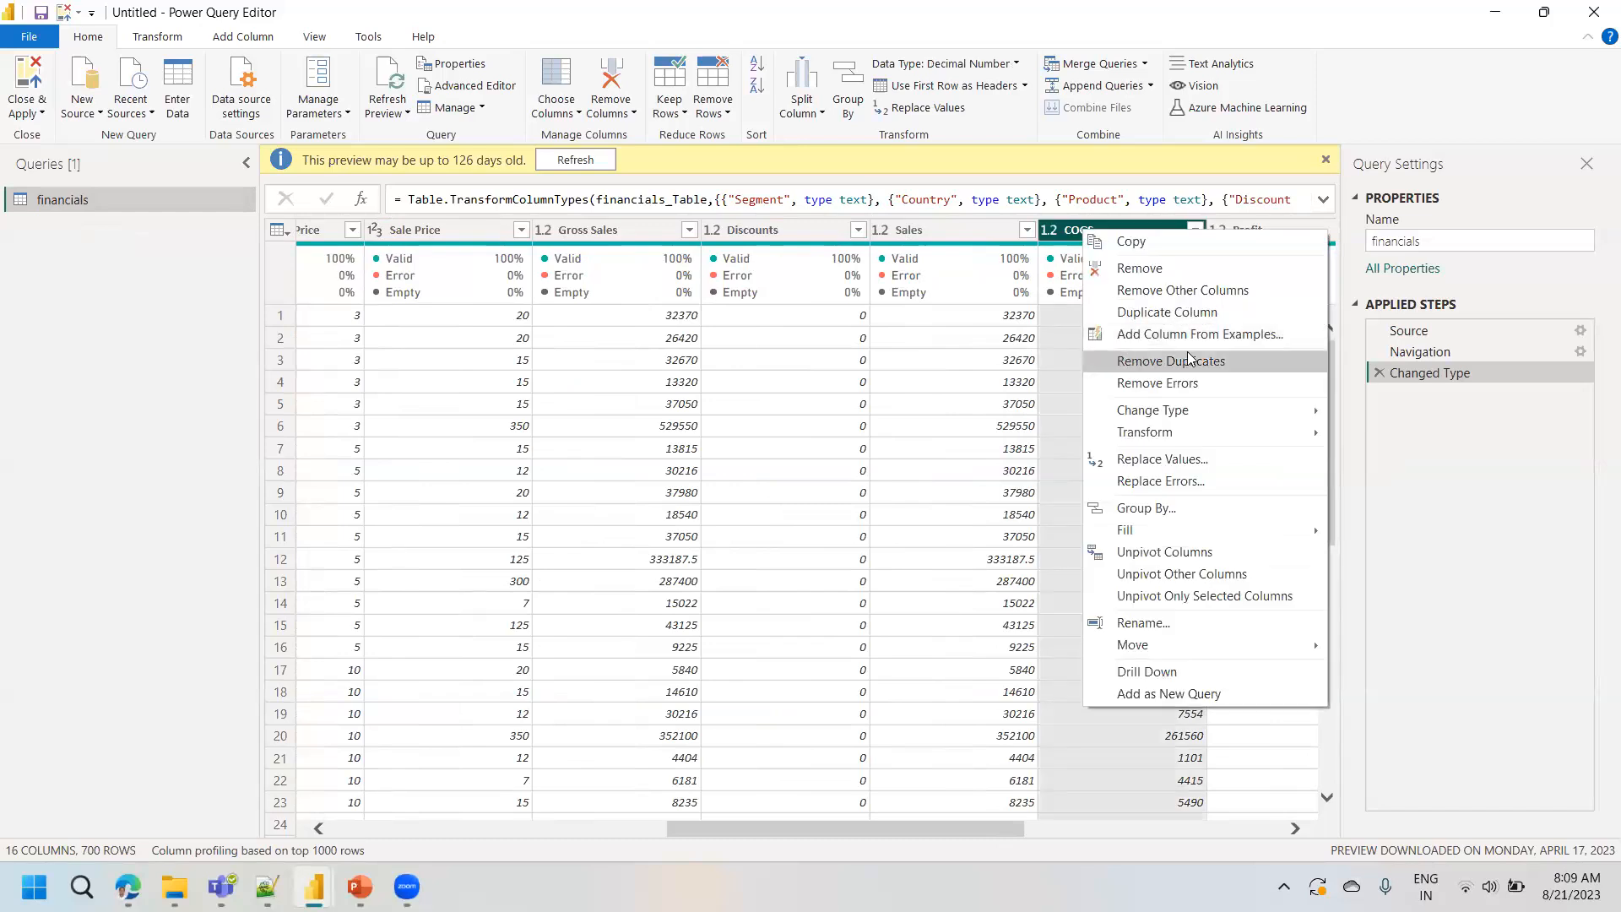
left_click(1148, 268)
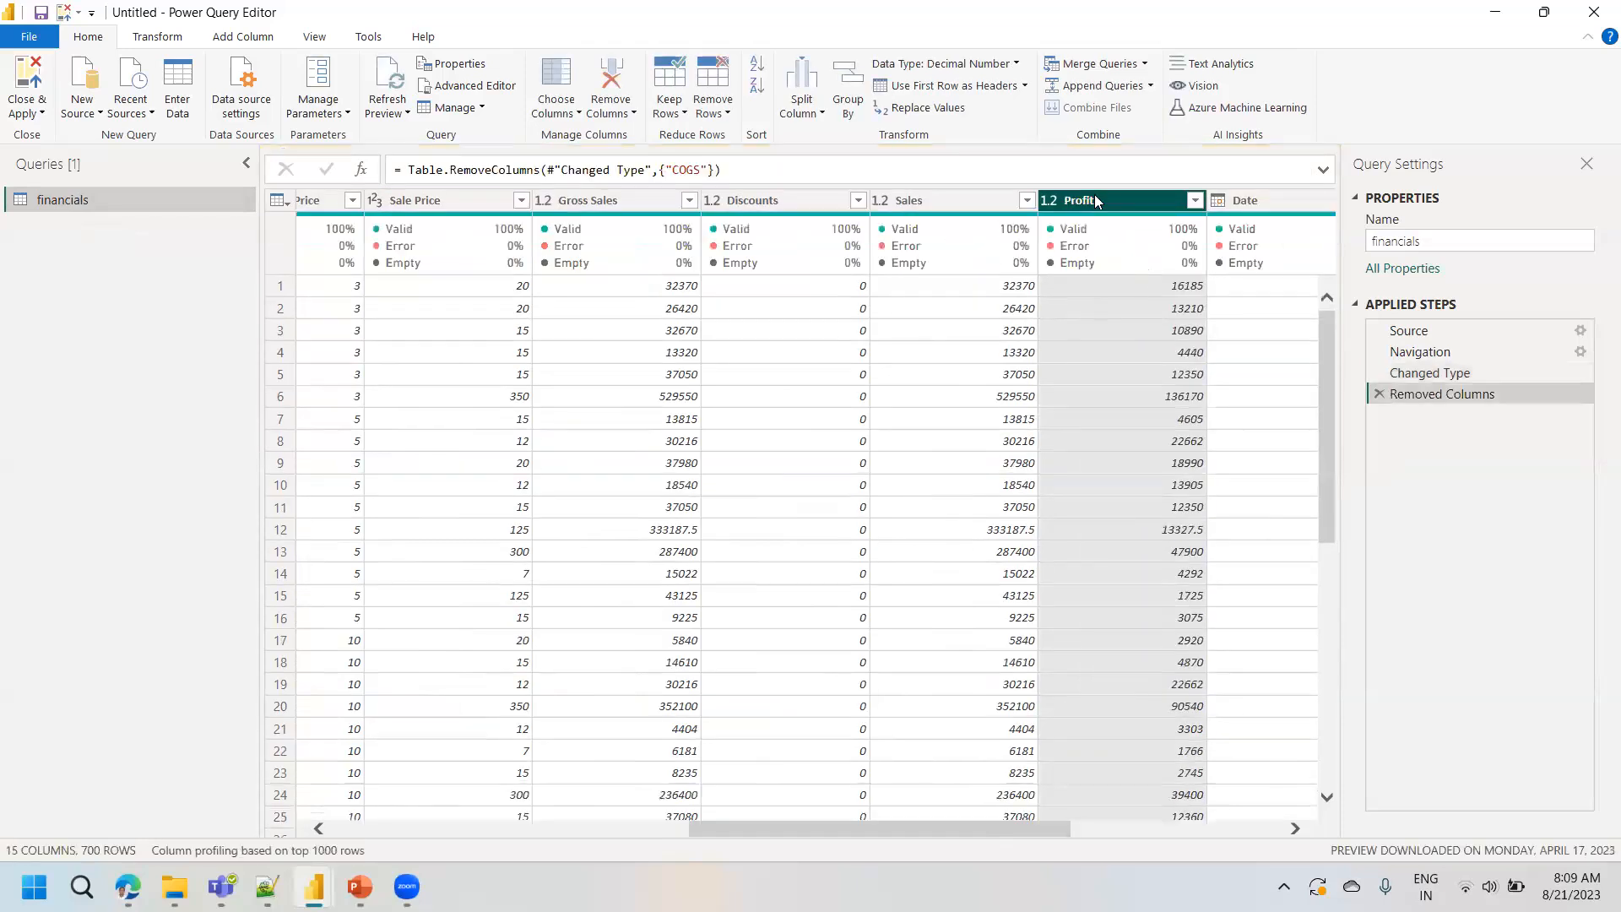
right_click(1102, 196)
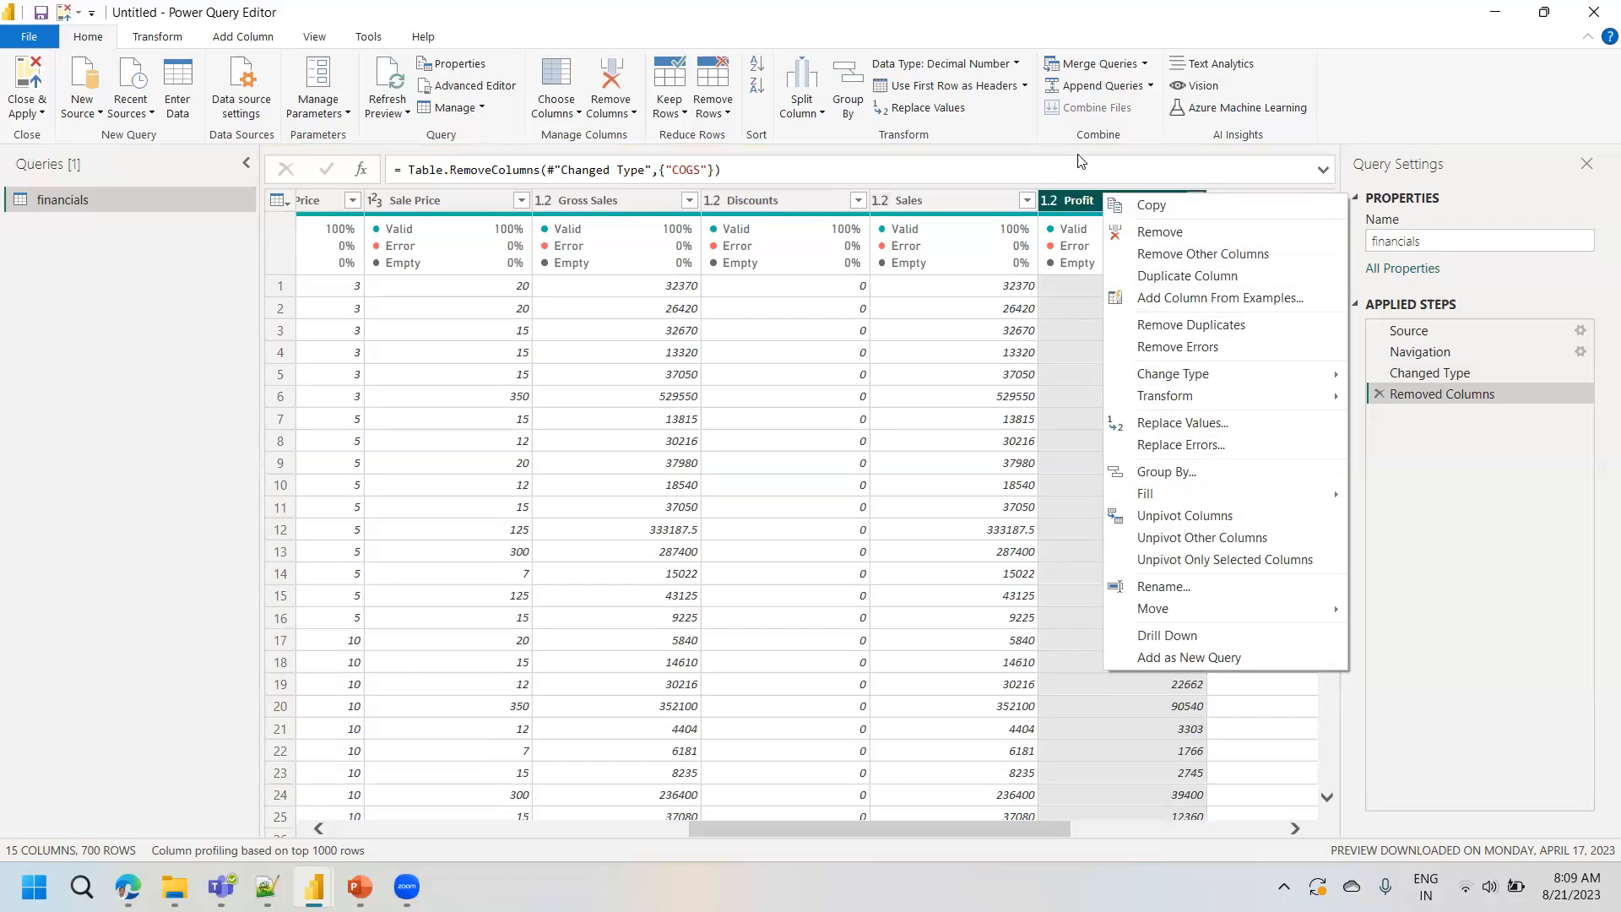
left_click(1078, 203)
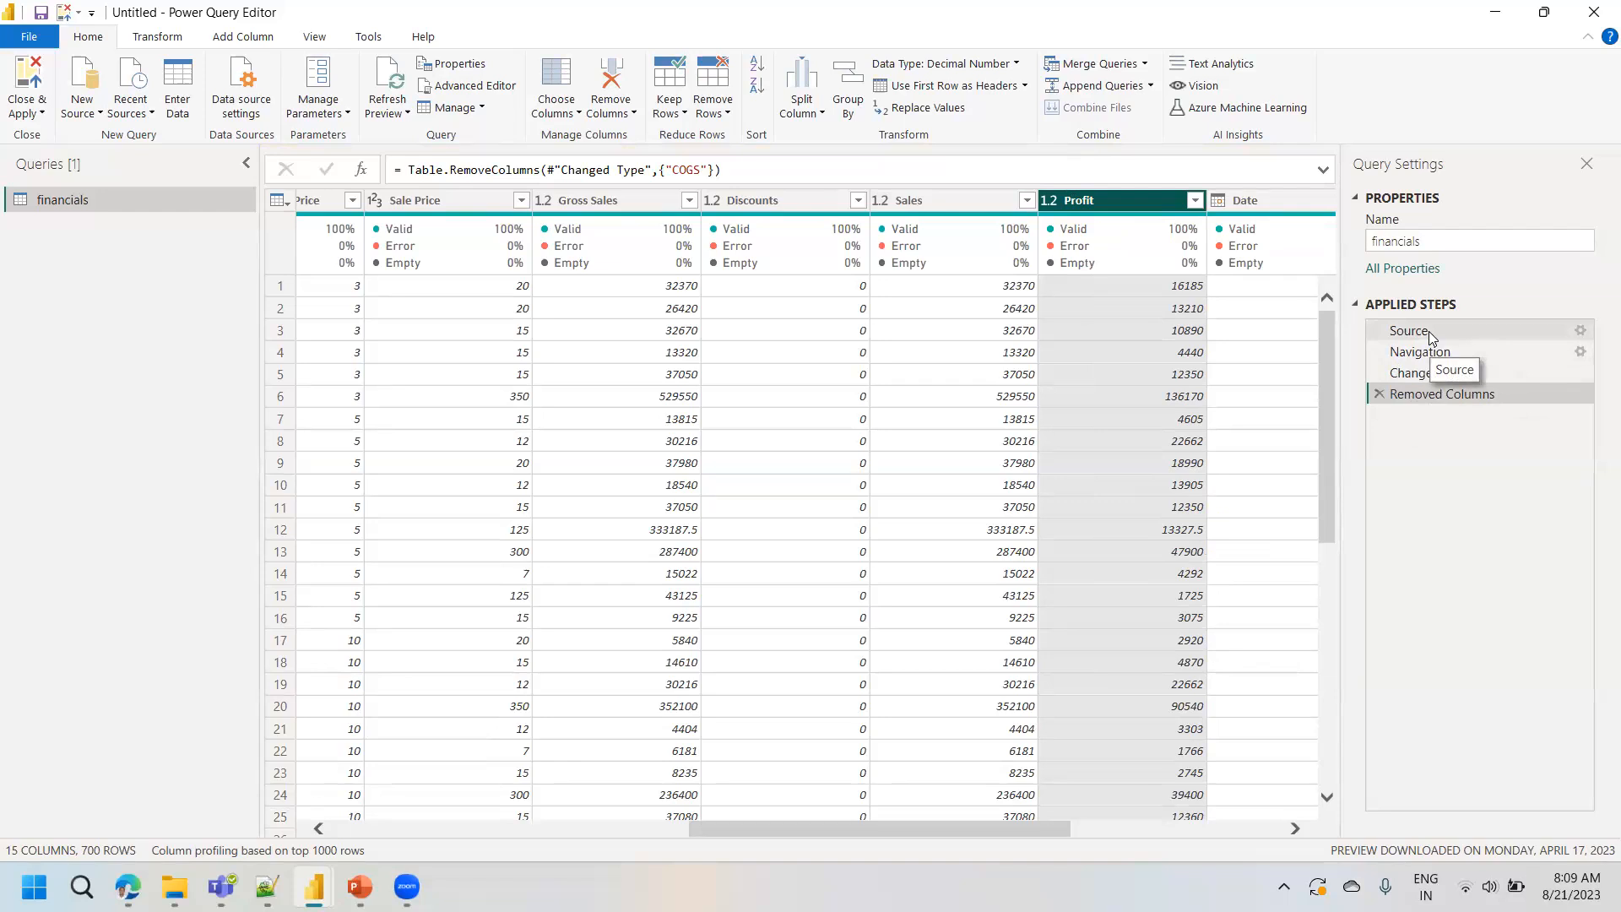
- Remove the Discount Band column from the financials query
left_click_drag(728, 828, 421, 814)
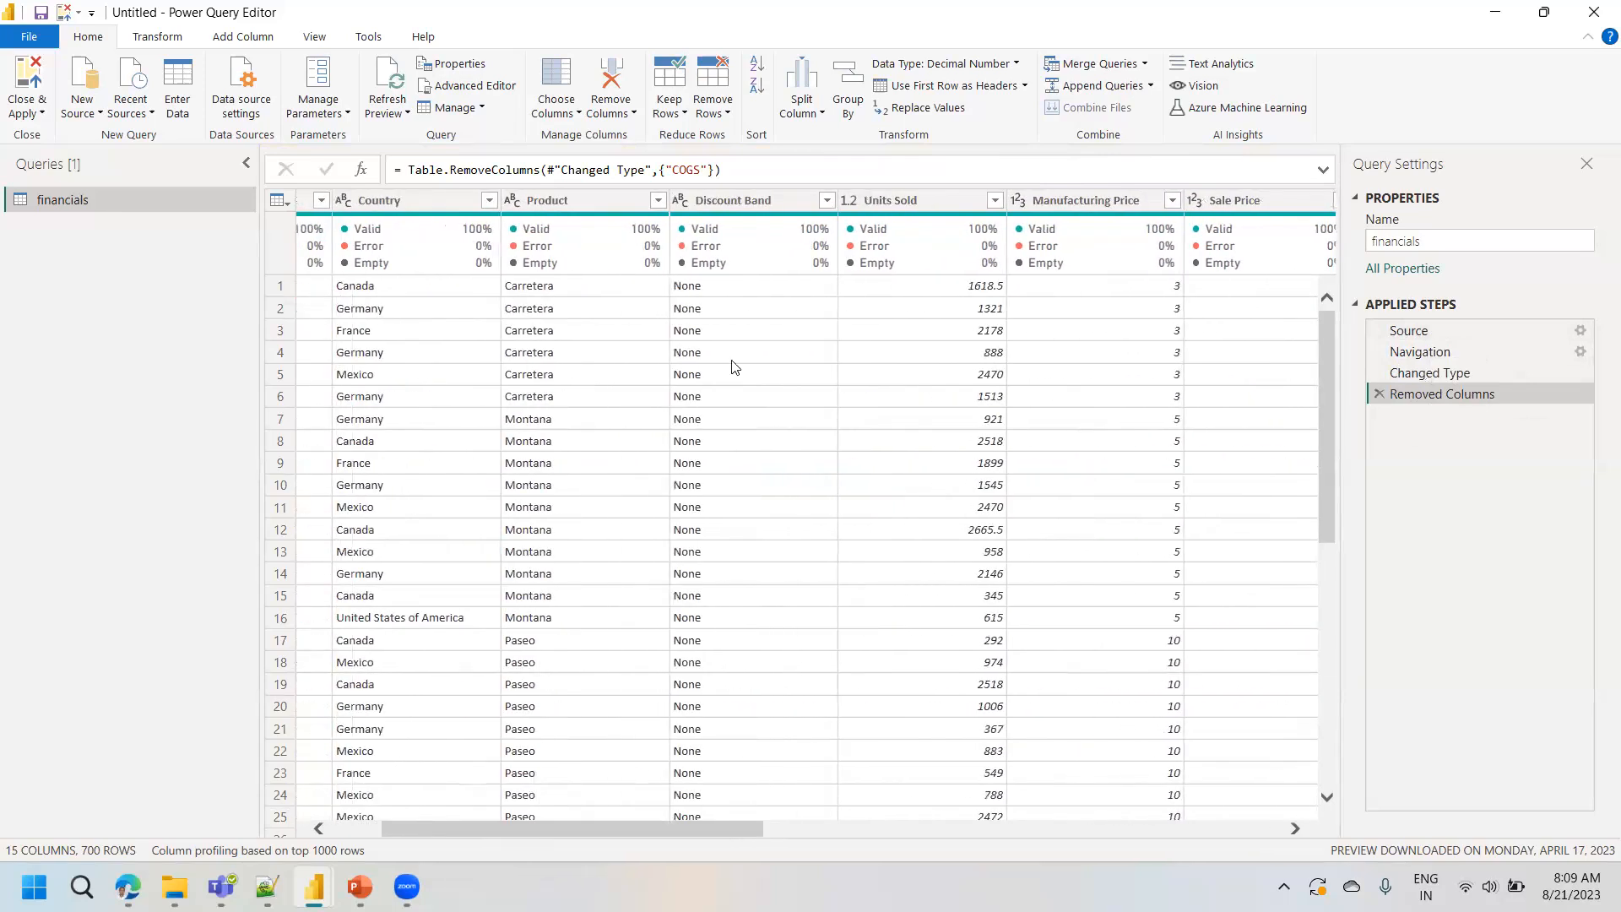
left_click(741, 203)
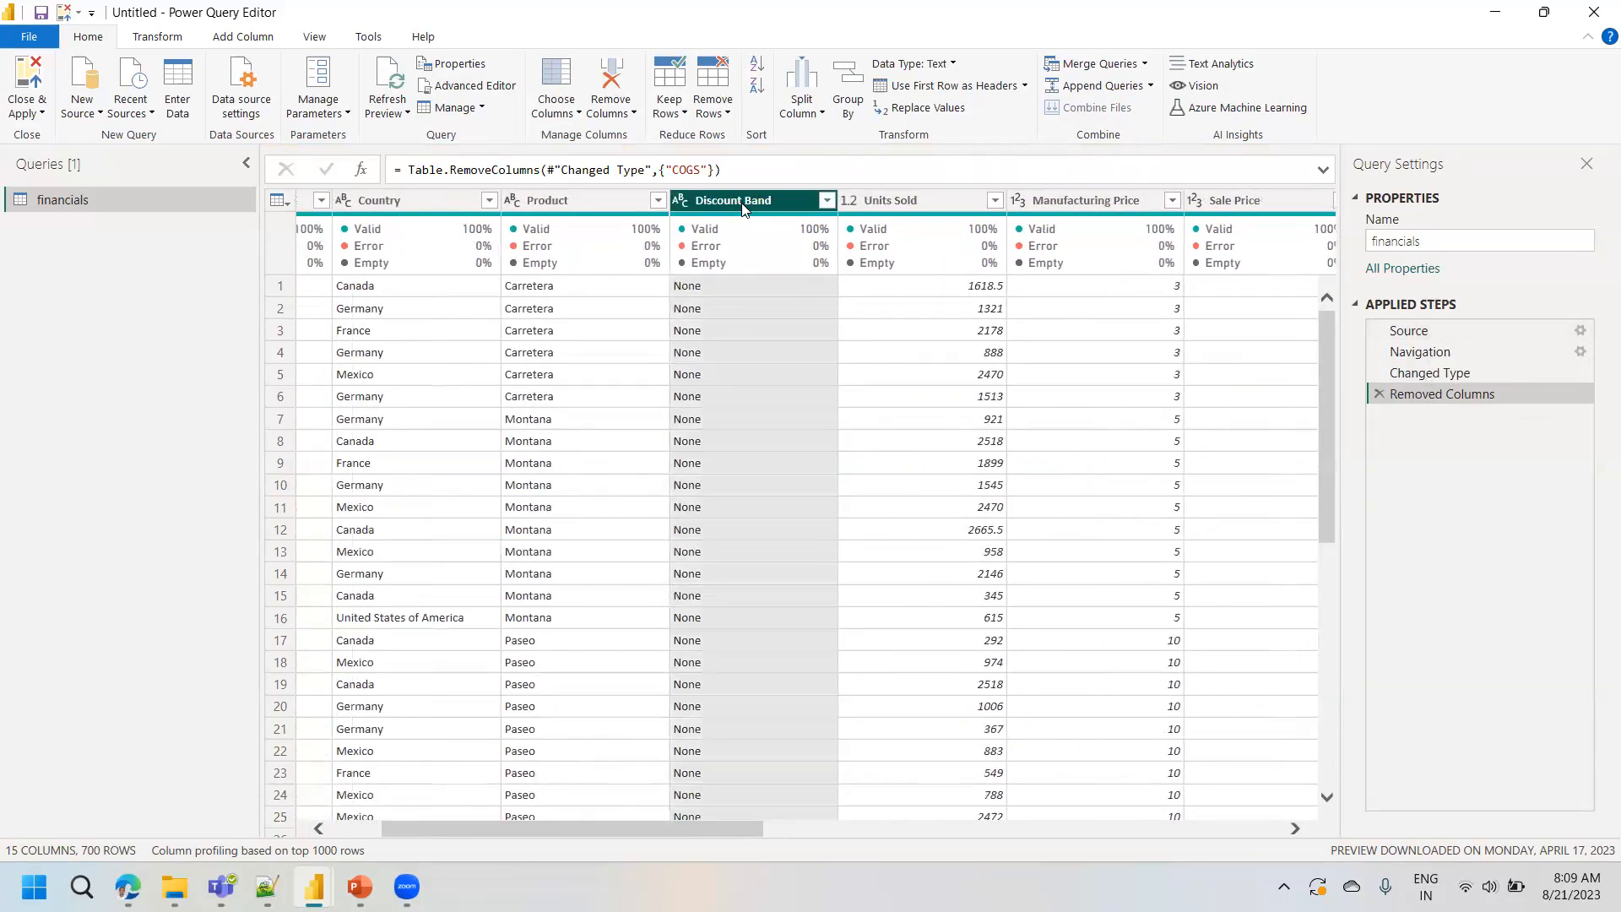
right_click(742, 209)
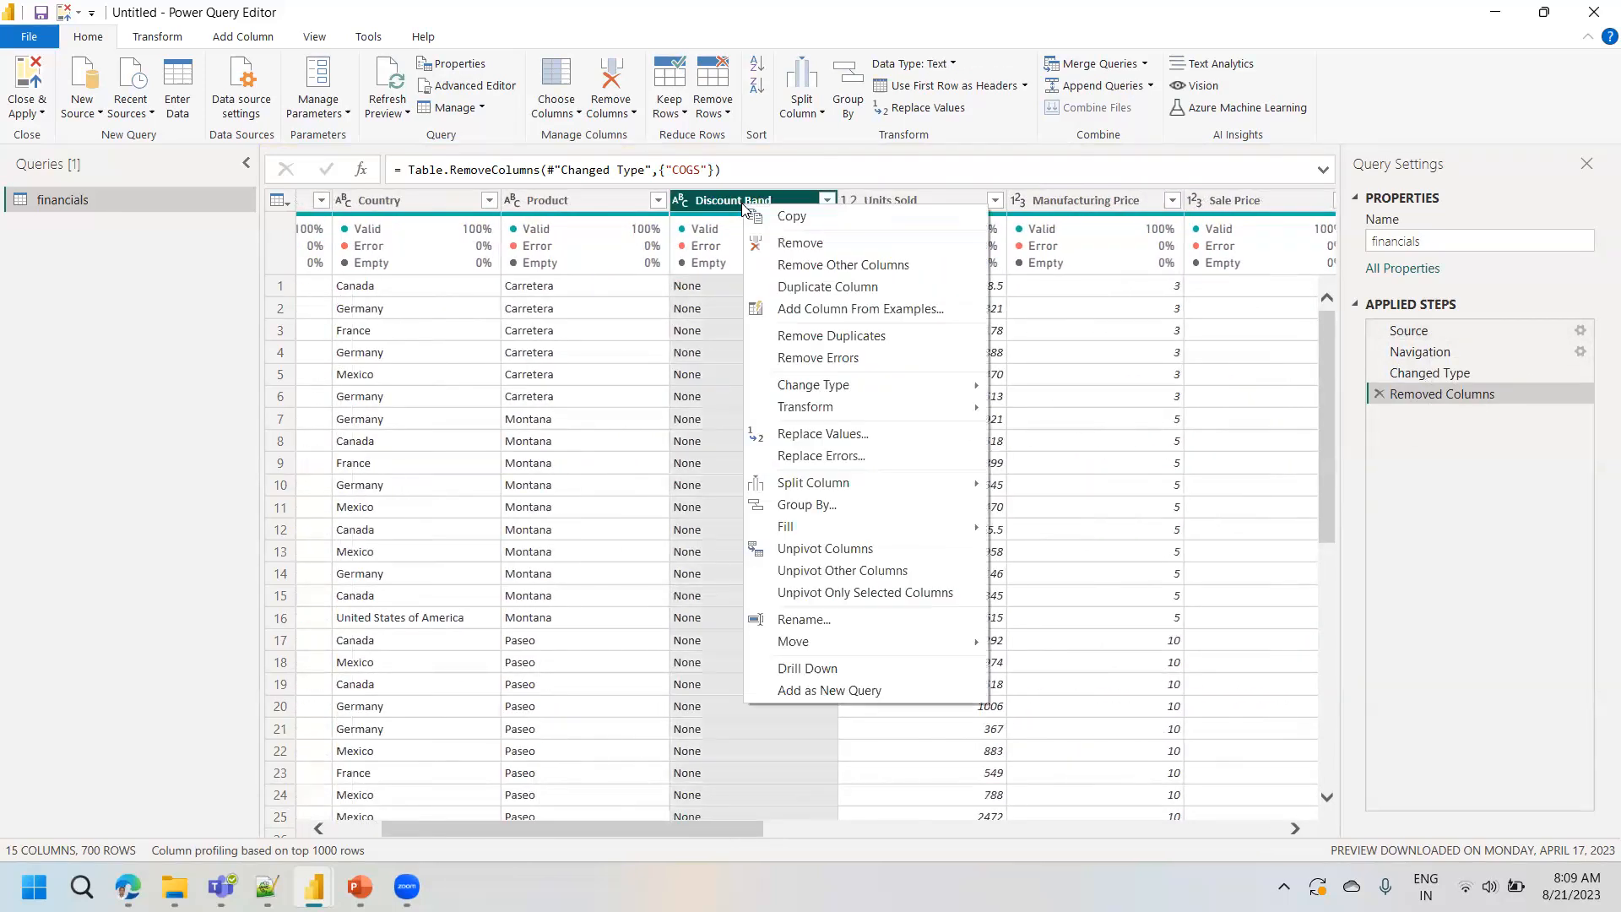
left_click(799, 244)
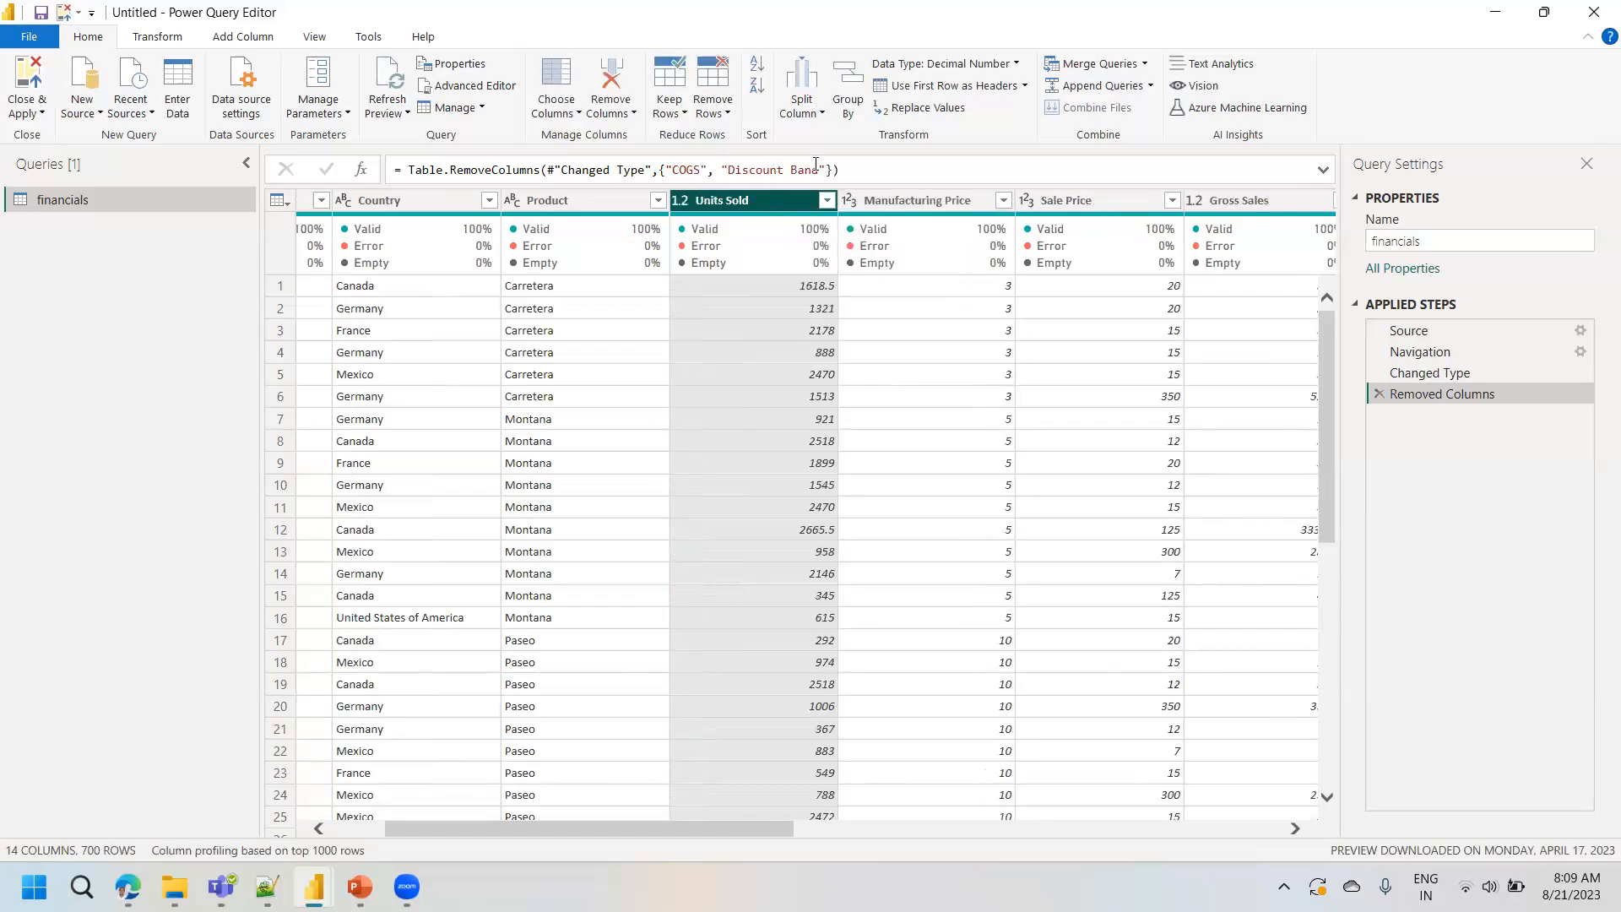
- Restore the Discount Band column by deleting its name from the Table.RemoveColumns formula, leaving only "COGS", and commit the formula
left_click(770, 170)
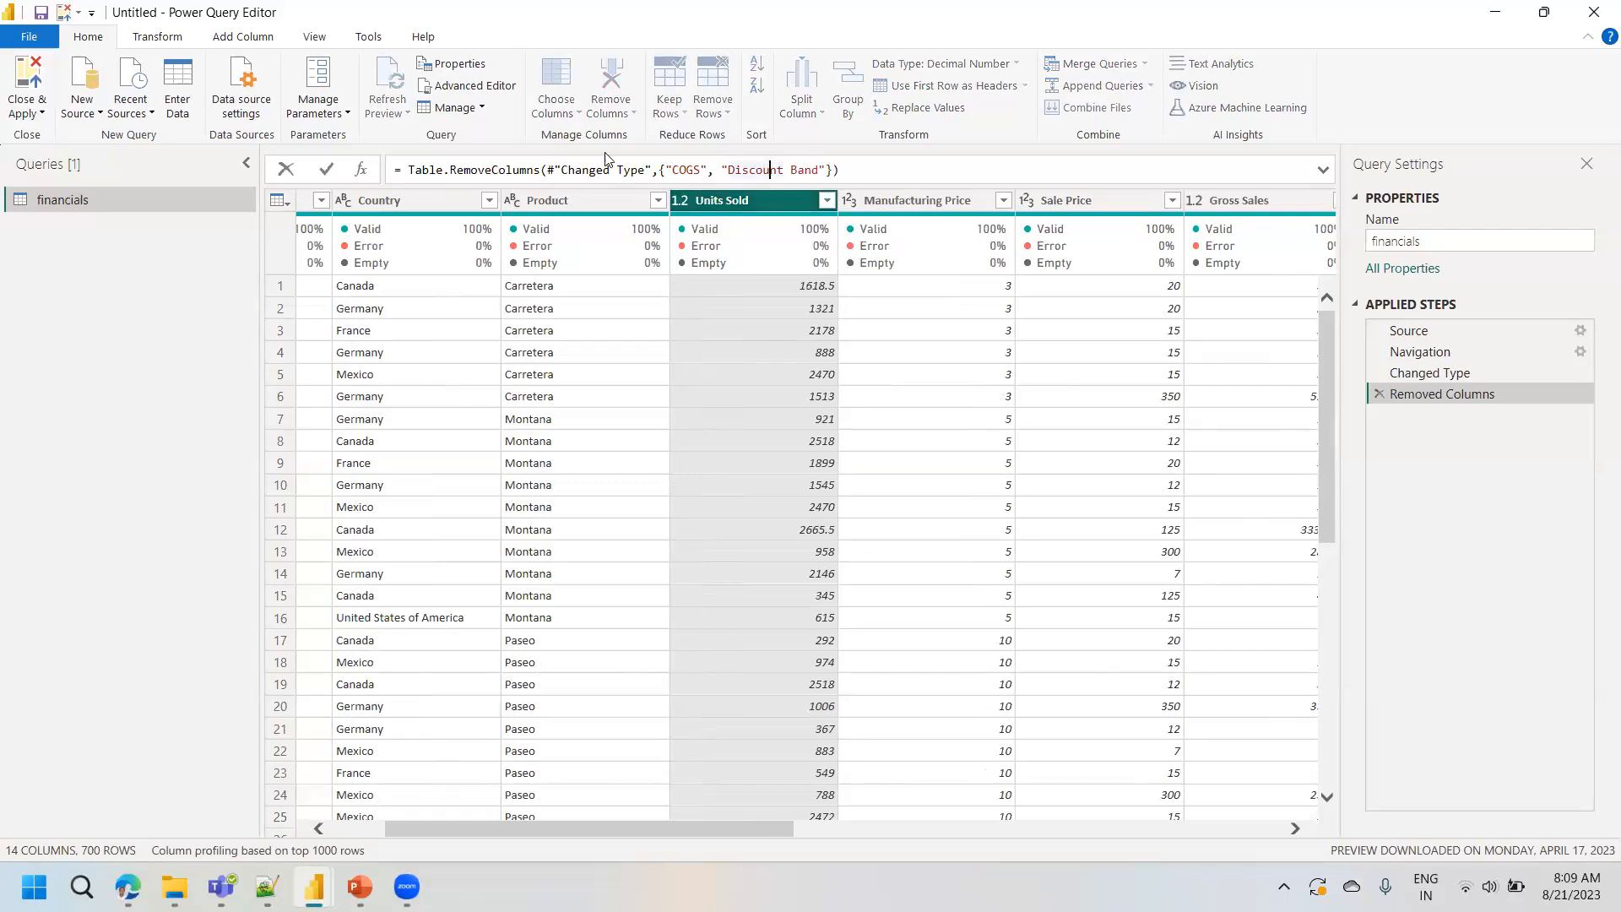
left_click(1322, 173)
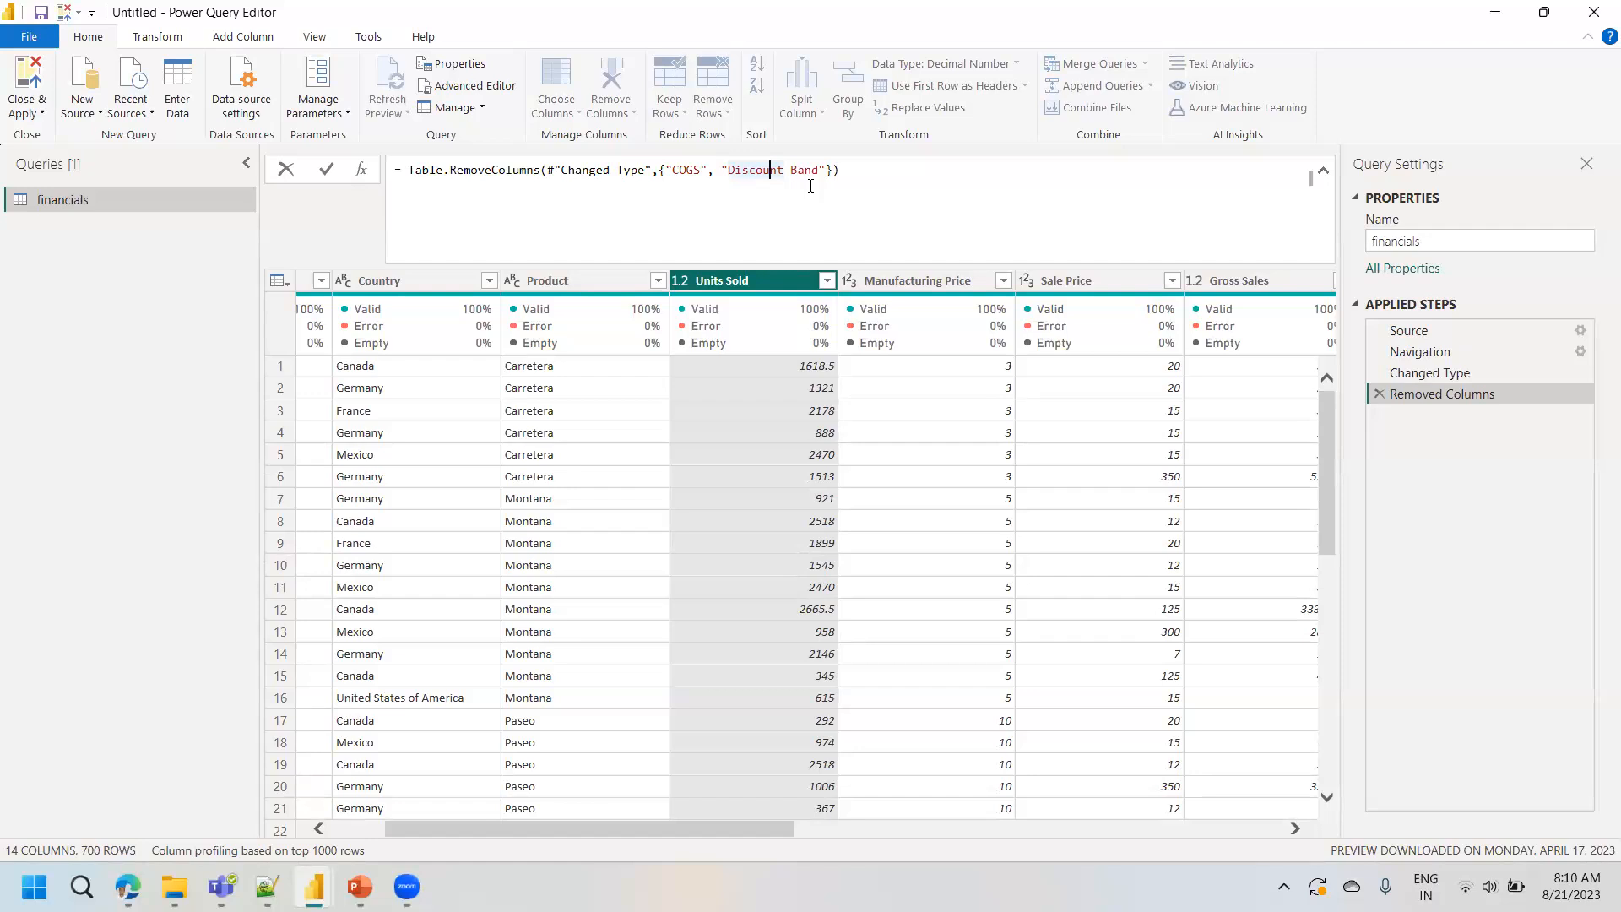
key("End")
left_click_drag(716, 170, 825, 166)
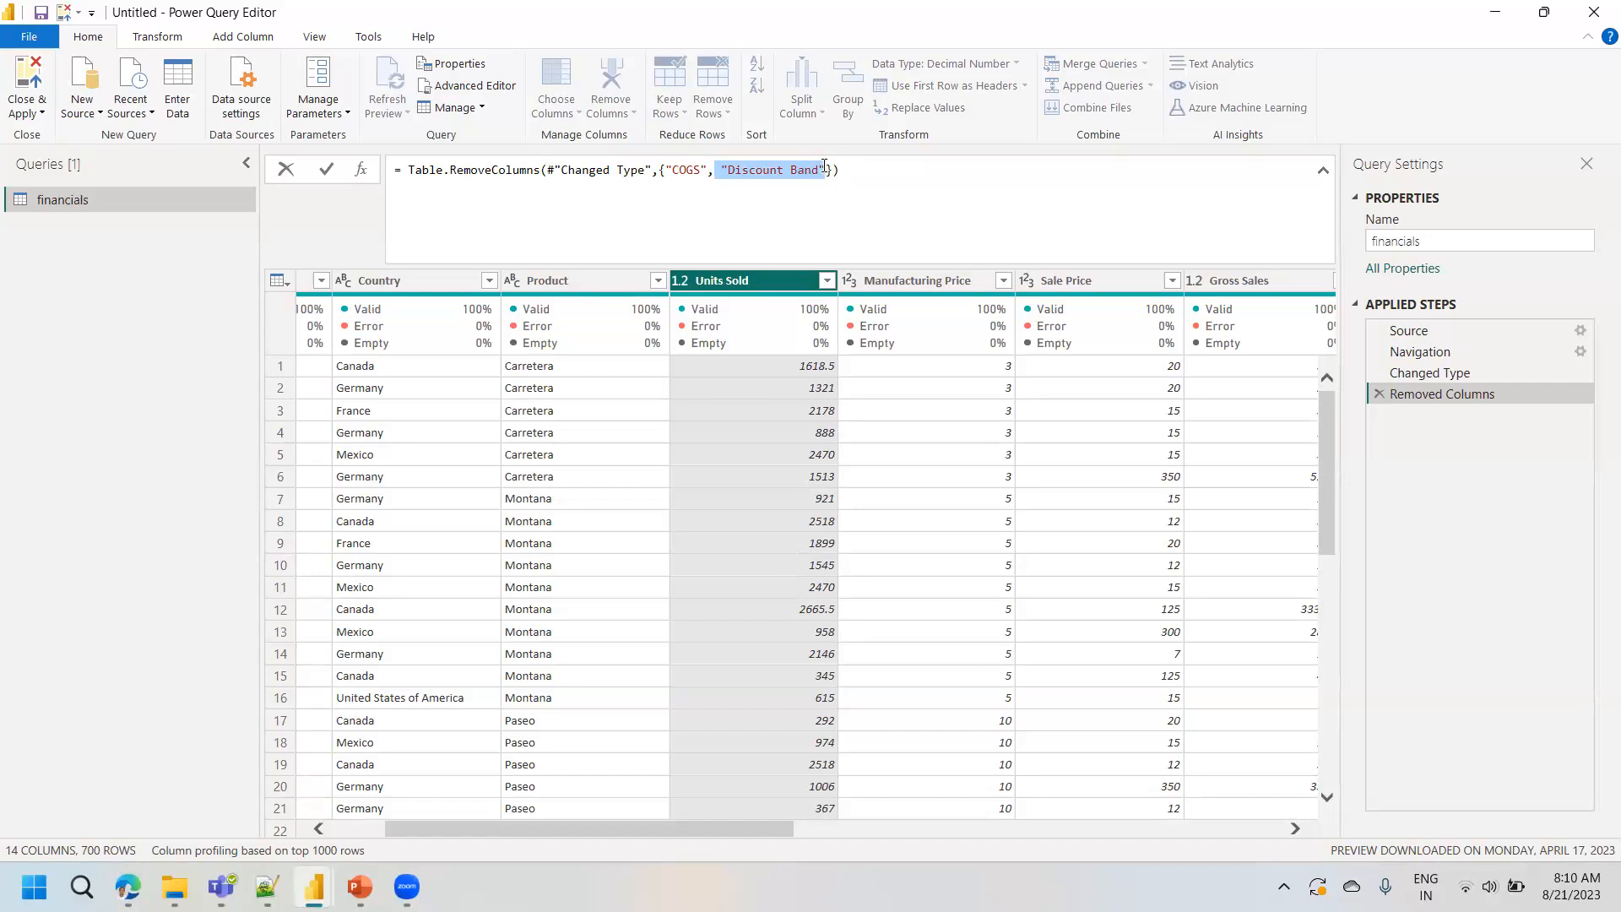
key("BackSpace")
key("BackSpace")
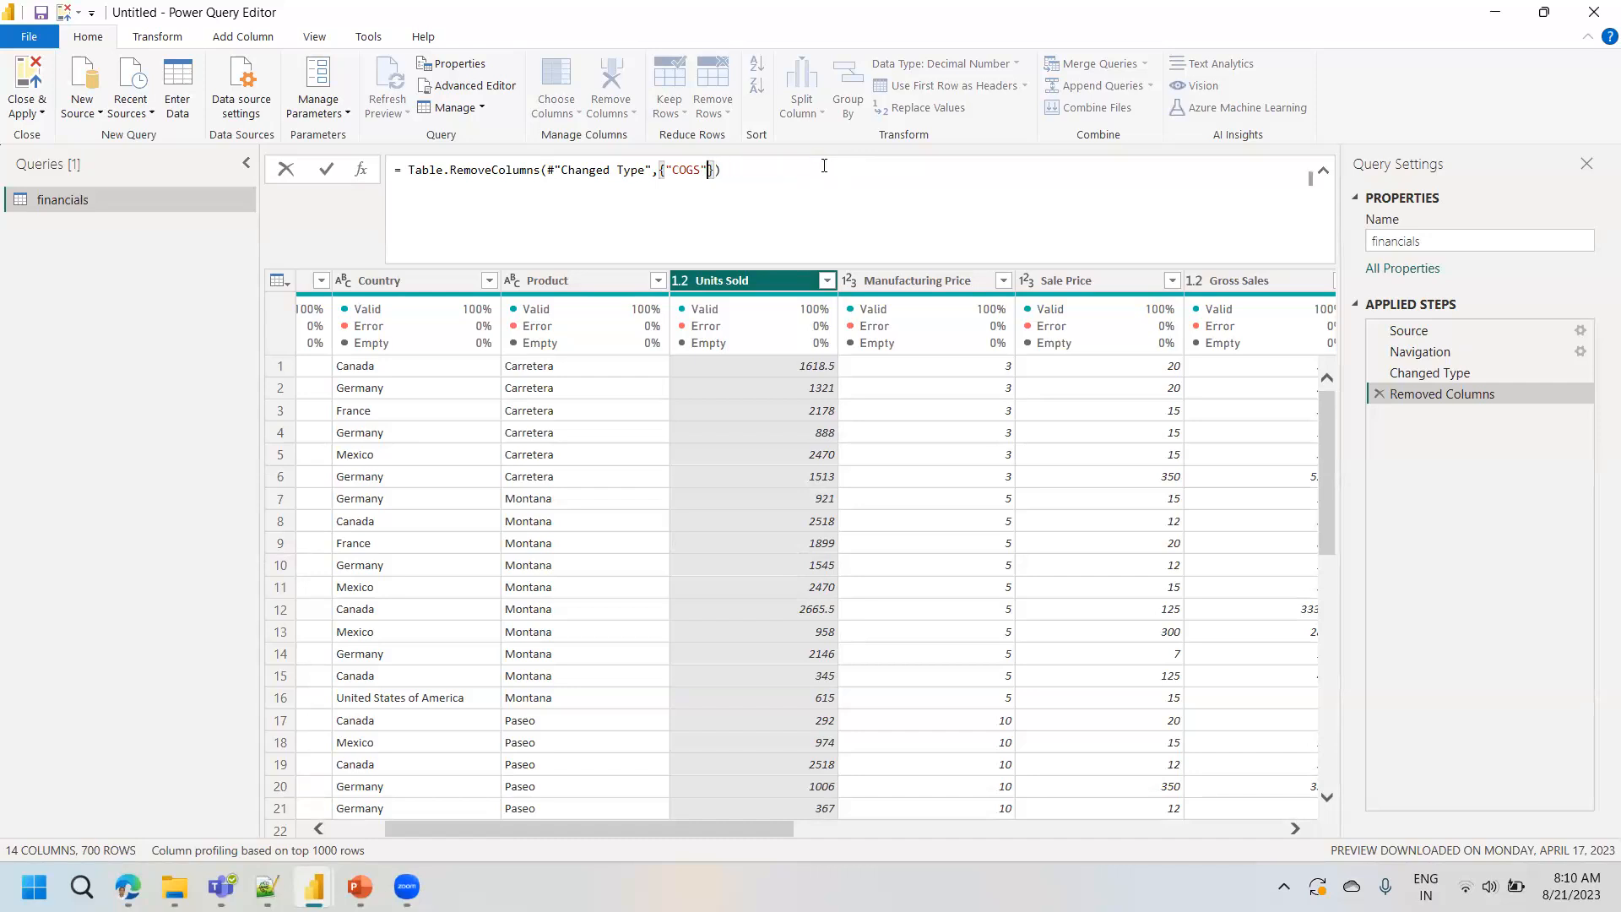
left_click(327, 172)
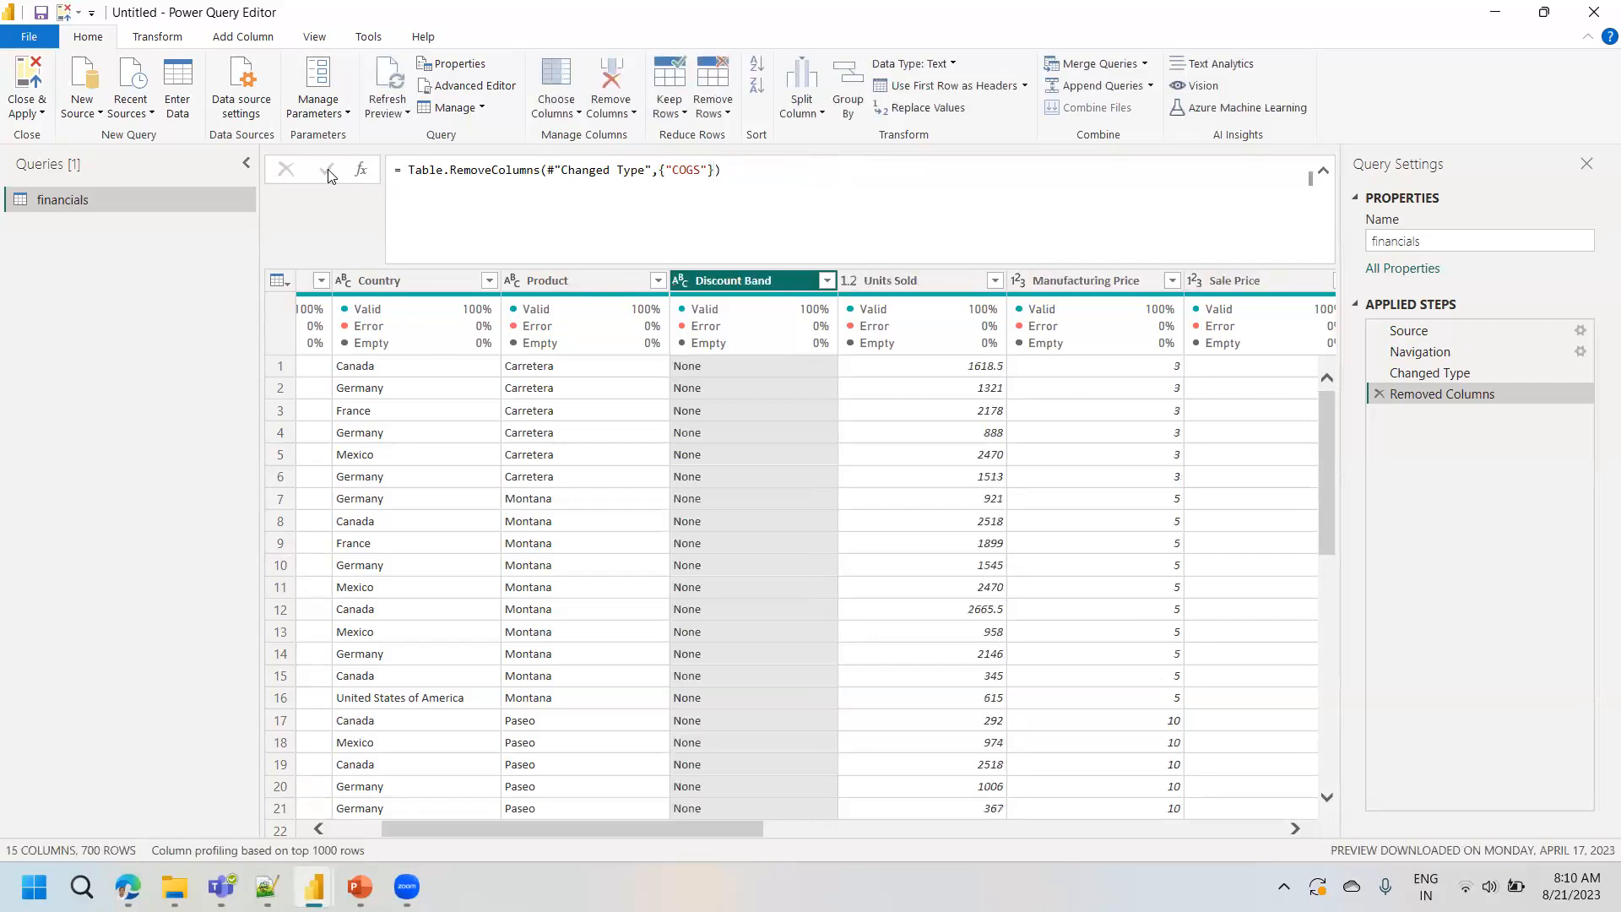
- Remove the Discount Band column through a column command, and close Power Query Editor with the changes applied
right_click(743, 292)
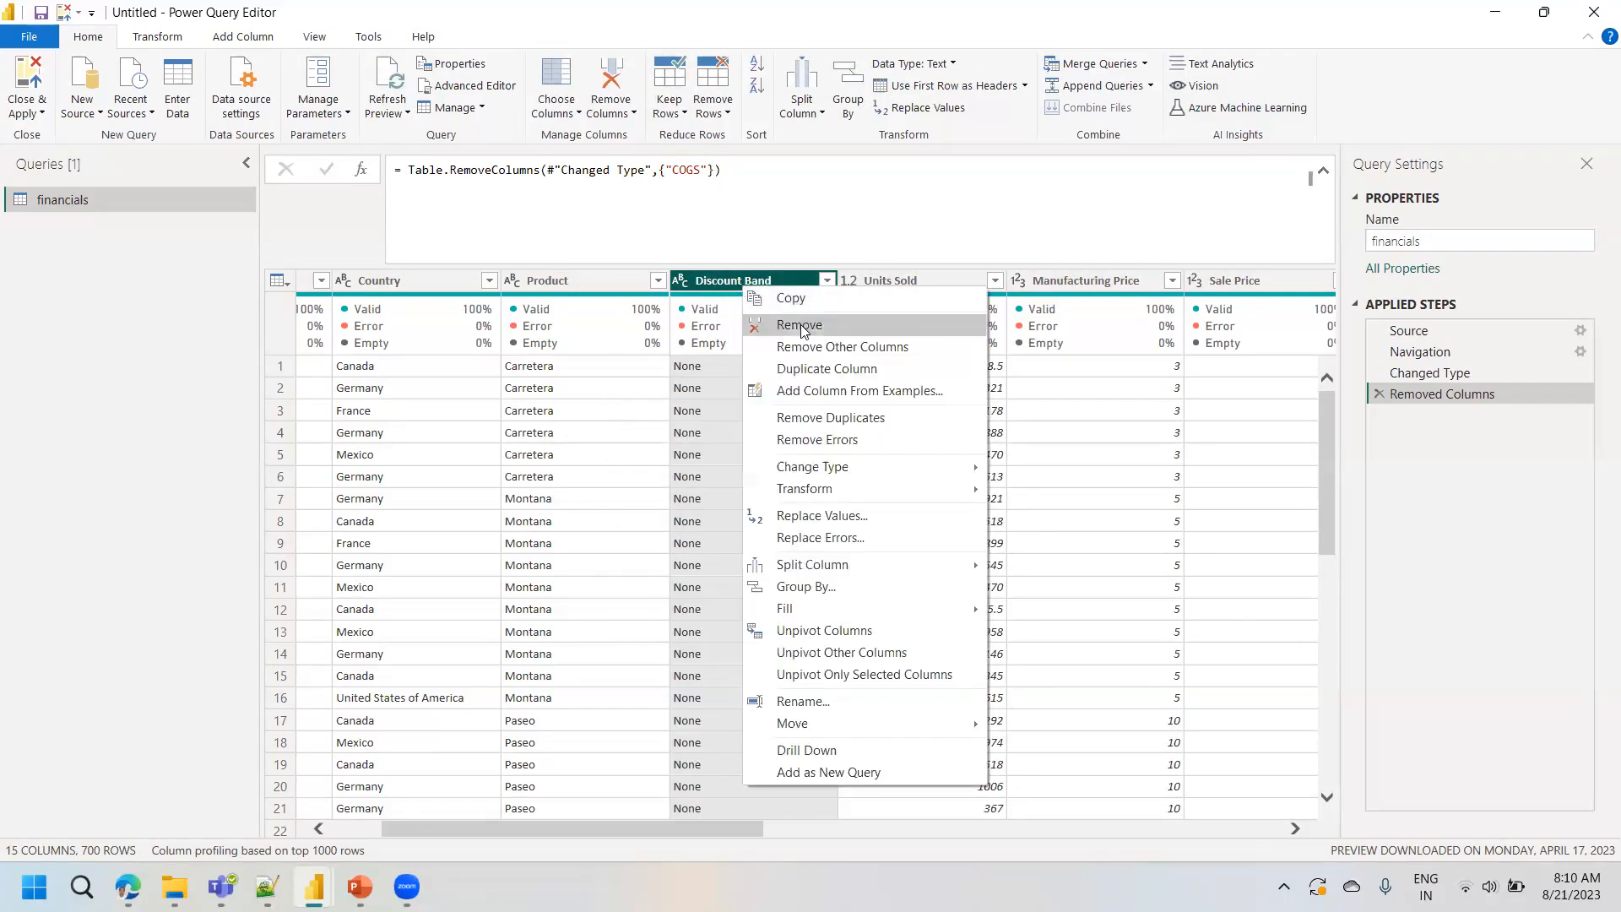
left_click(800, 326)
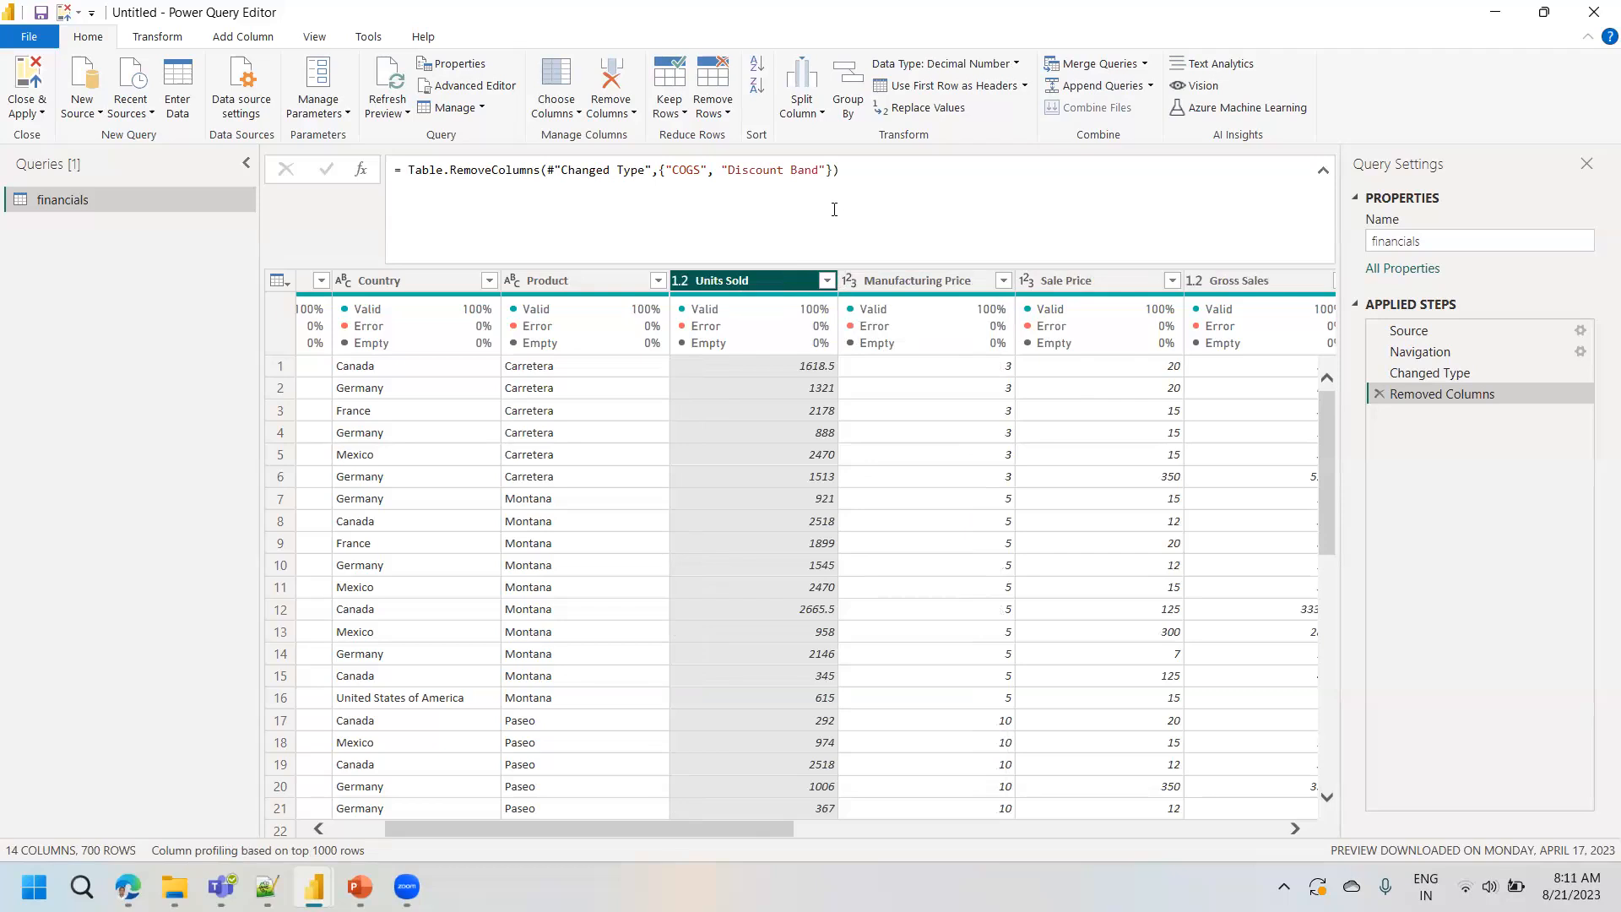
left_click(26, 113)
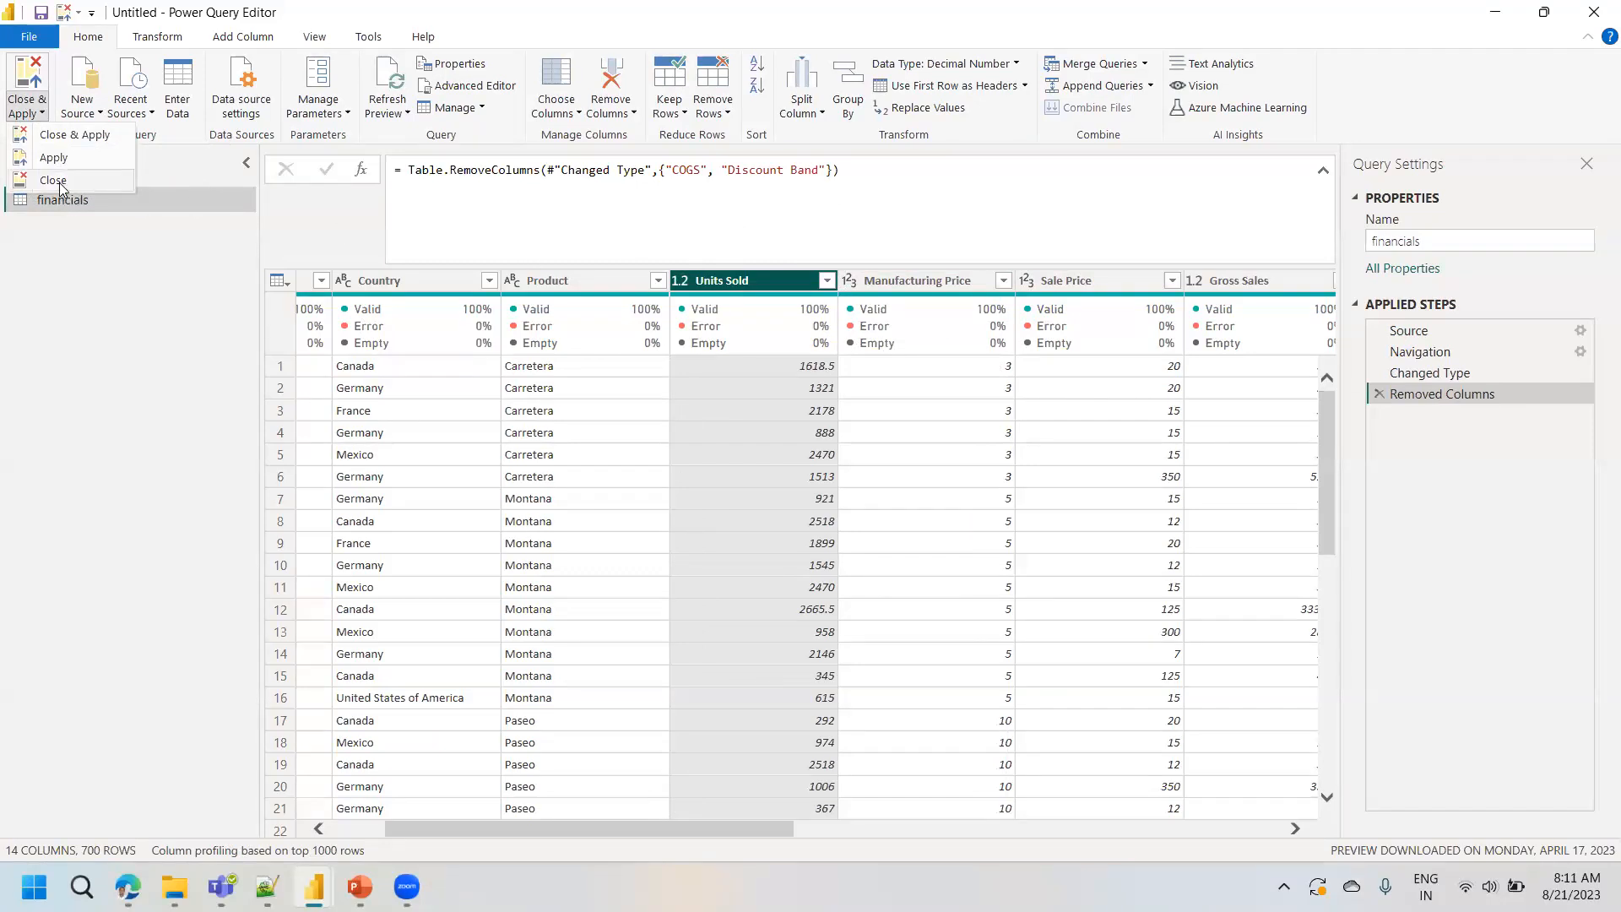
left_click(69, 136)
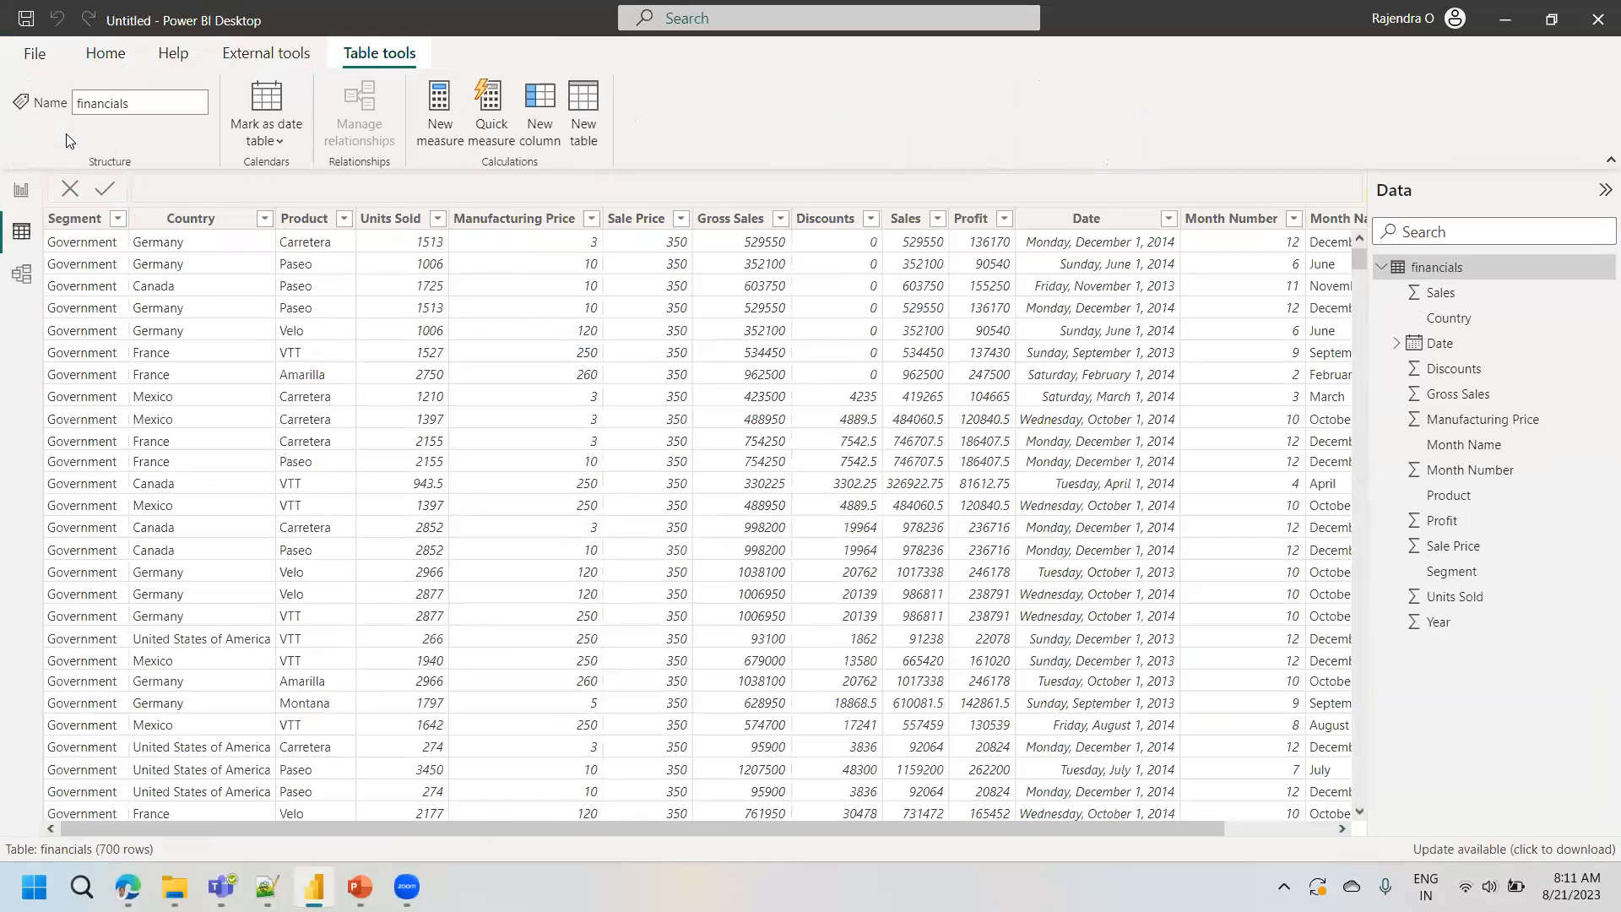
- View the Manufacturing Price column's available actions, and examine the financials table's fields and storage details in the model view
right_click(473, 223)
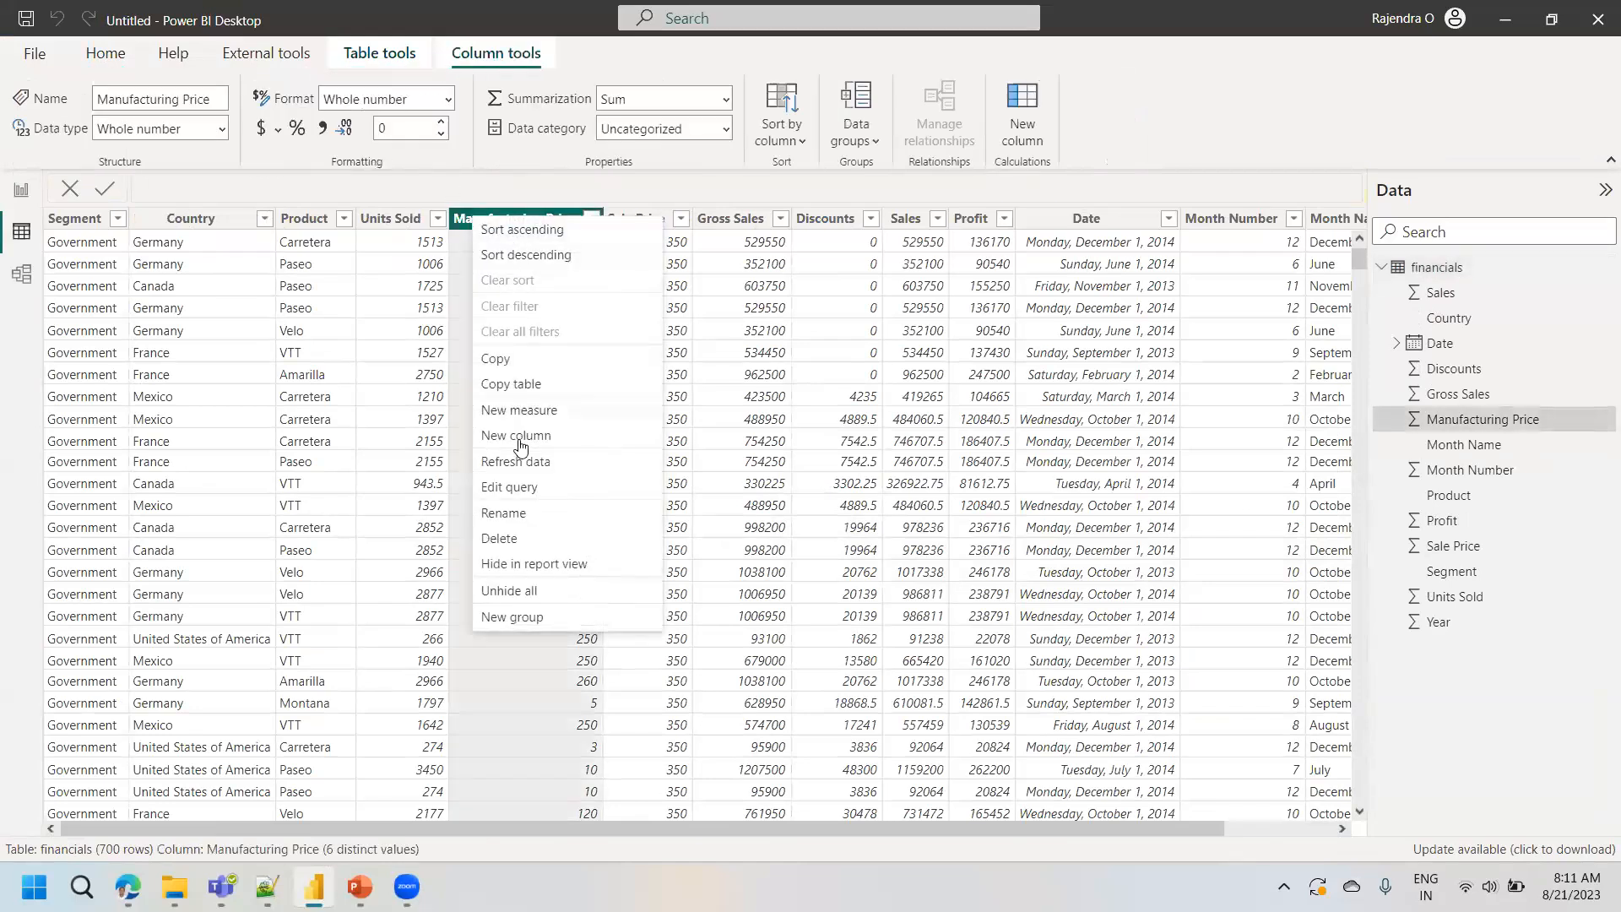
left_click(743, 260)
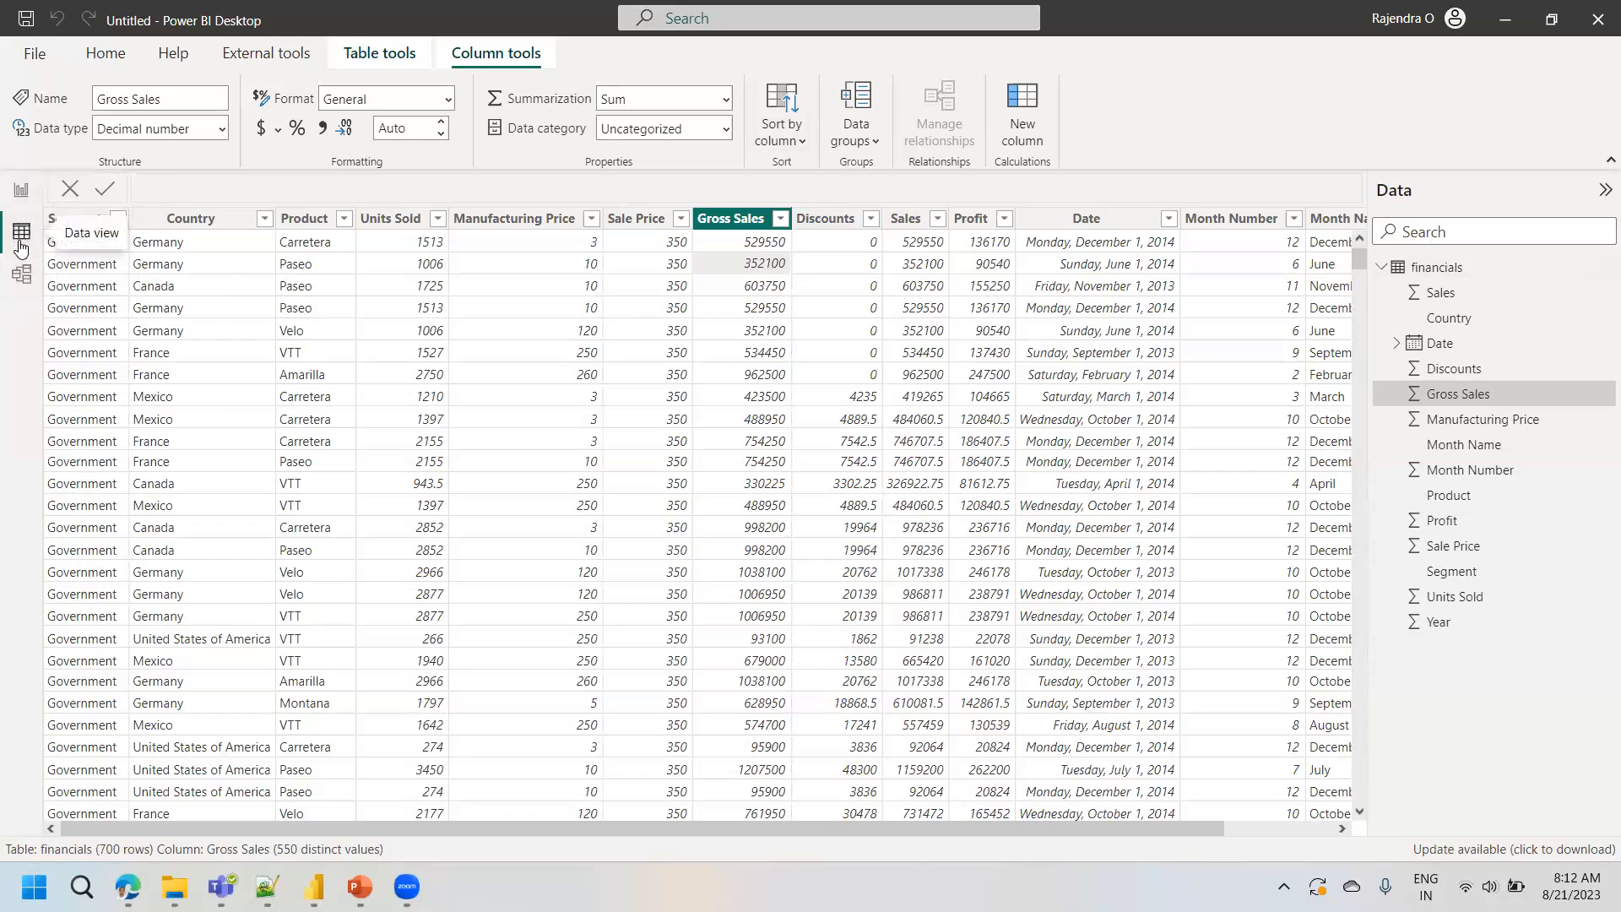
left_click(23, 281)
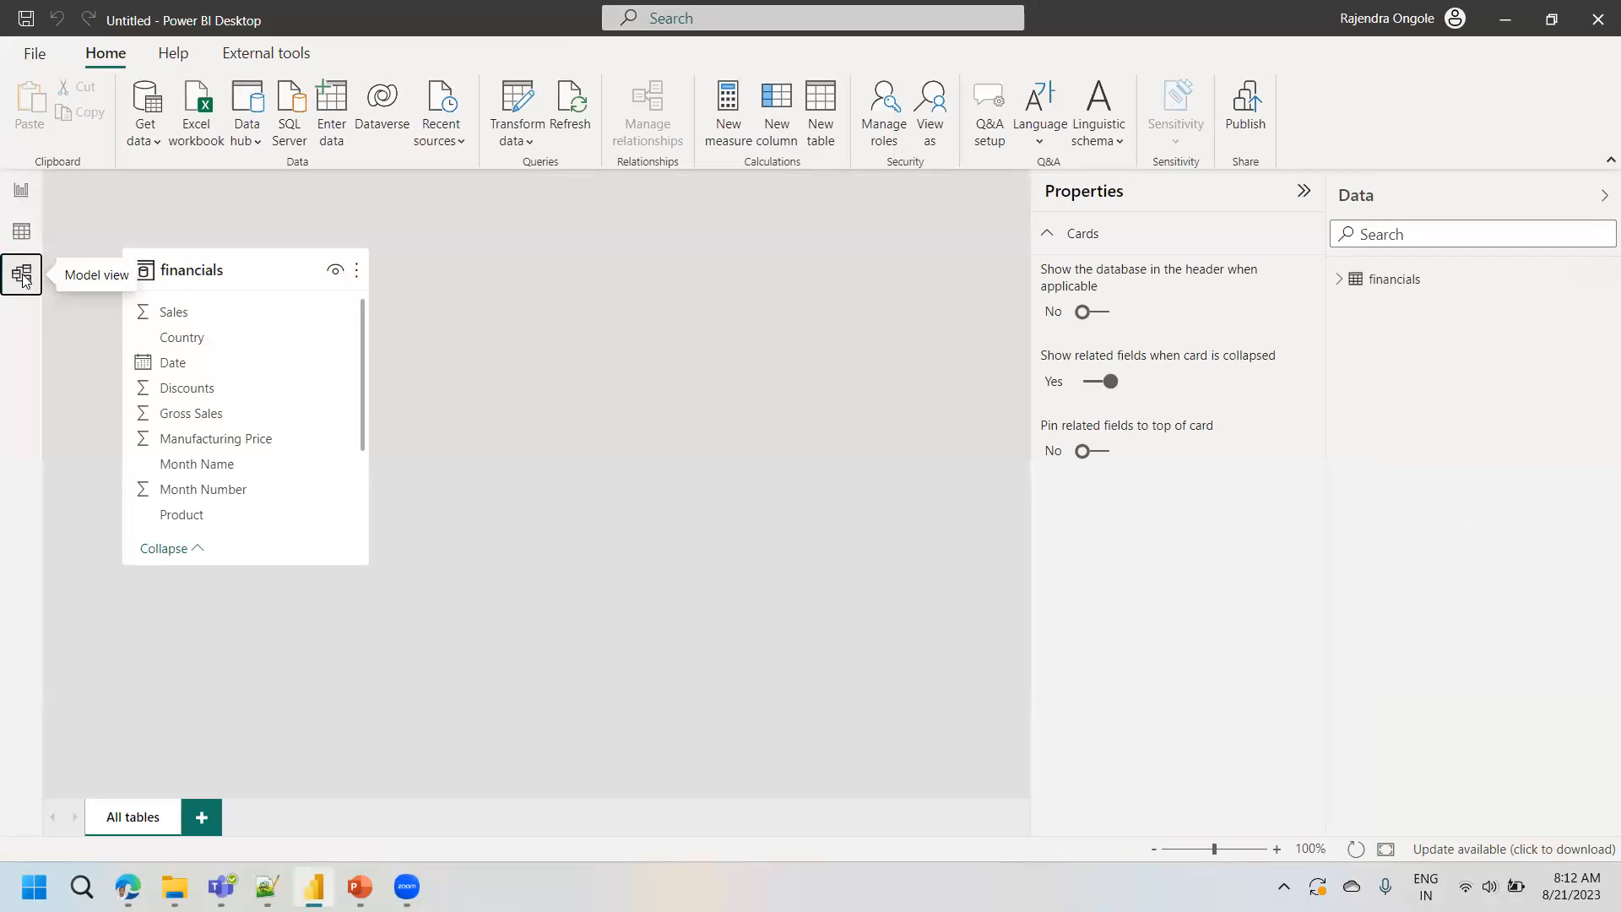
mouse_move(247, 278)
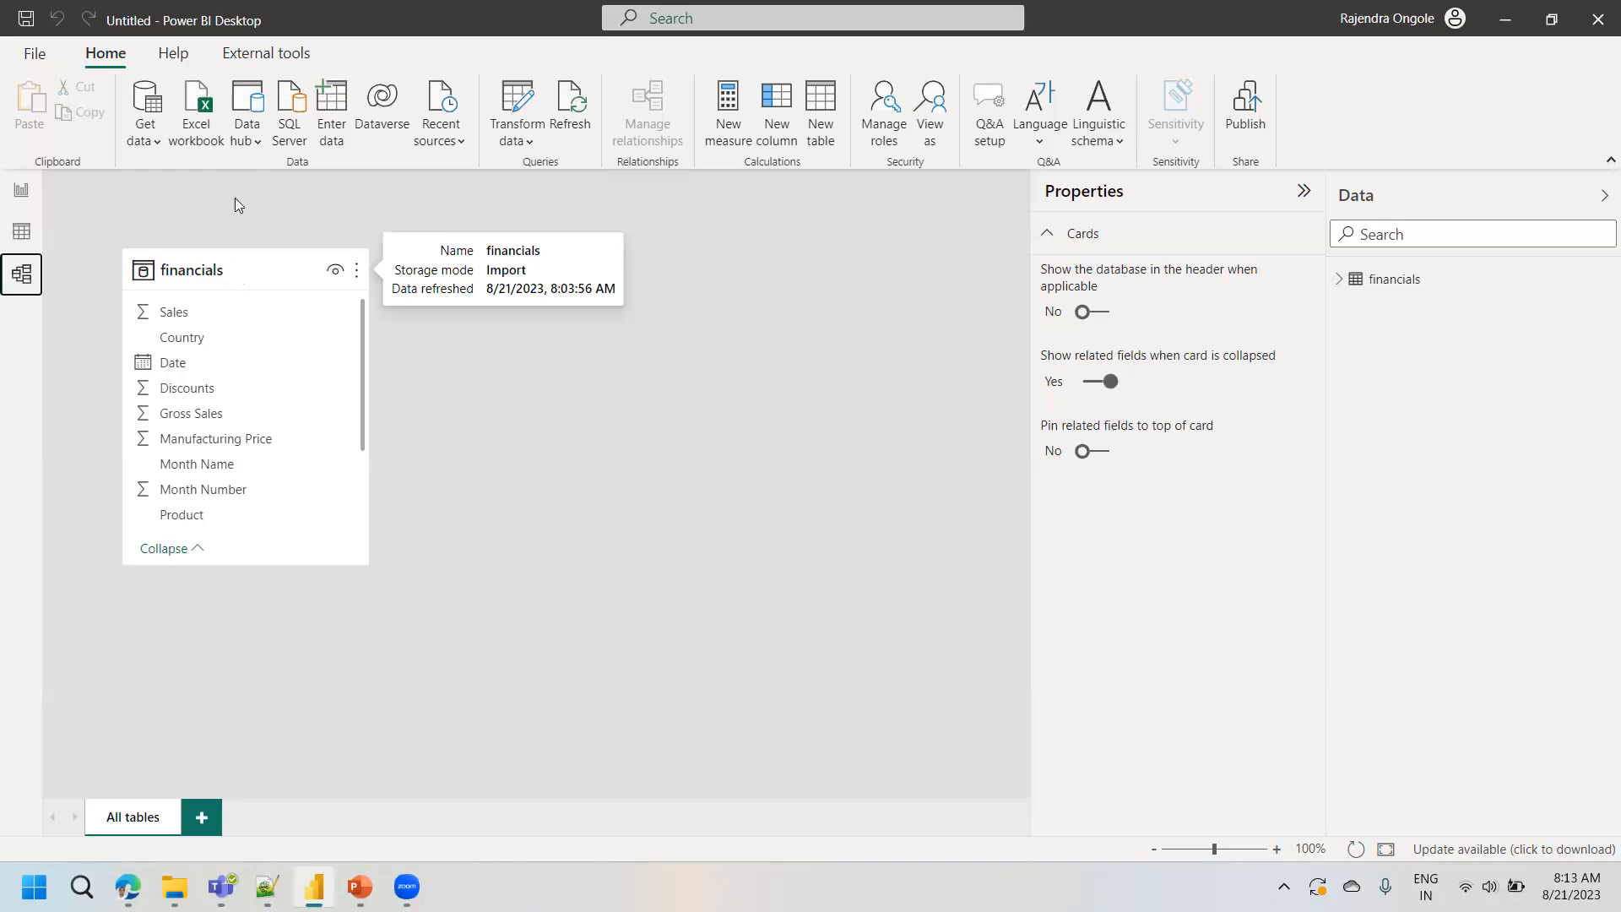
left_click(21, 231)
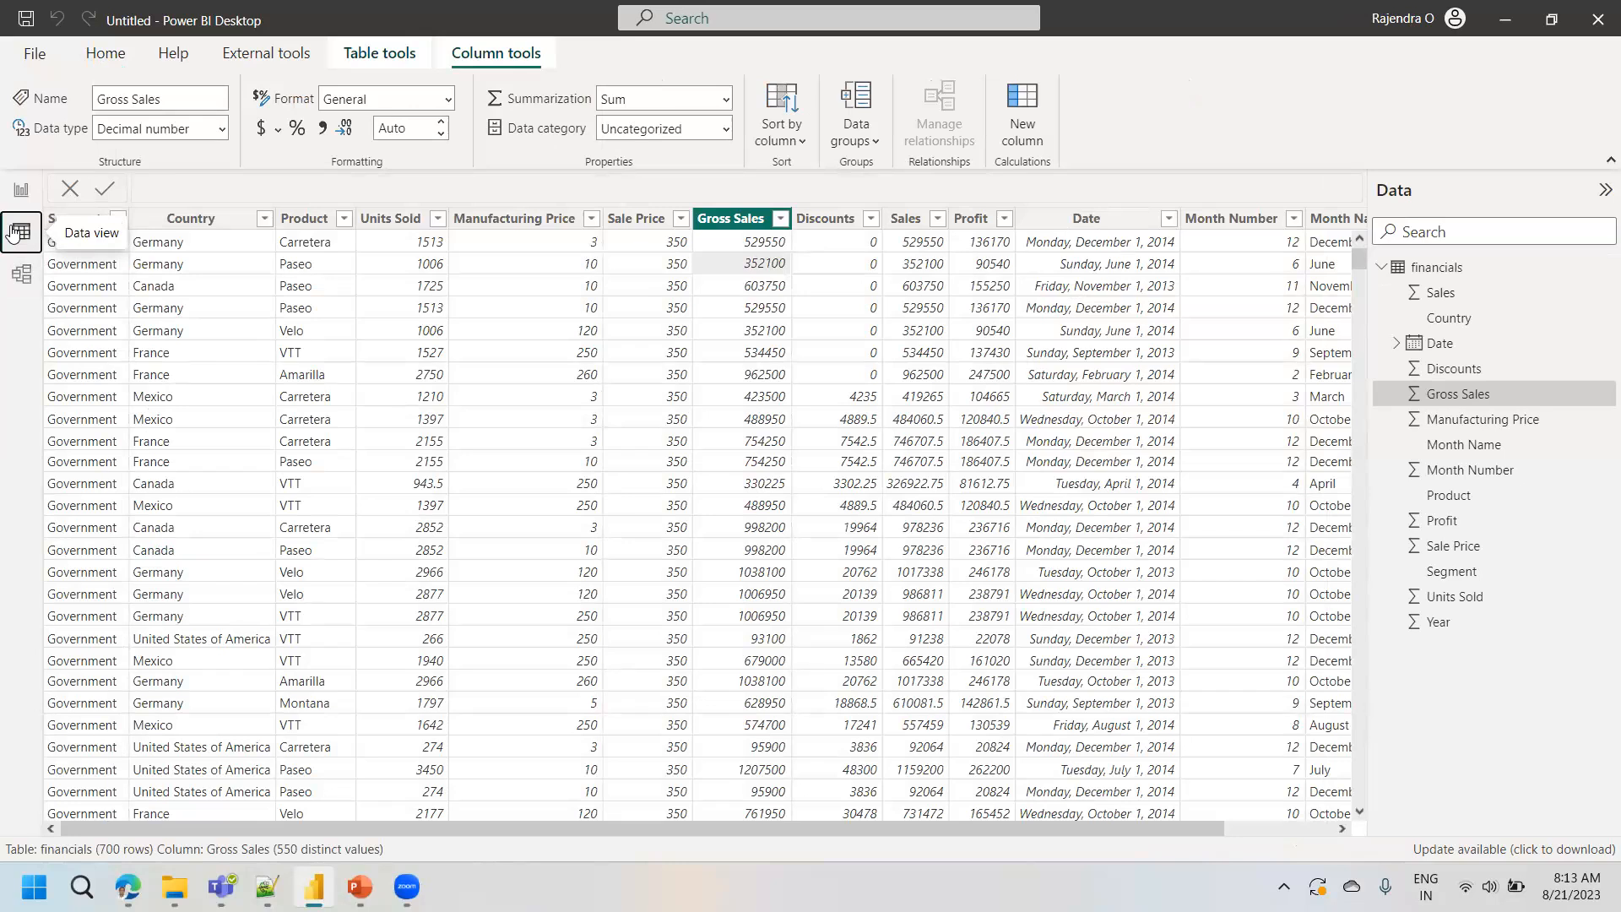
left_click(21, 273)
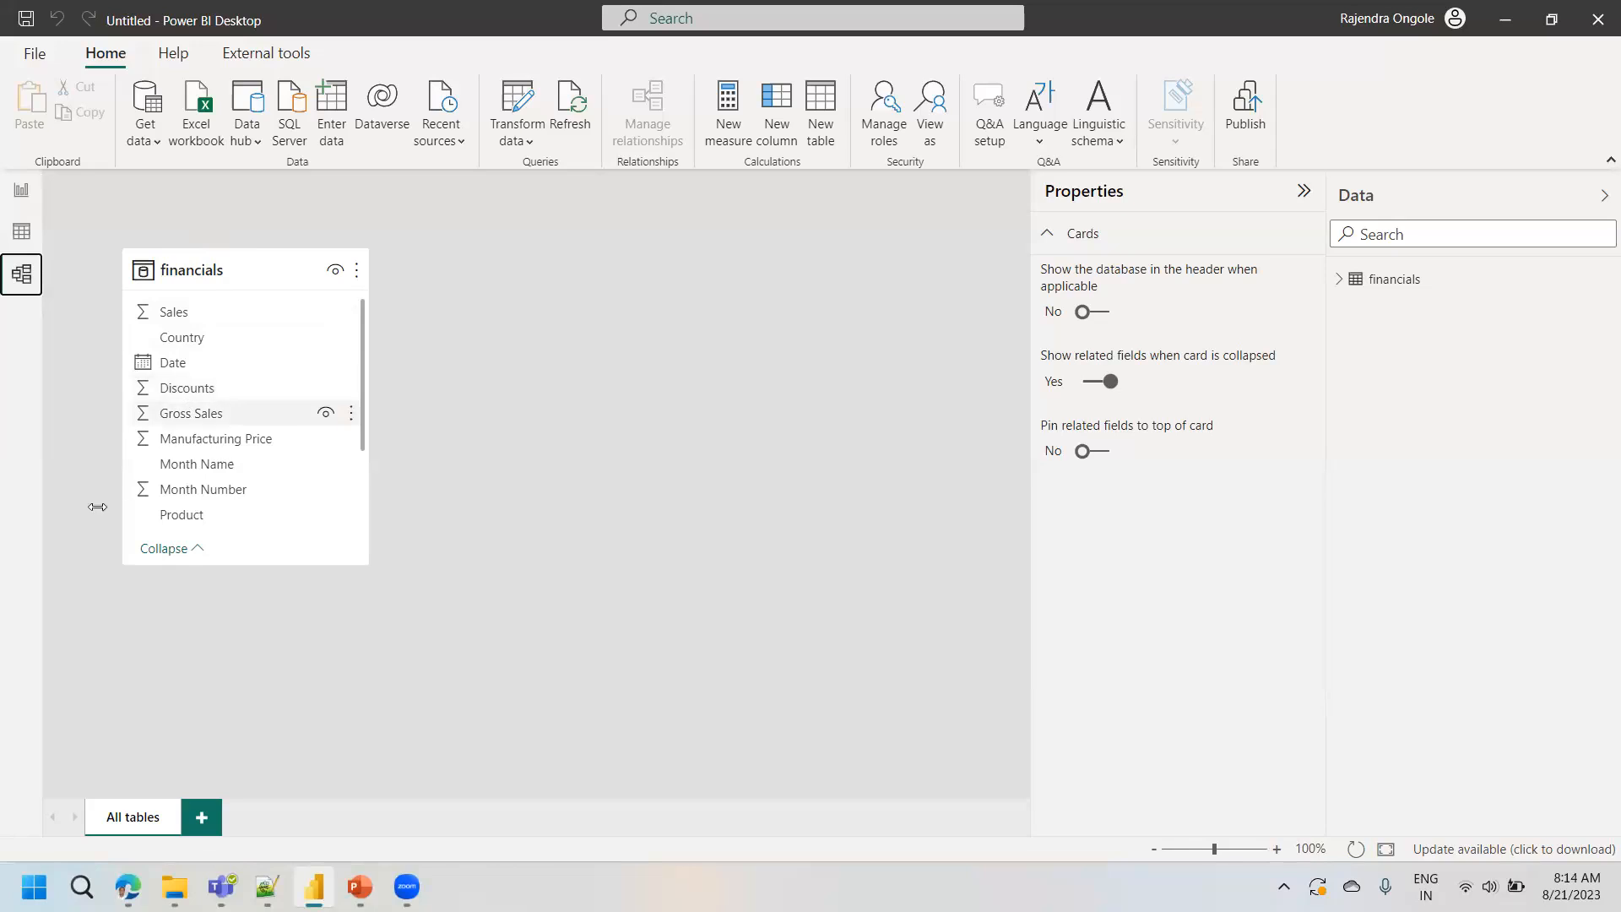
- Add an enlarged stacked bar chart to report Page 1 showing Sales by Country
left_click(26, 200)
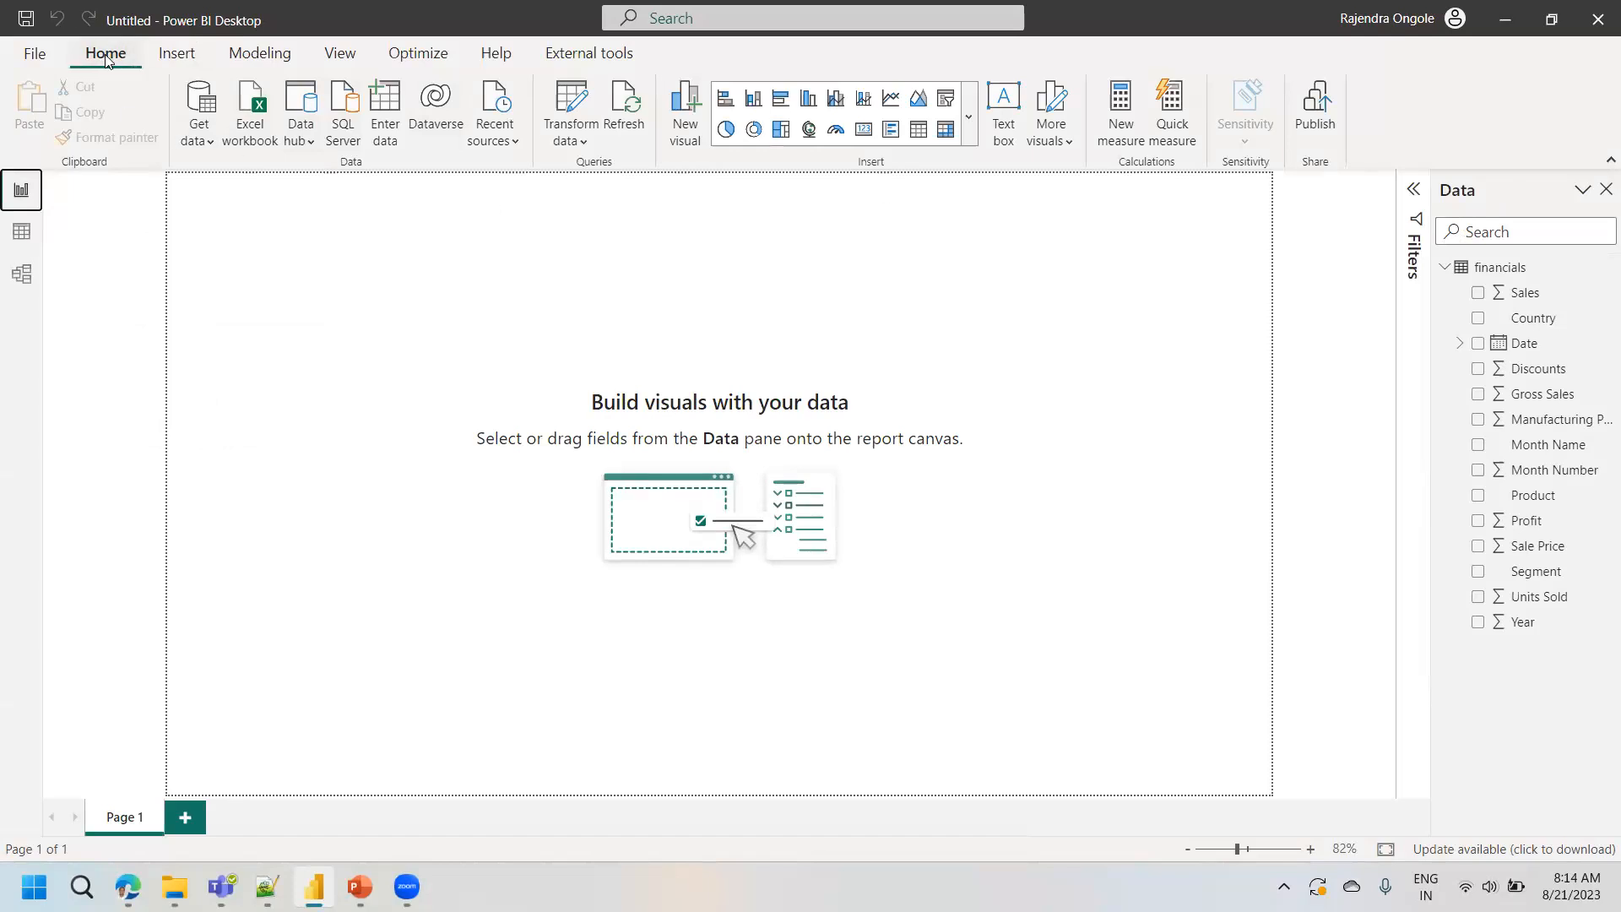
left_click(969, 118)
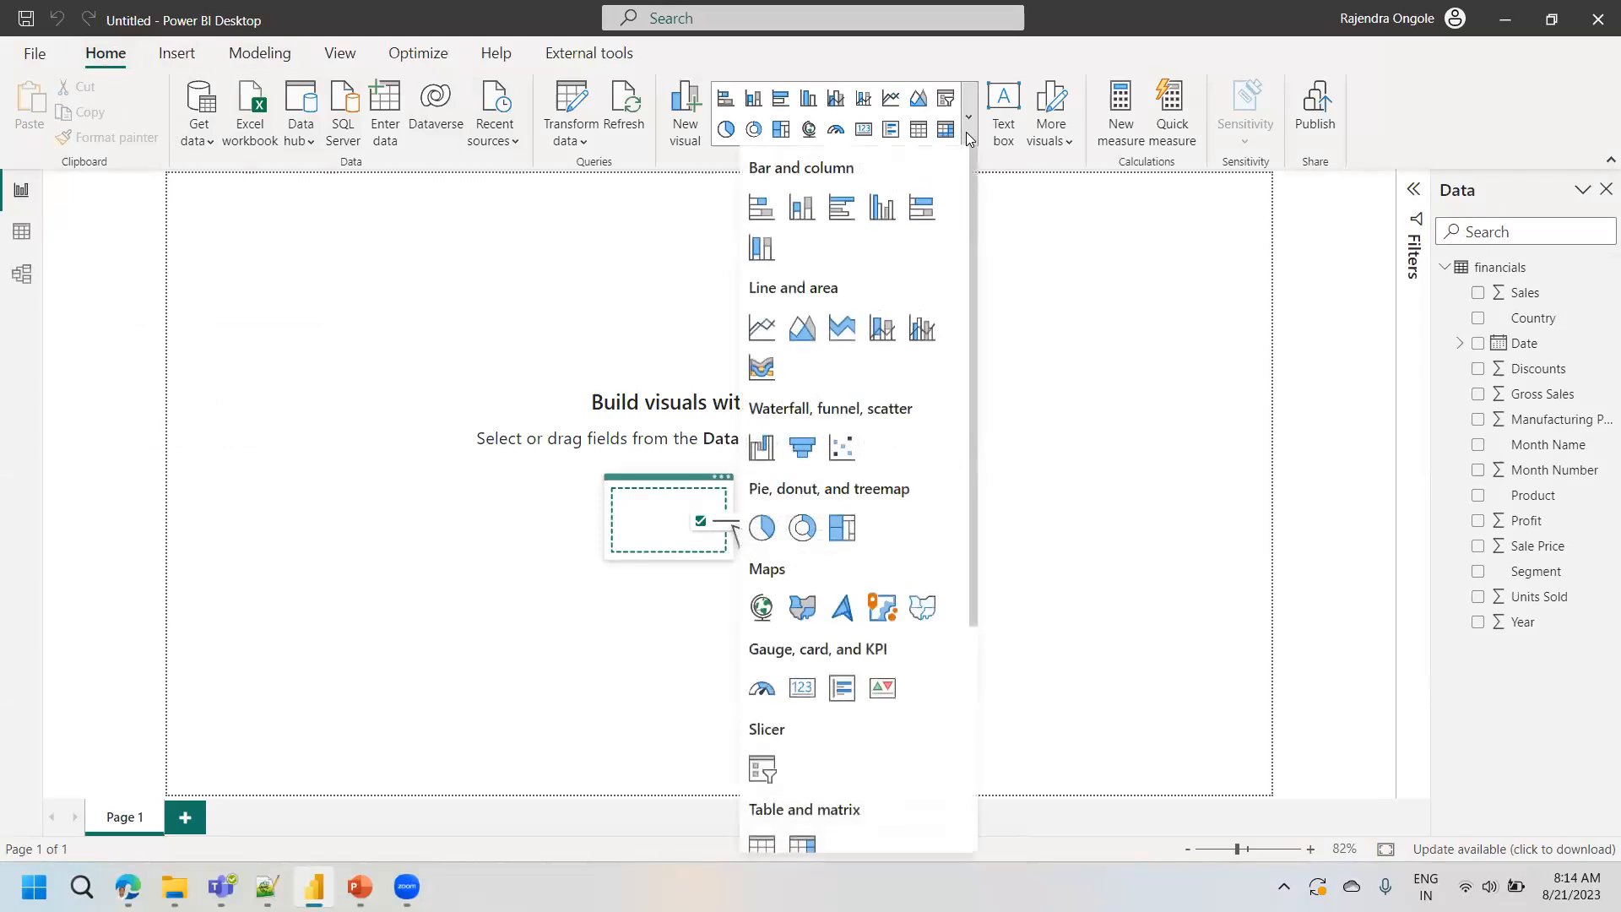
left_click_drag(974, 189, 976, 148)
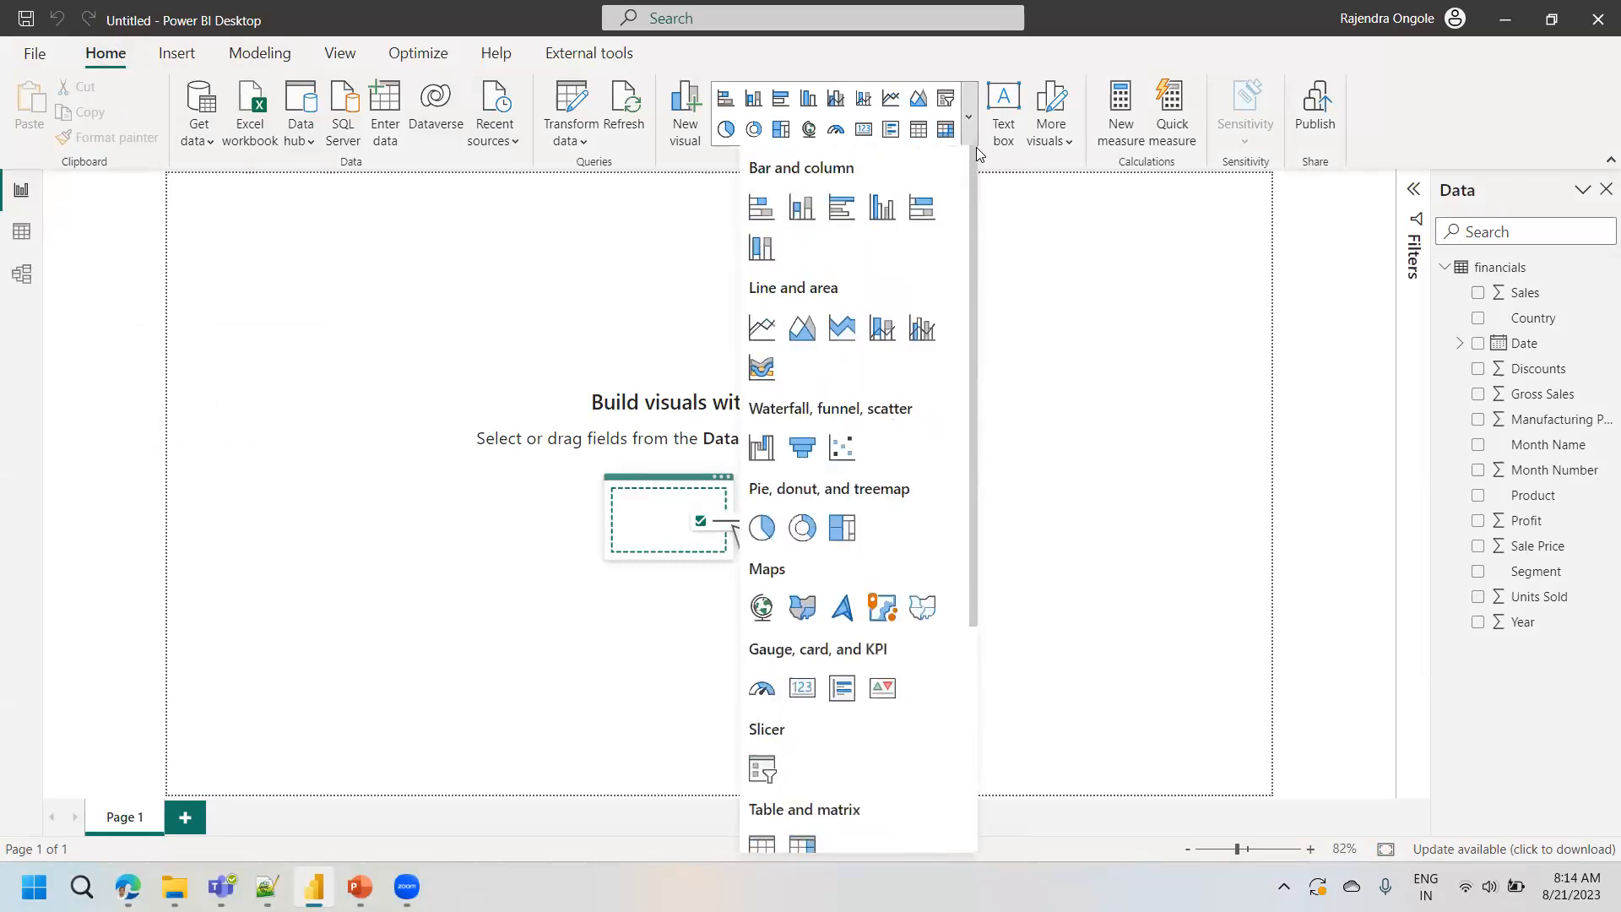
left_click(757, 210)
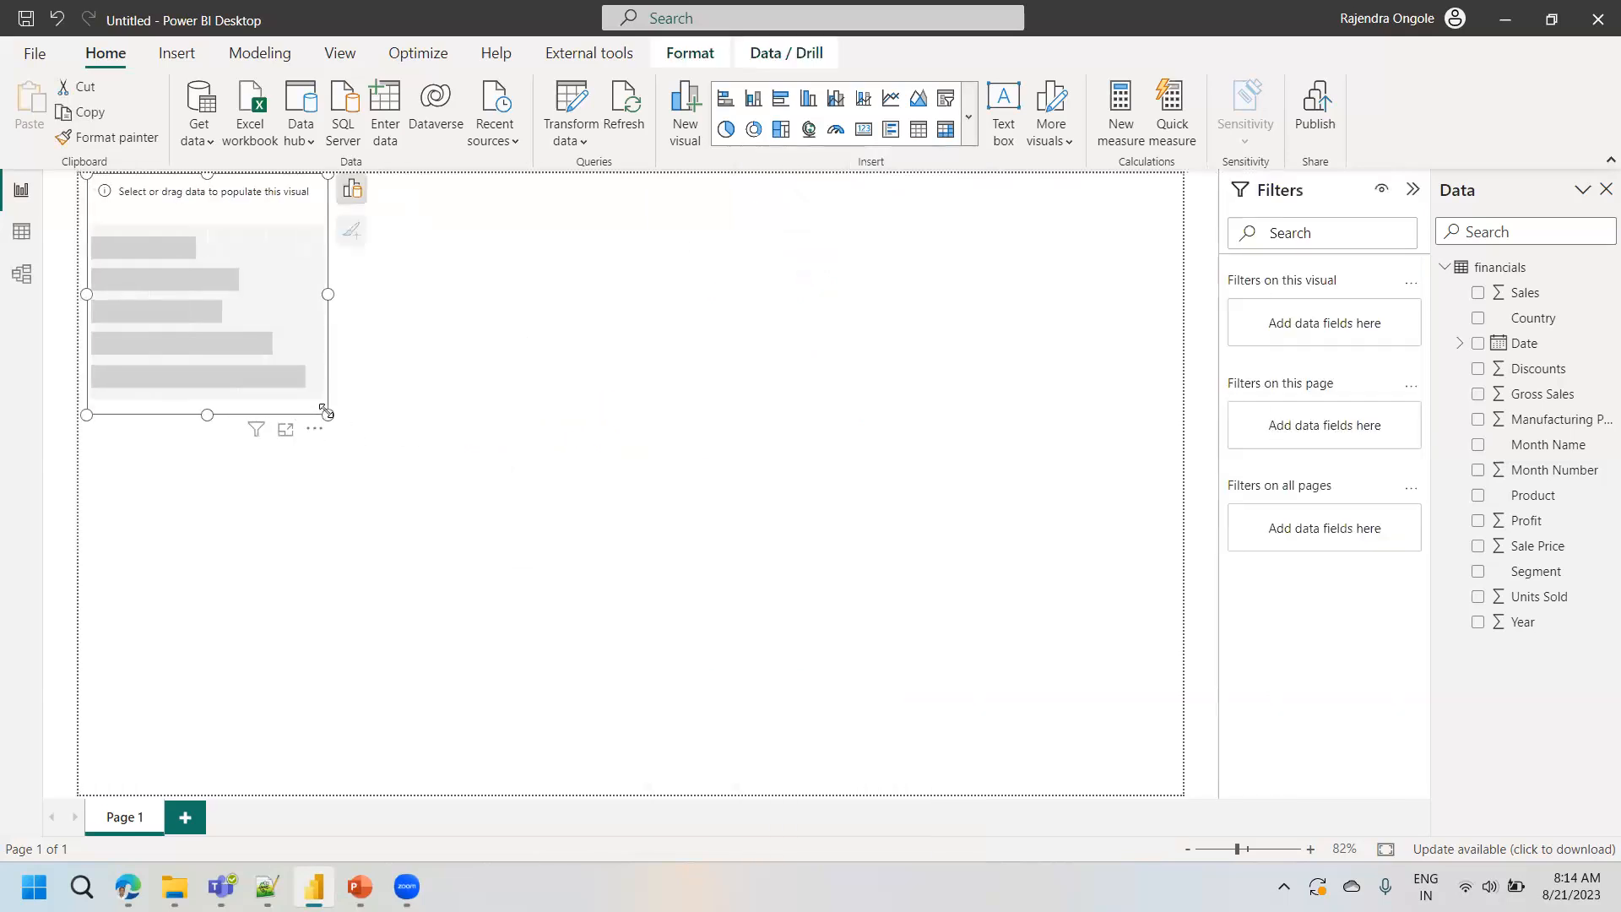
left_click_drag(326, 414, 495, 553)
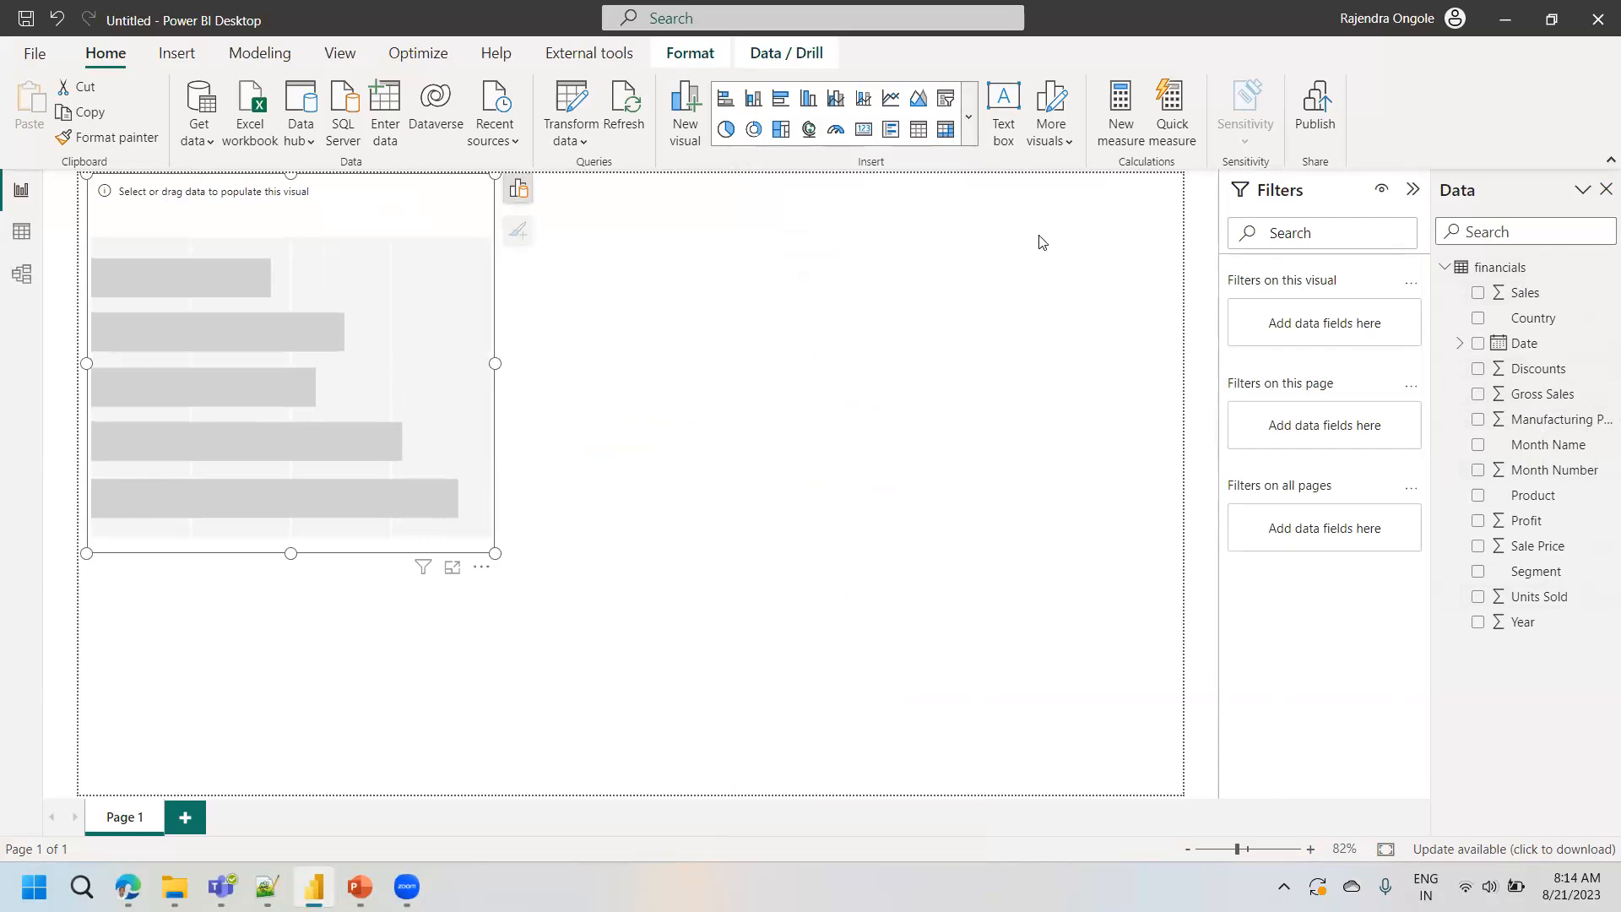
left_click(1477, 319)
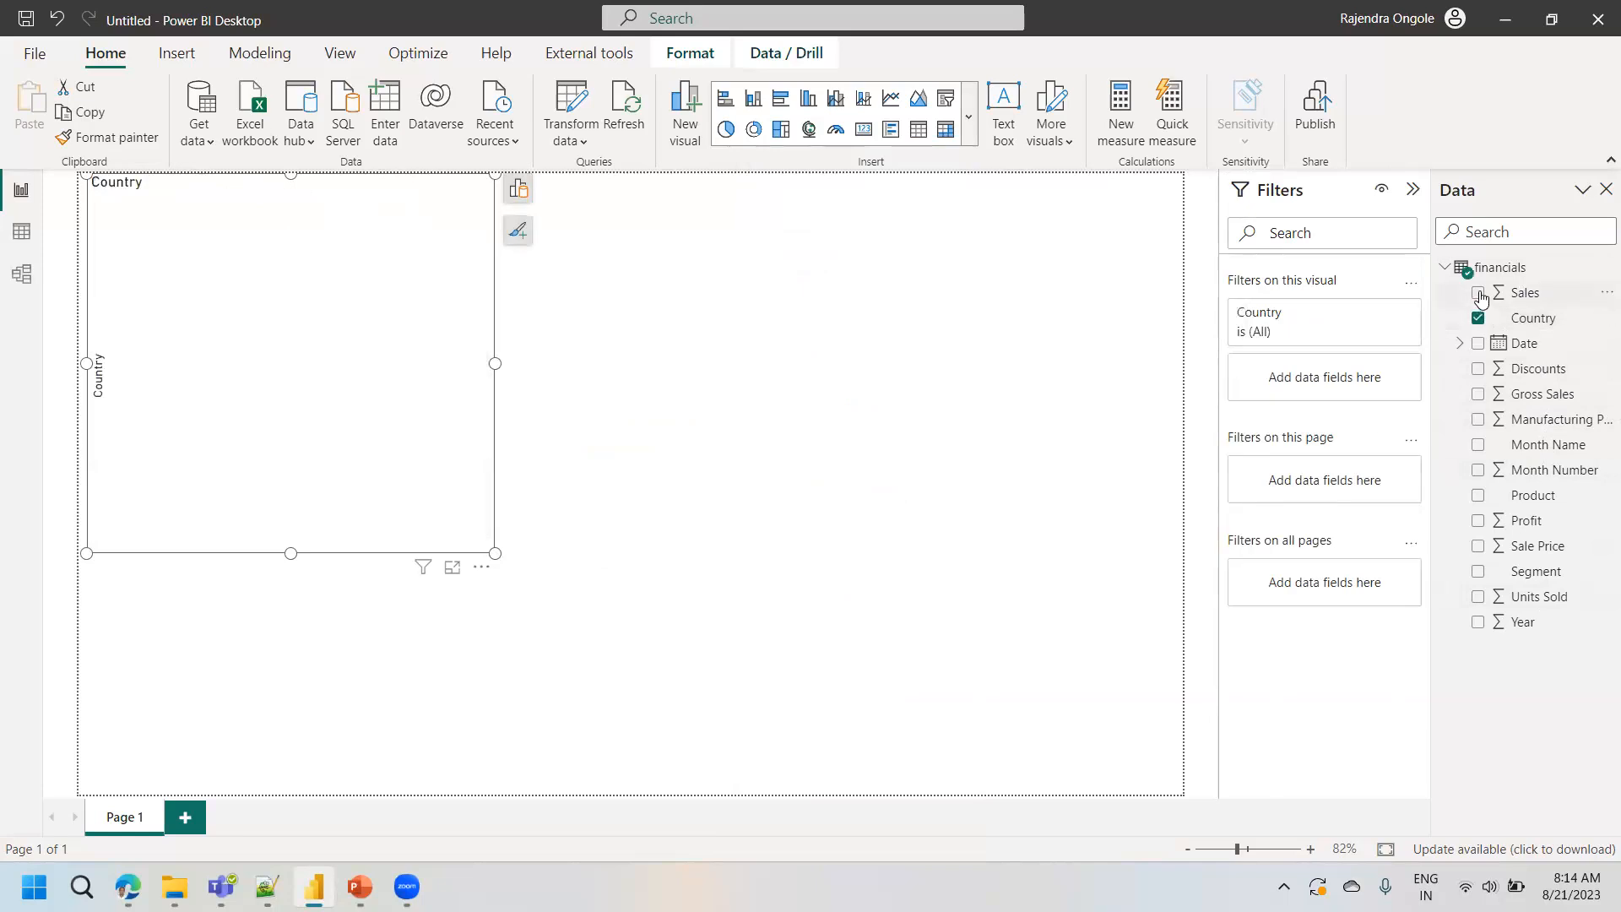
left_click(1477, 293)
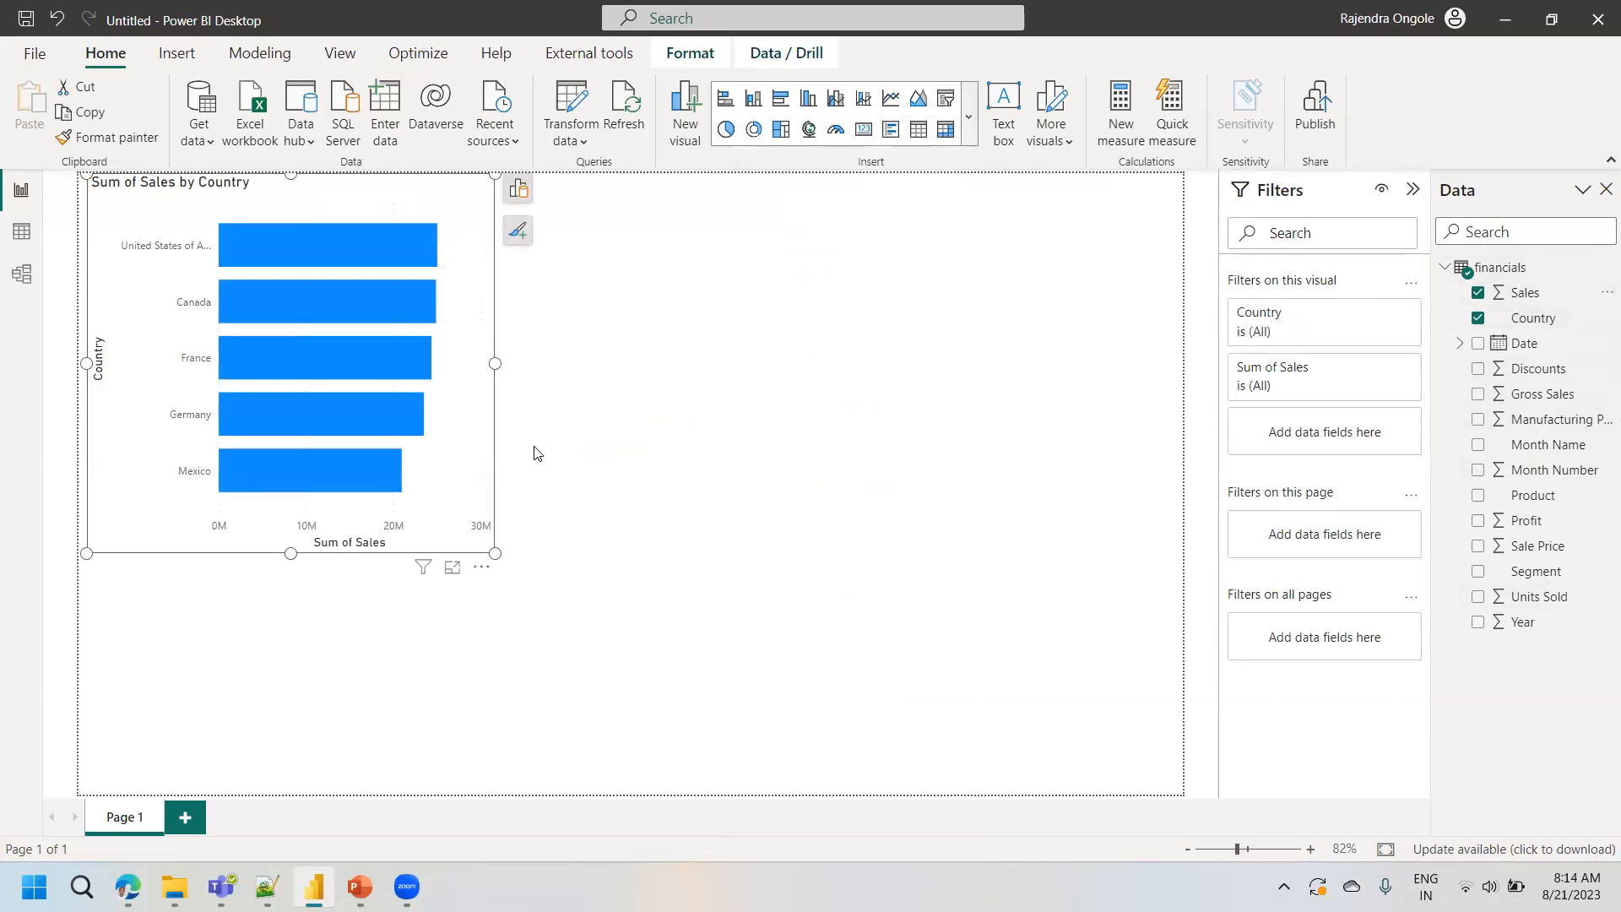
- Clear Country and Sum of Sales from the stacked bar chart's axes, and populate the chart again with the Country and Sales fields
left_click(521, 193)
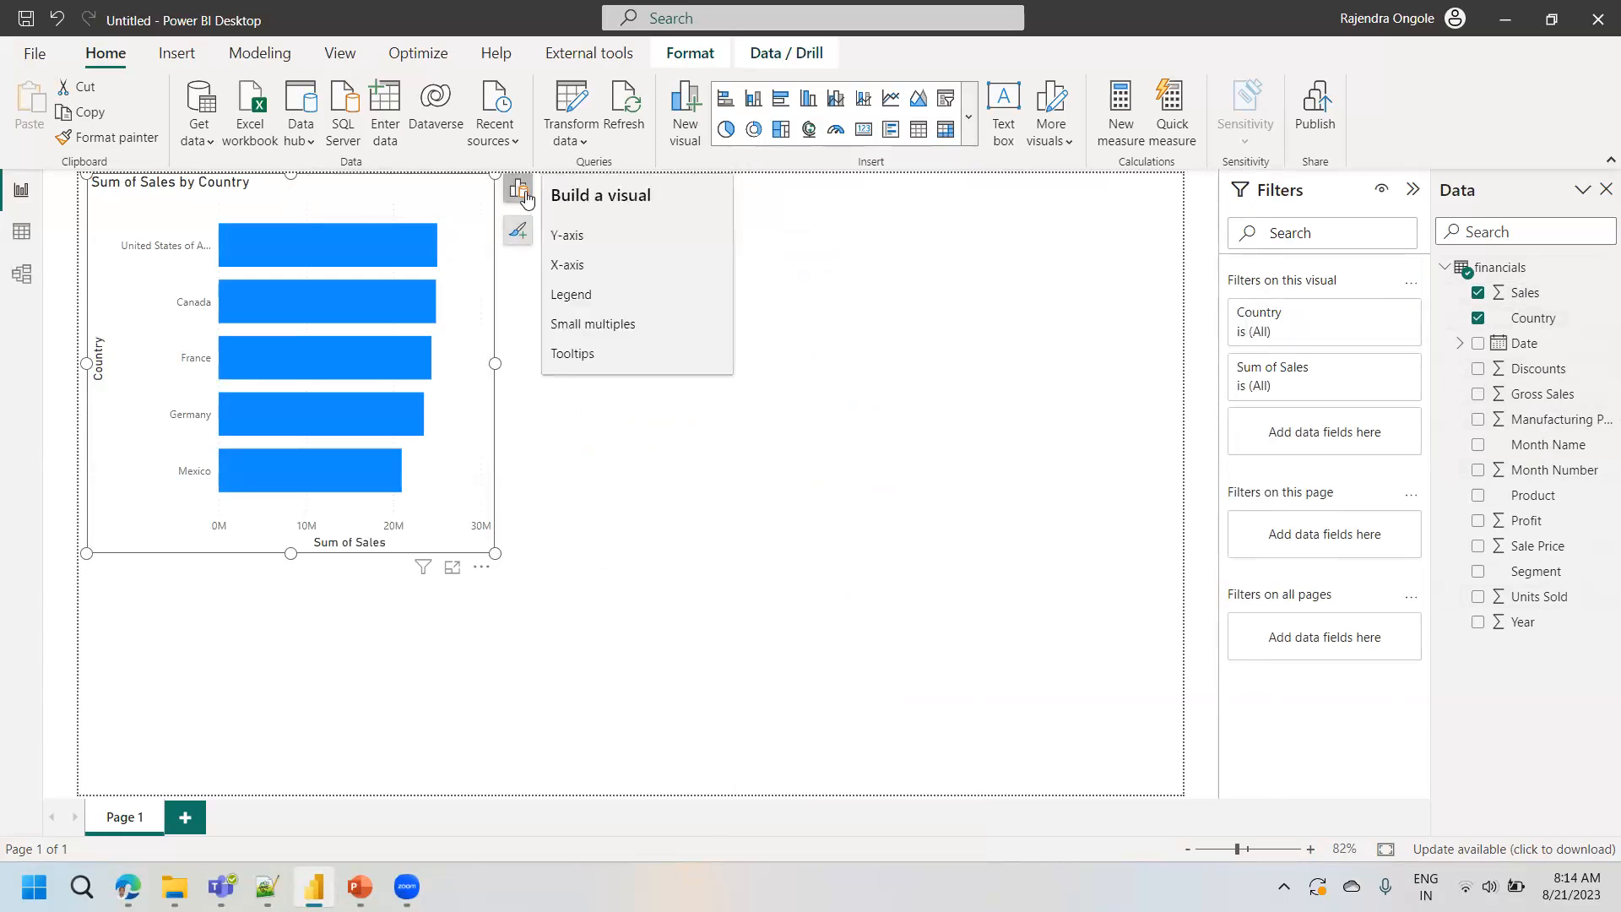
left_click(672, 357)
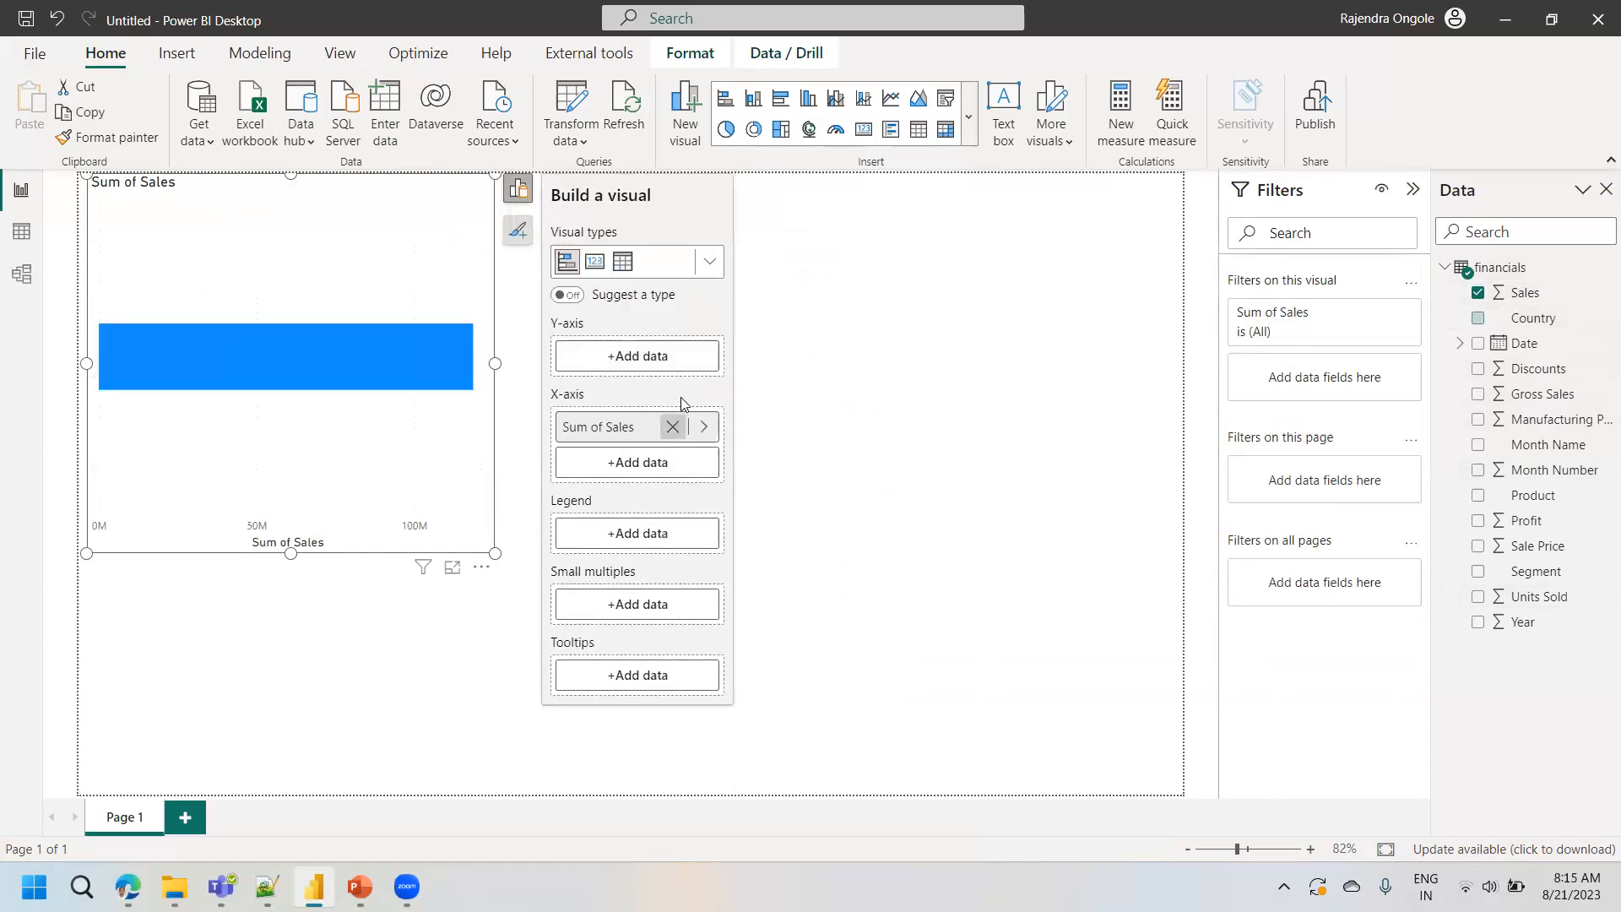
left_click(673, 425)
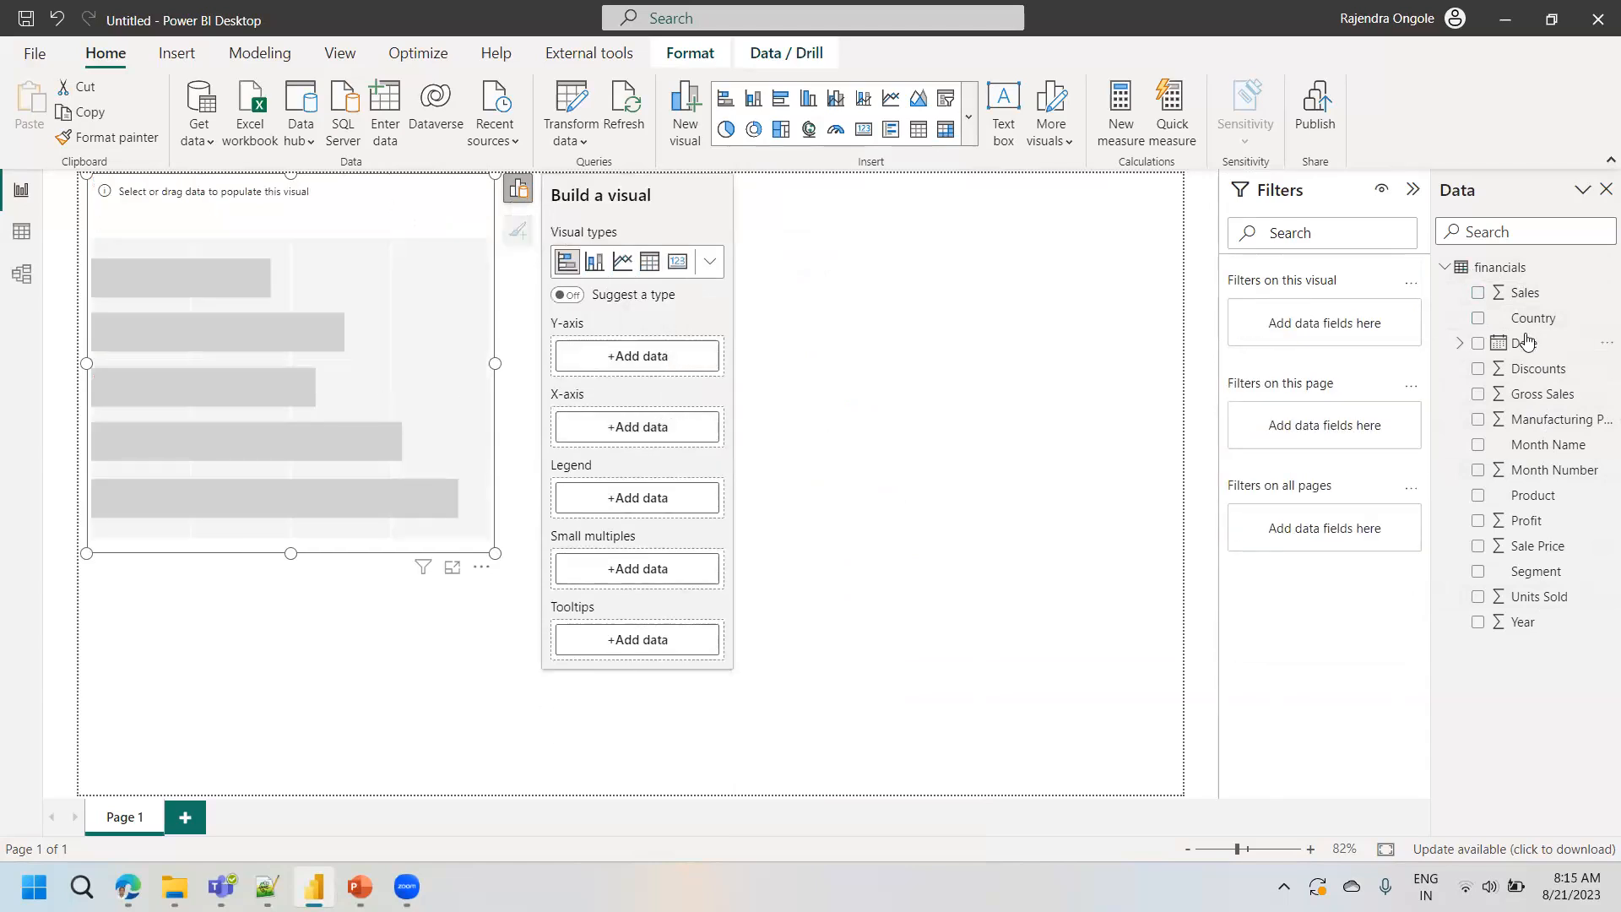
left_click_drag(1535, 319, 304, 304)
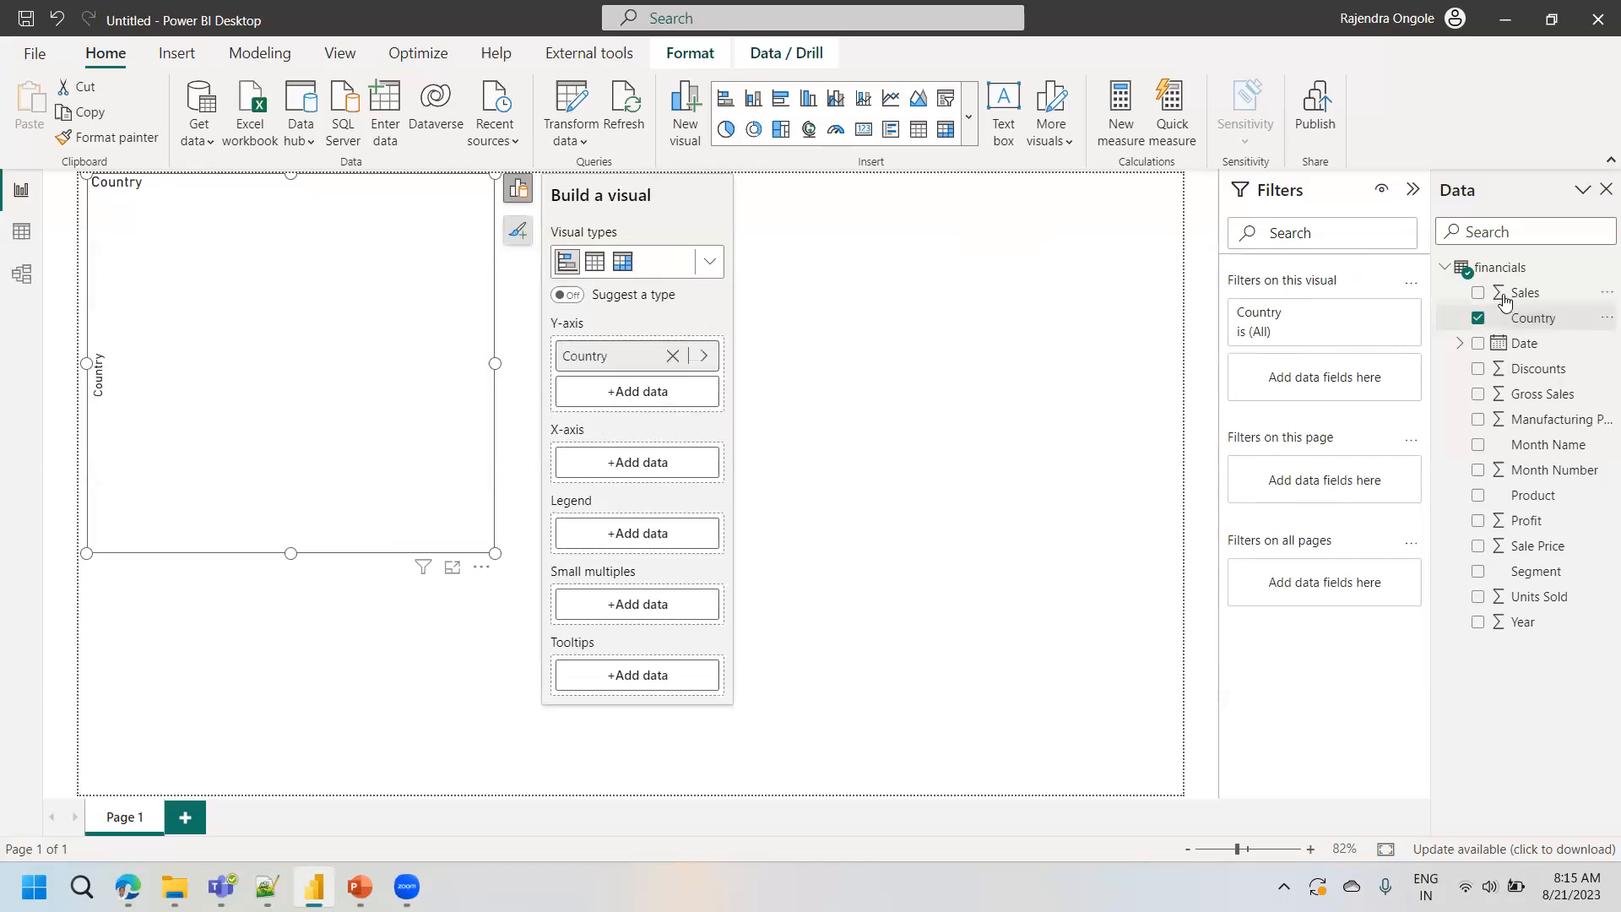
left_click_drag(1512, 292, 317, 270)
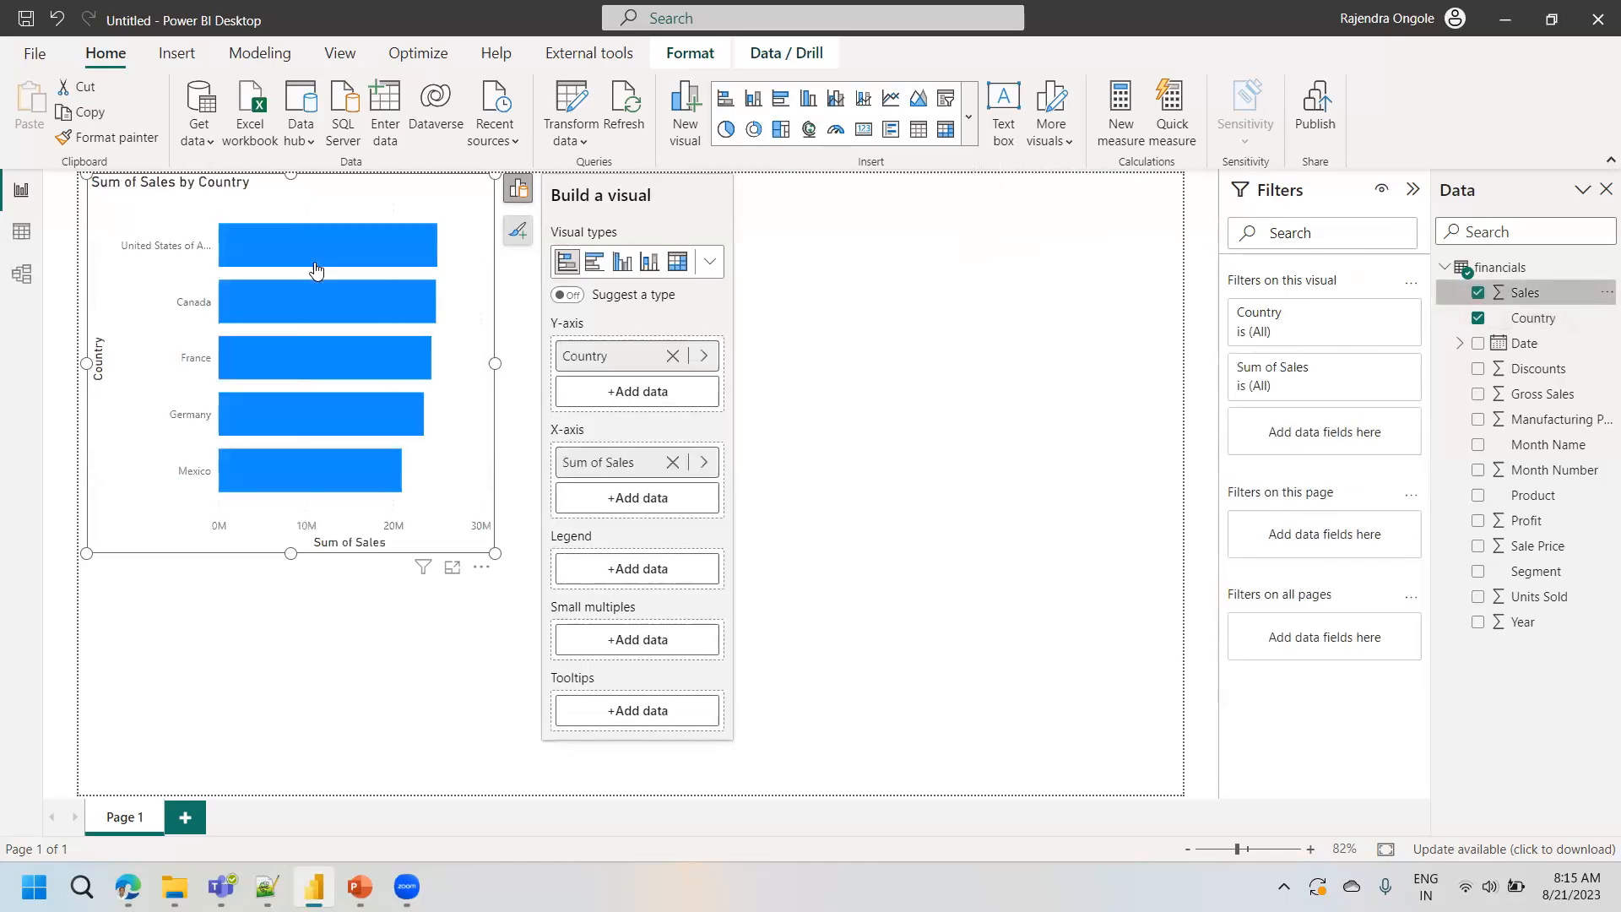
- Remove Sum of Sales from the X-axis and Country from the Y-axis of the stacked bar chart, and reselect the emptied visual
mouse_move(407, 888)
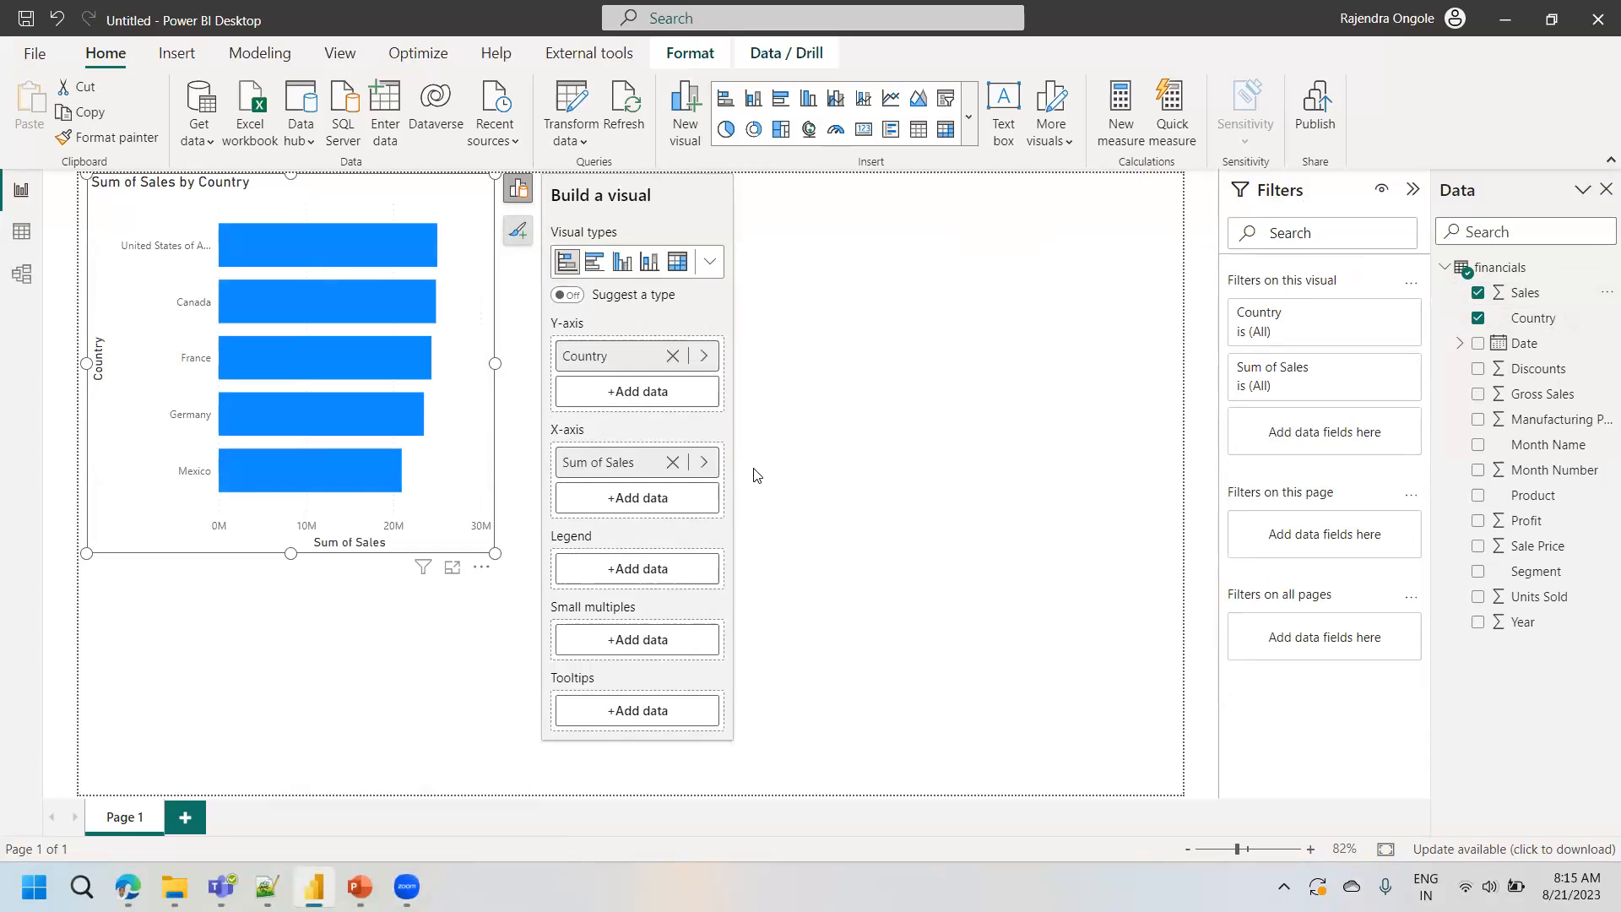
left_click(672, 462)
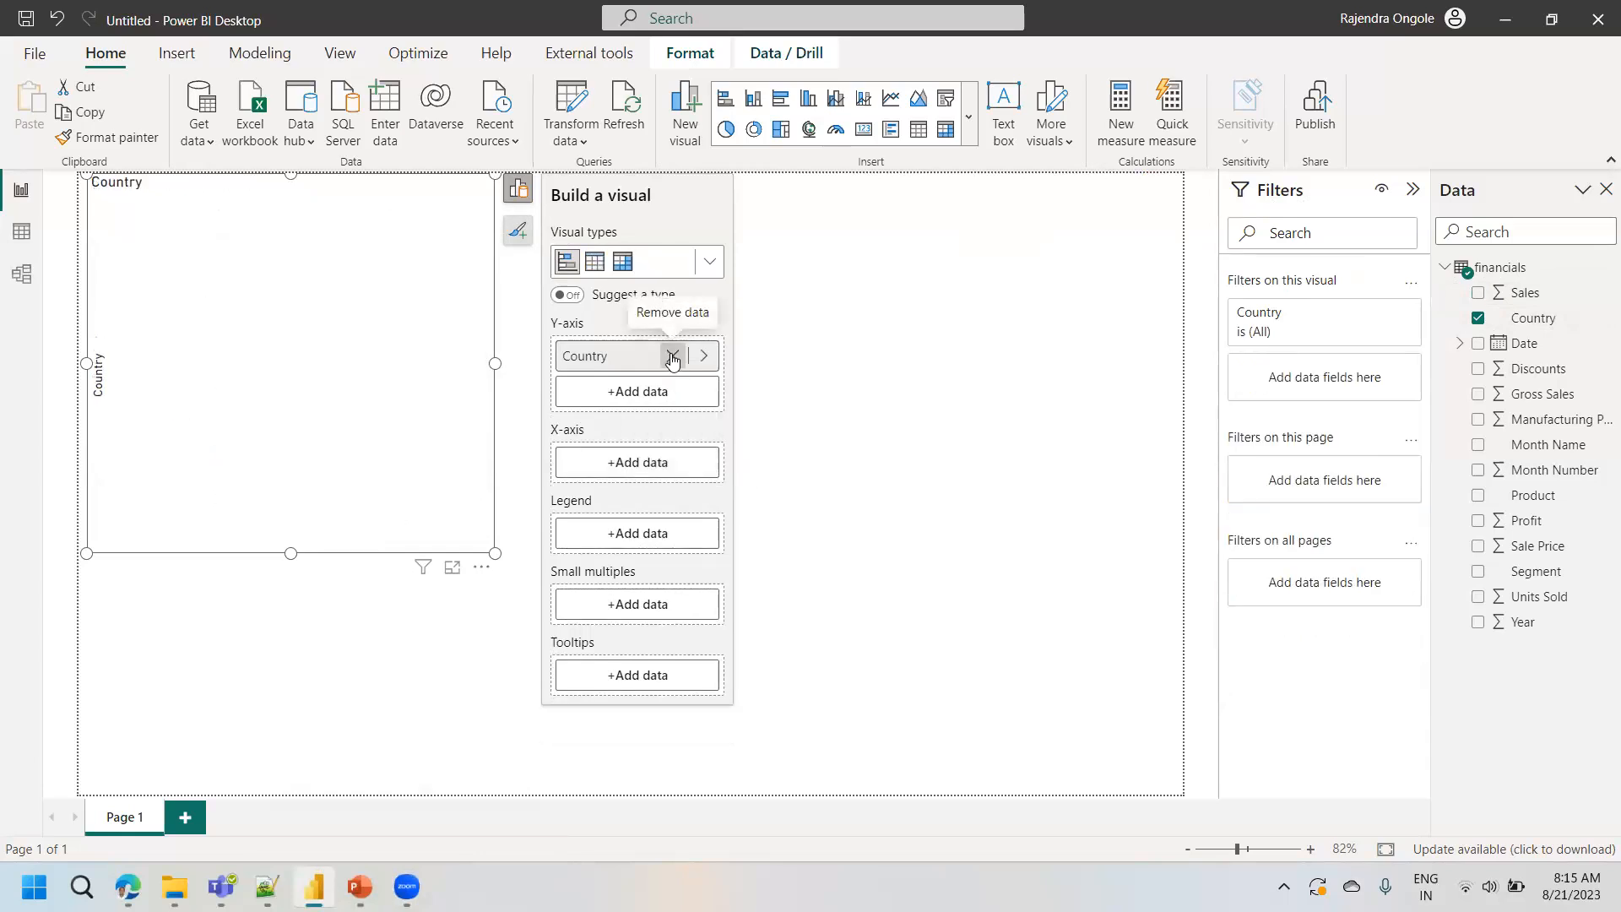
left_click(673, 358)
left_click(824, 356)
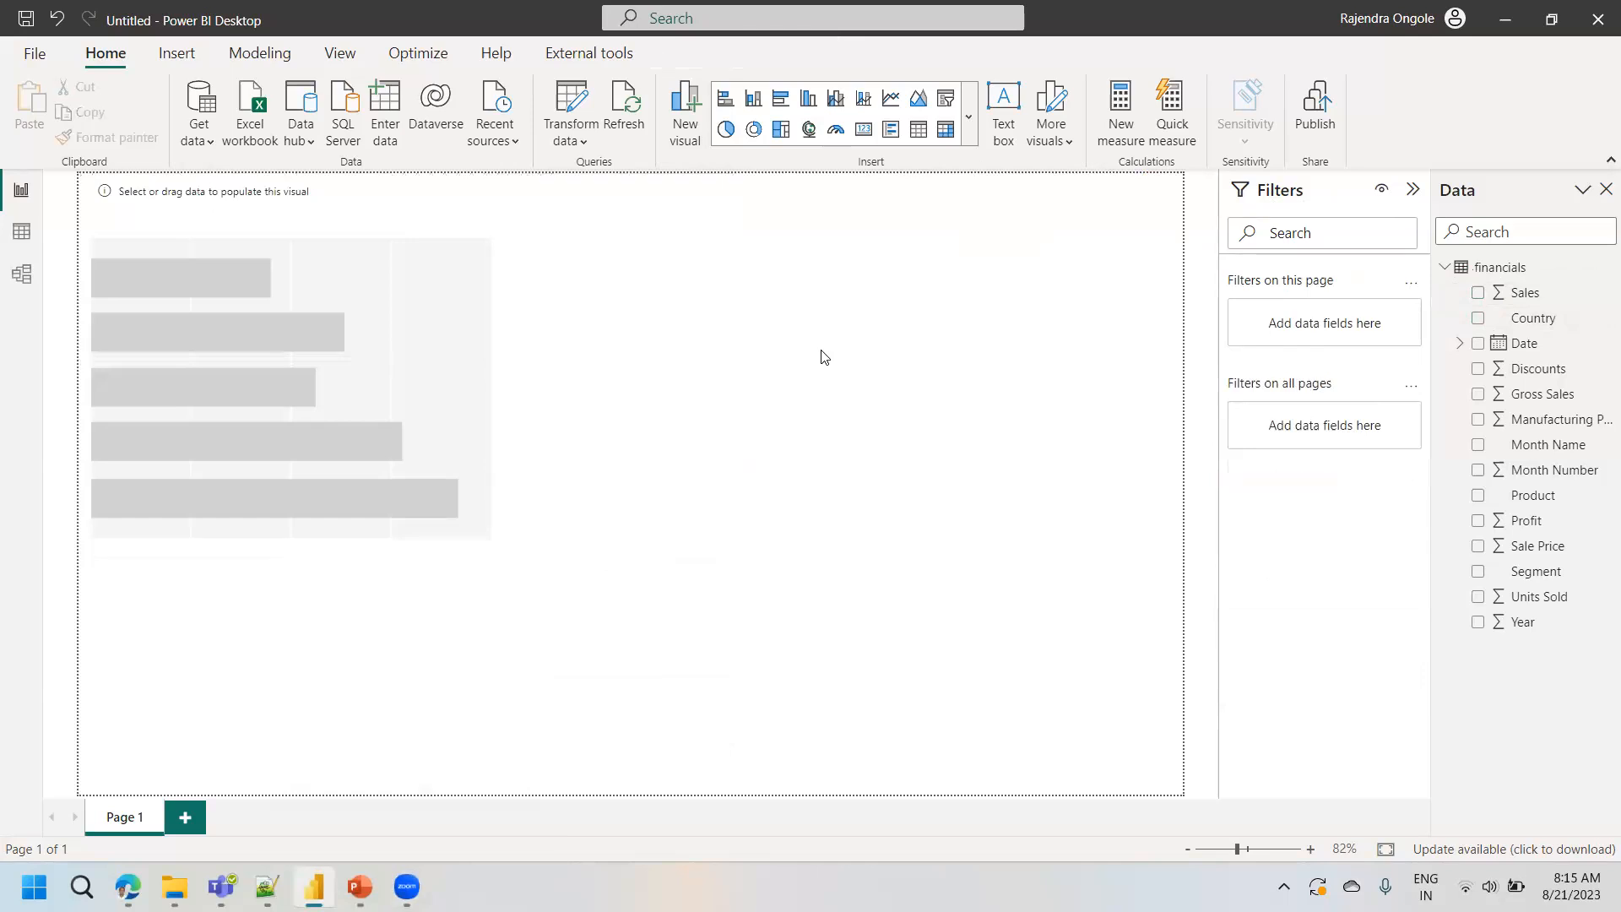
left_click(377, 331)
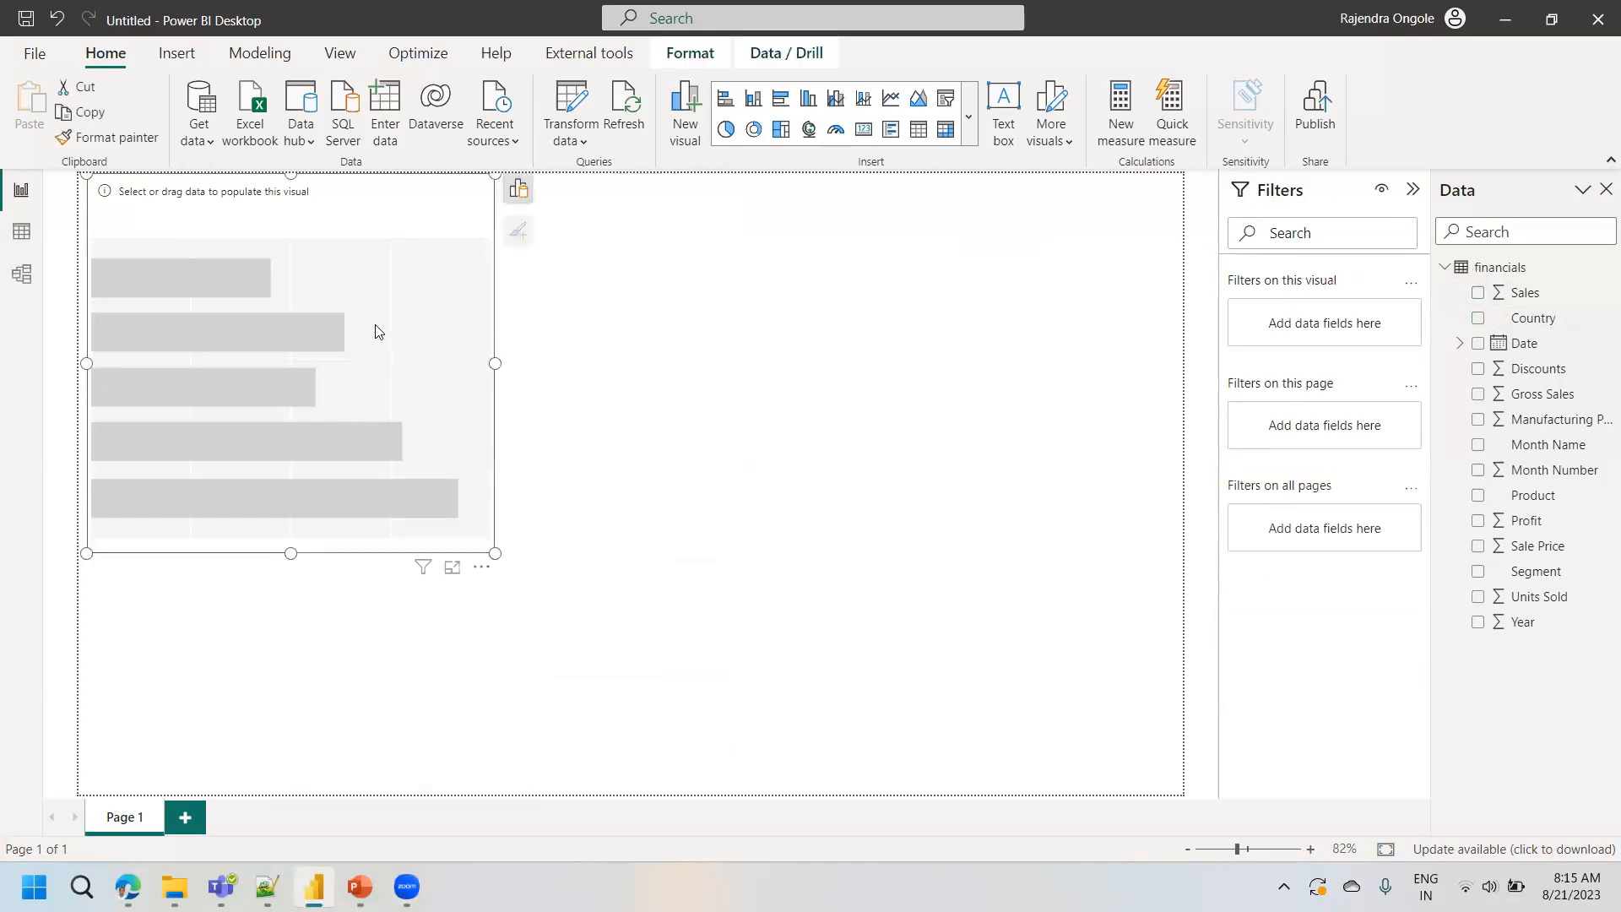
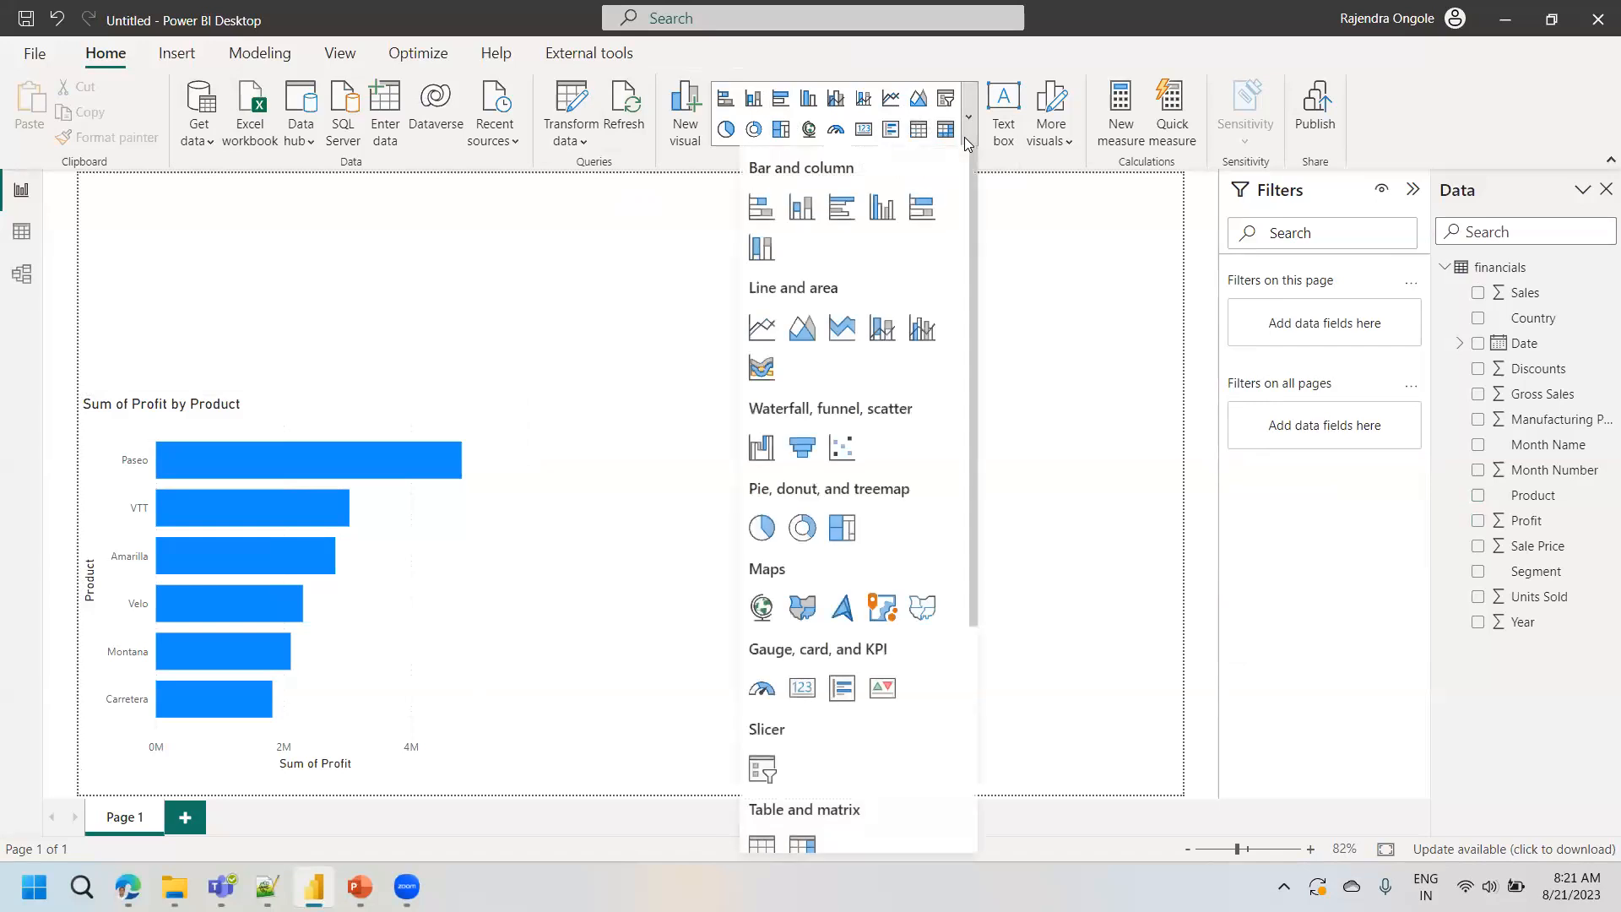
- Open the catalogue of additional Power BI visuals from the visual gallery and browse its listings
left_click_drag(974, 203, 974, 382)
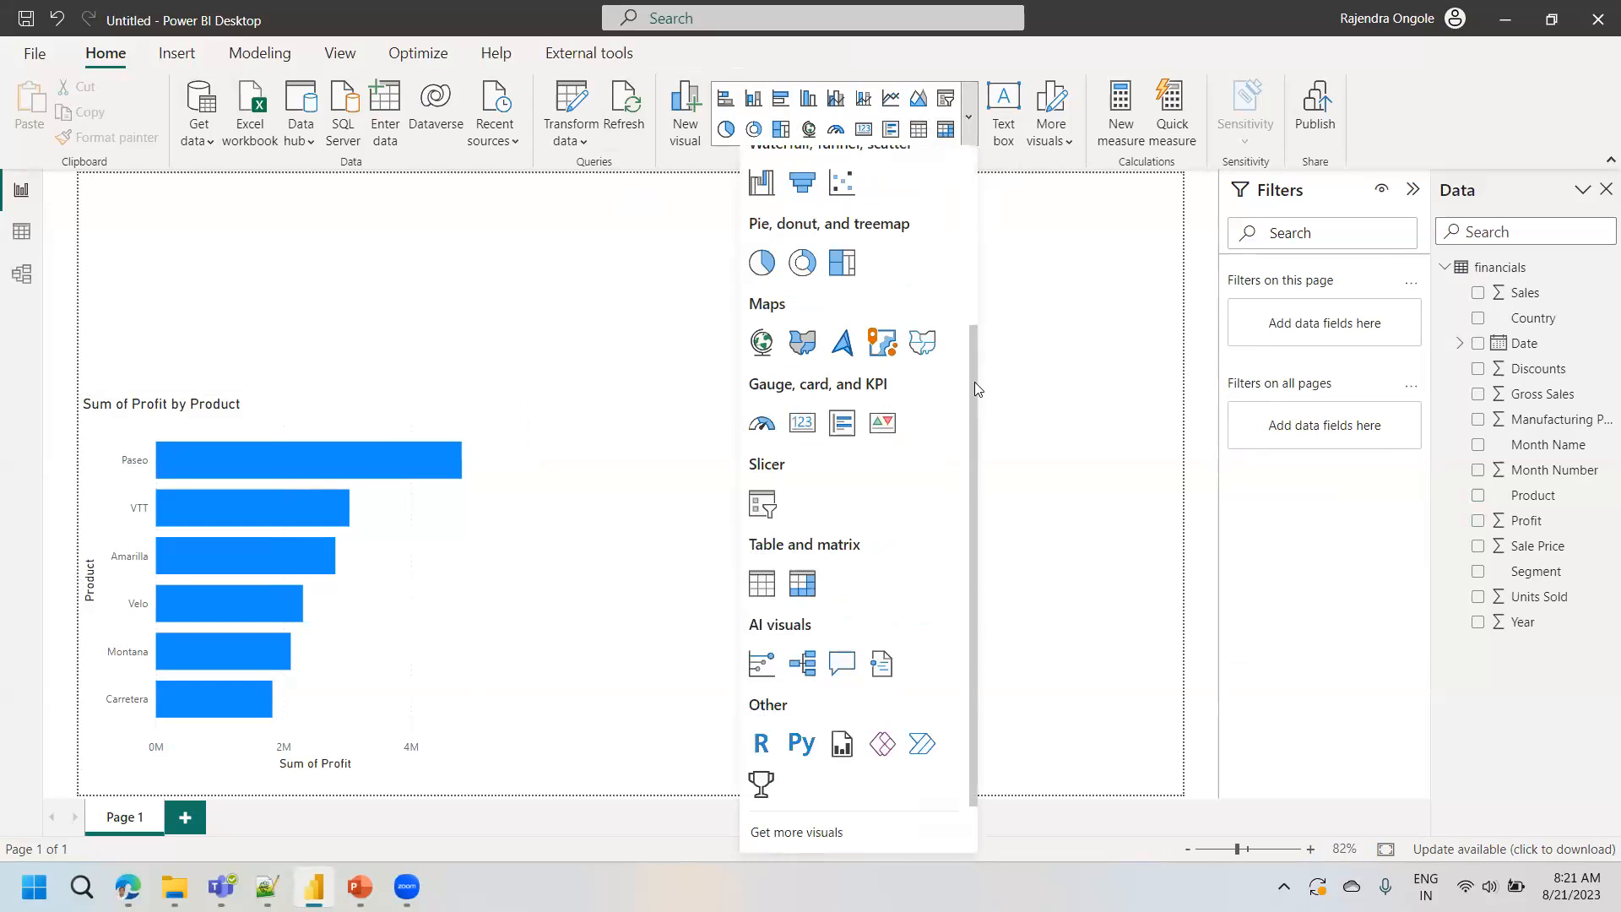
left_click_drag(974, 381, 988, 469)
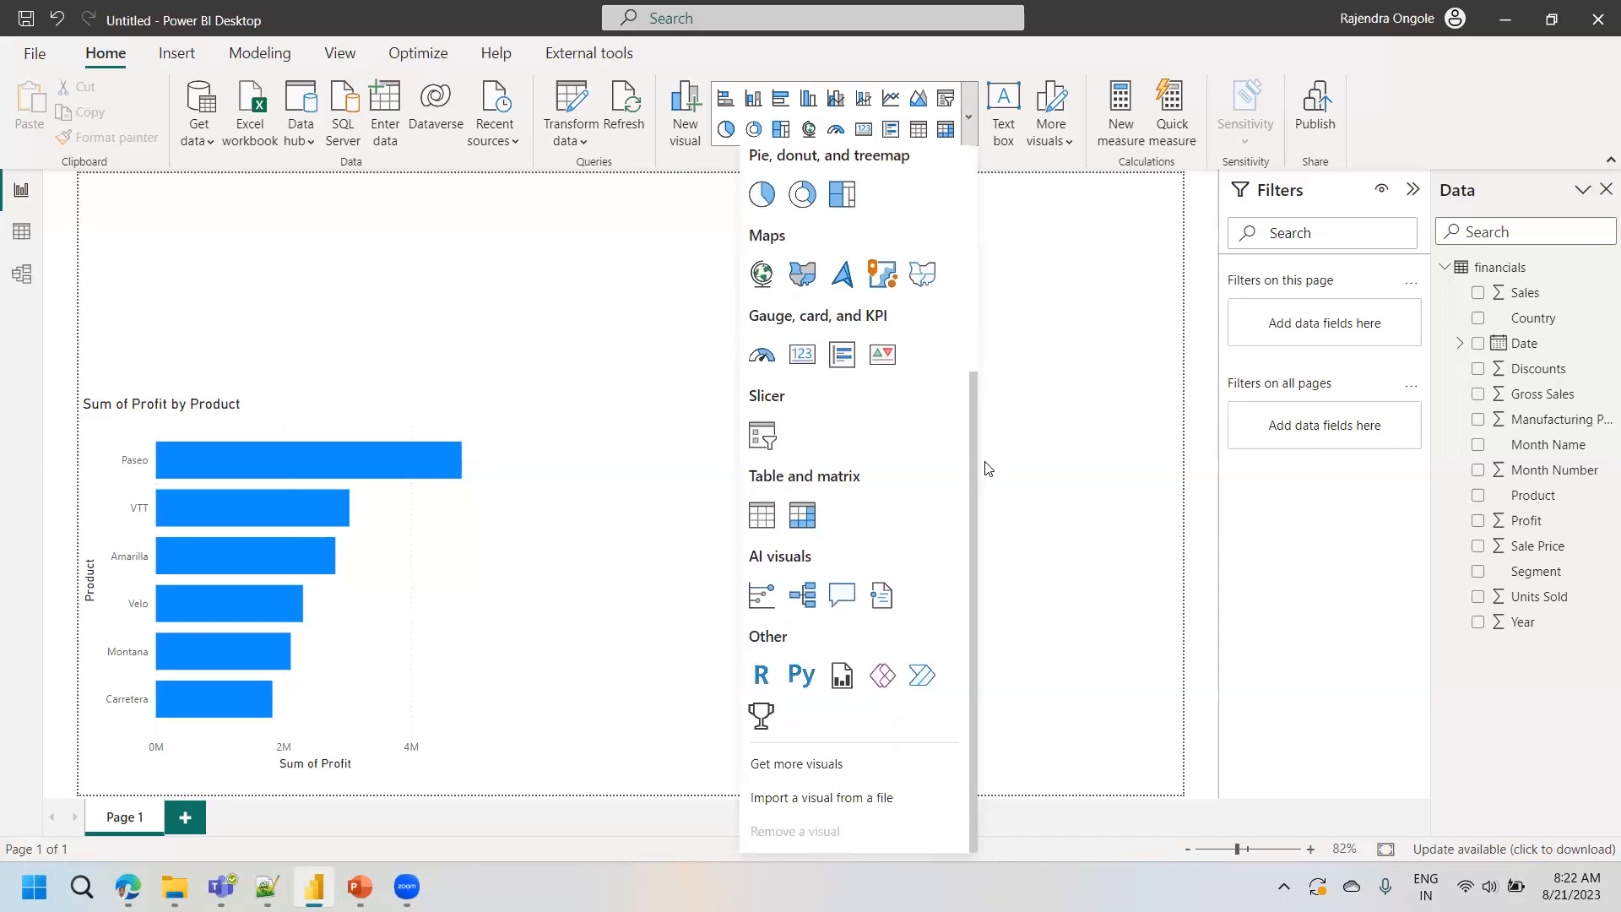
left_click(798, 765)
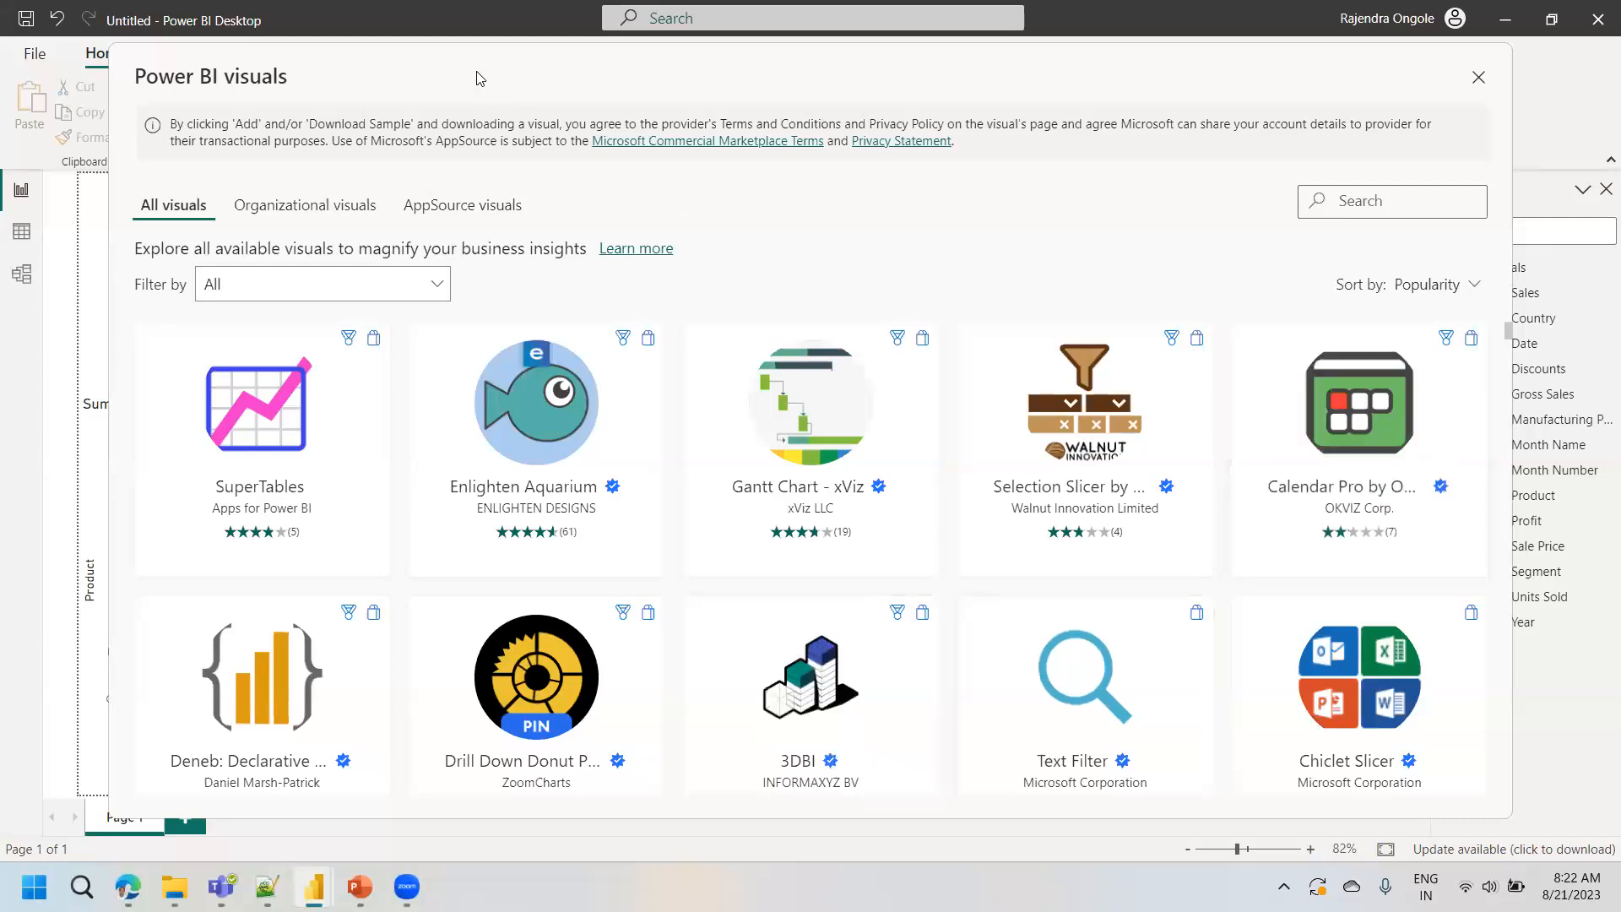
left_click_drag(472, 69, 447, 223)
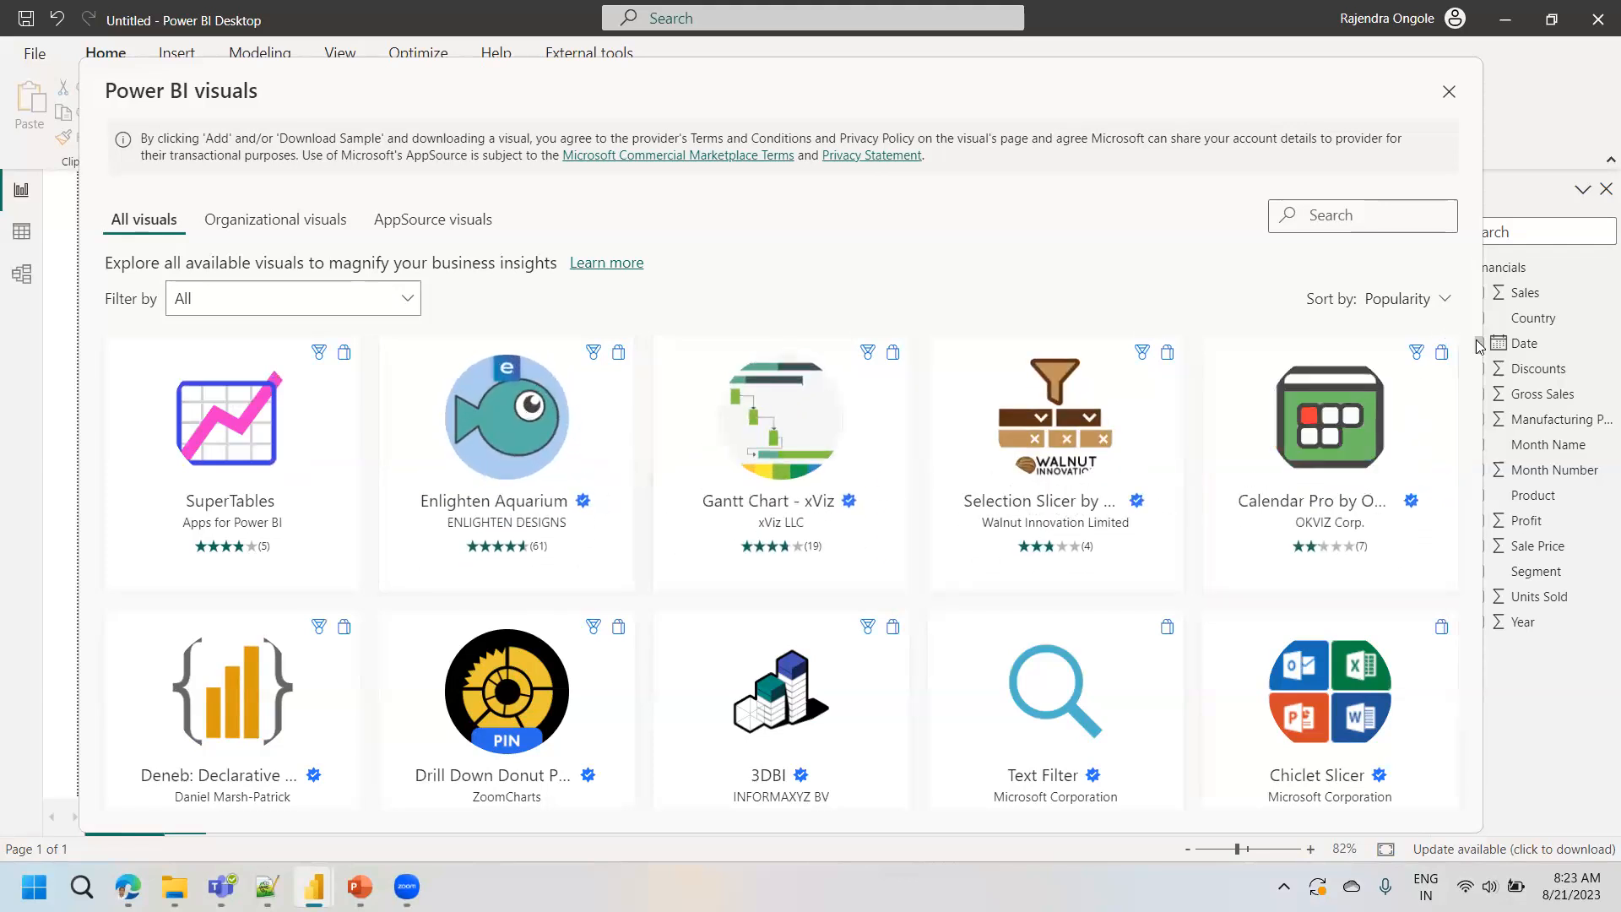
left_click_drag(1483, 347, 1479, 281)
- Search the catalogue of available visuals for "adva" and look through the matching visuals
left_click(1323, 213)
type("admi")
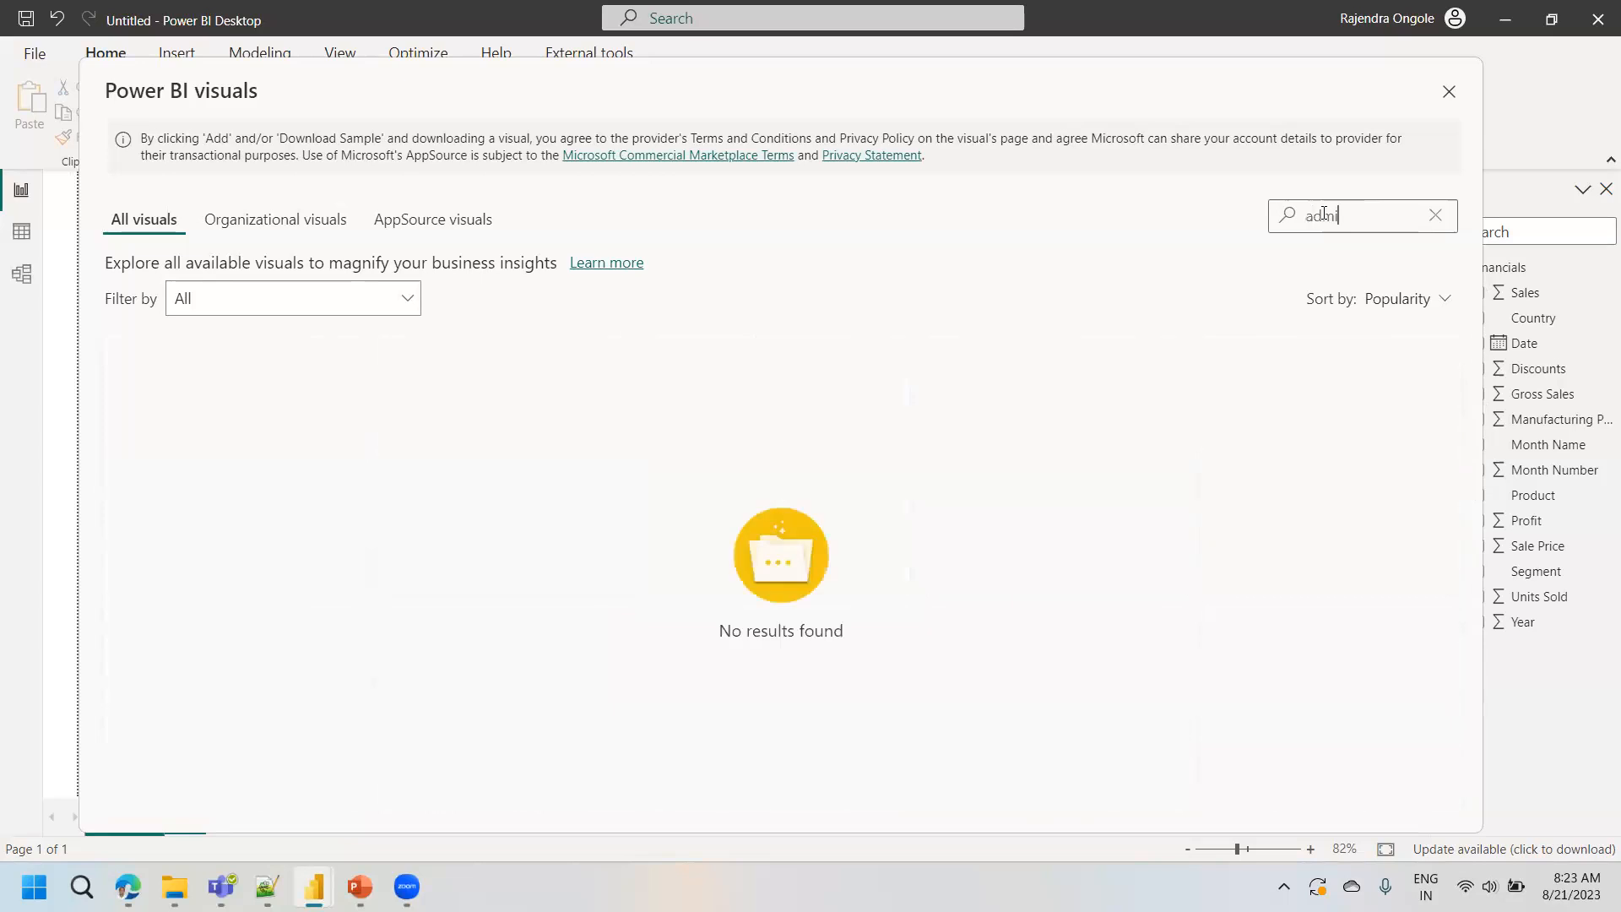
key("BackSpace")
key("BackSpace")
type("va")
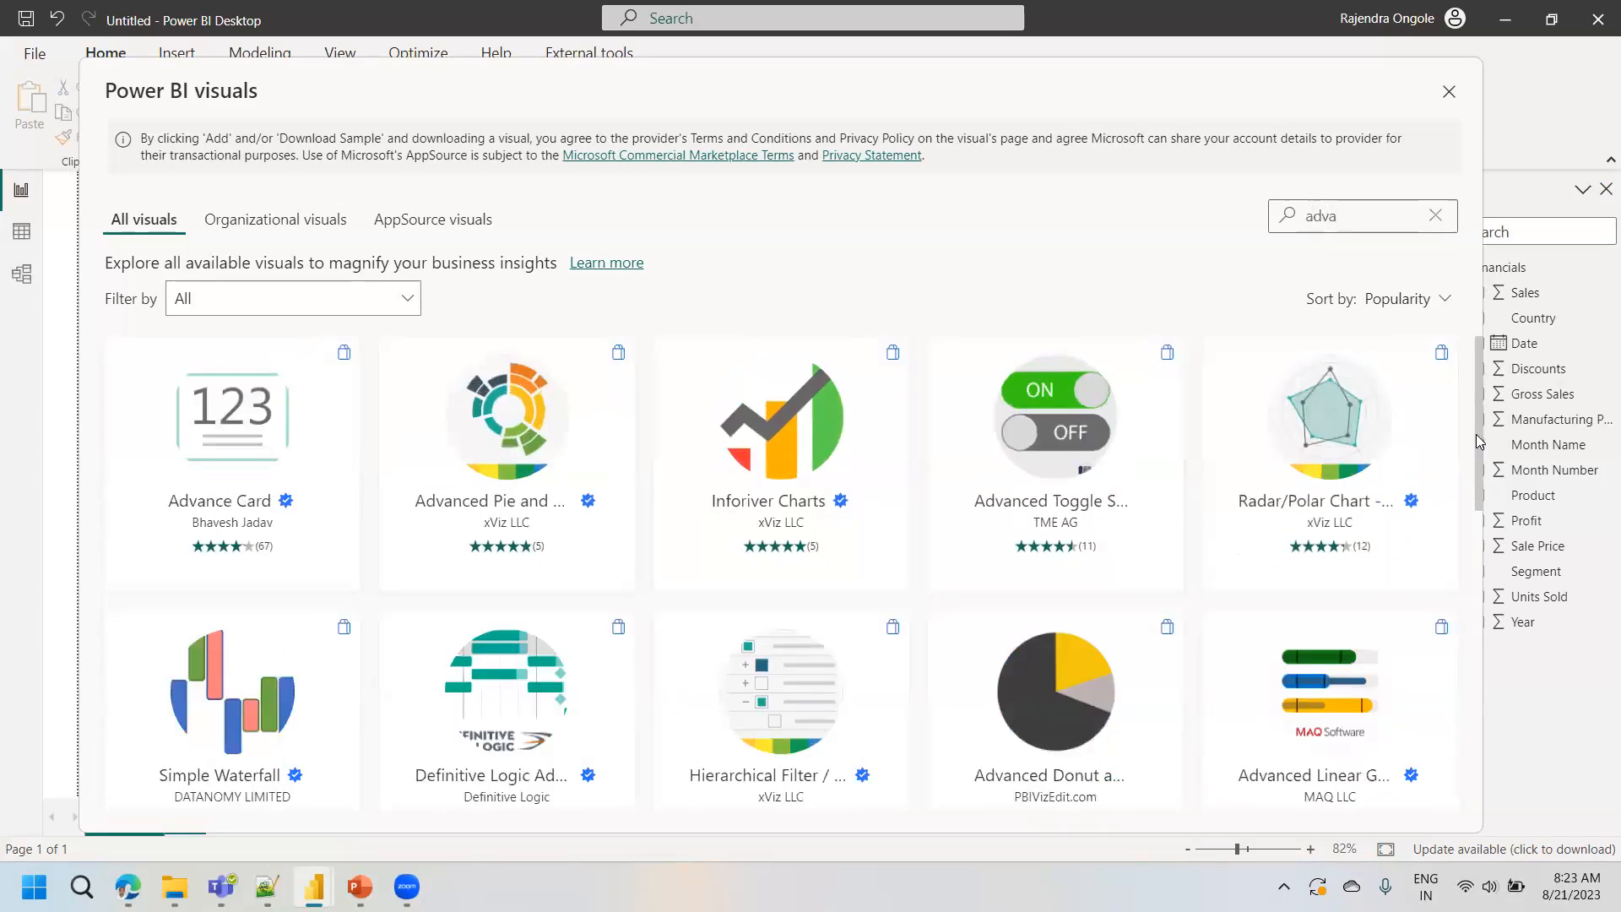
left_click_drag(1479, 441, 1482, 466)
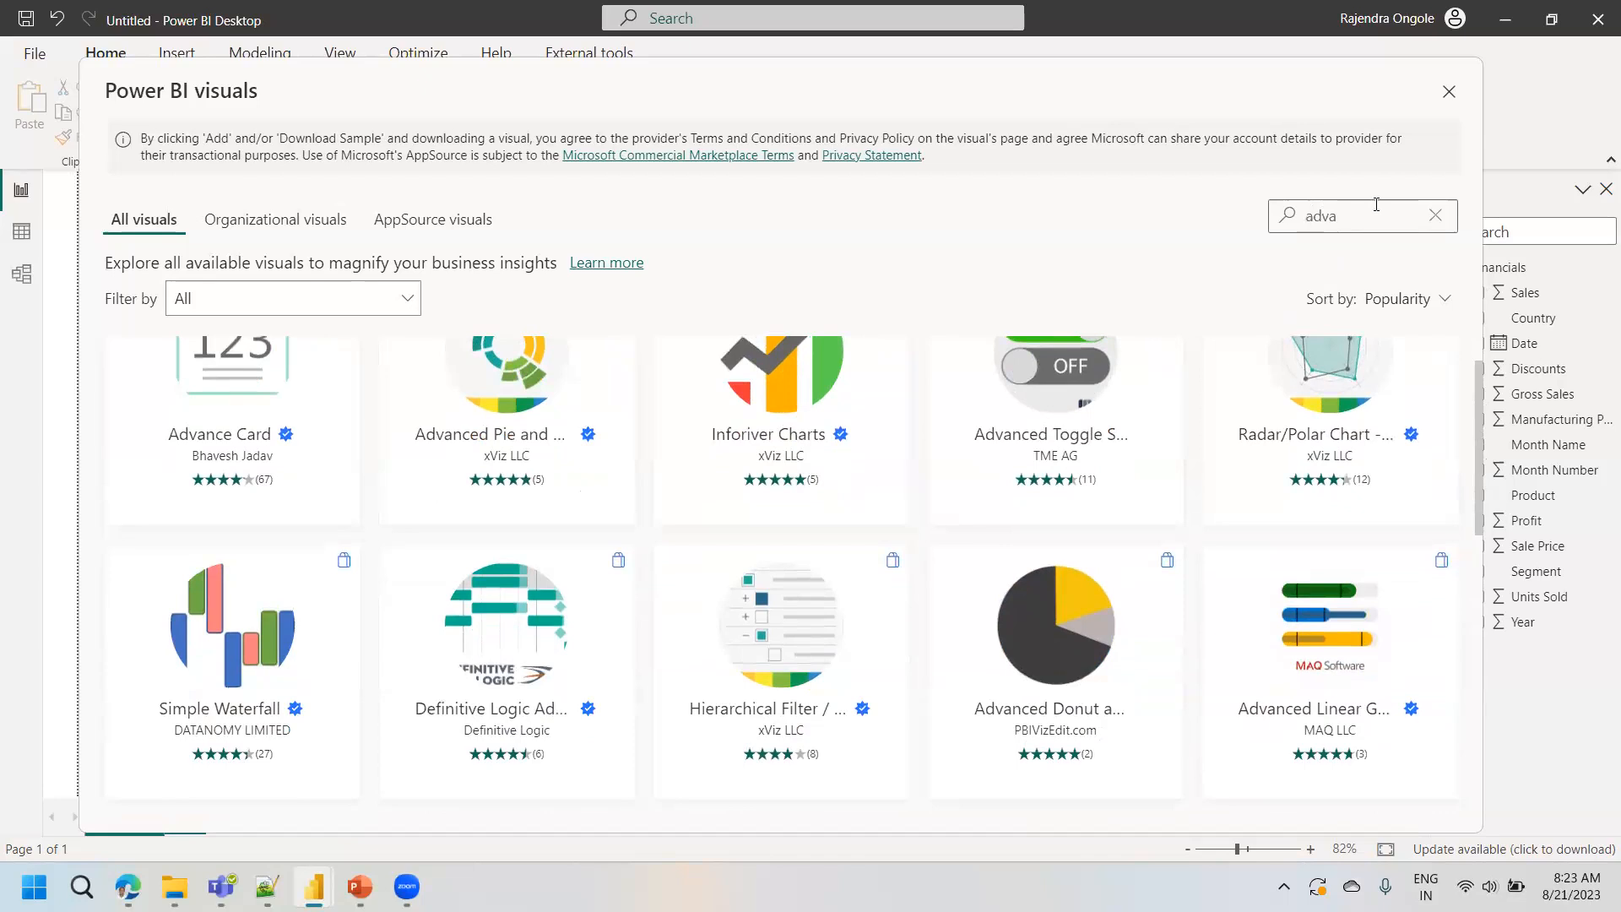
- Search the catalogue for "donut" and import the Drill Down Donut PRO by ZoomCharts visual into the report
left_click_drag(1376, 206, 1235, 234)
type("donut")
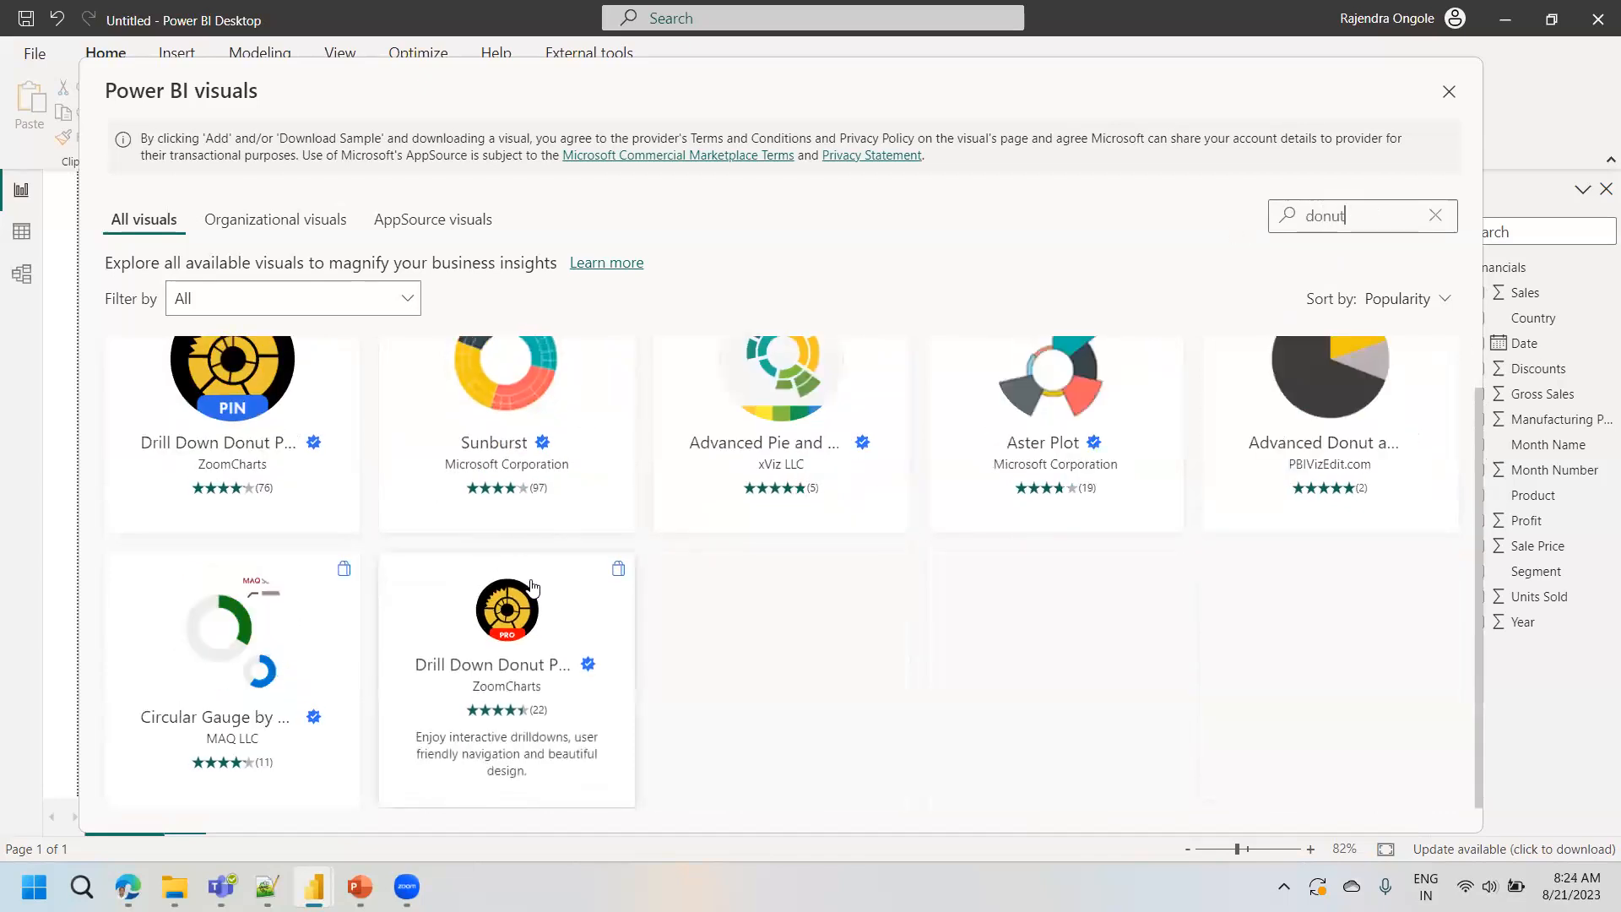
left_click(530, 583)
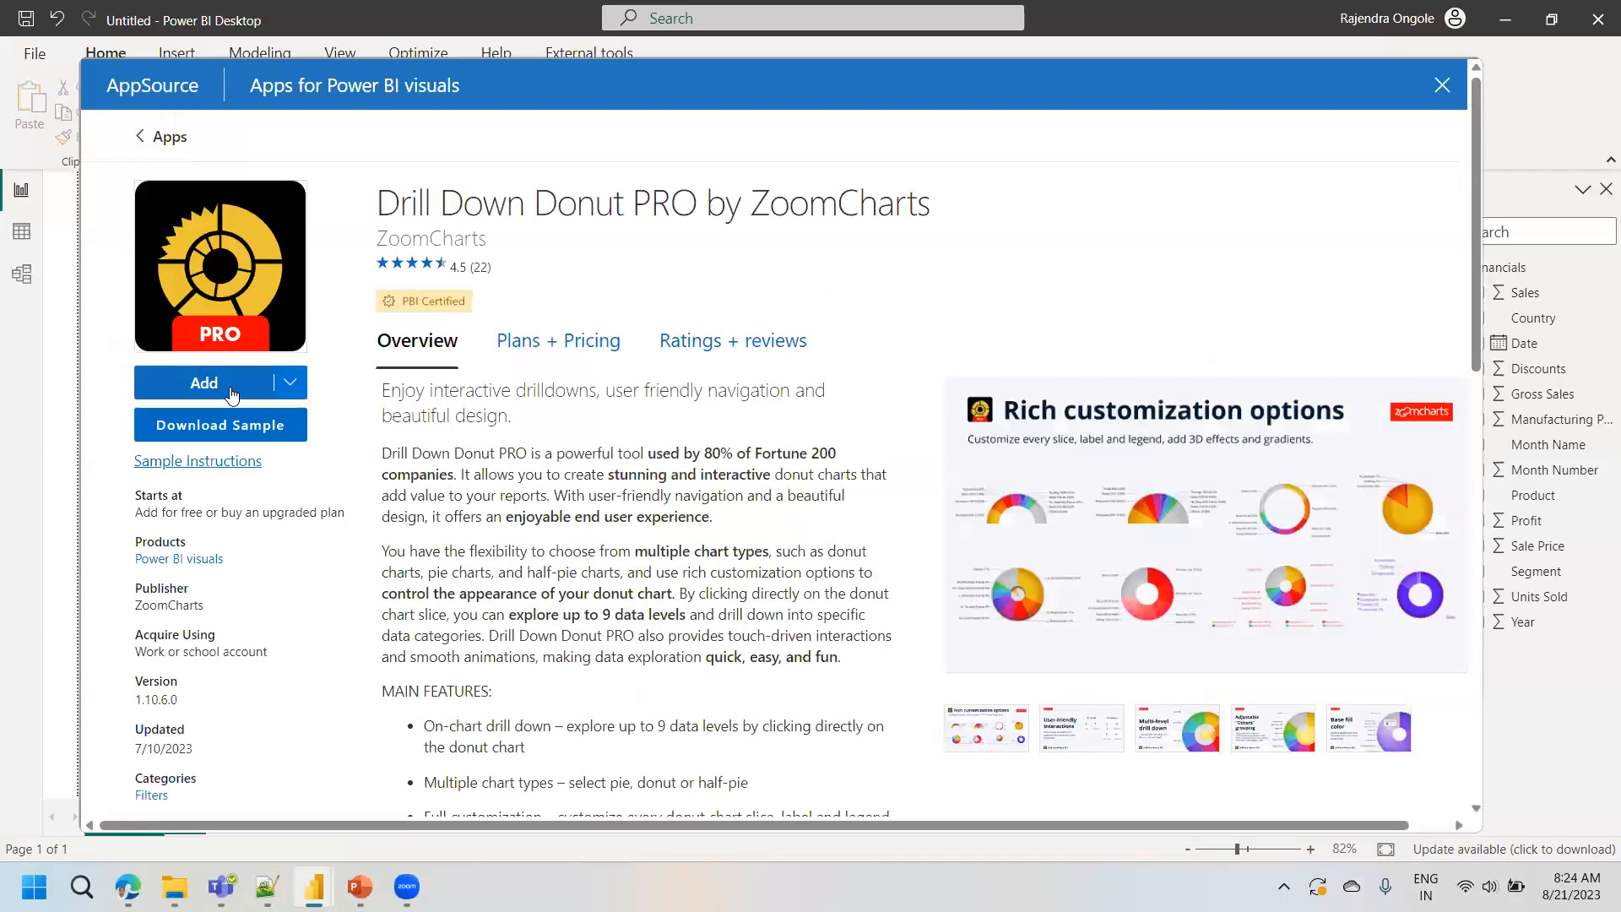
left_click(204, 385)
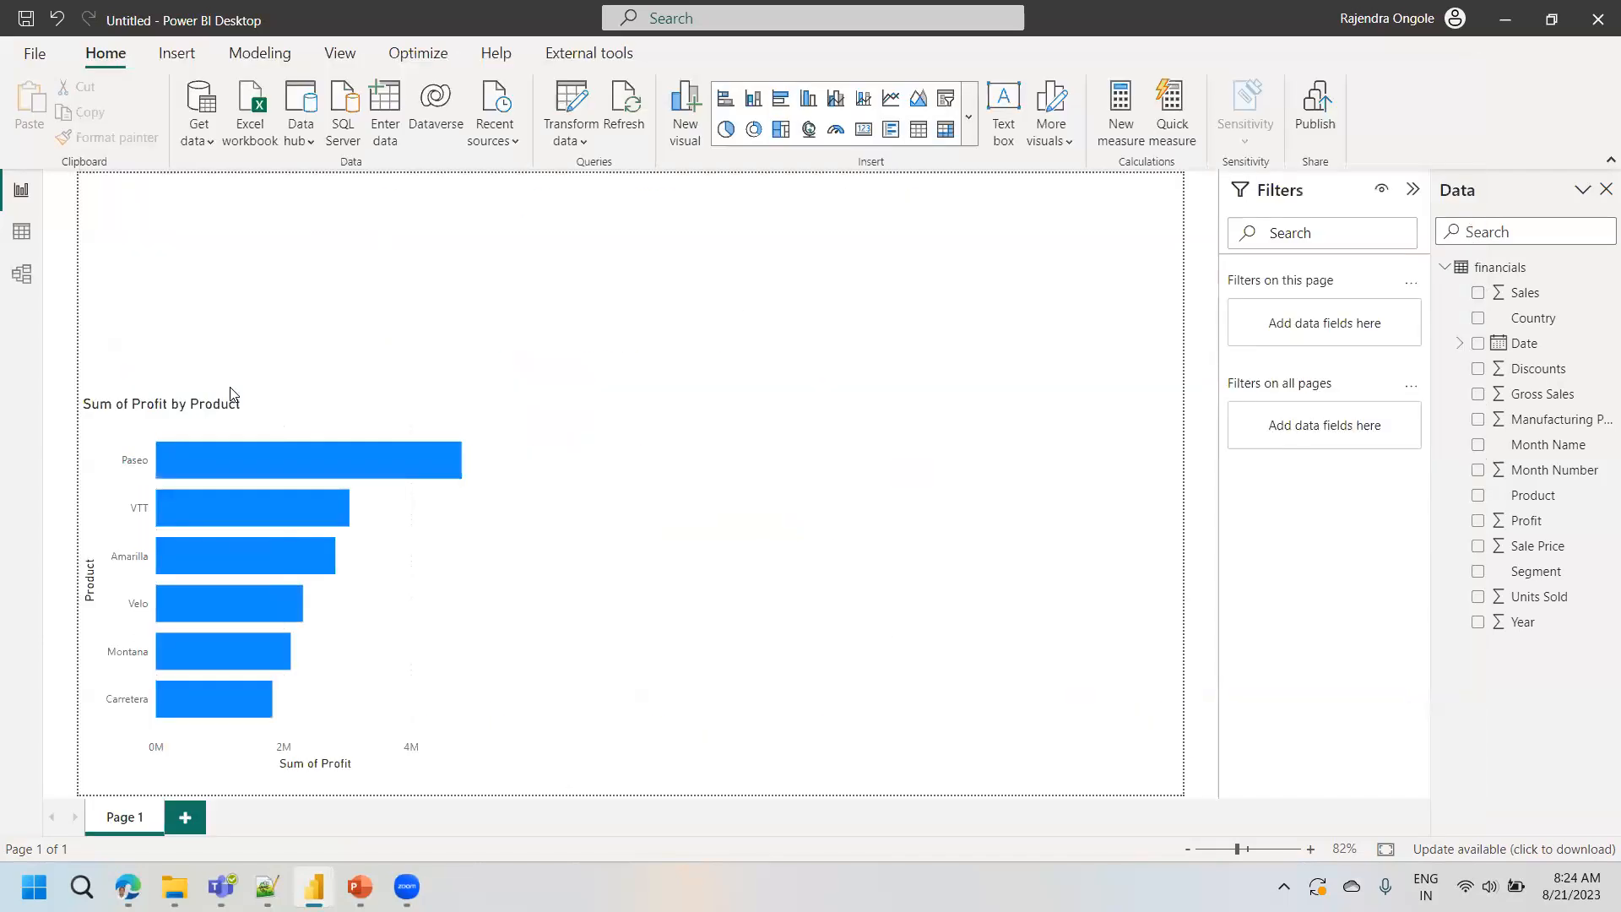
left_click(973, 142)
scroll(976, 251, "down", 3)
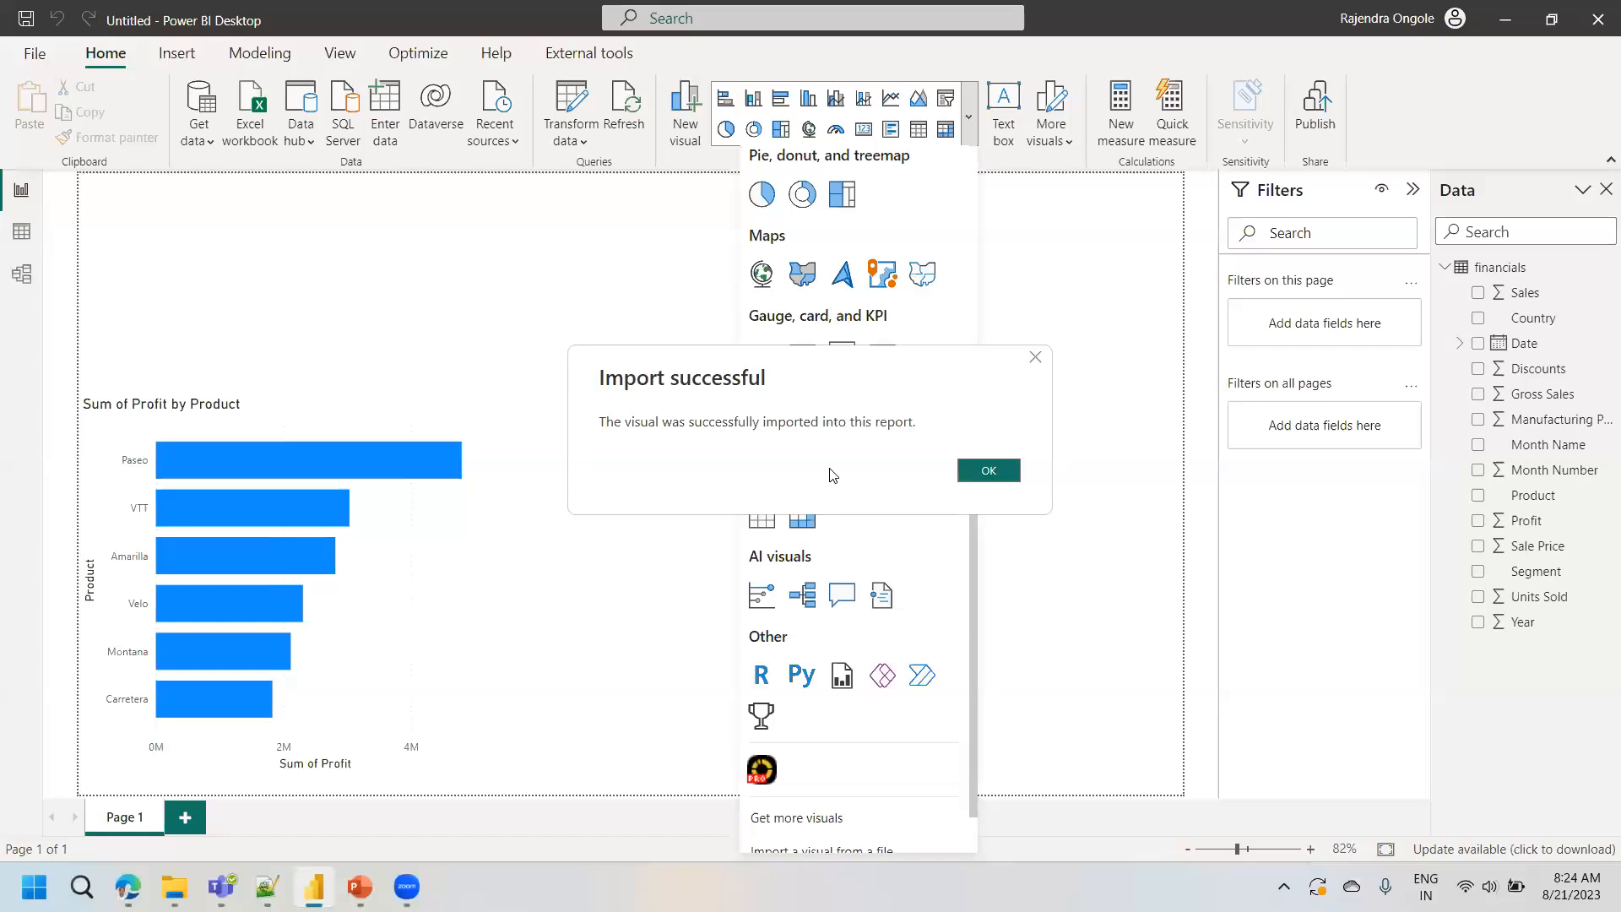
left_click(989, 471)
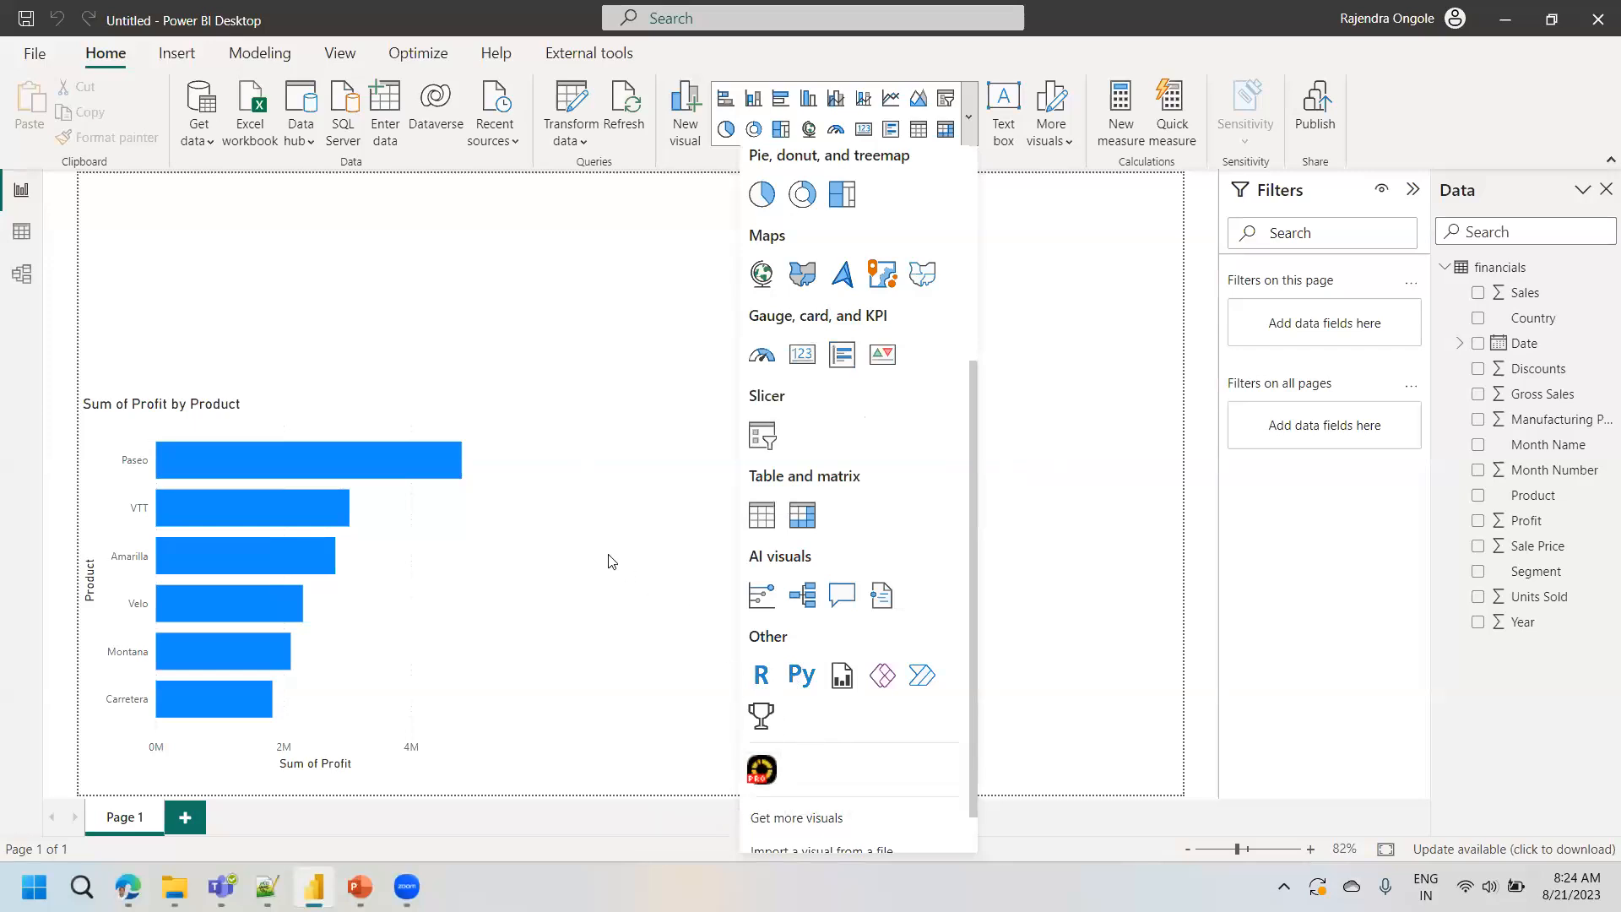
left_click(686, 639)
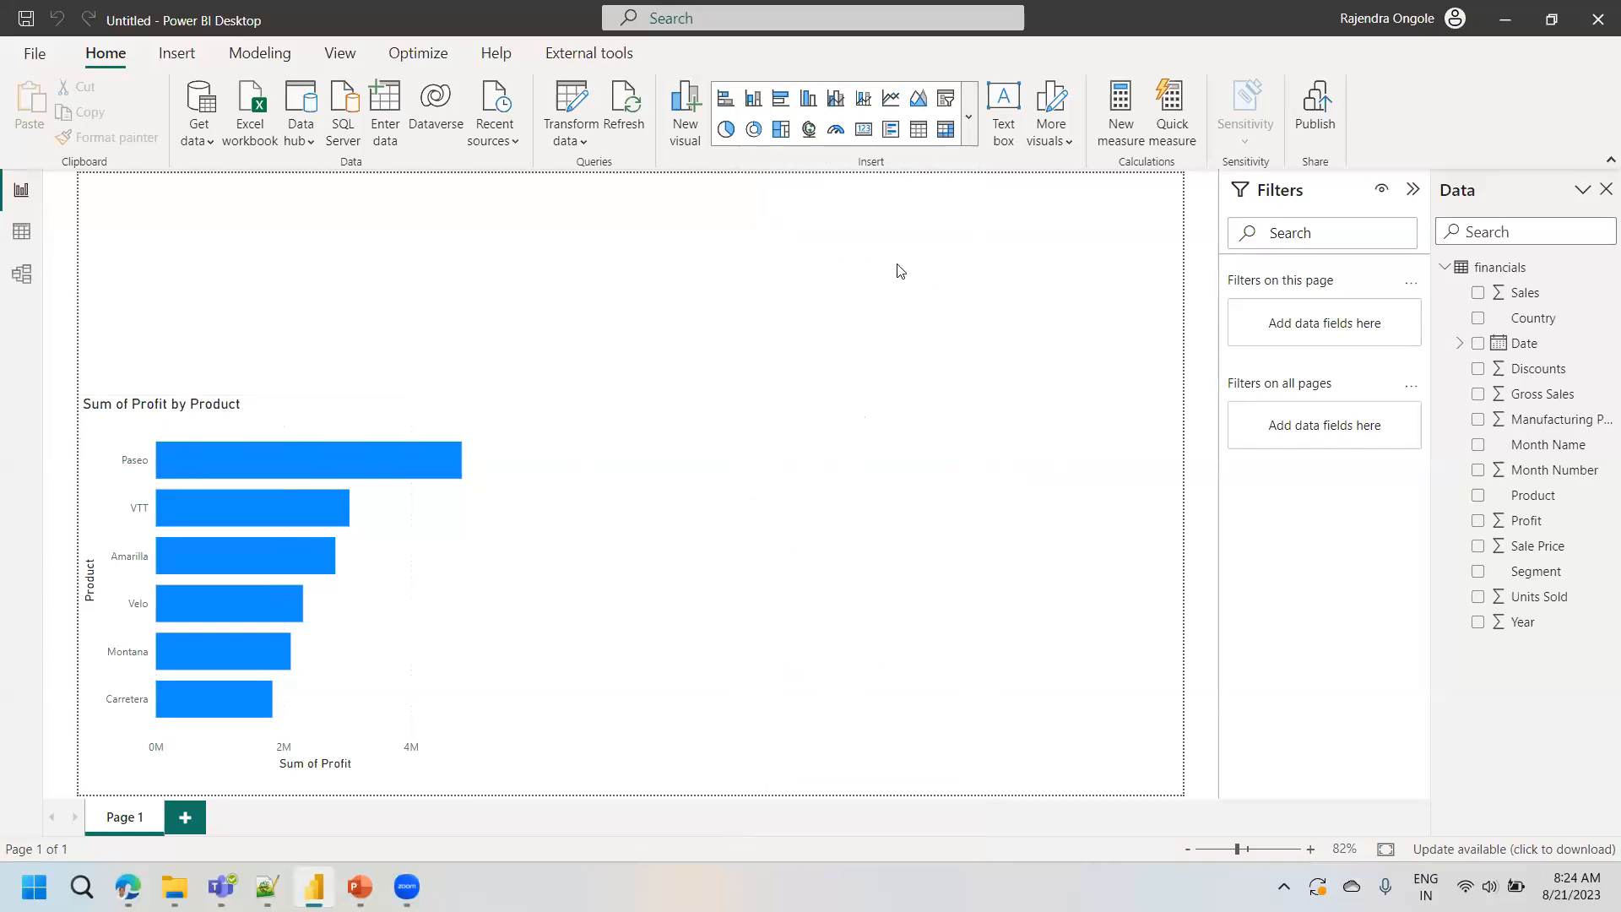
- Add a line and stacked column chart beside the Sum of Profit by Product chart, widened to the page's right edge
left_click(971, 132)
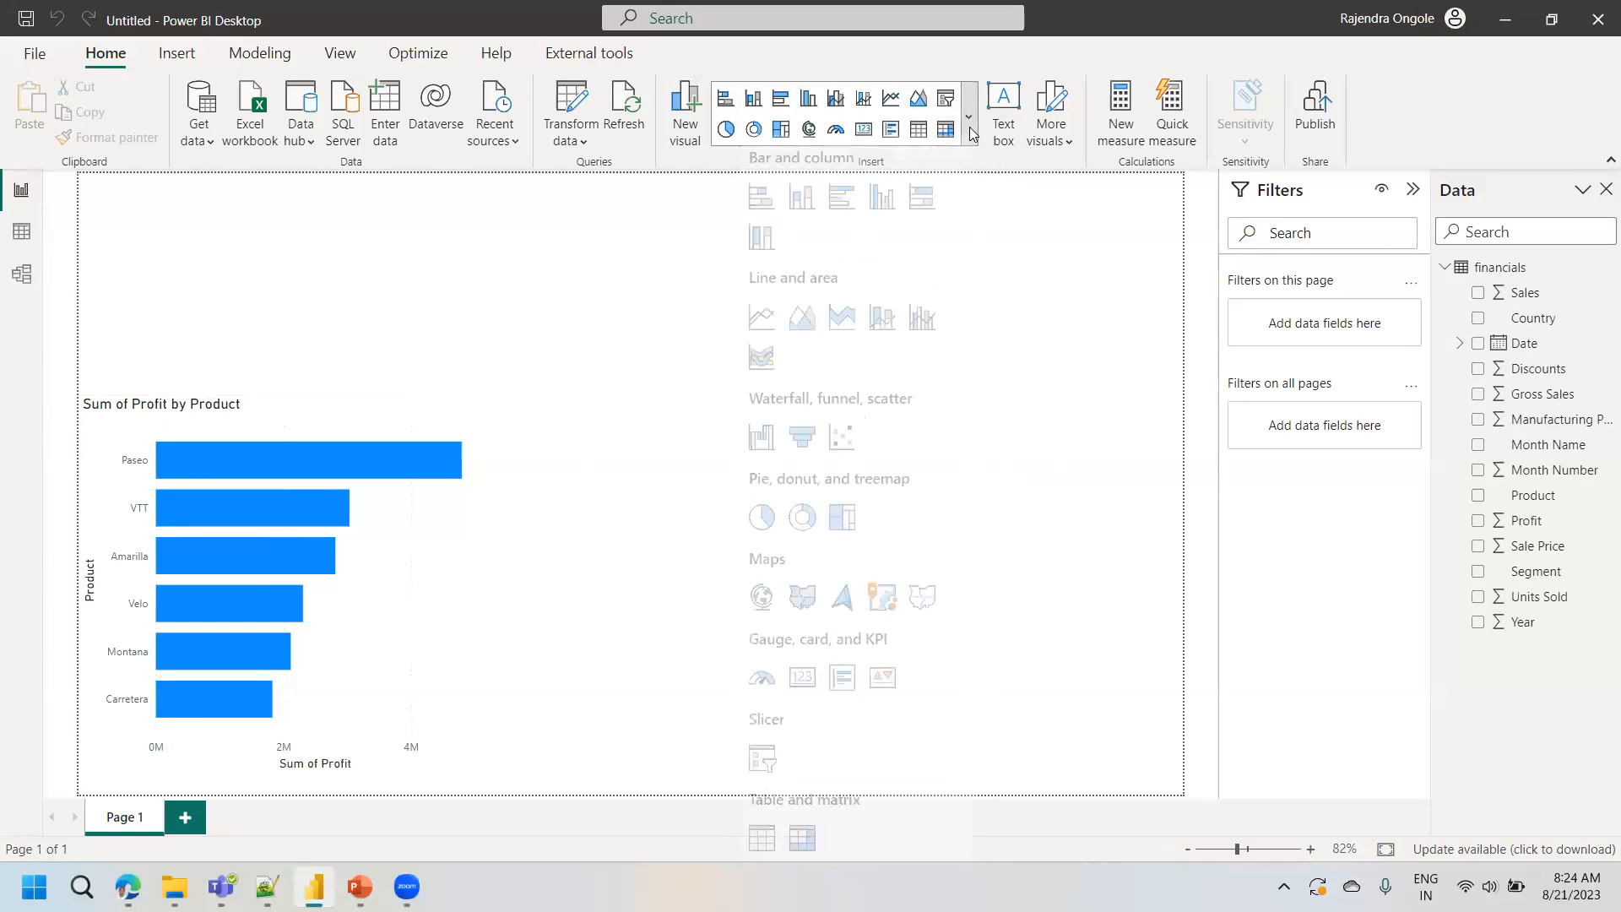
left_click(892, 331)
left_click_drag(367, 440, 779, 733)
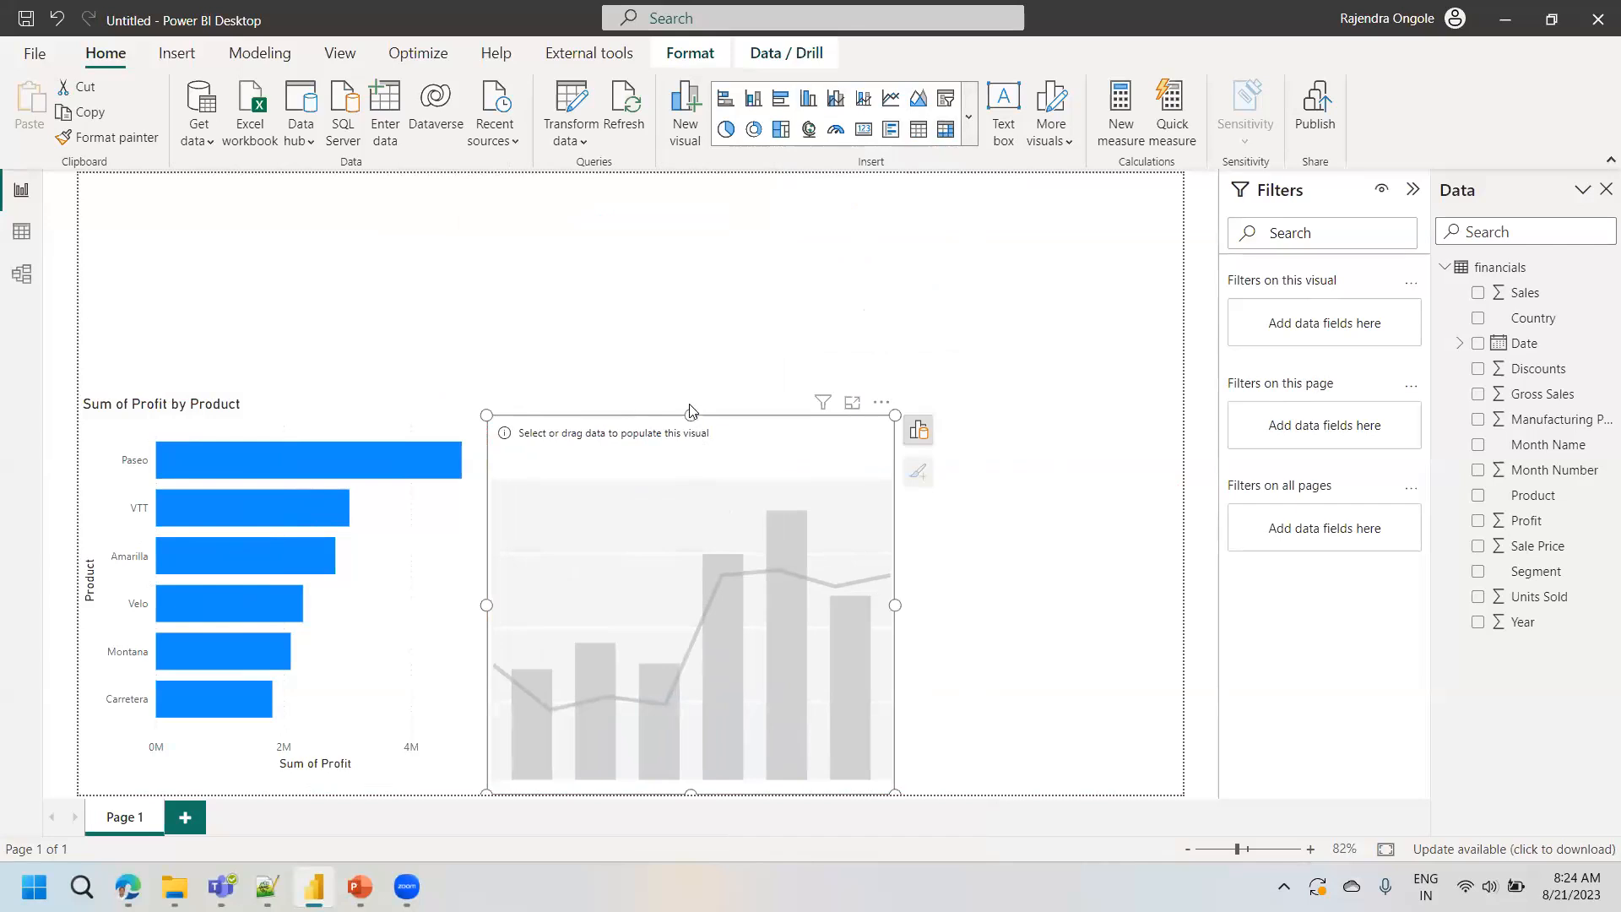
left_click_drag(692, 415, 690, 394)
left_click_drag(897, 597, 1182, 594)
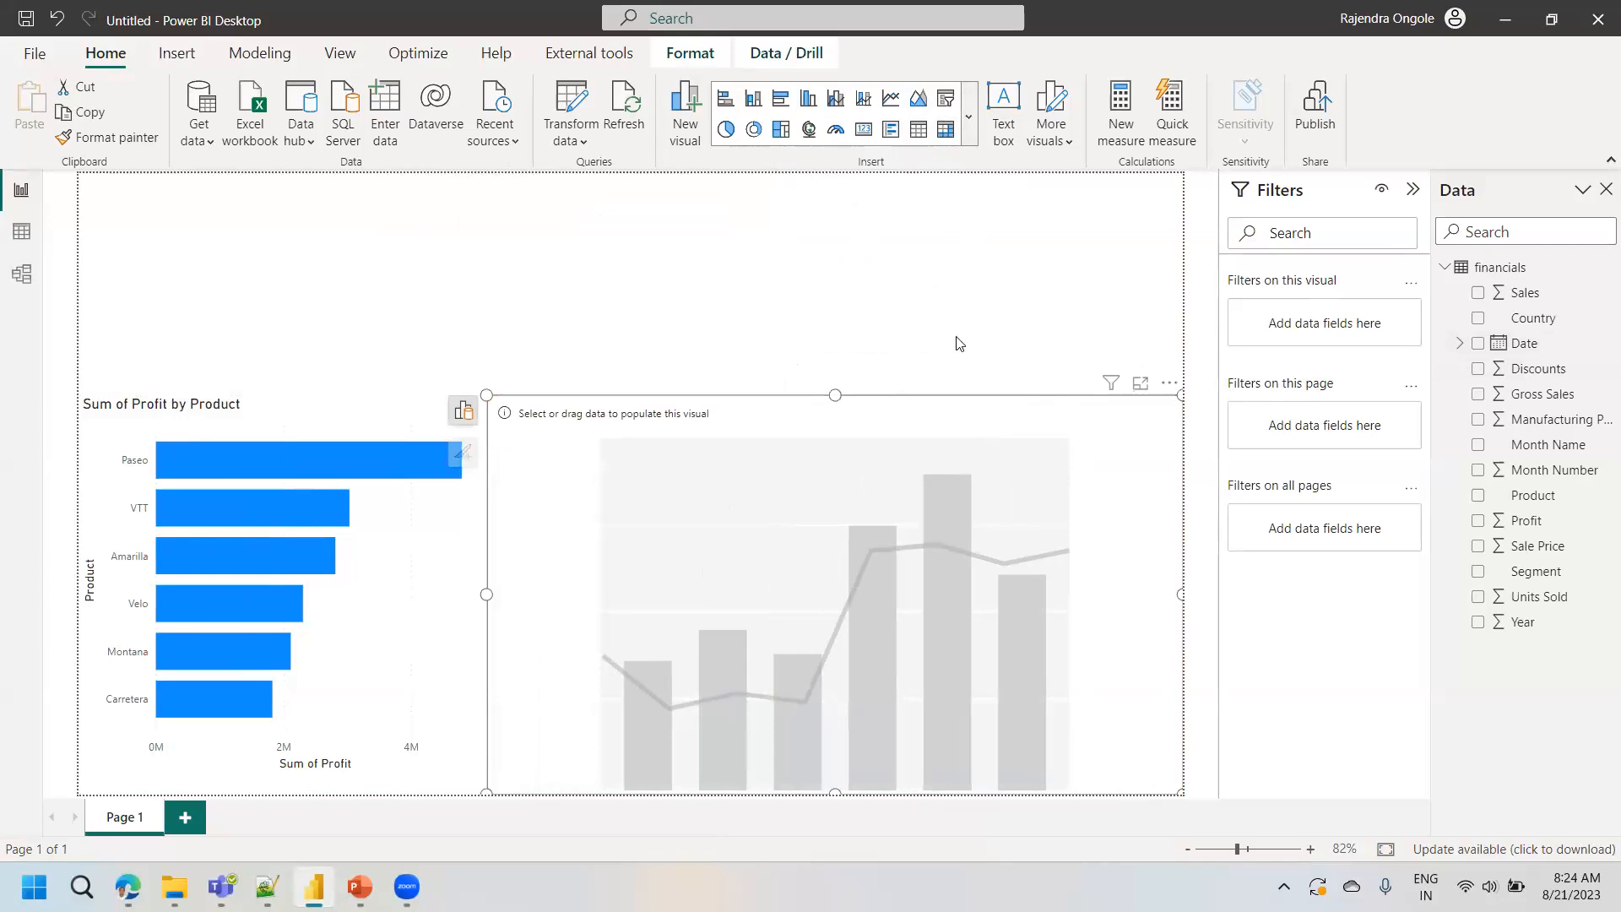
- Populate the line and stacked column chart with Date and Profit, and expand its date hierarchy through Quarter to Month level
left_click(1458, 344)
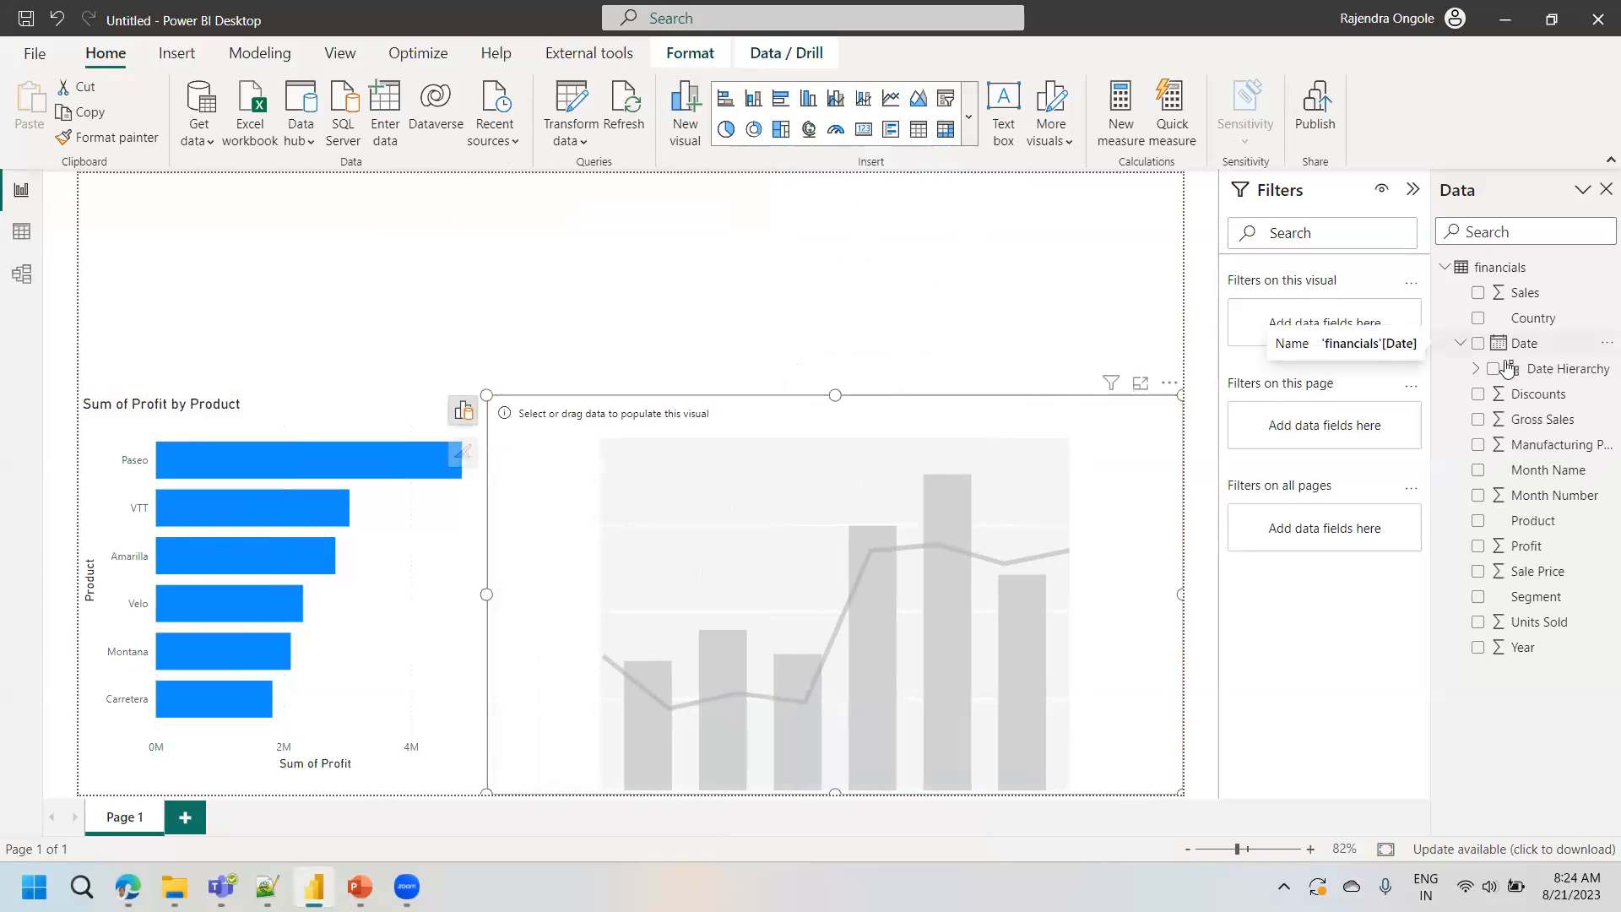
left_click_drag(1519, 344, 800, 594)
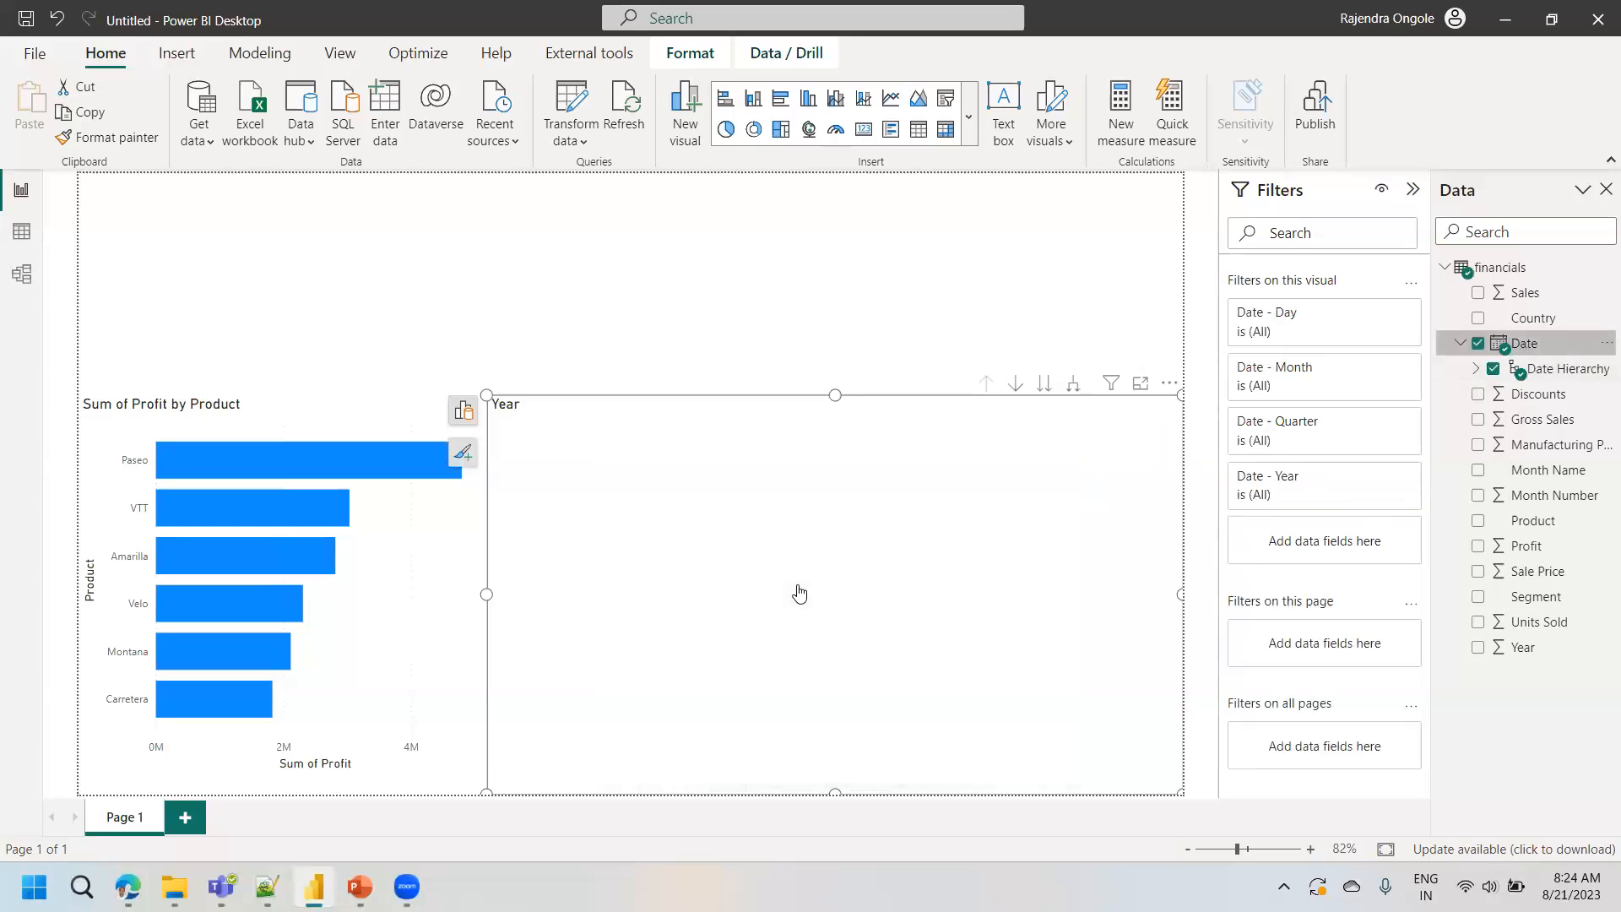
left_click(1481, 549)
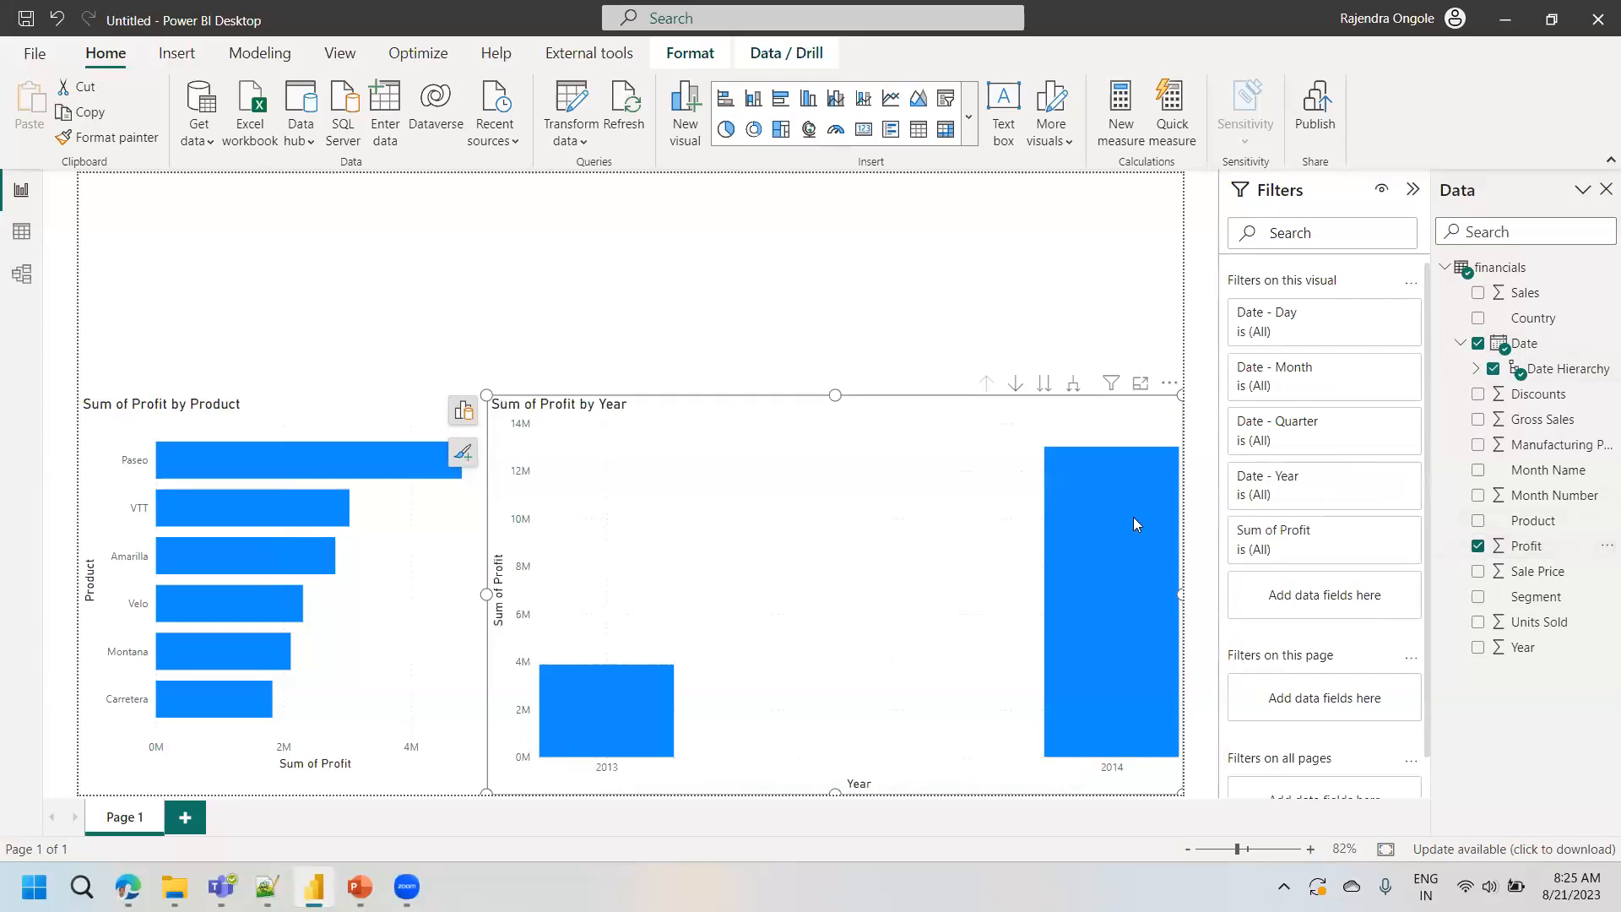
mouse_move(1134, 519)
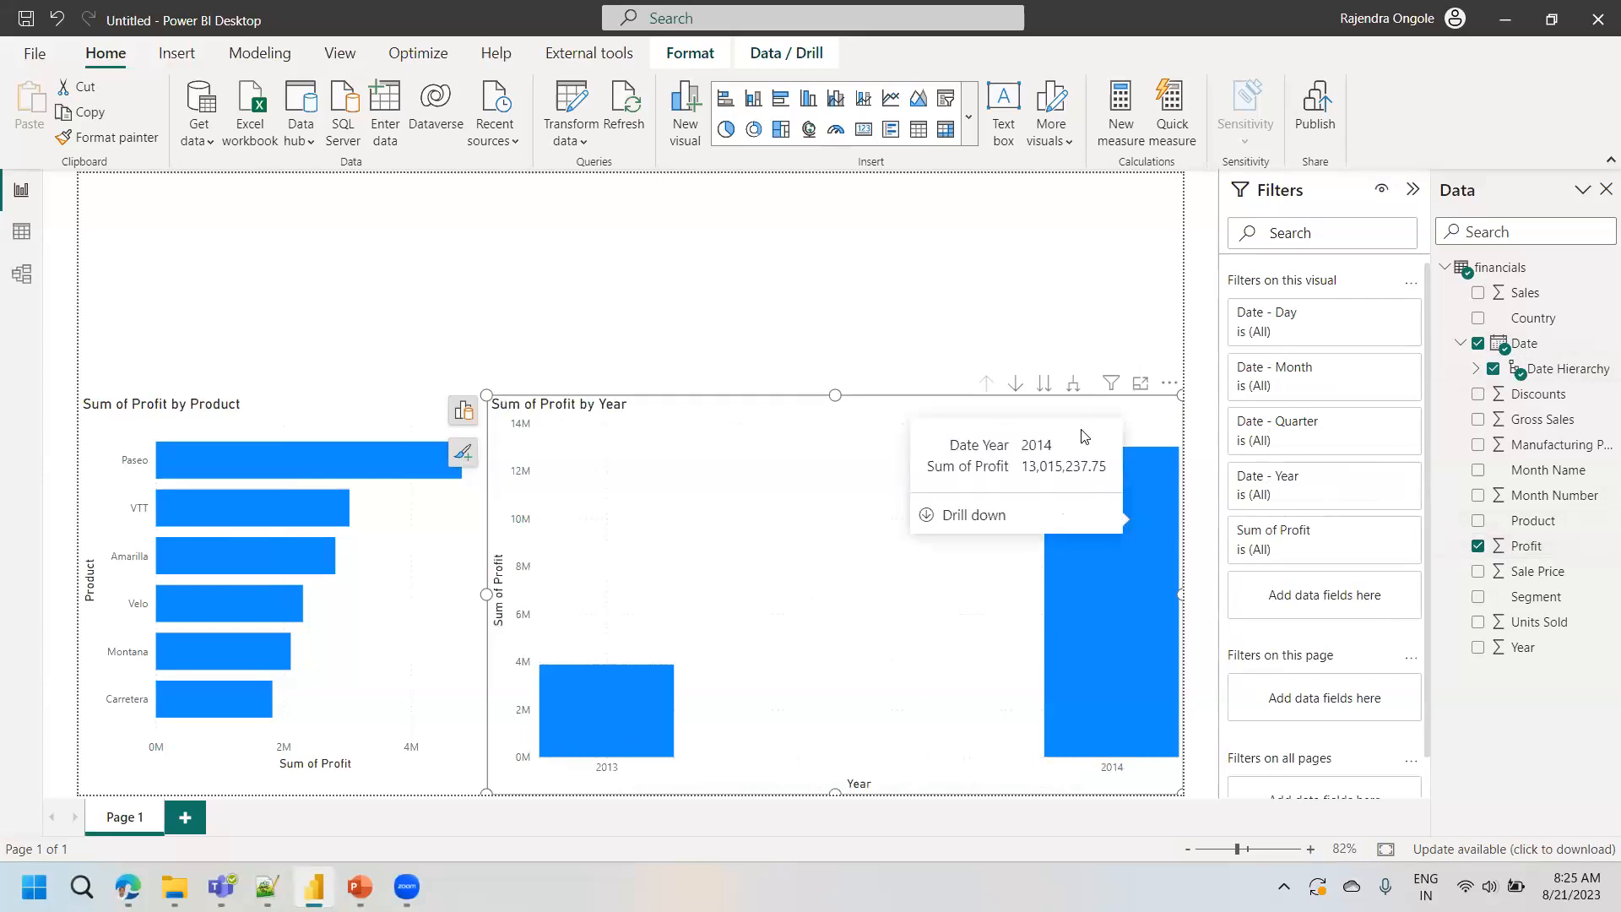
left_click(1074, 384)
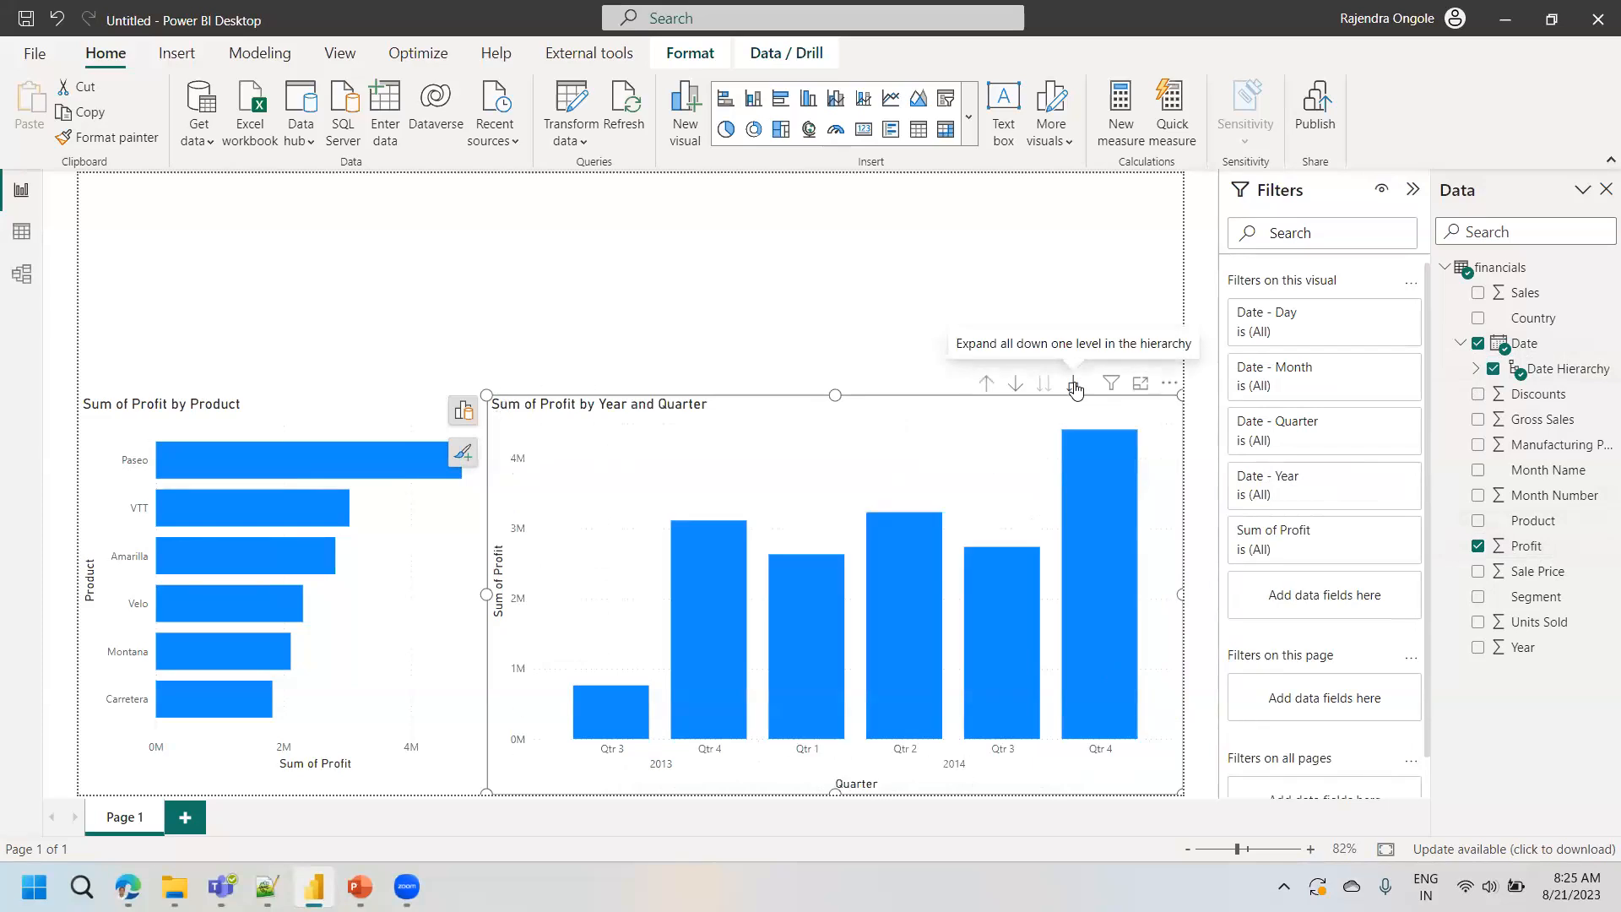
left_click(1074, 386)
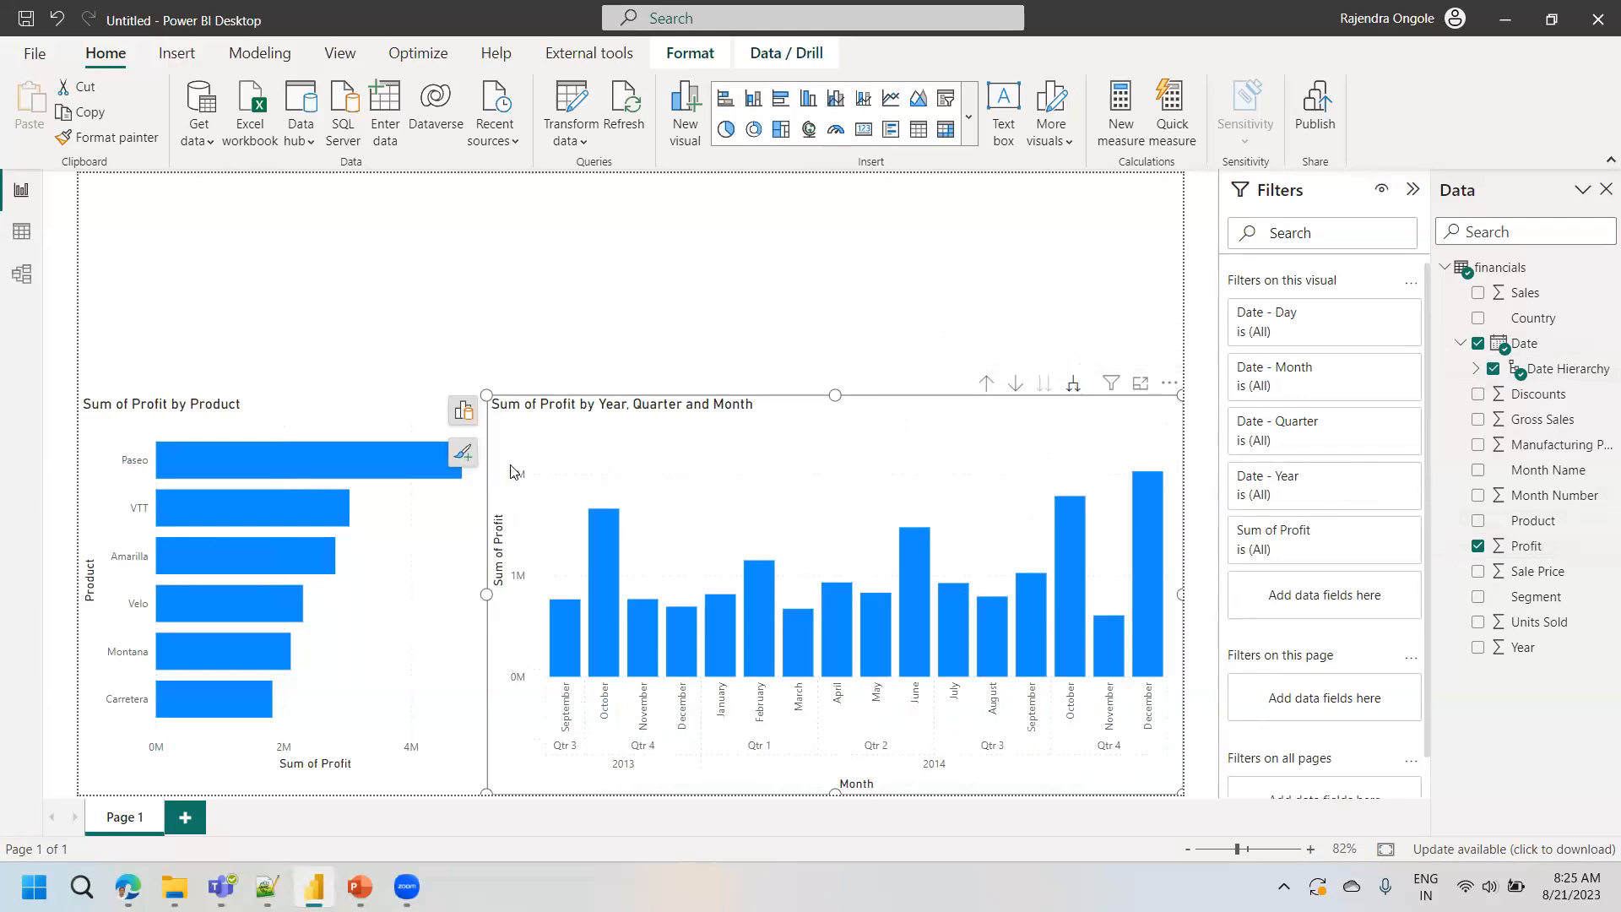
- Turn on data labels for the monthly profit chart and the Sum of Profit by Product chart
left_click(461, 456)
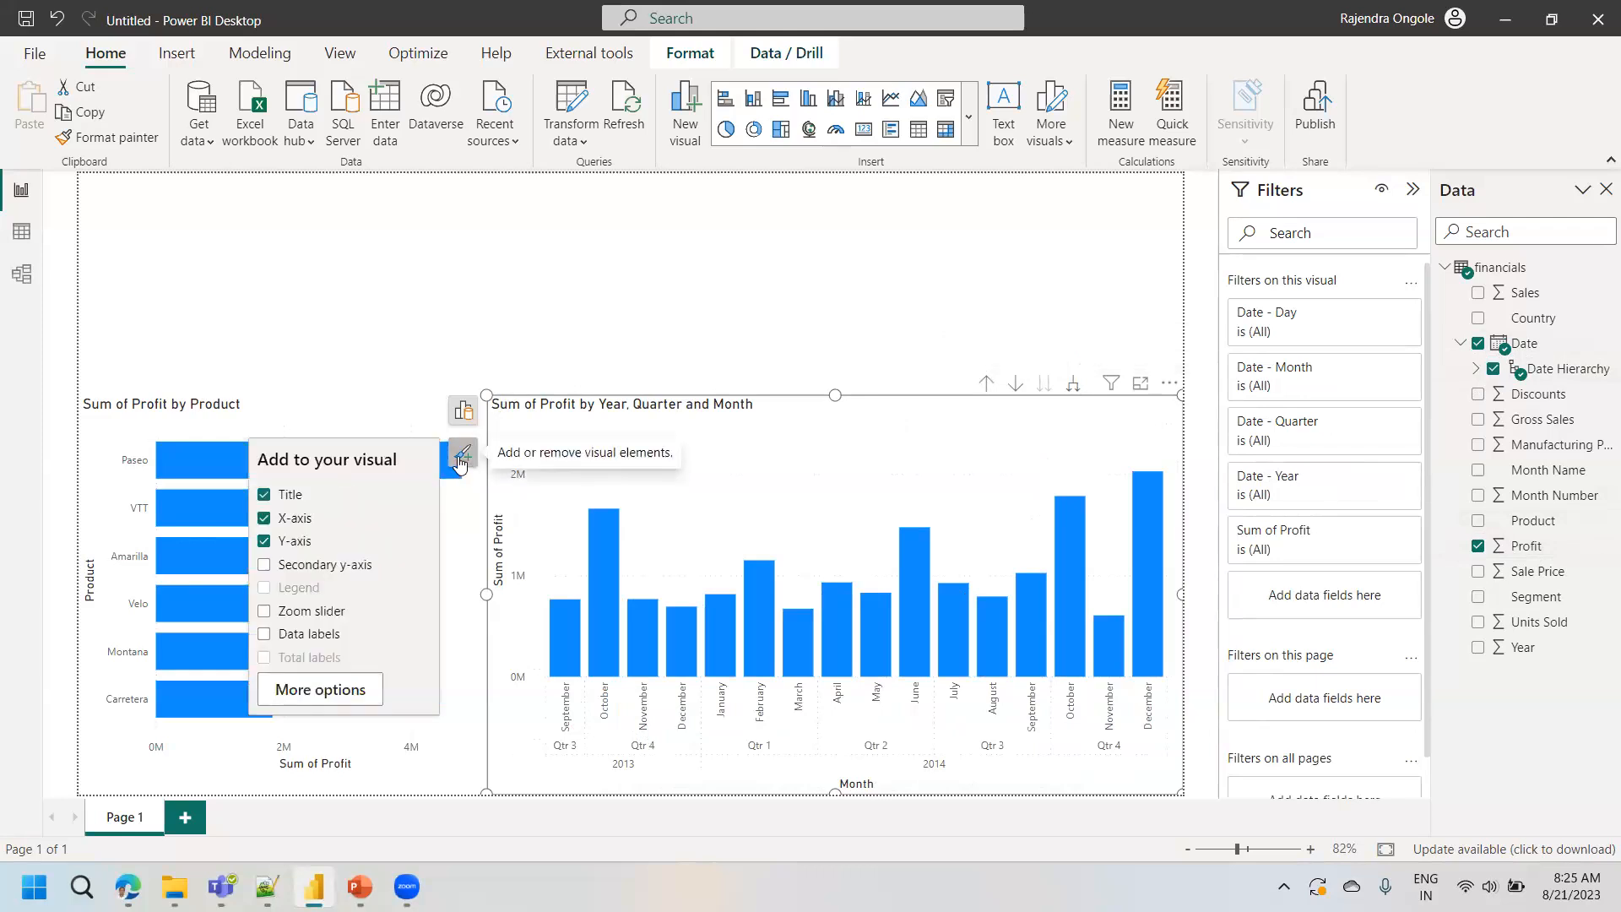
left_click(328, 645)
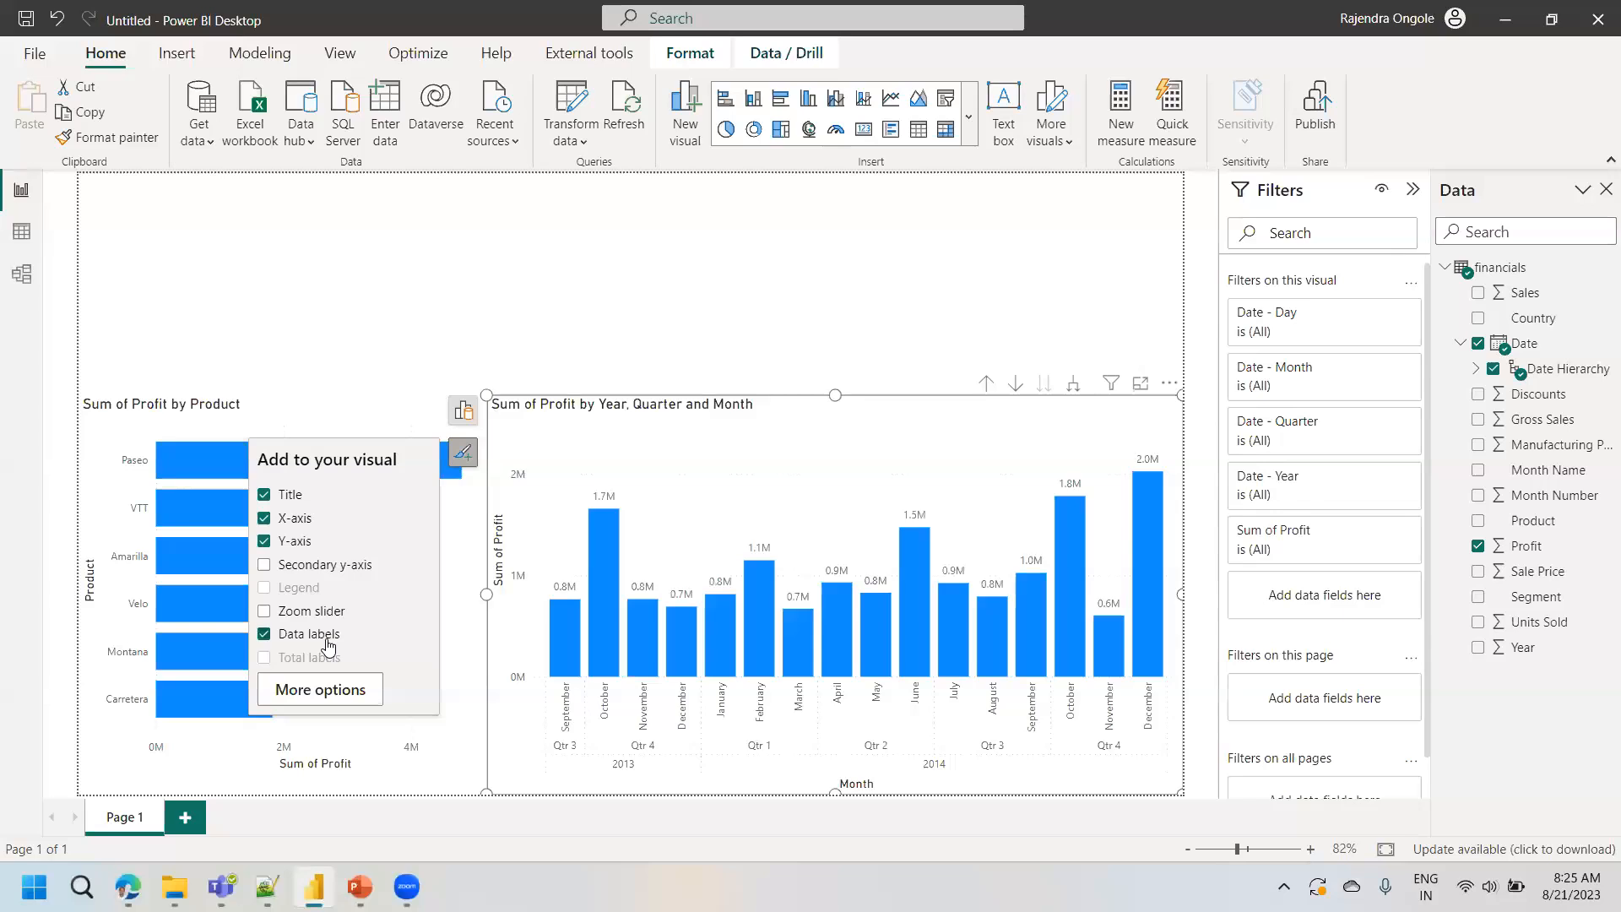
left_click(174, 427)
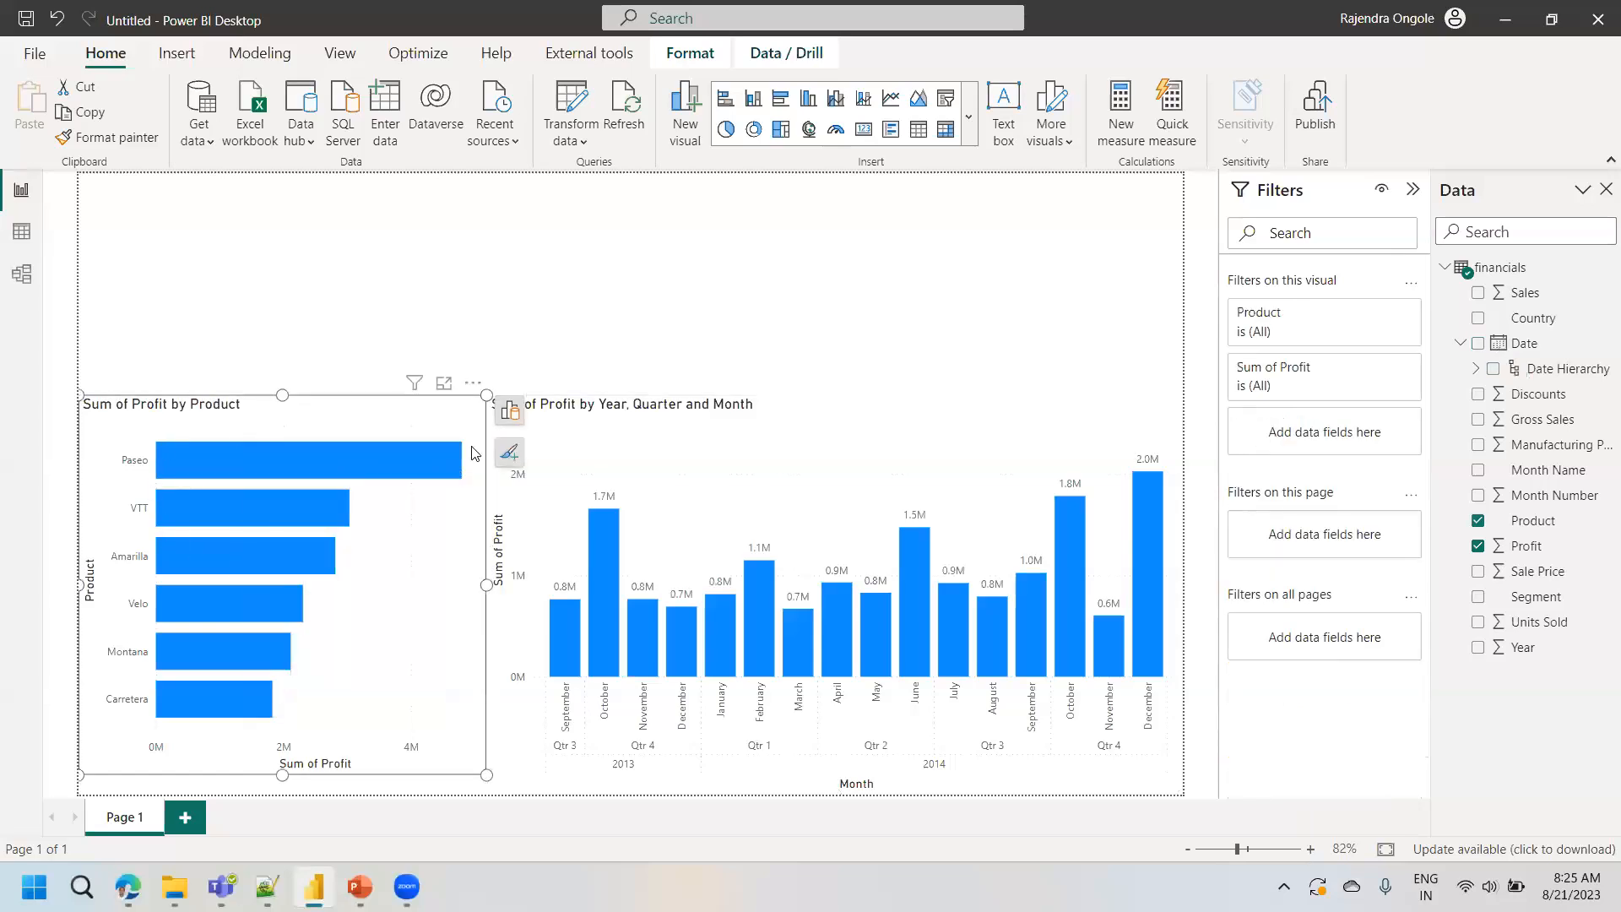
left_click(510, 456)
left_click(550, 610)
left_click(591, 301)
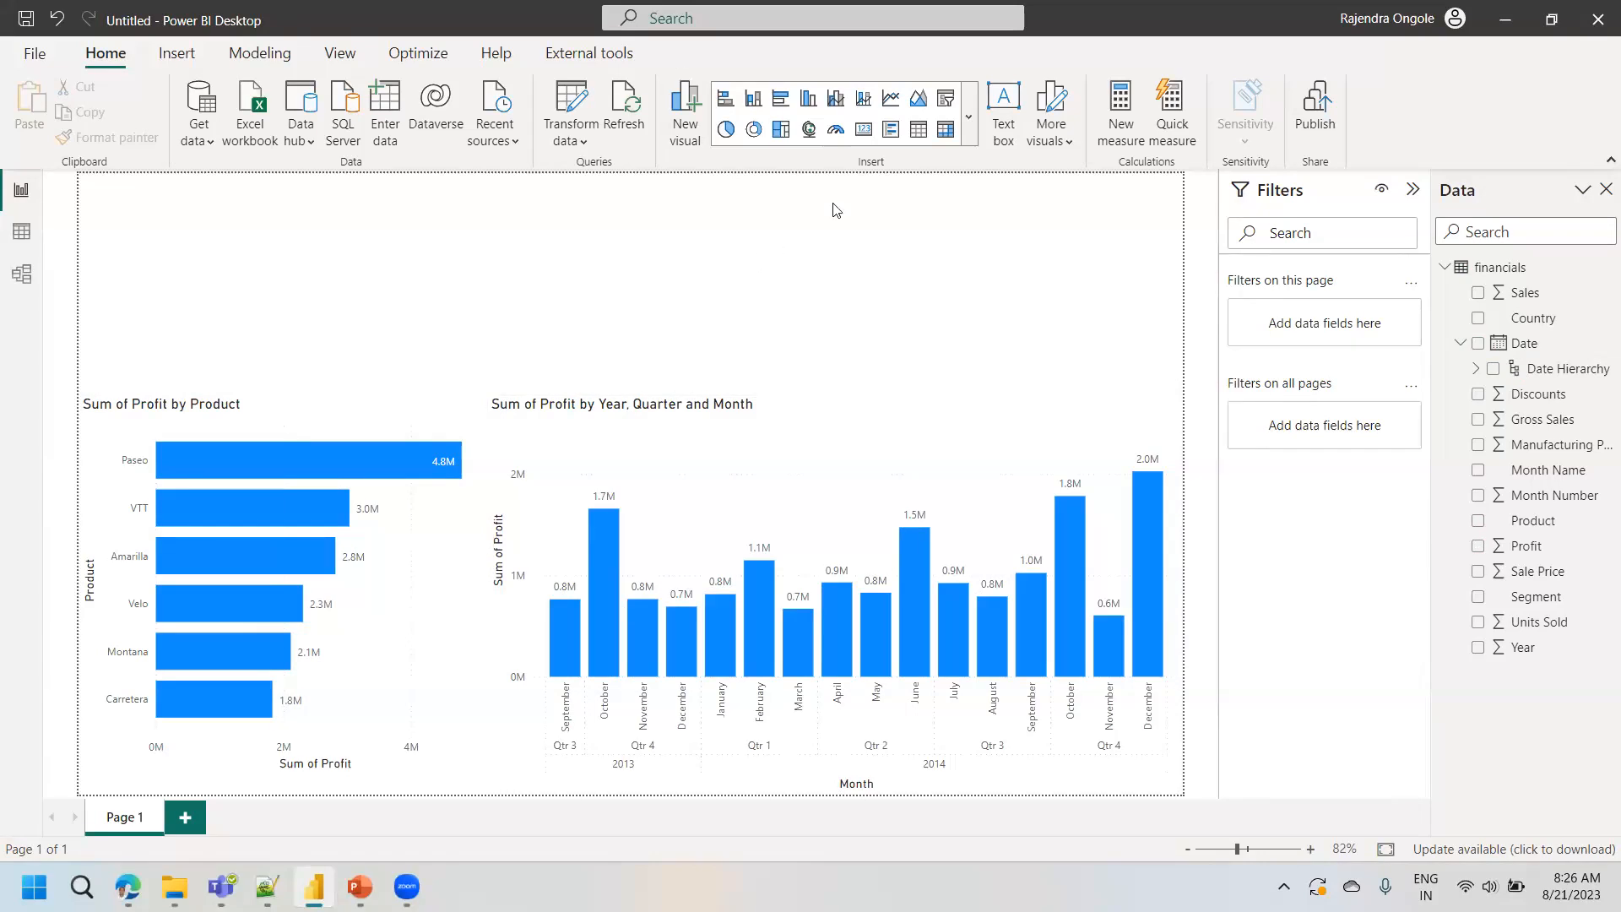
- Add a small card visual showing Discounts in the empty area above the Sum of Profit by Product chart
left_click(864, 129)
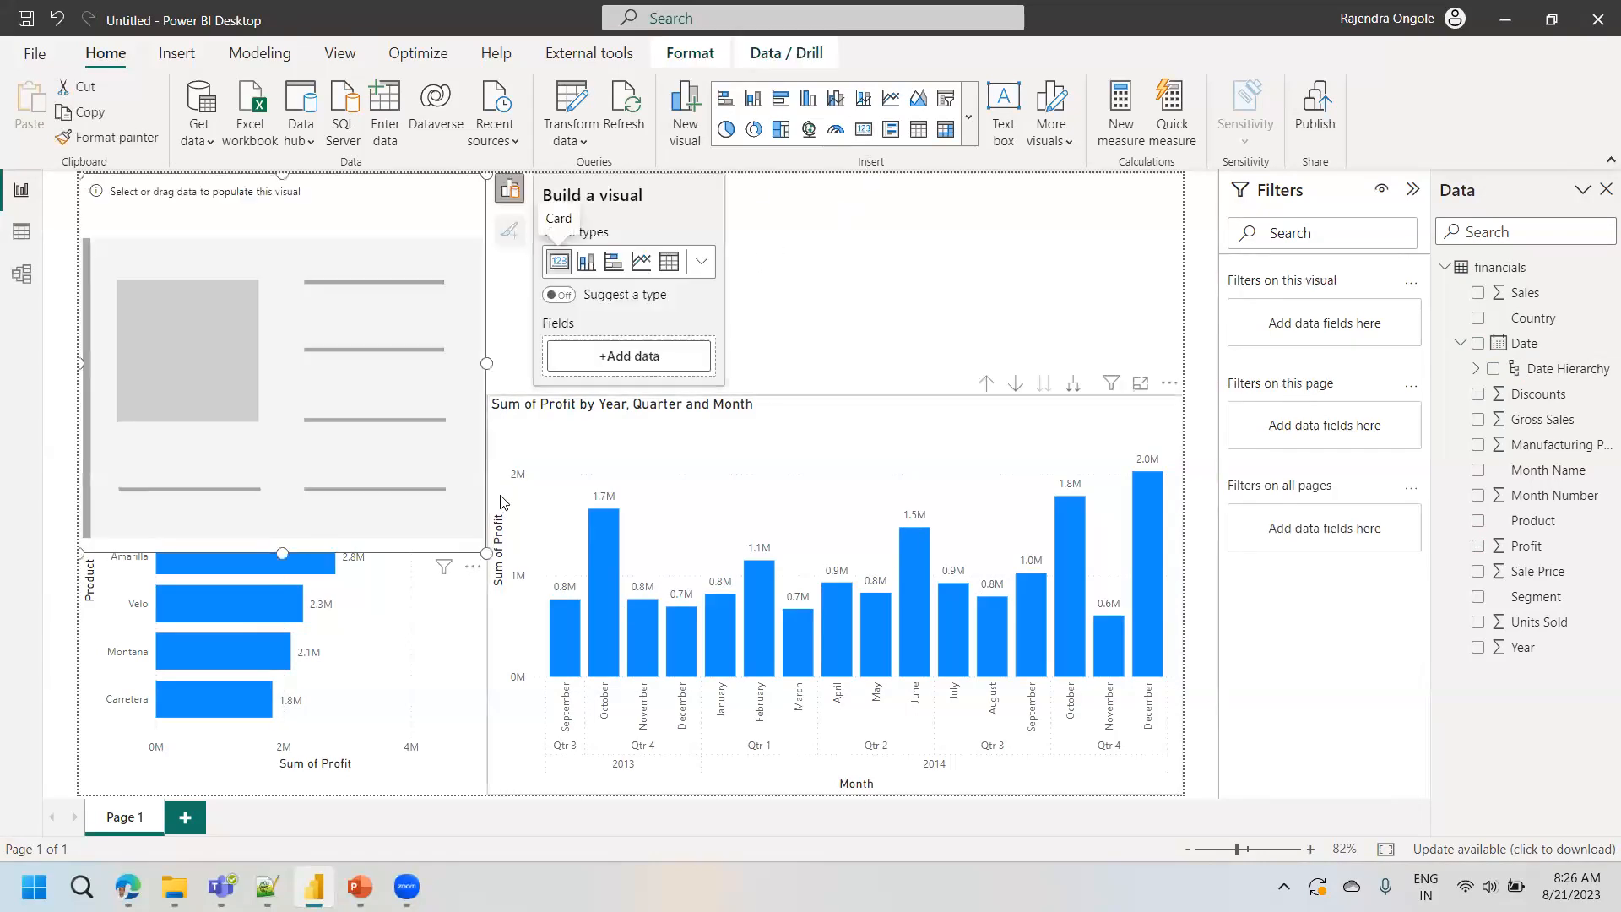
left_click_drag(487, 553, 321, 260)
left_click_drag(217, 219, 232, 297)
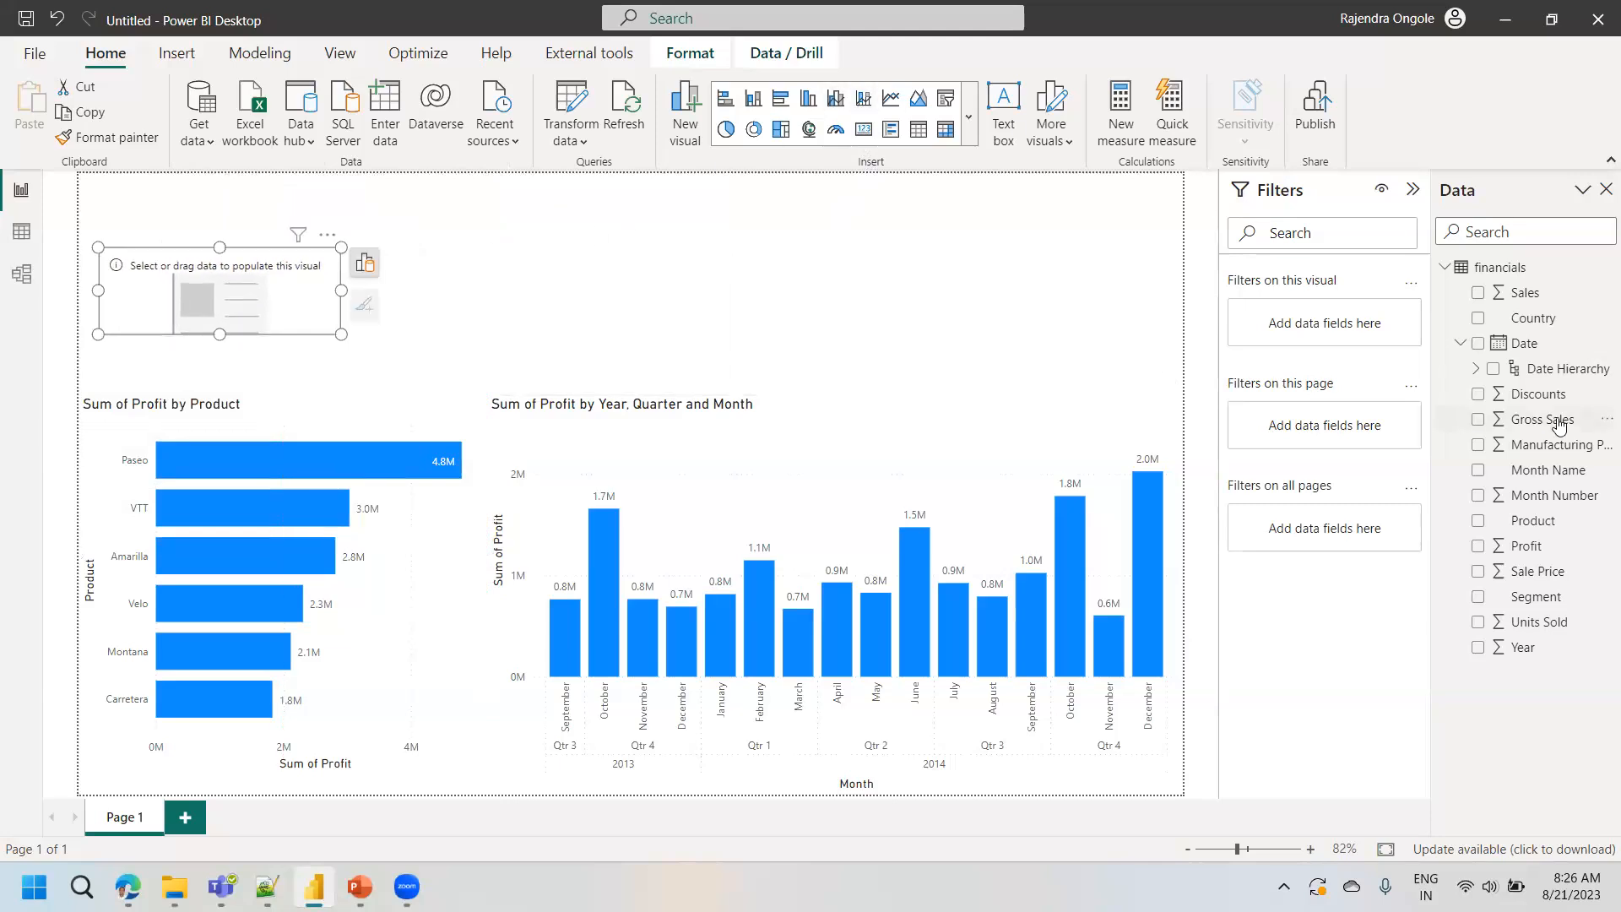
left_click(1478, 393)
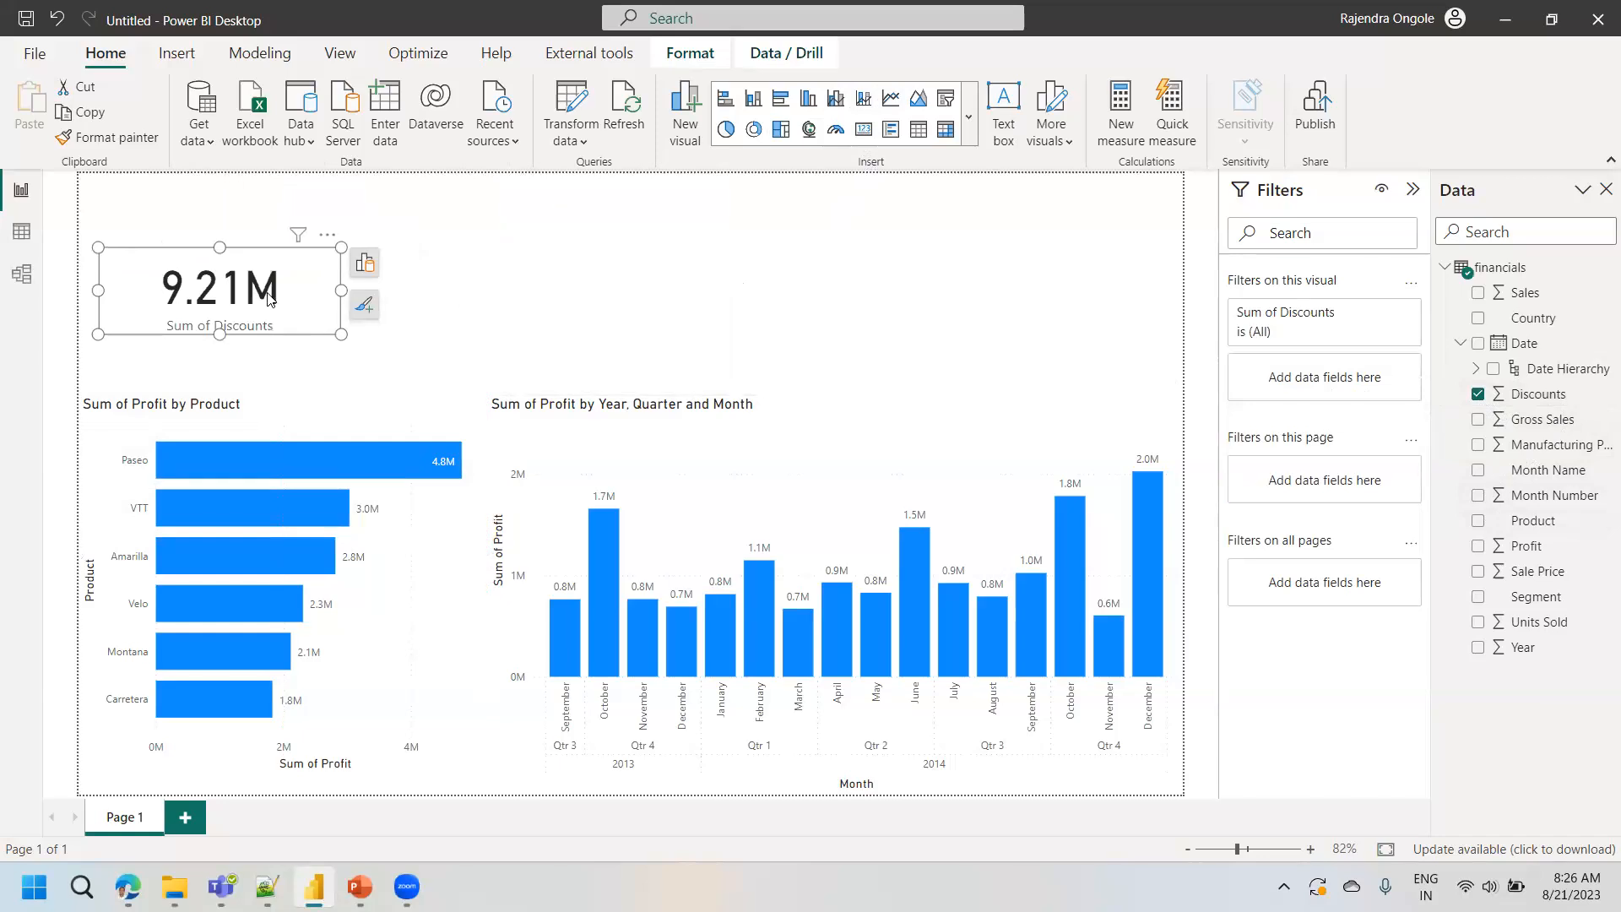
- Duplicate the Sum of Discounts card twice and place the copies in a row to its right
key("ctrl+c")
key("ctrl+v")
left_click_drag(269, 297, 541, 292)
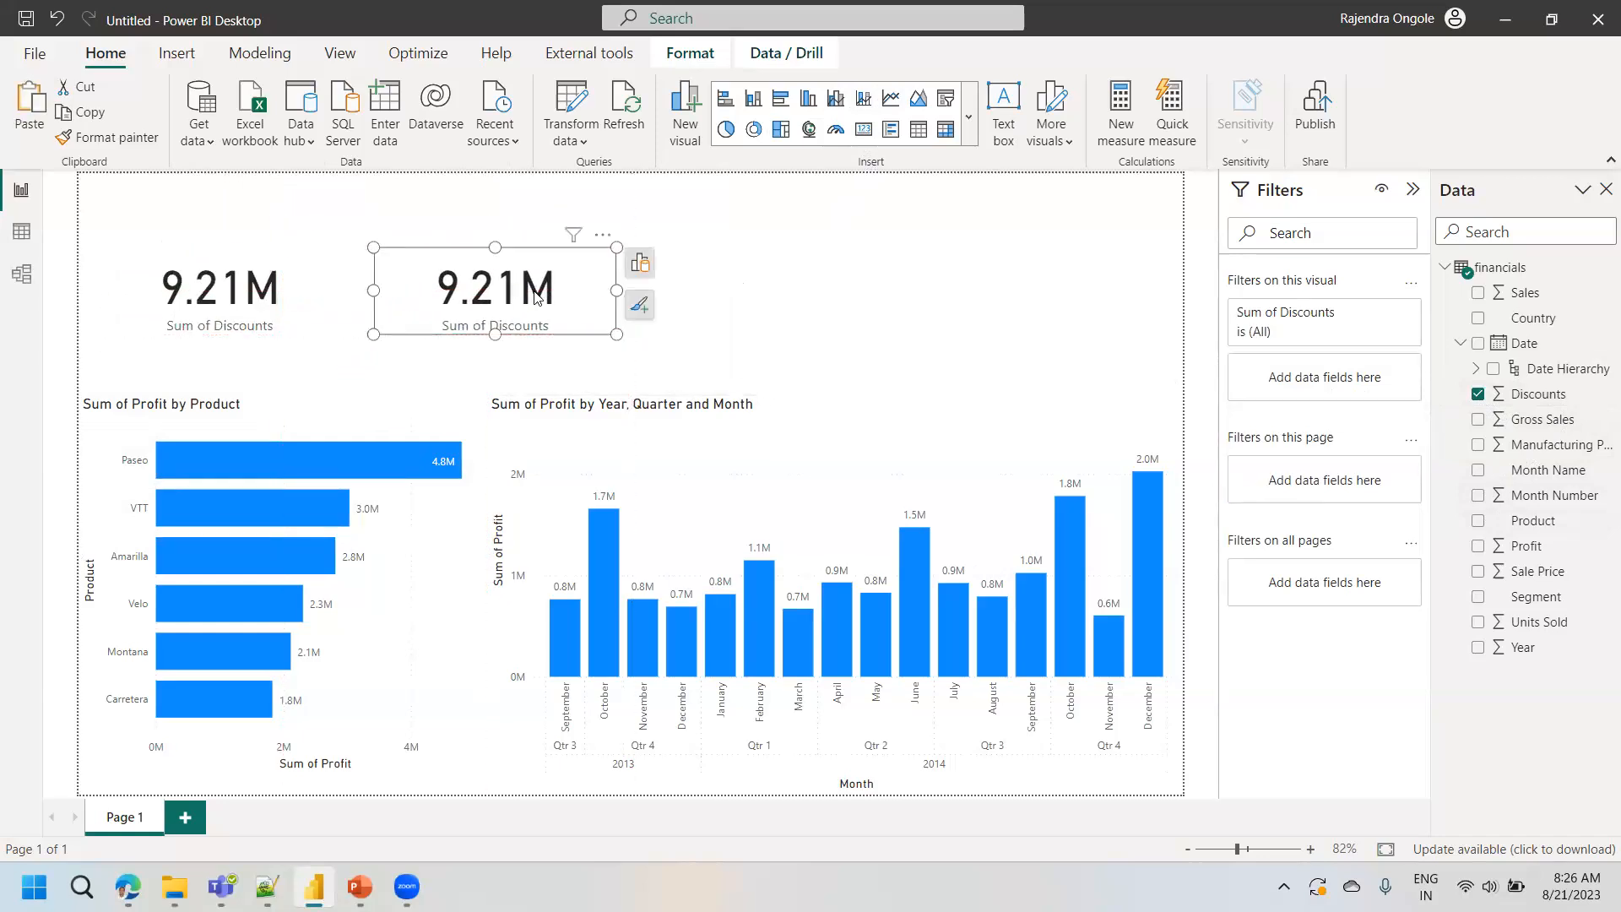
left_click(640, 263)
left_click(290, 290)
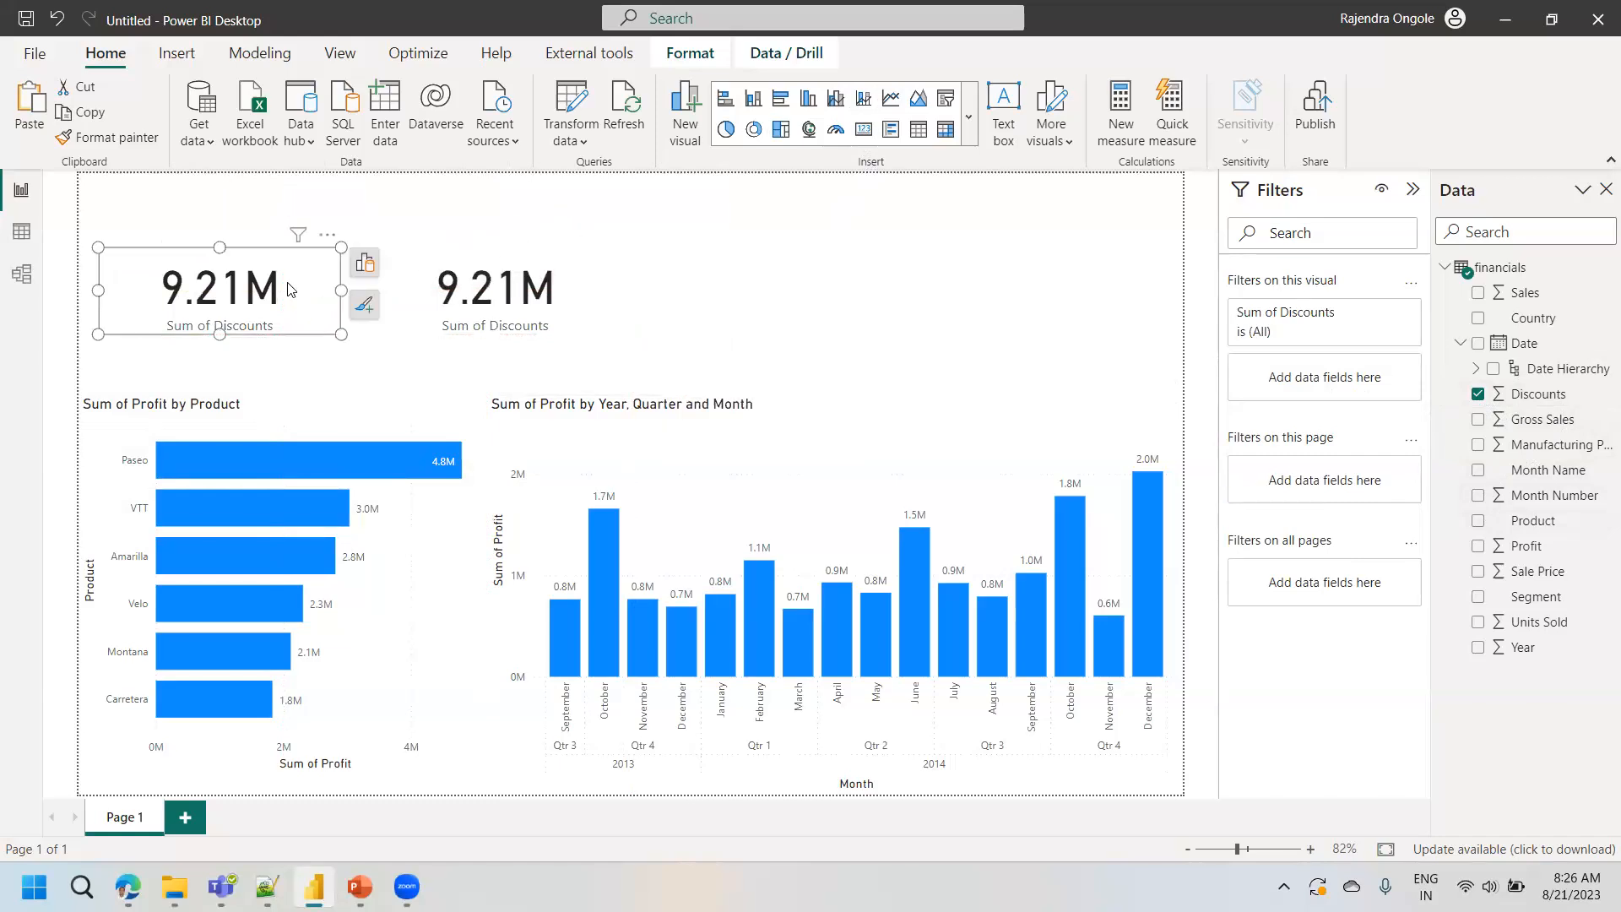
key("ctrl+c")
key("ctrl+v")
left_click_drag(290, 290, 892, 282)
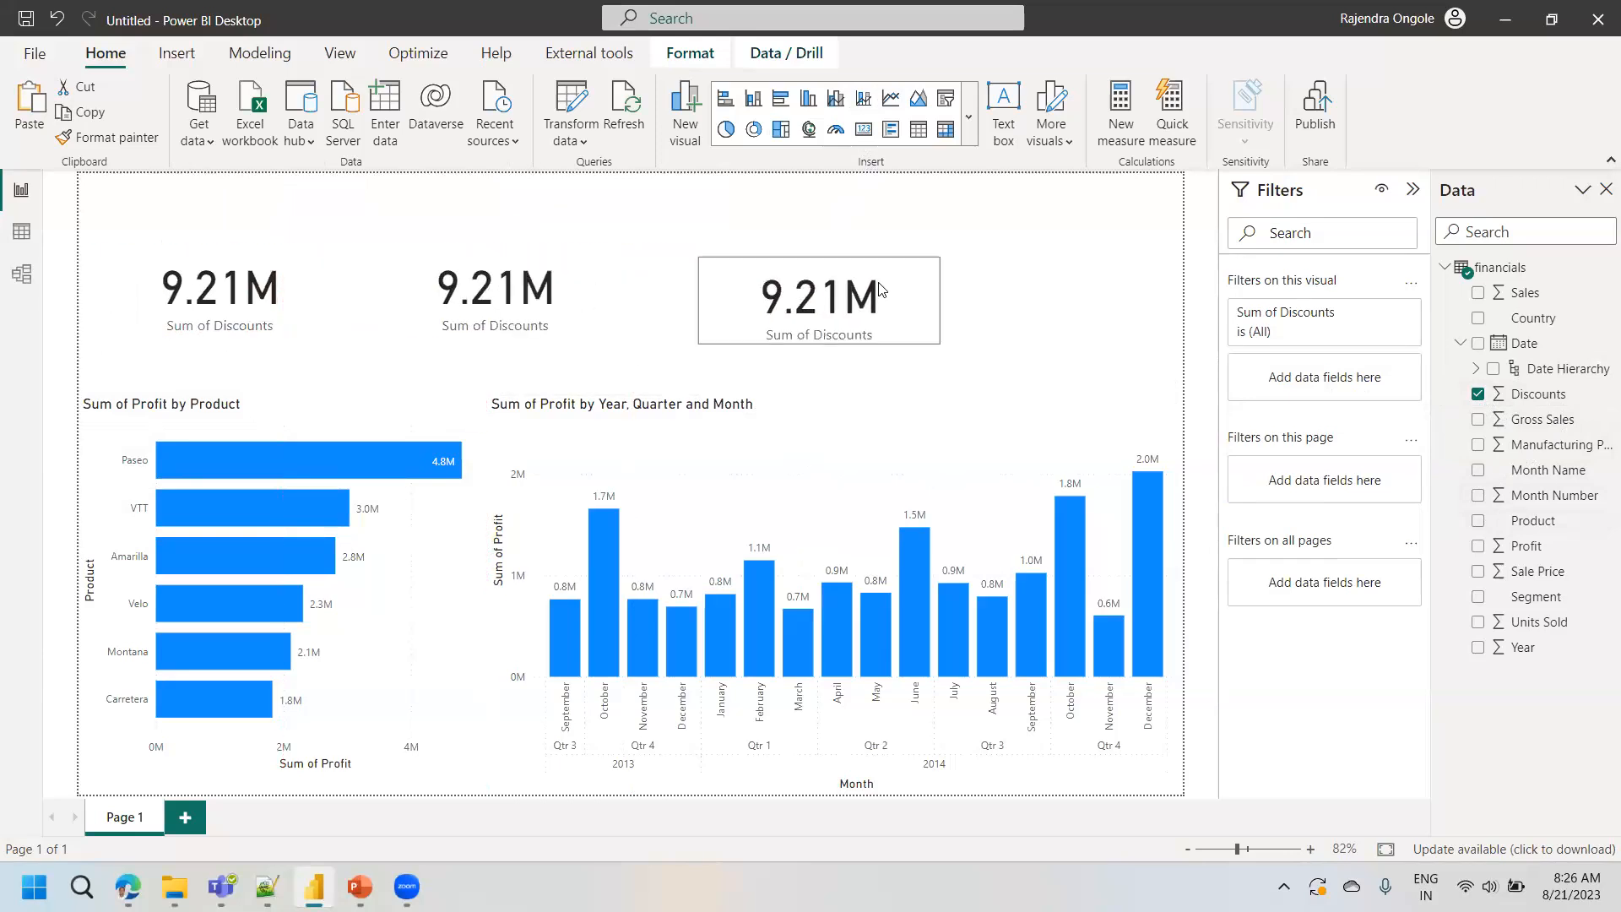
- Replace the Discounts field with Profit in the second card of the row
left_click(565, 309)
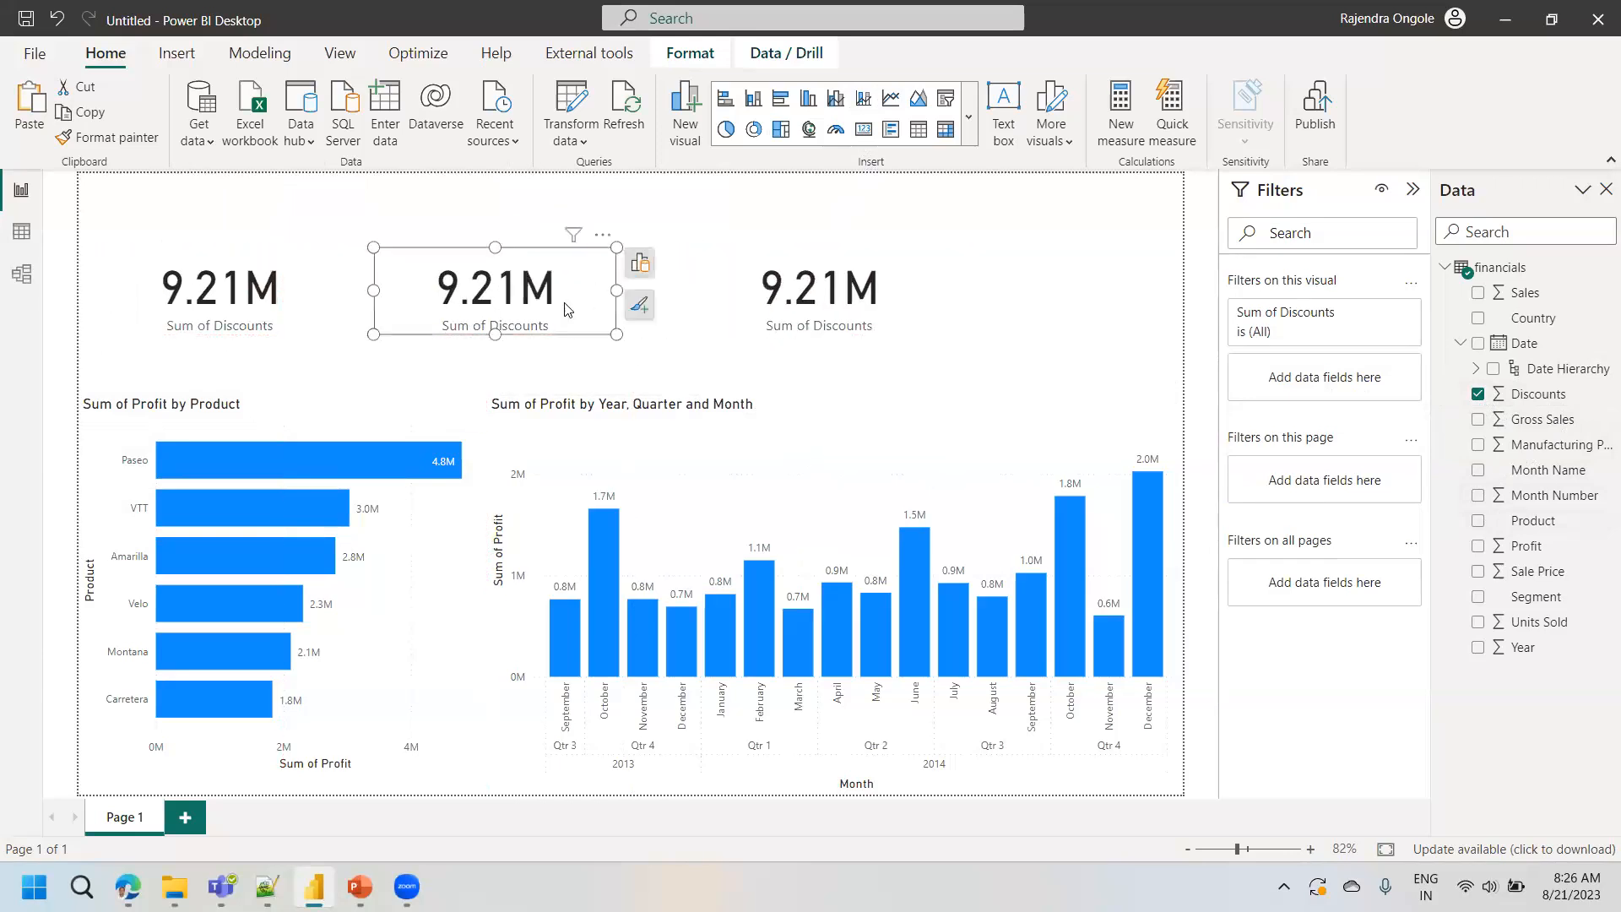
left_click(631, 267)
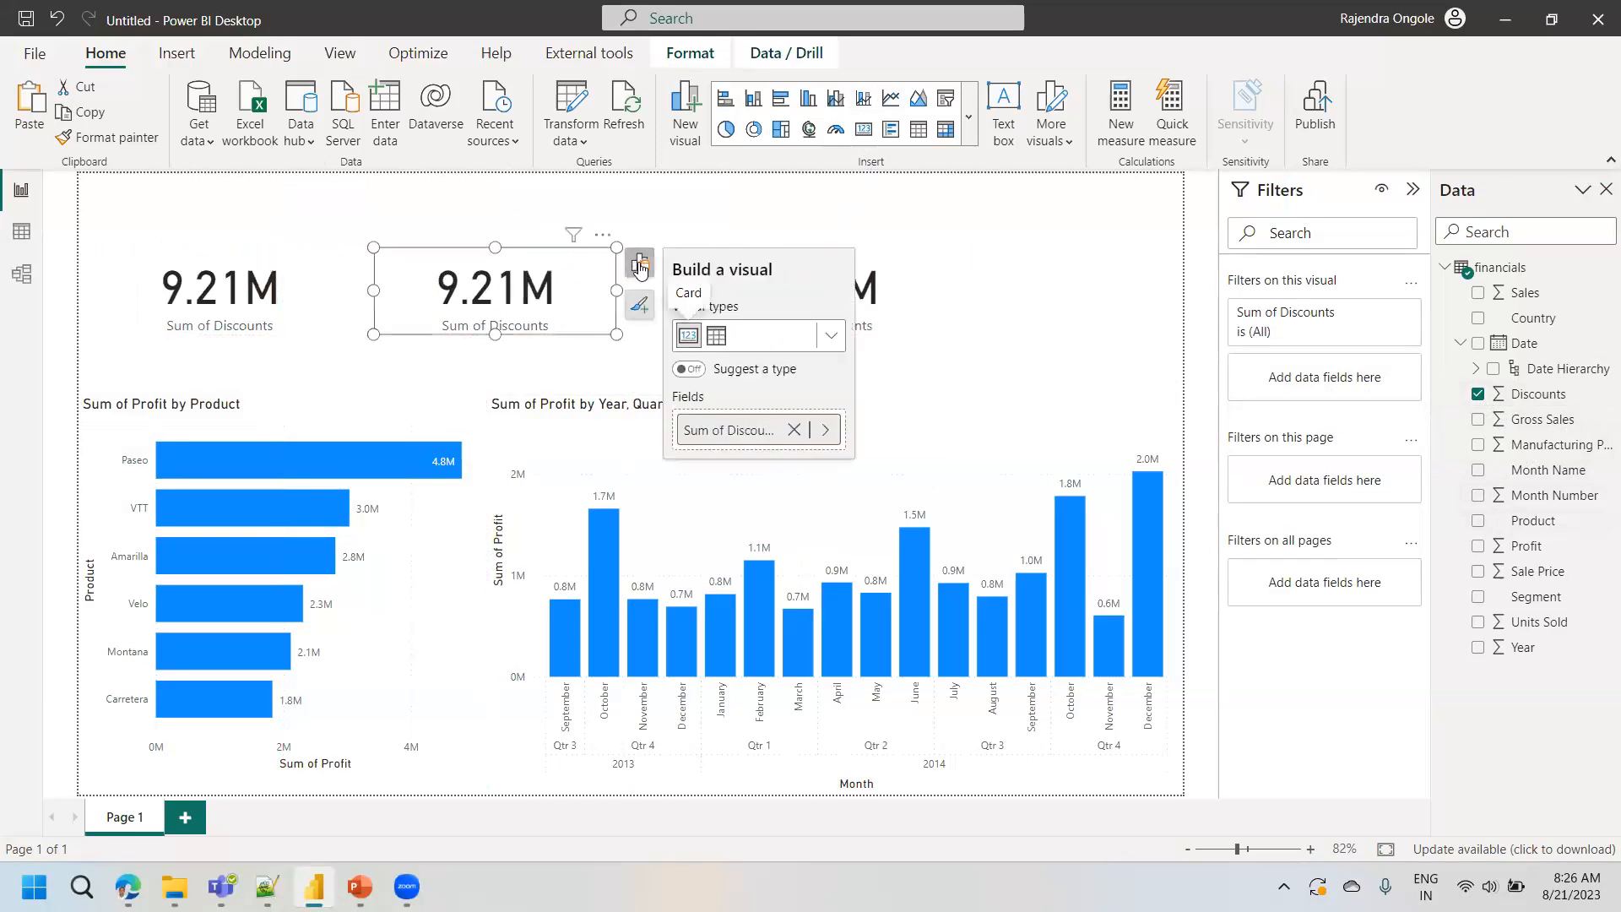
left_click(794, 430)
left_click(757, 429)
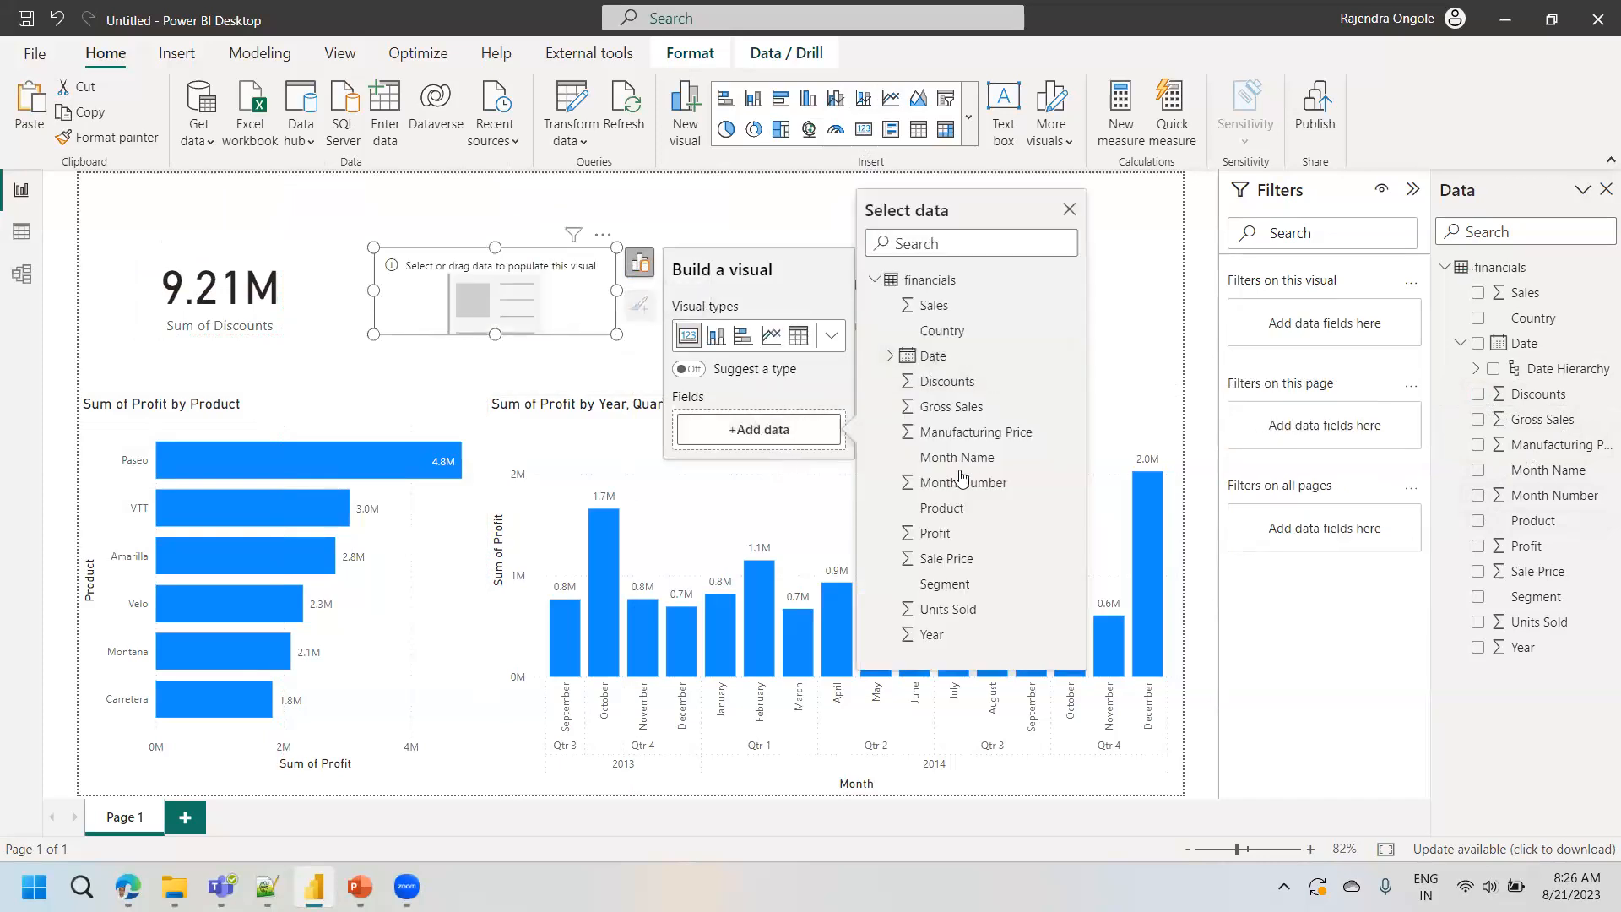
left_click(936, 533)
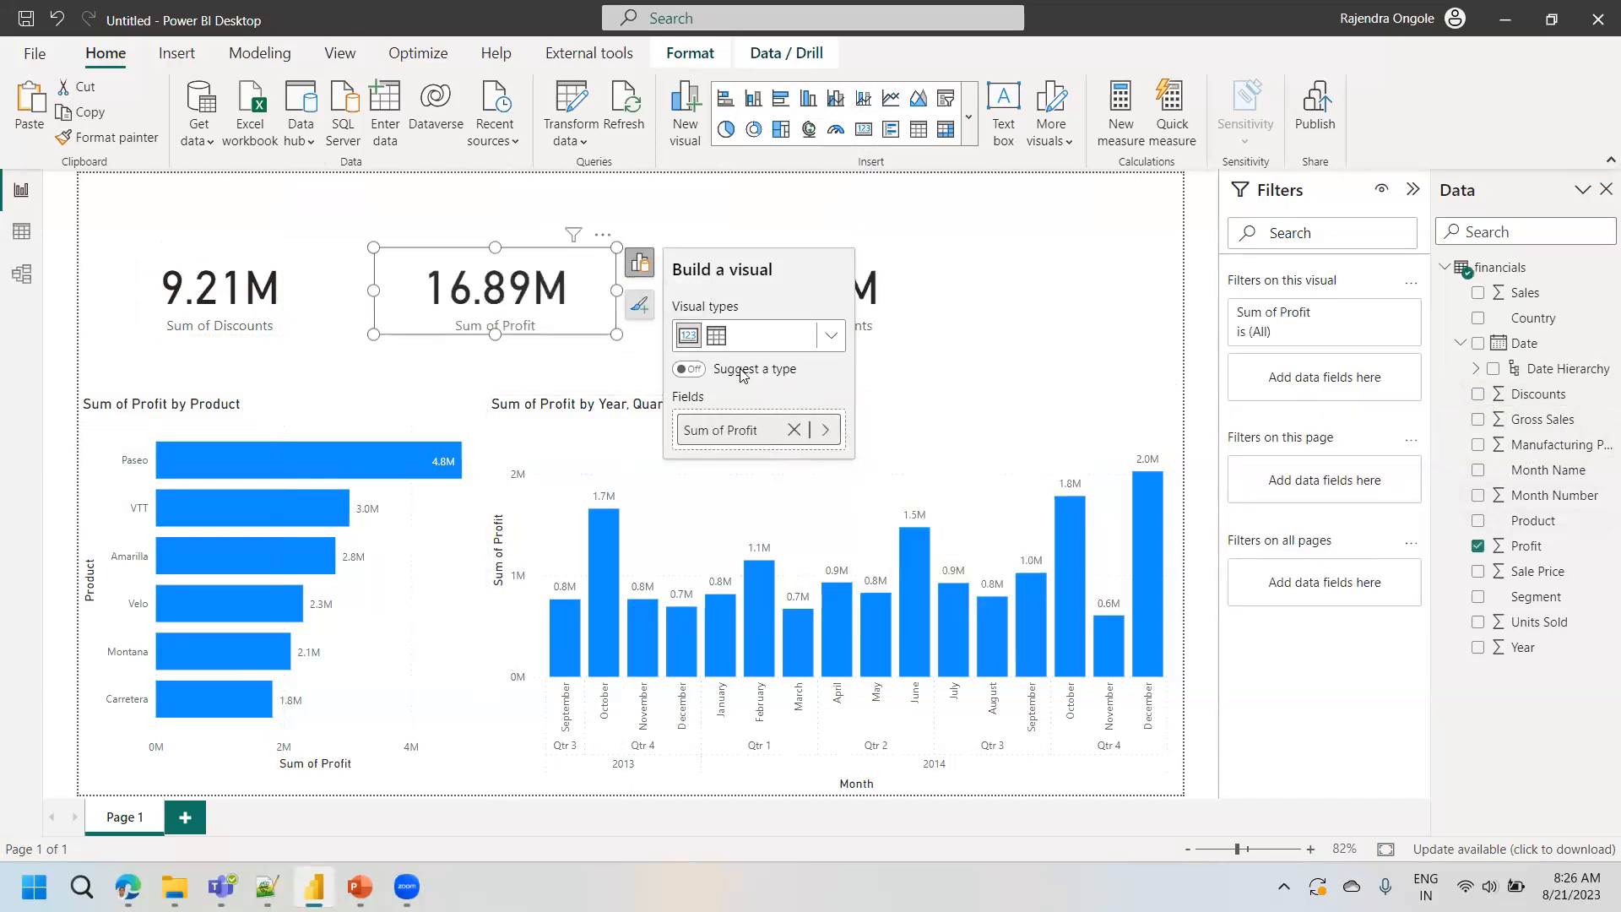
- Replace the Discounts field with Gross Sales in the third card of the row
left_click(909, 278)
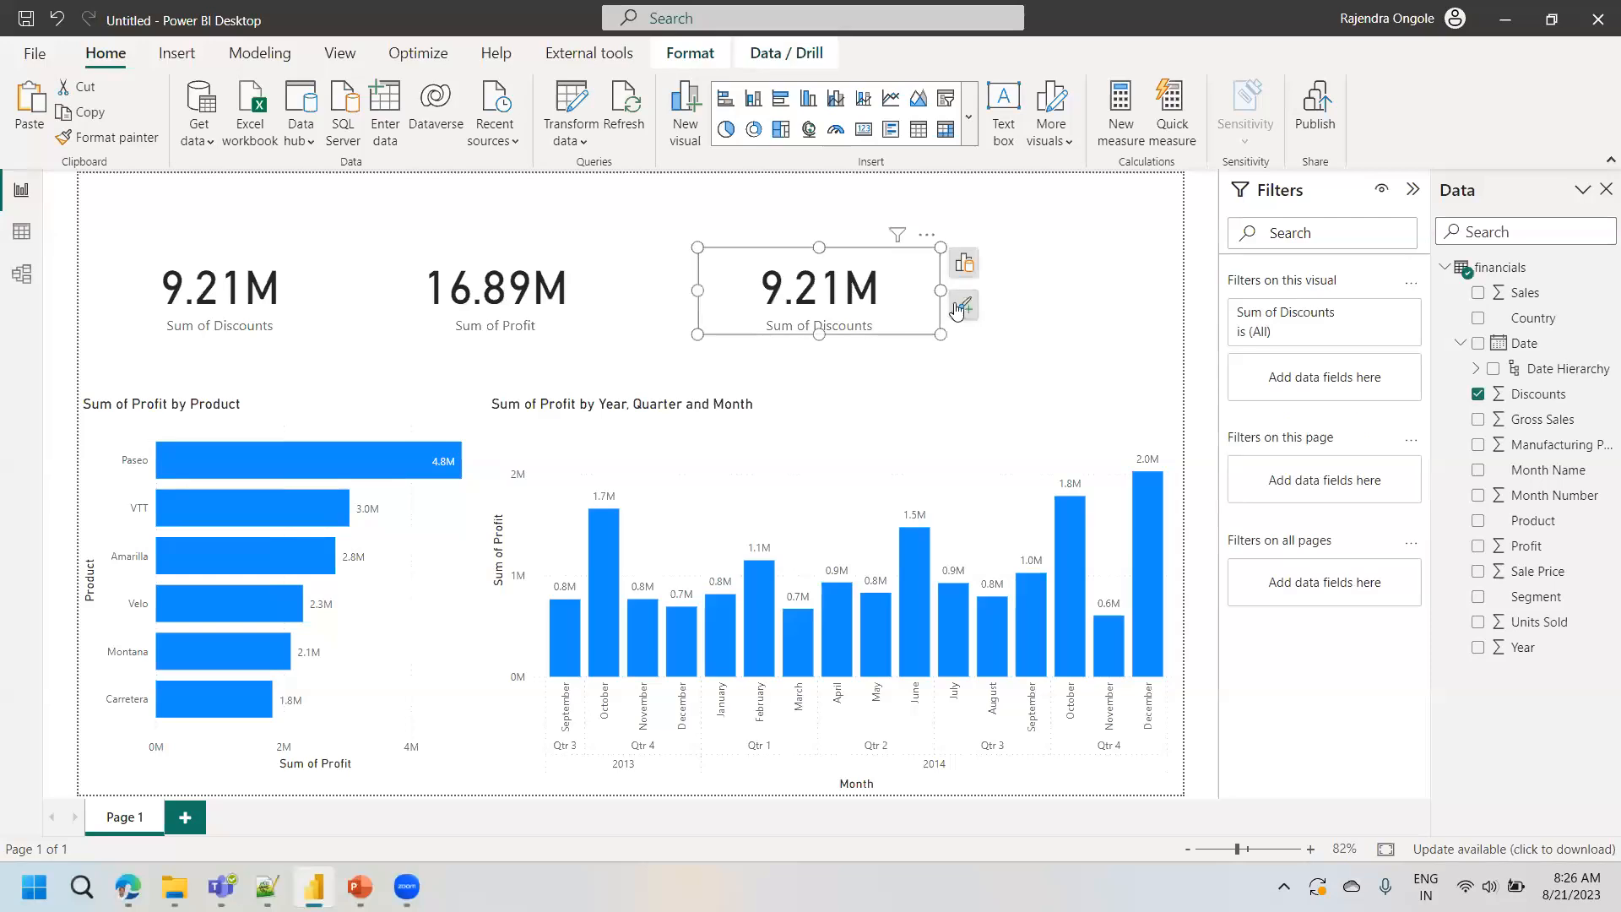
left_click(960, 307)
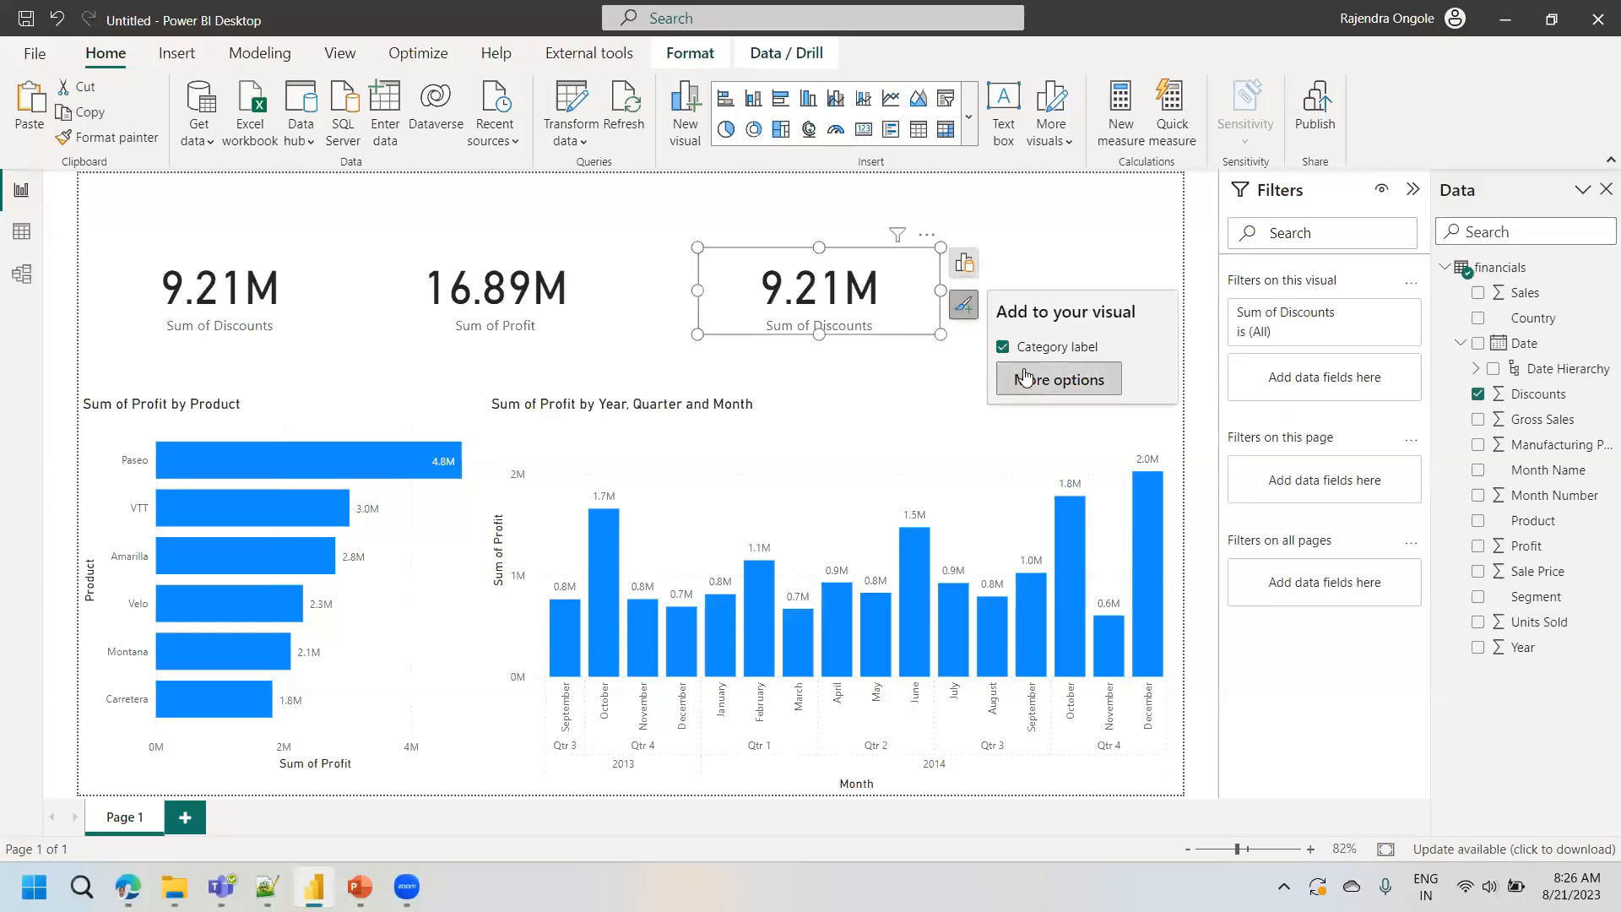
left_click(1025, 377)
left_click(946, 263)
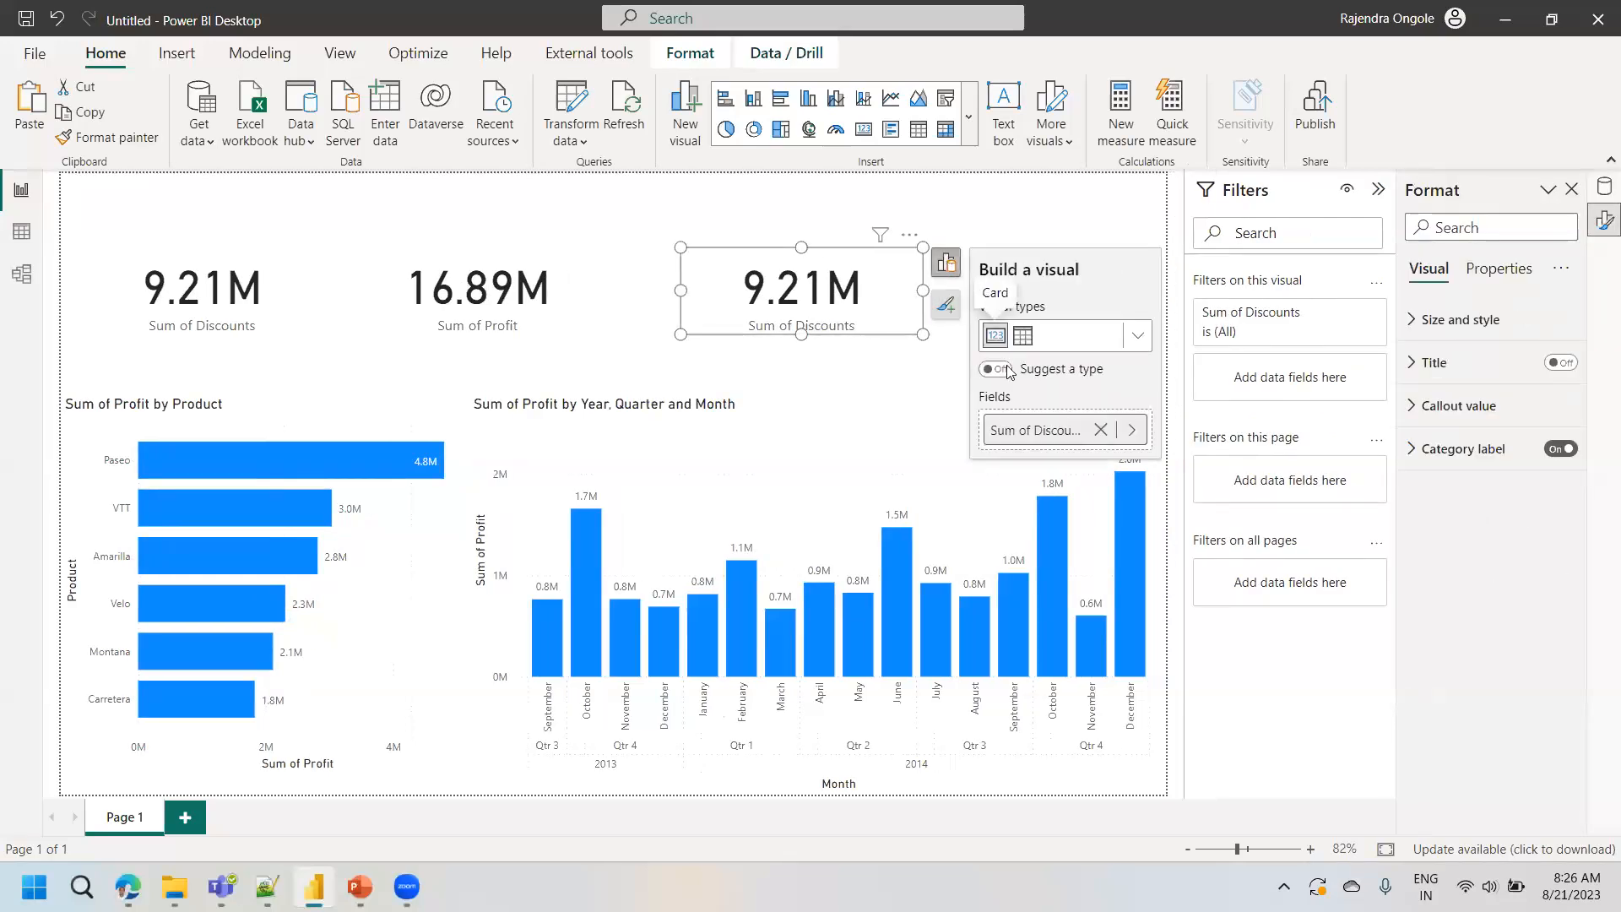
left_click(1100, 430)
left_click(1072, 431)
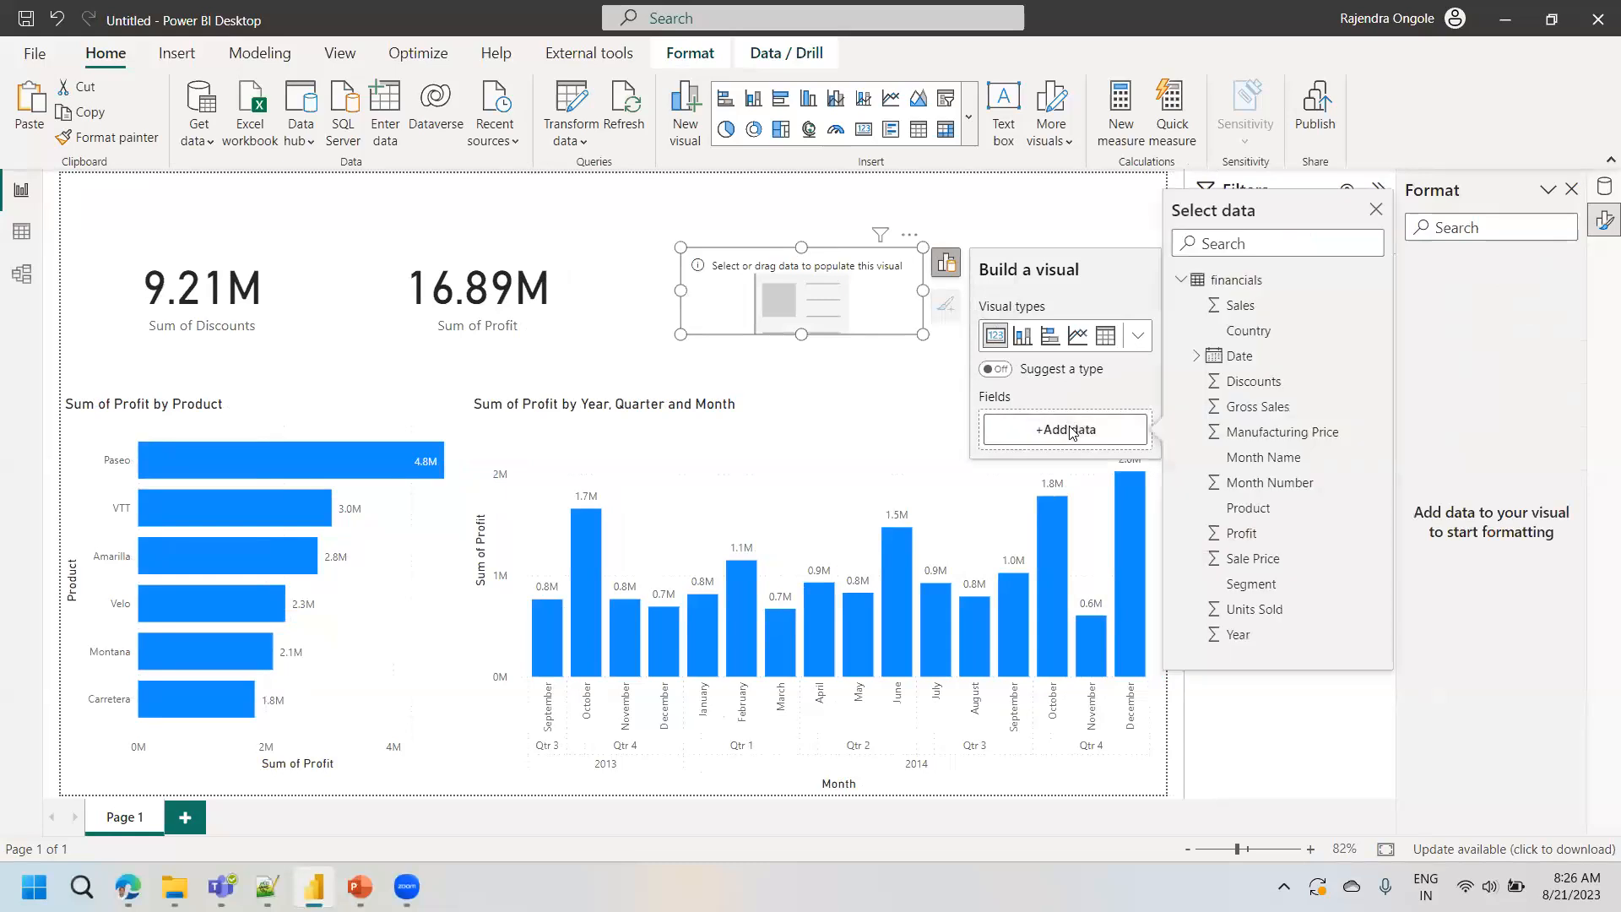
left_click(1258, 407)
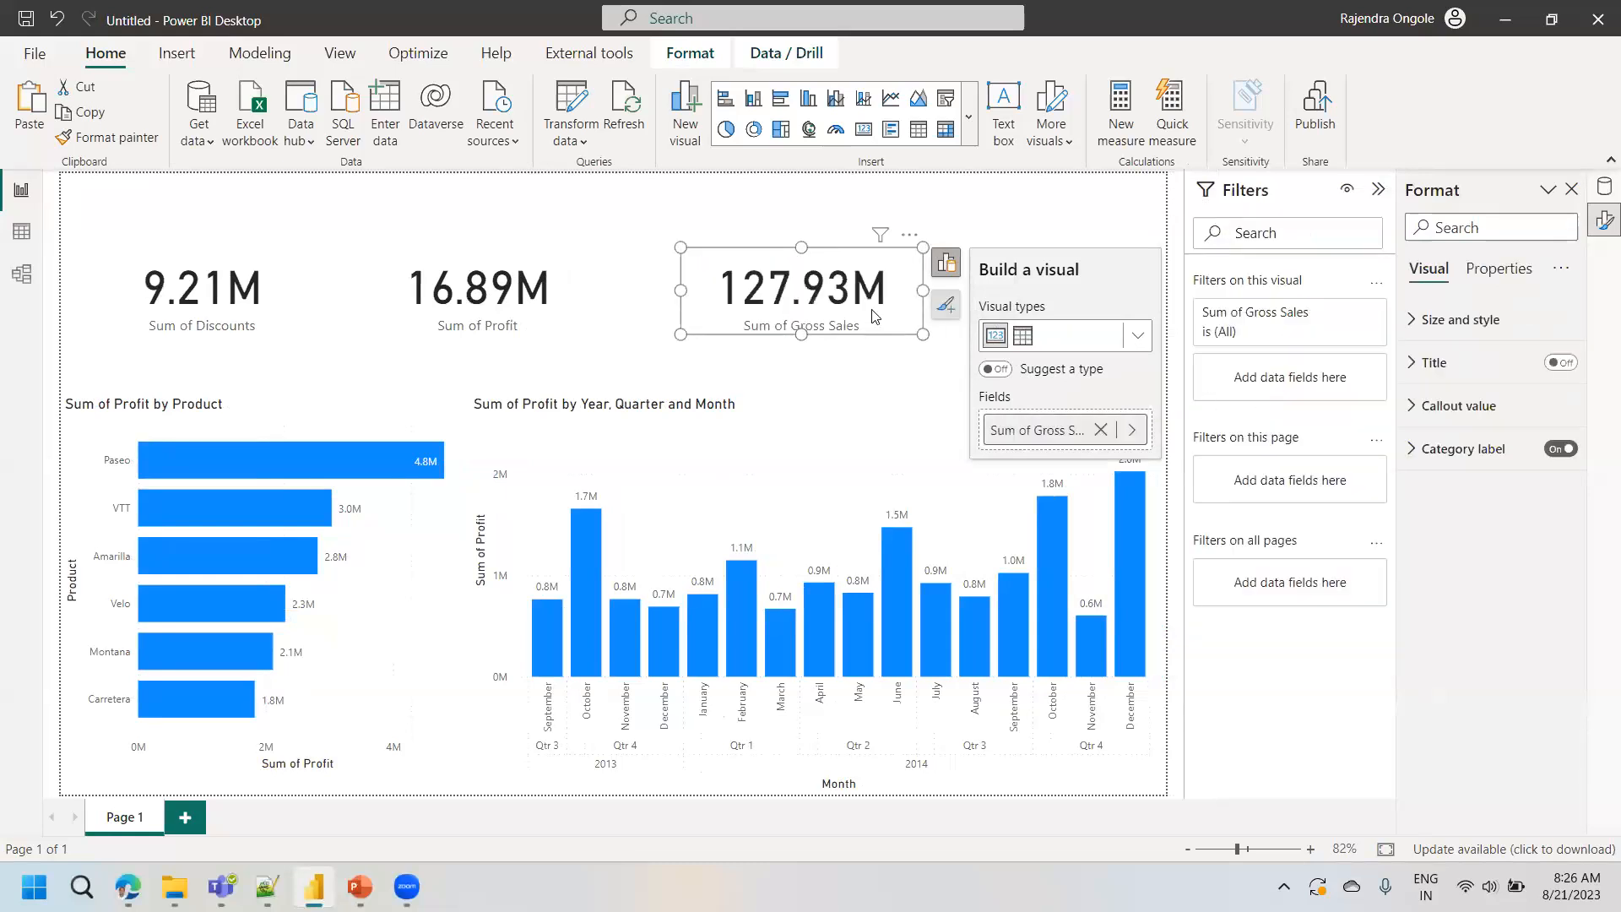
- Duplicate the Gross Sales card, place the copy at the right end of the row, and change its field to Manufacturing Price
key("ctrl+c")
key("ctrl+v")
left_click_drag(818, 302, 1062, 300)
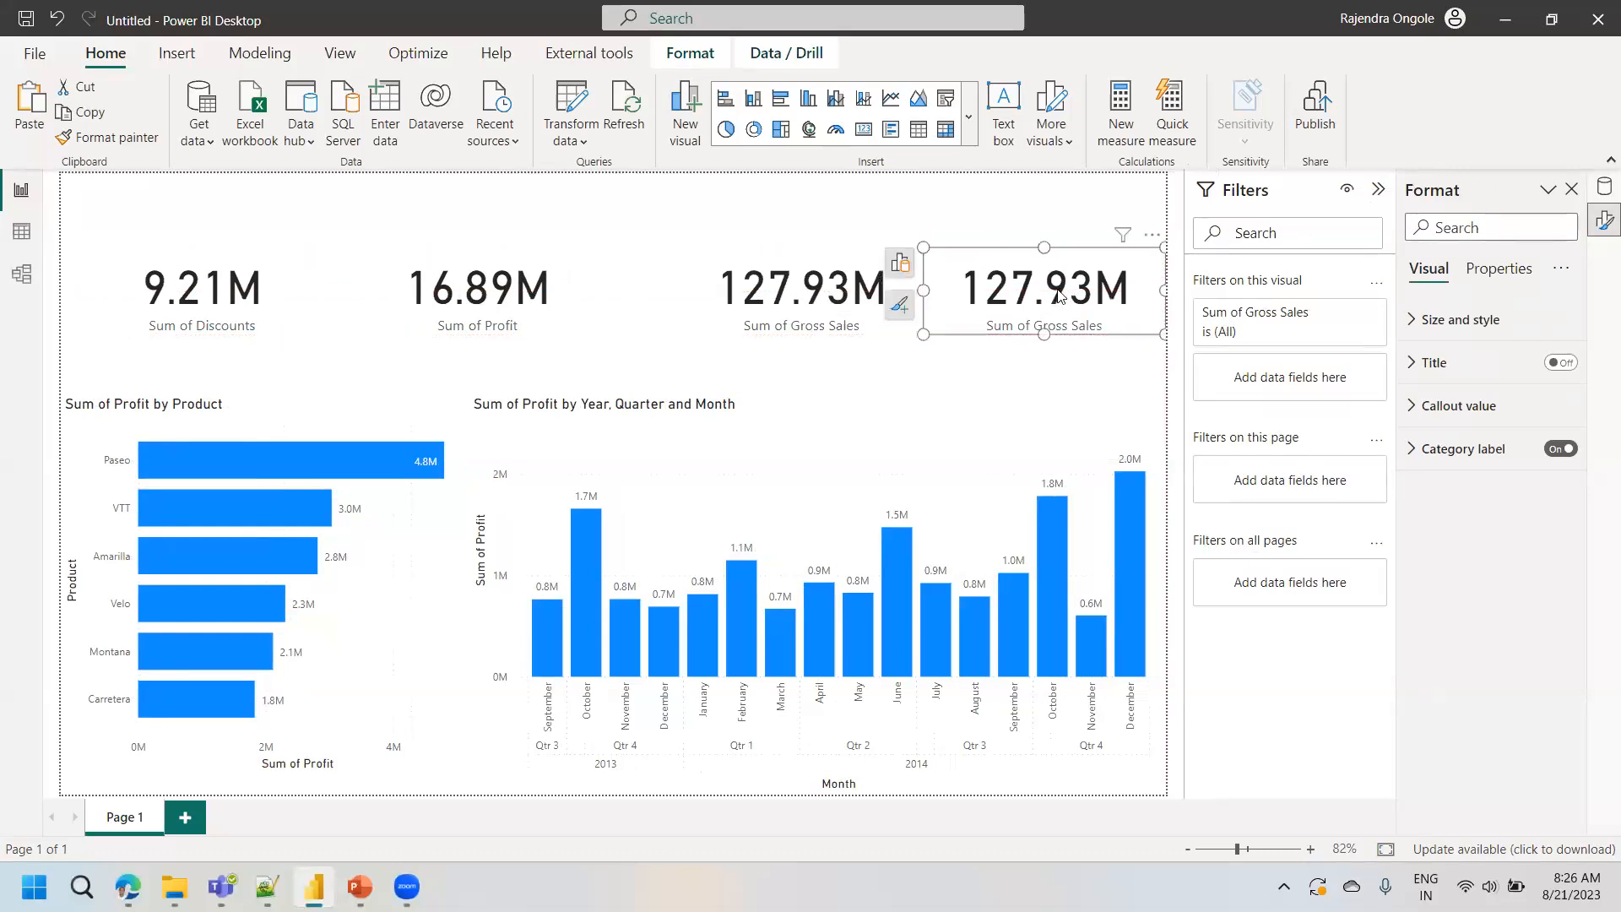
left_click(901, 264)
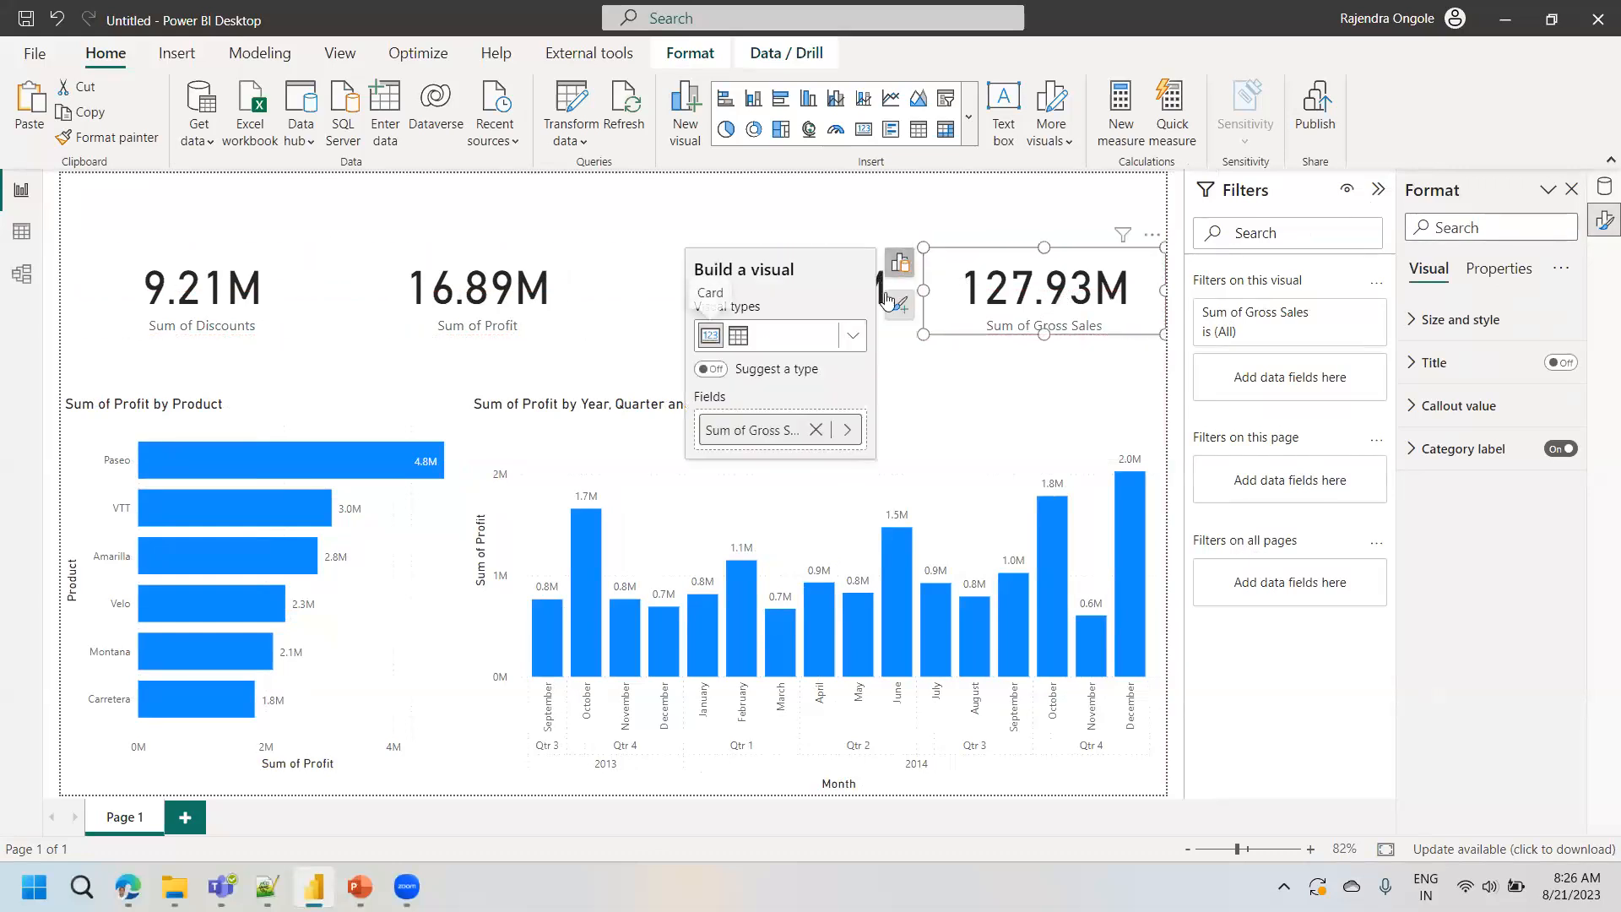
left_click(816, 429)
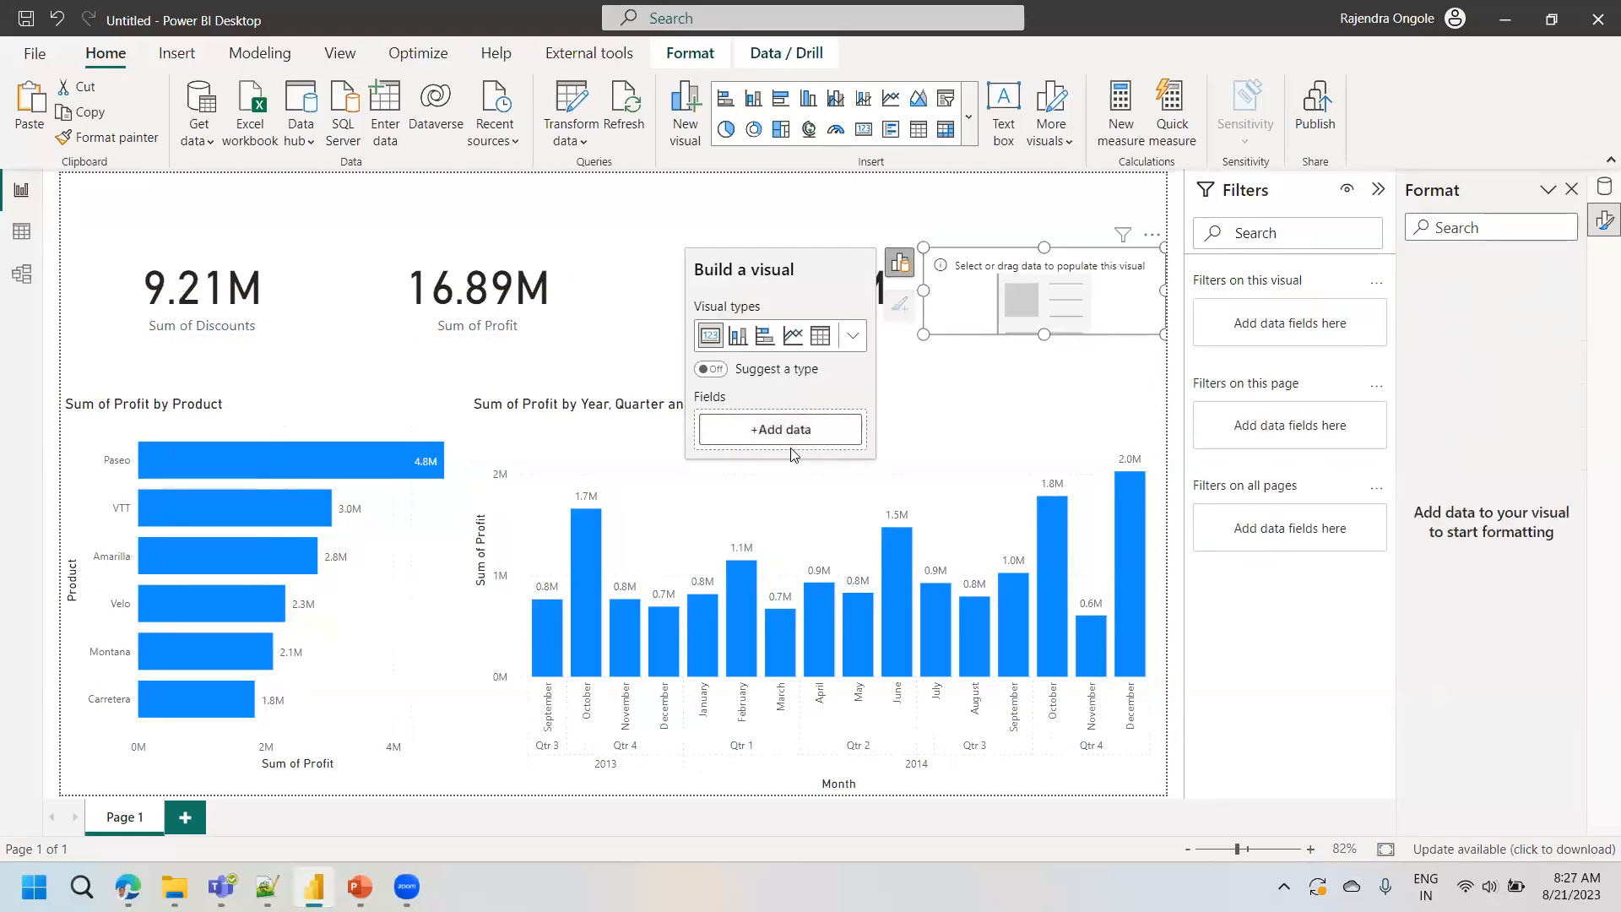
left_click(826, 424)
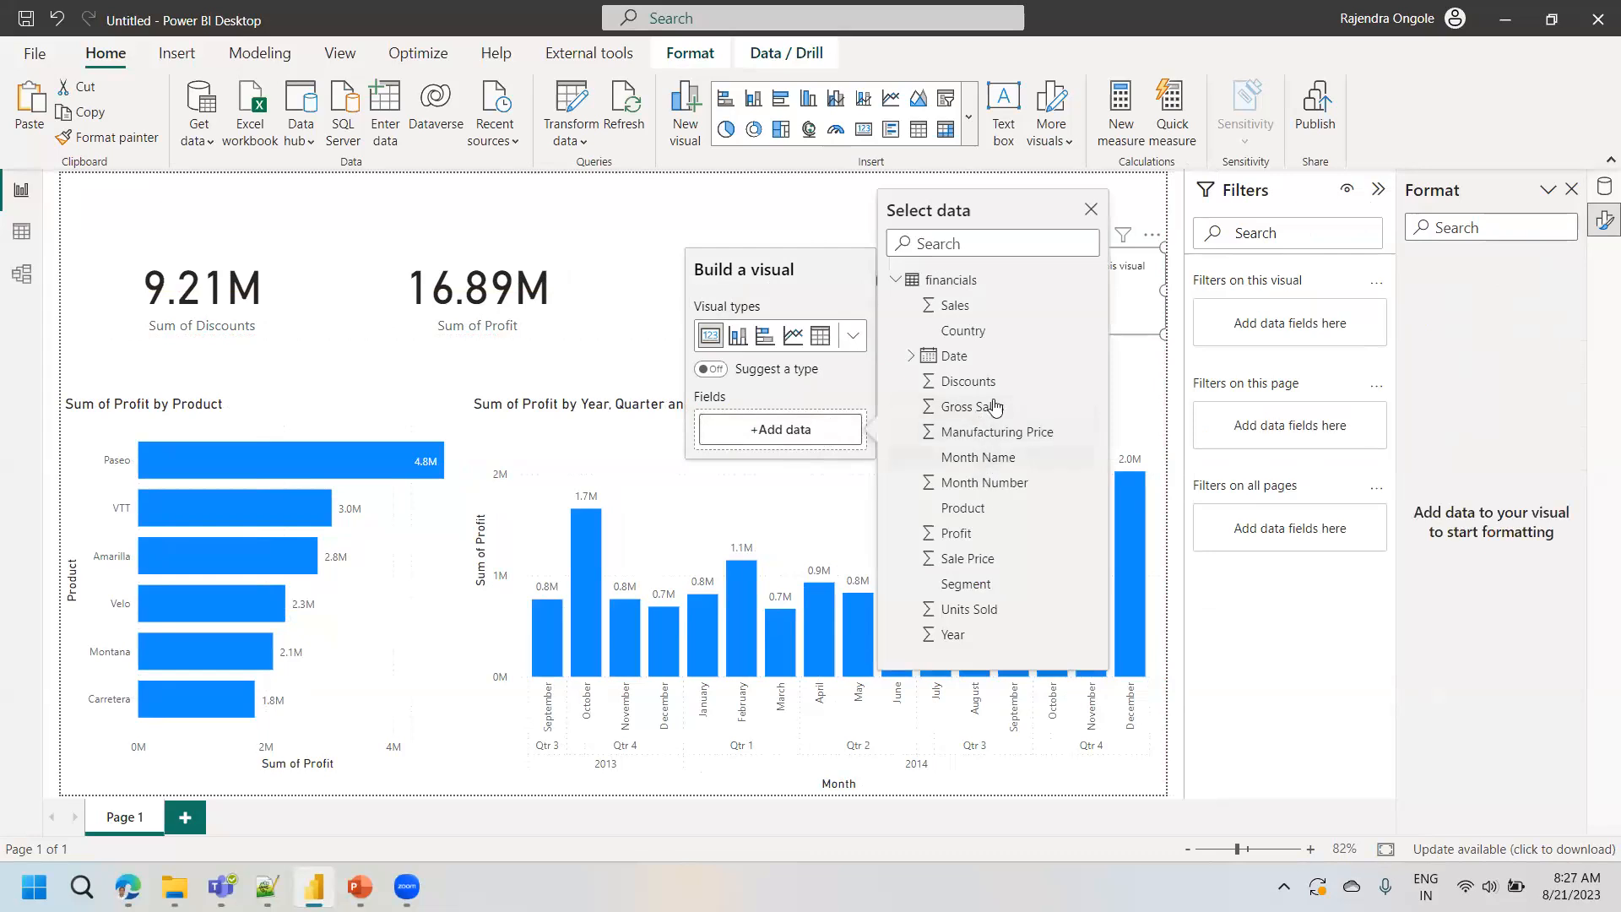
left_click(991, 437)
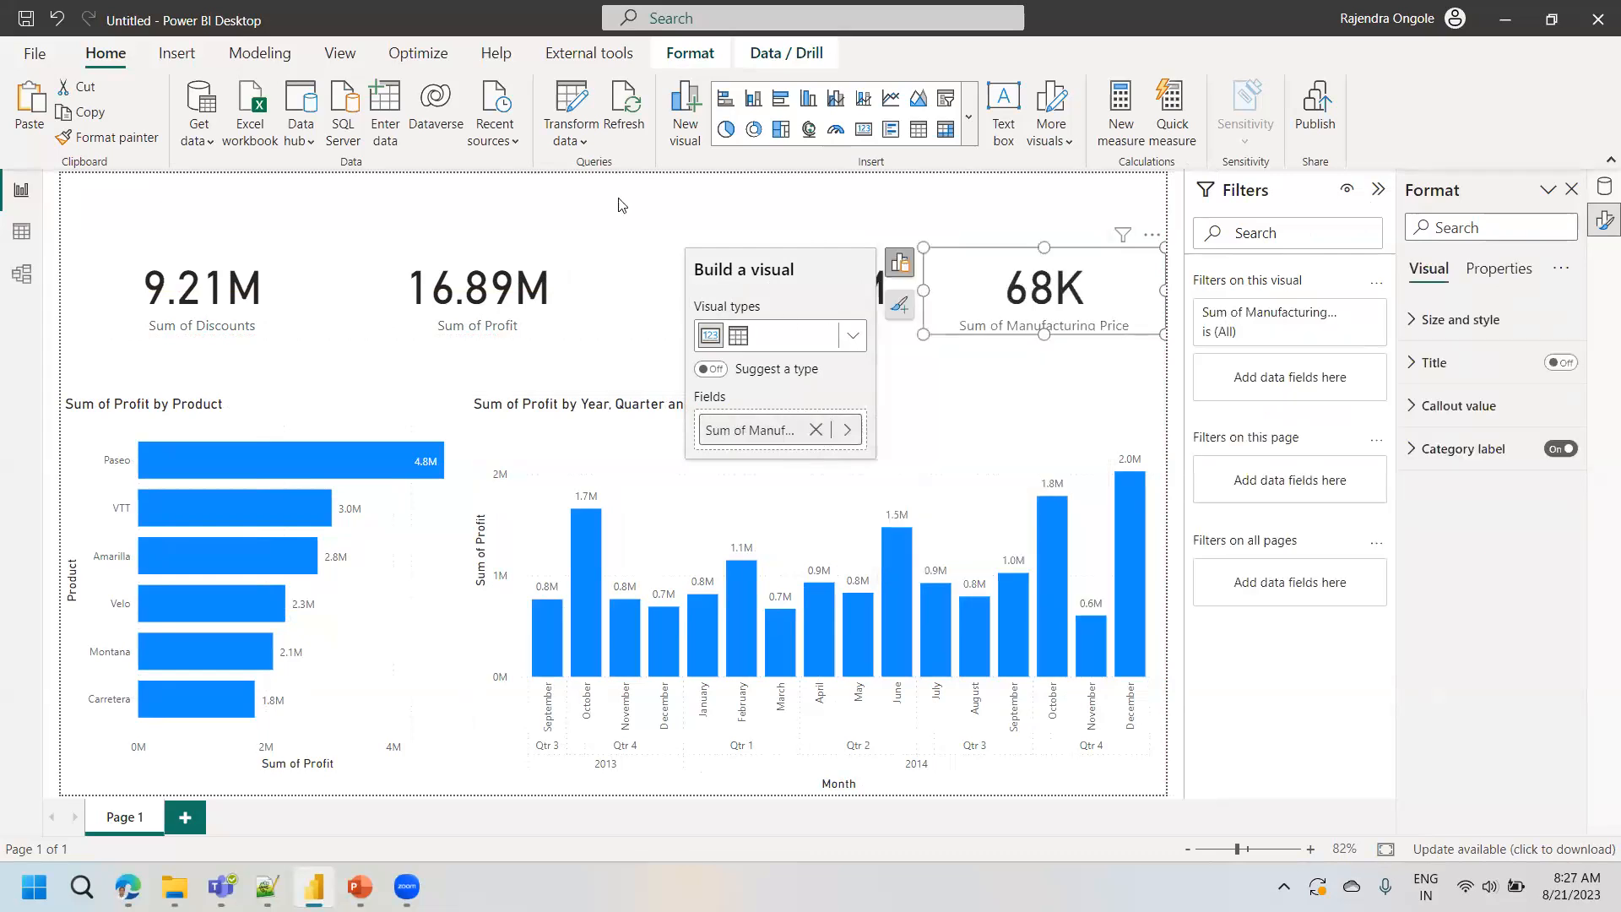
left_click(540, 213)
- Save the report to the Desktop folder as a Power BI file named Financial Report
key("ctrl+s")
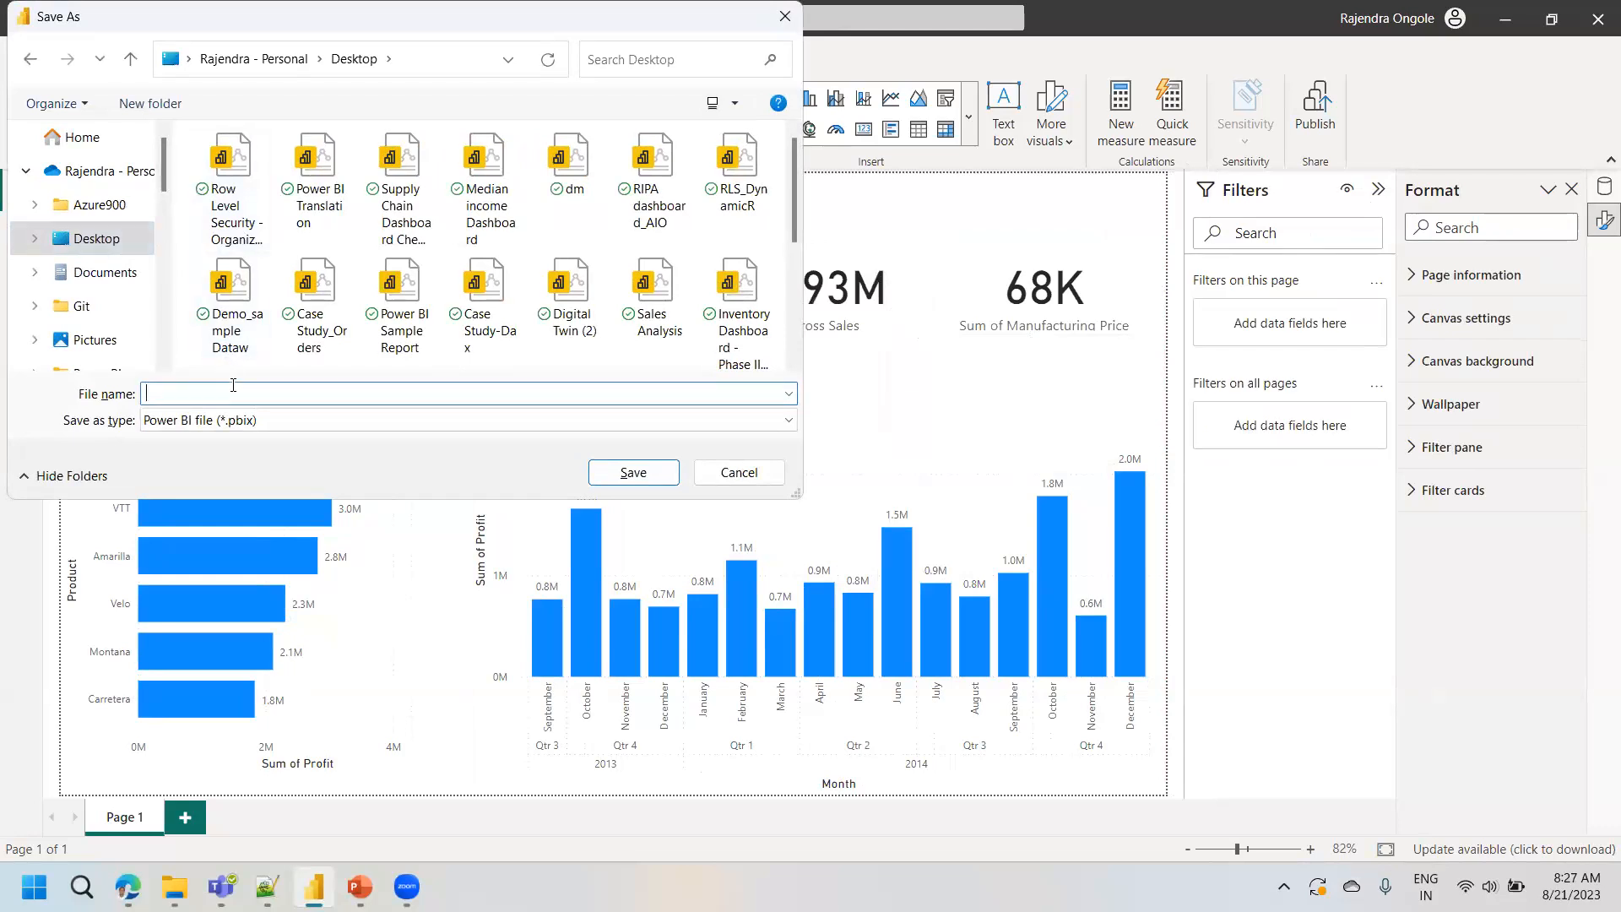
type("F")
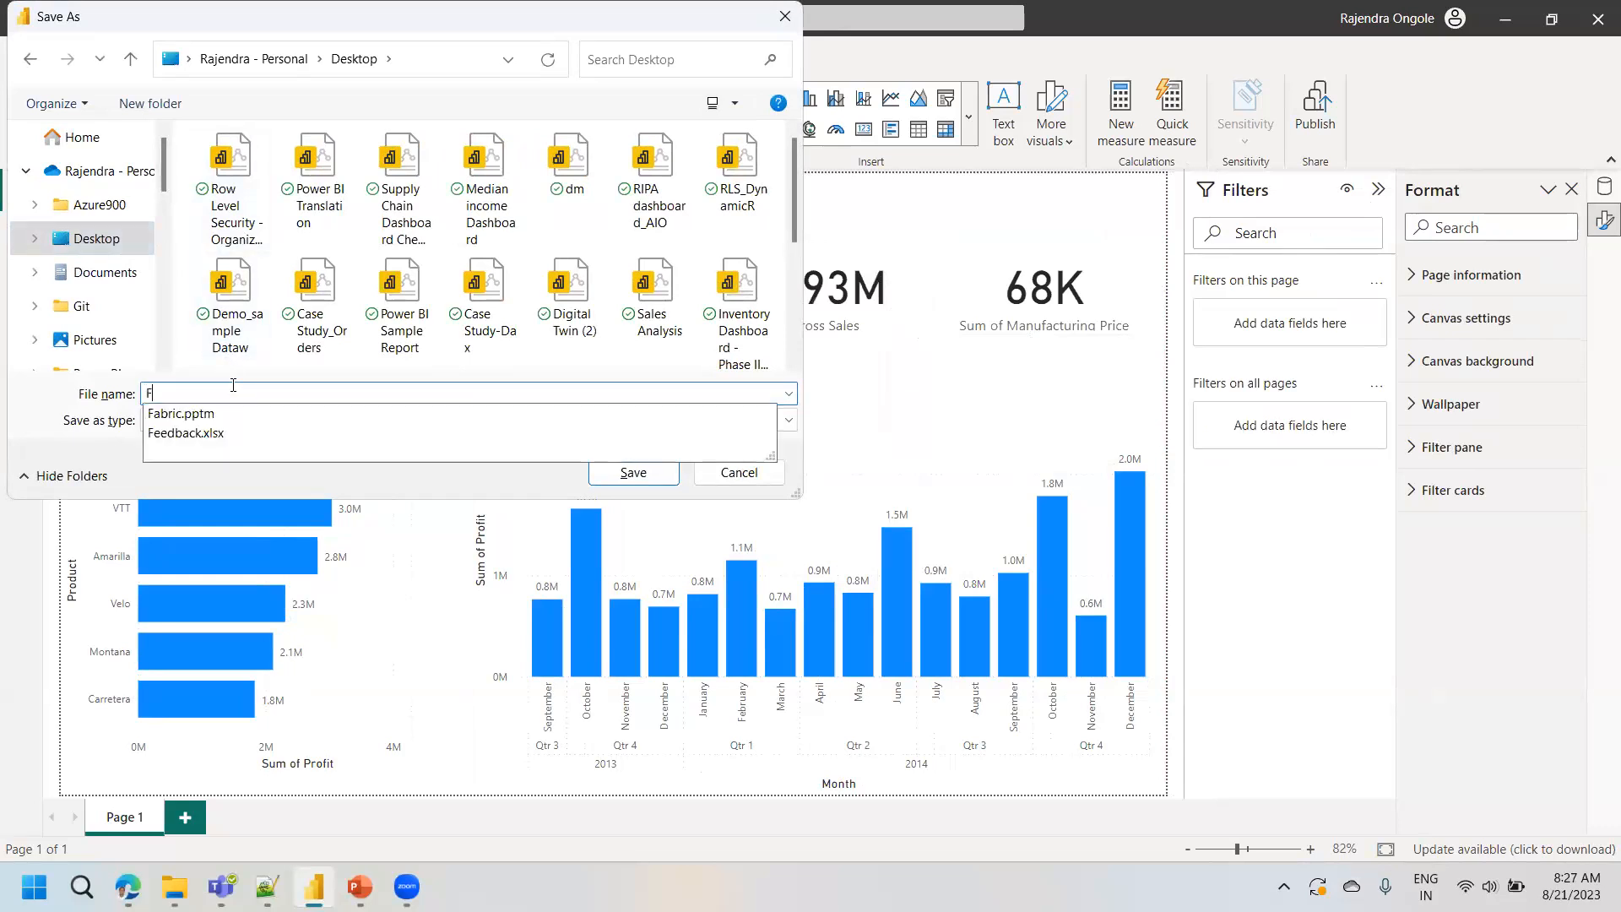
type("inancial Rport")
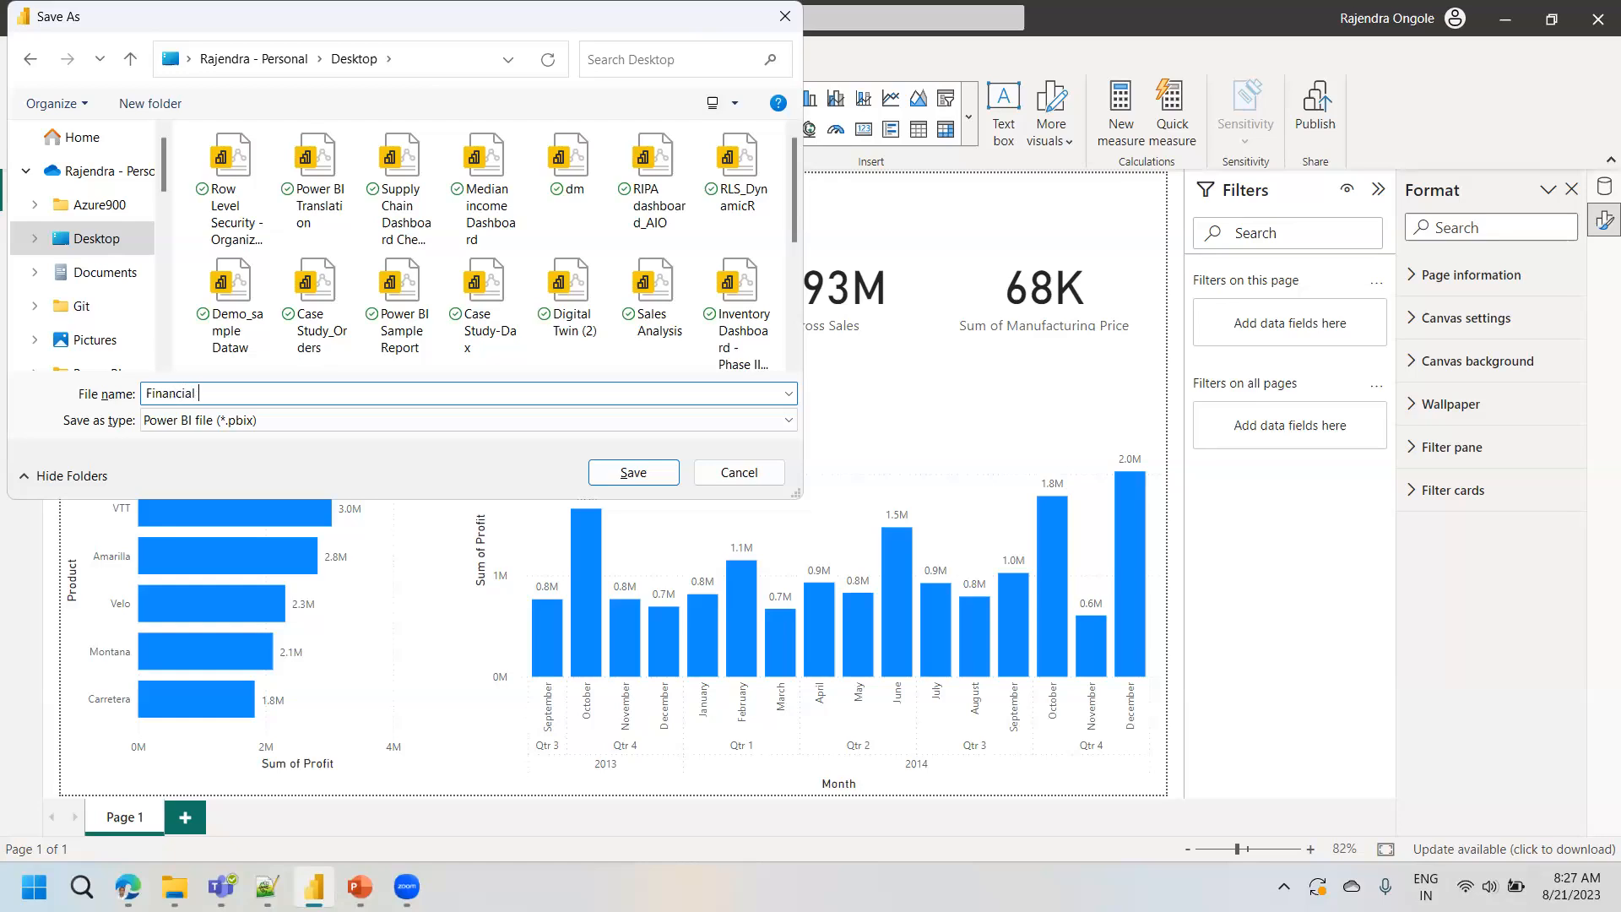
key("BackSpace")
key("BackSpace")
key("BackSpace")
key("BackSpace")
type("eport")
key("Return")
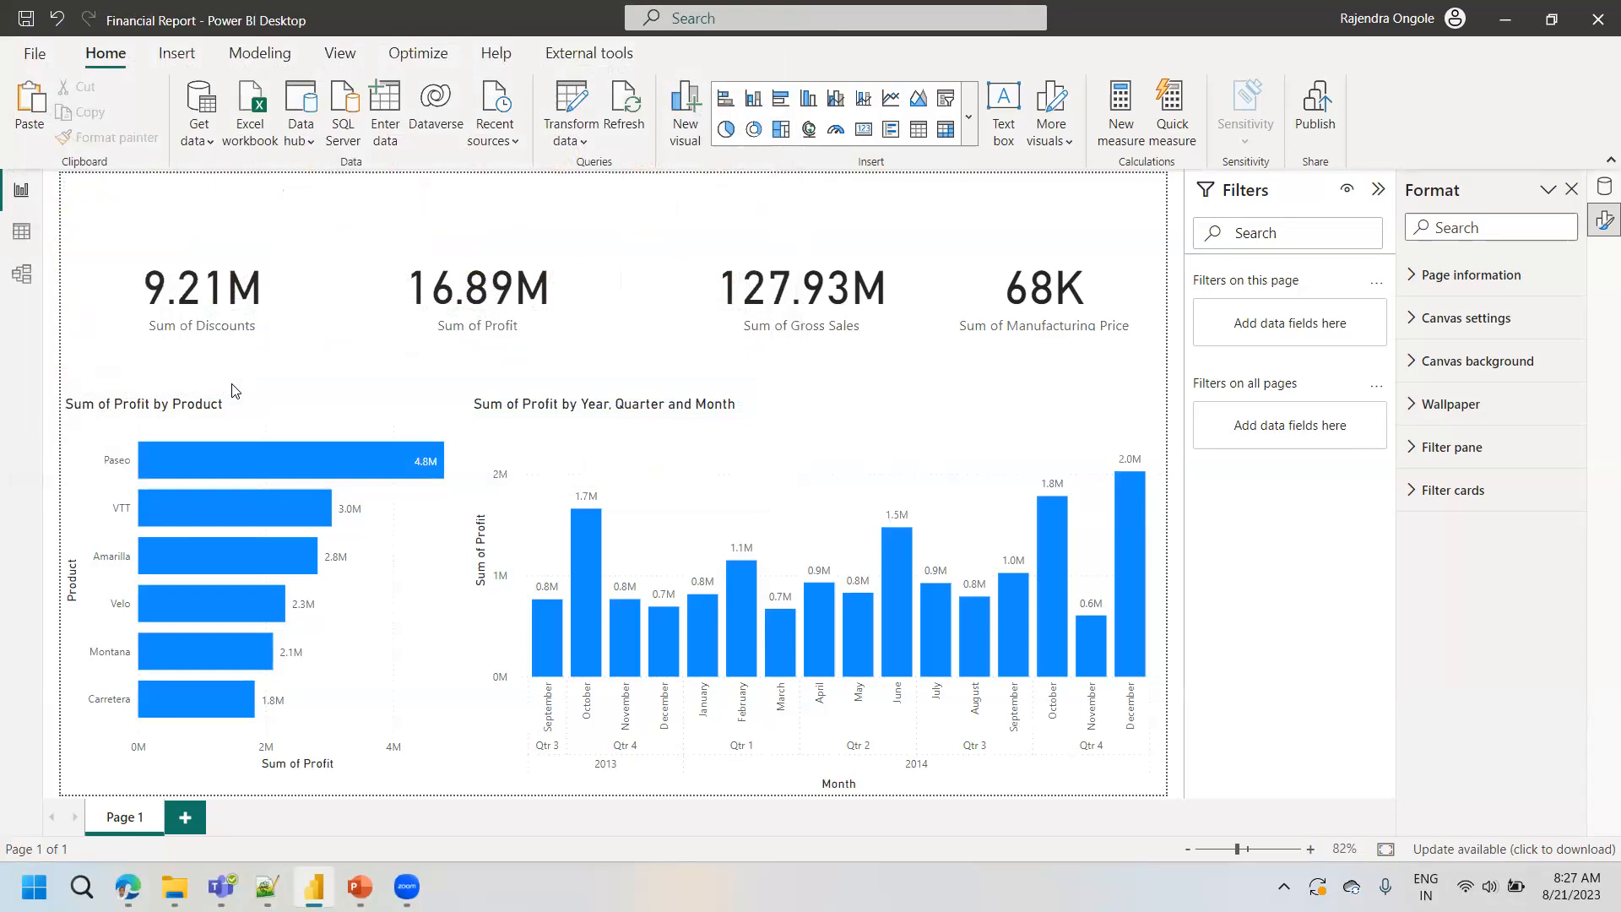
- Check cross-highlighting by selecting and clearing the Paseo bar, then the October 2013 column
left_click(228, 461)
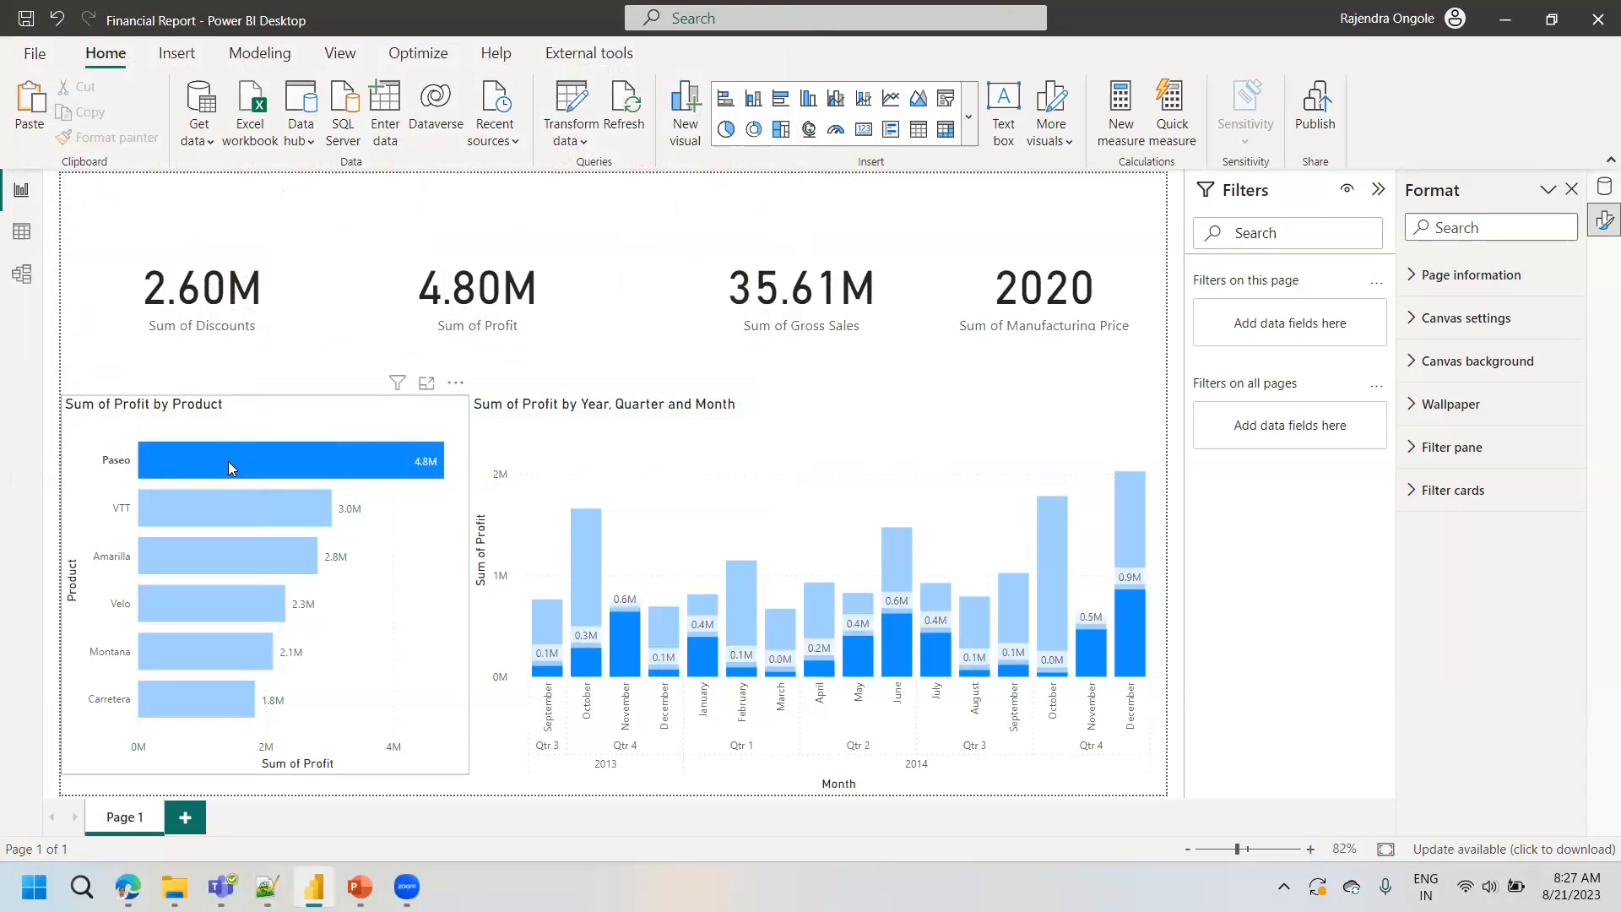
left_click(247, 459)
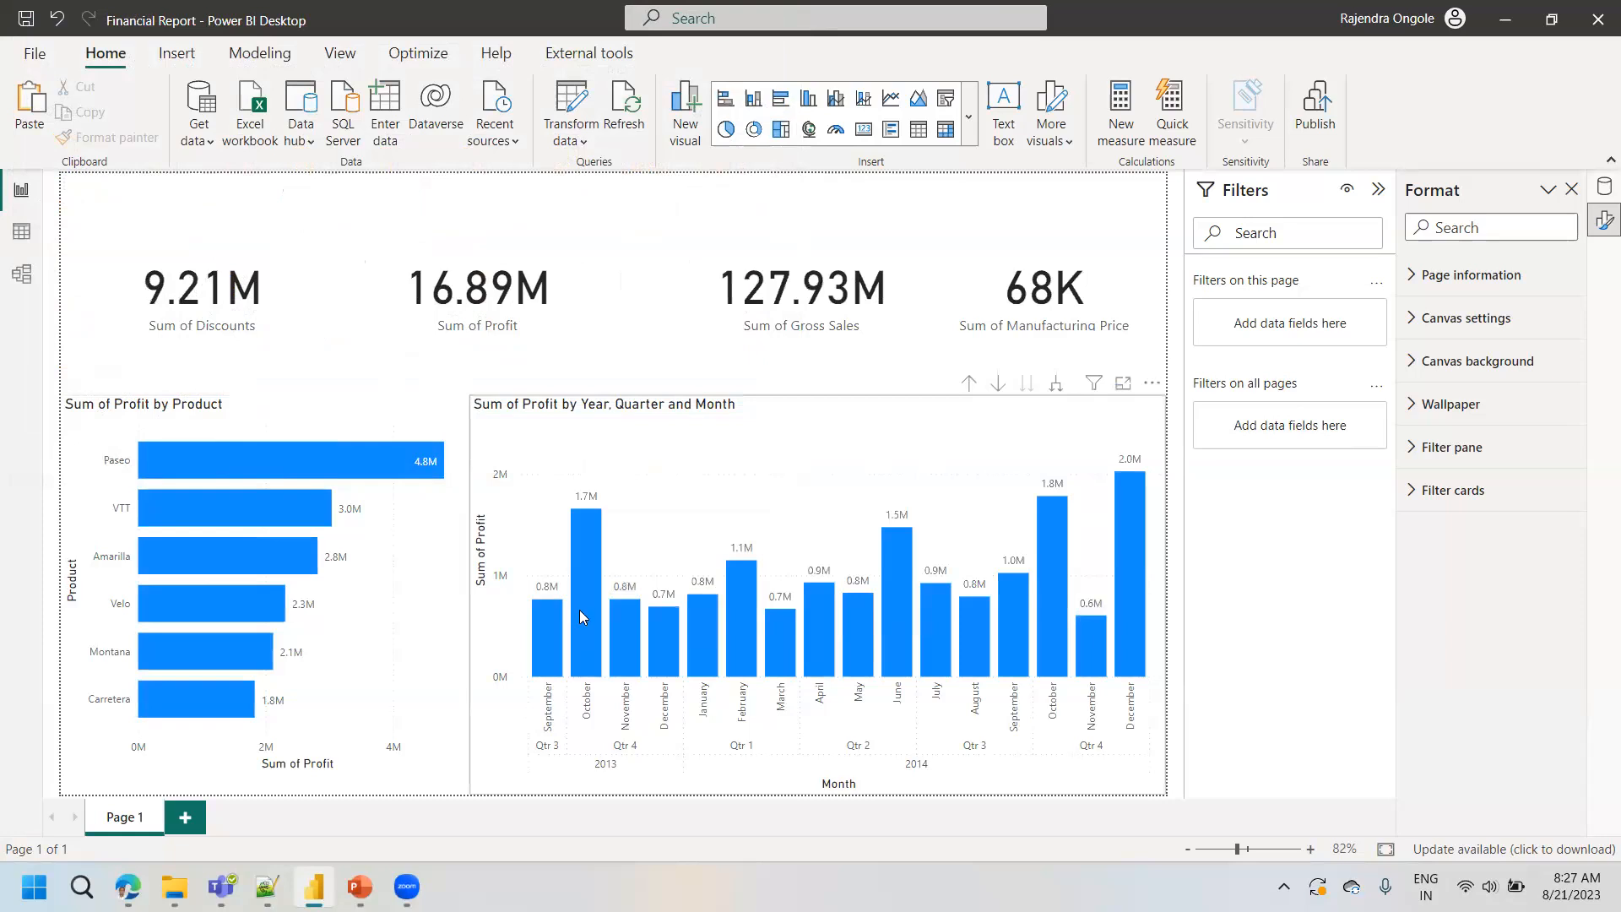
left_click(579, 610)
left_click(579, 609)
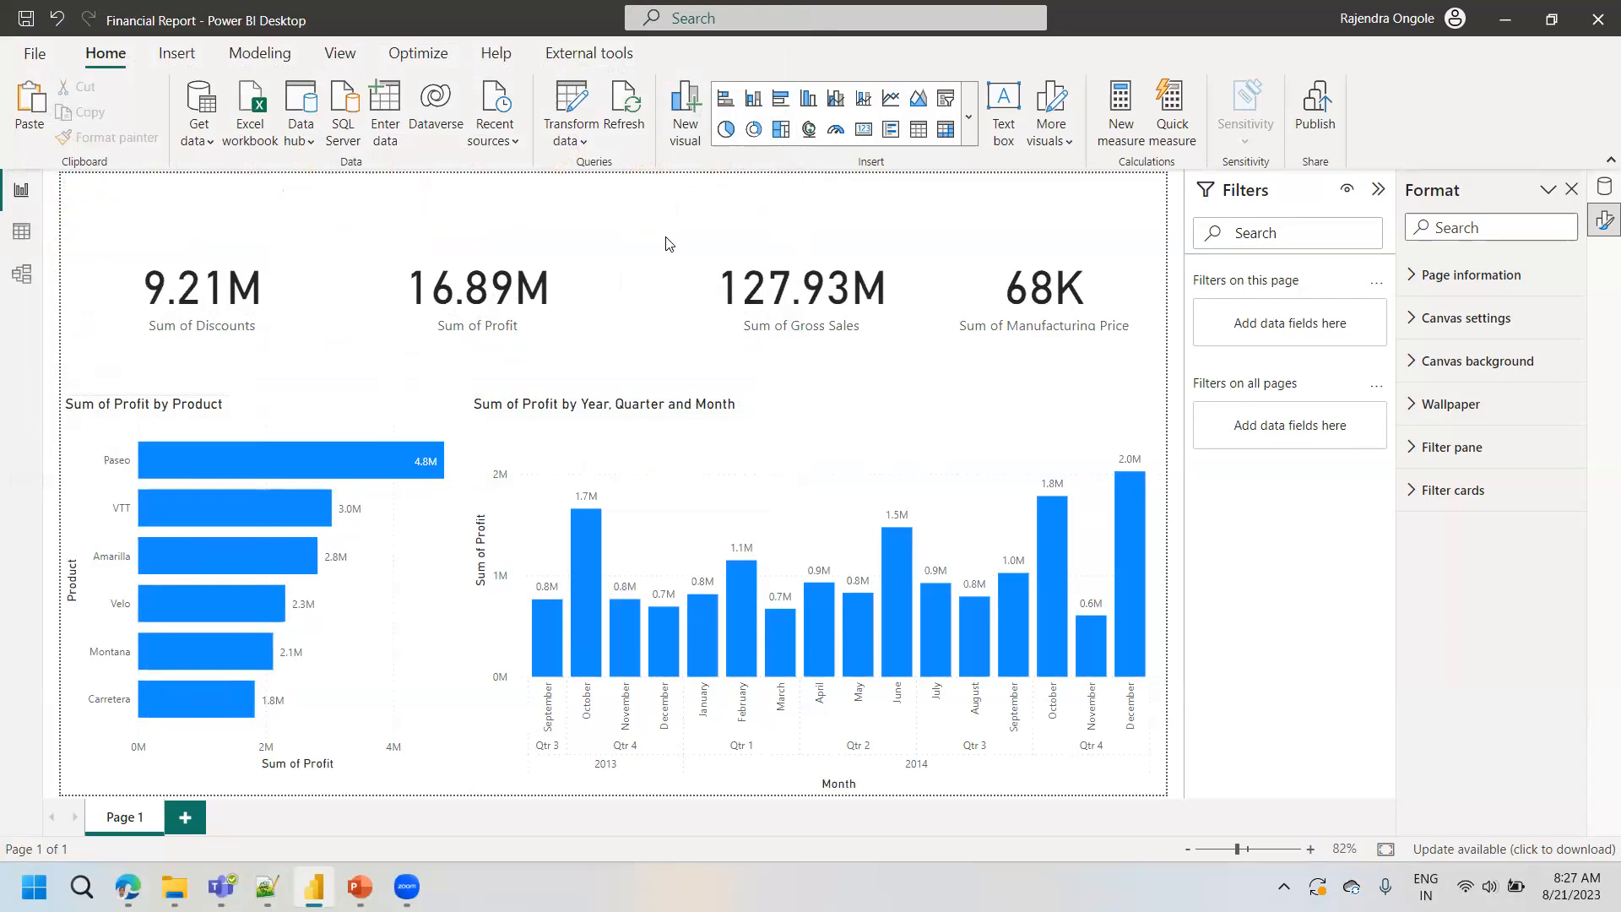
- Publish the report to My workspace in the Power BI service and dismiss the publishing dialog
left_click(1312, 127)
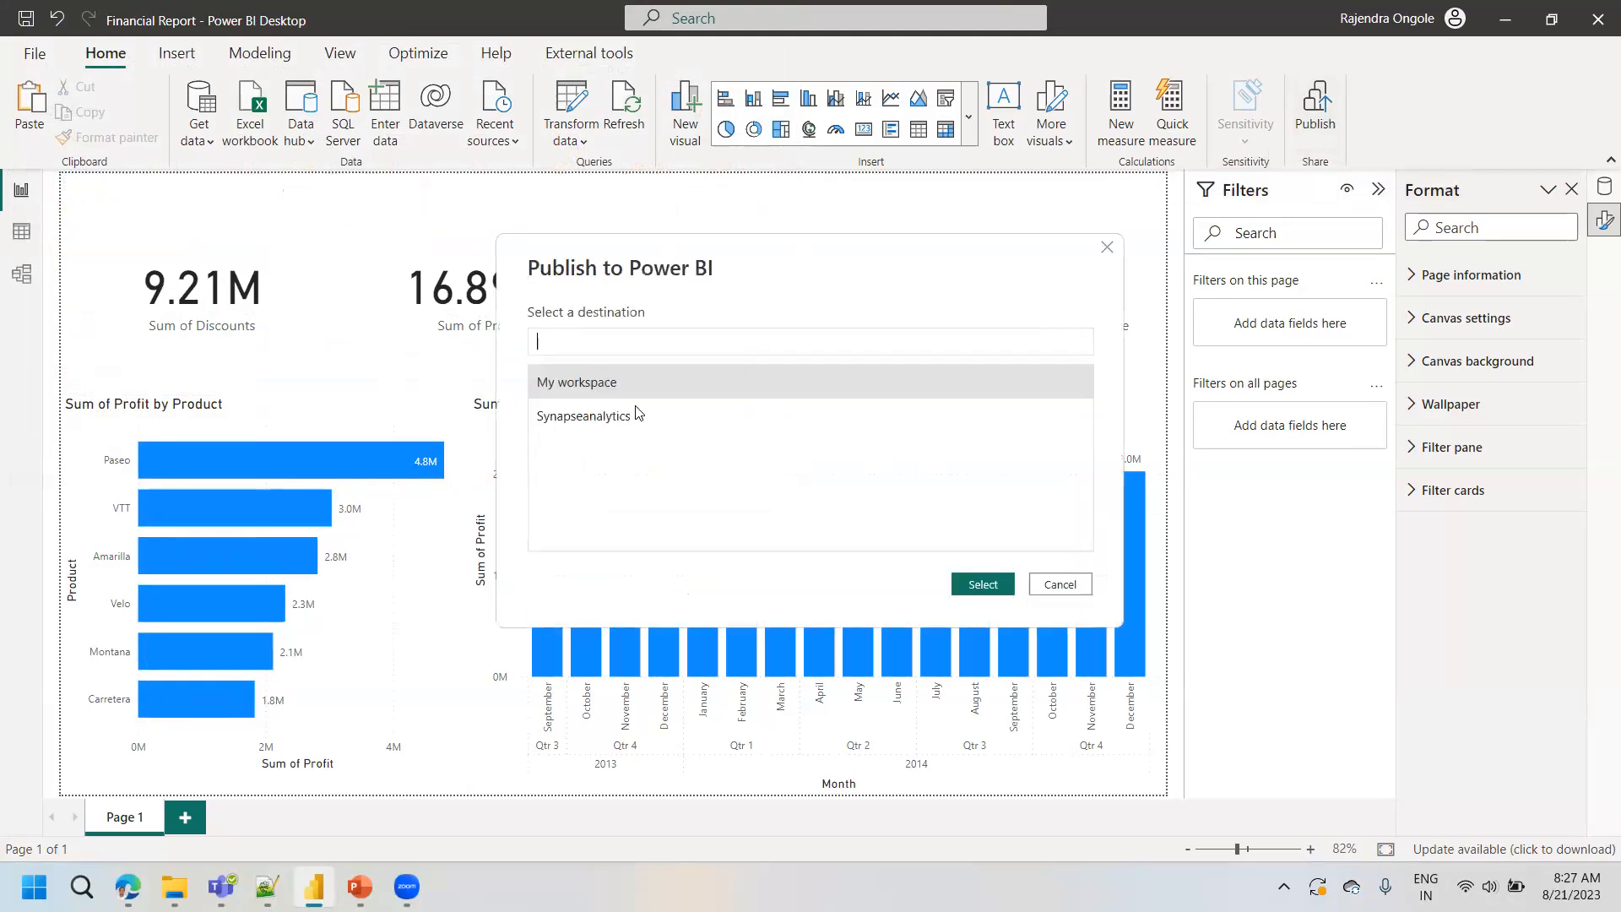
left_click(996, 581)
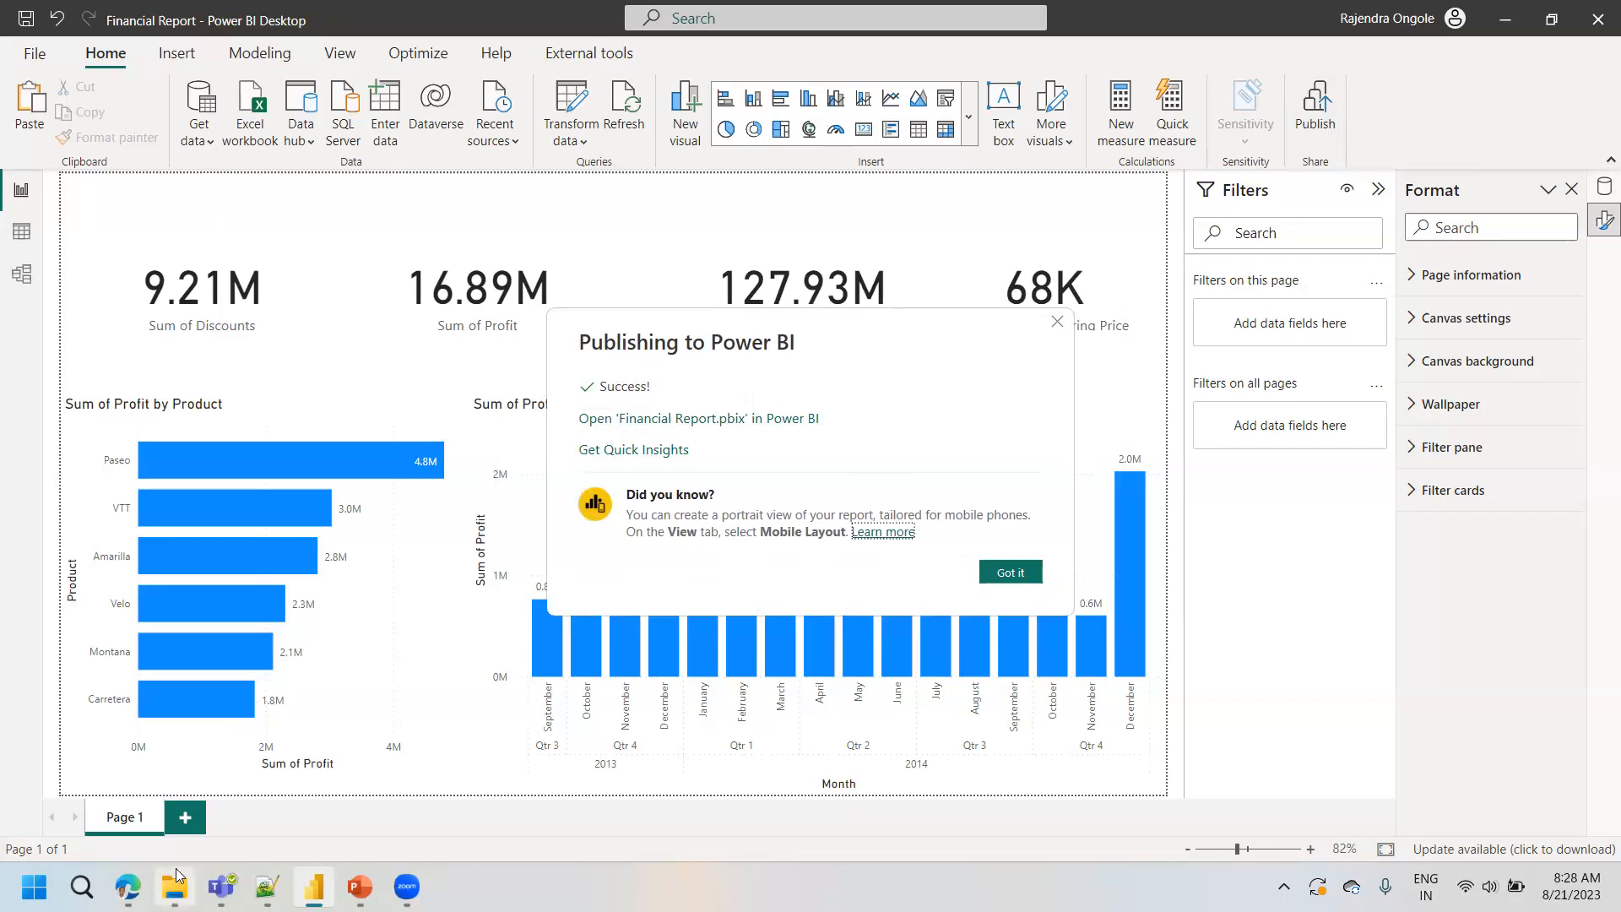
left_click(1009, 571)
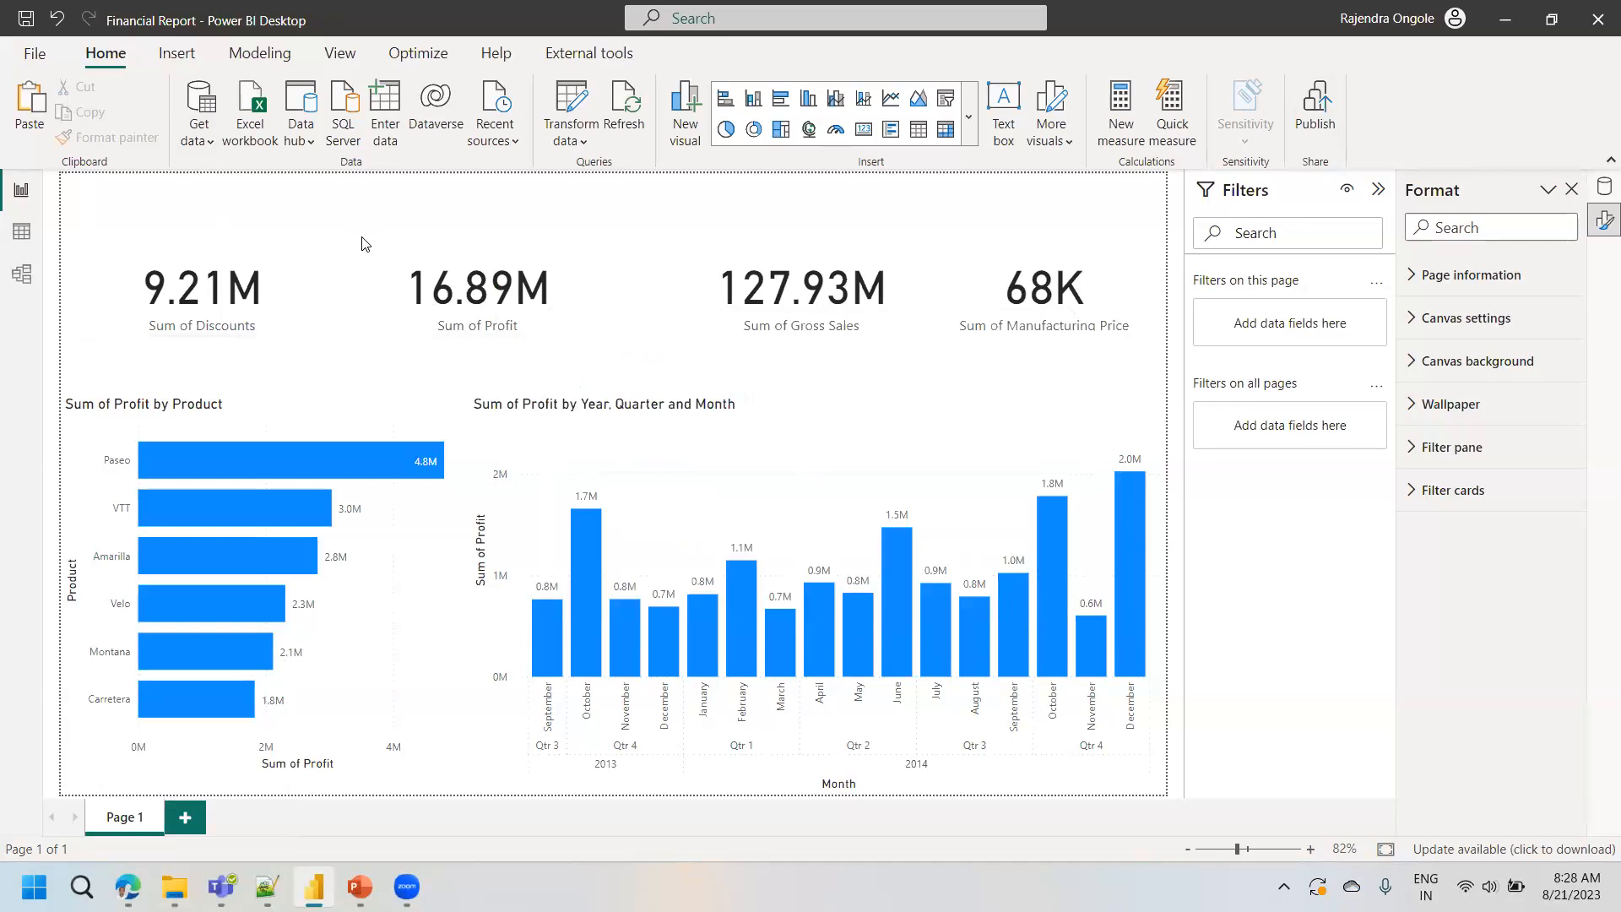
mouse_move(318, 520)
mouse_move(126, 871)
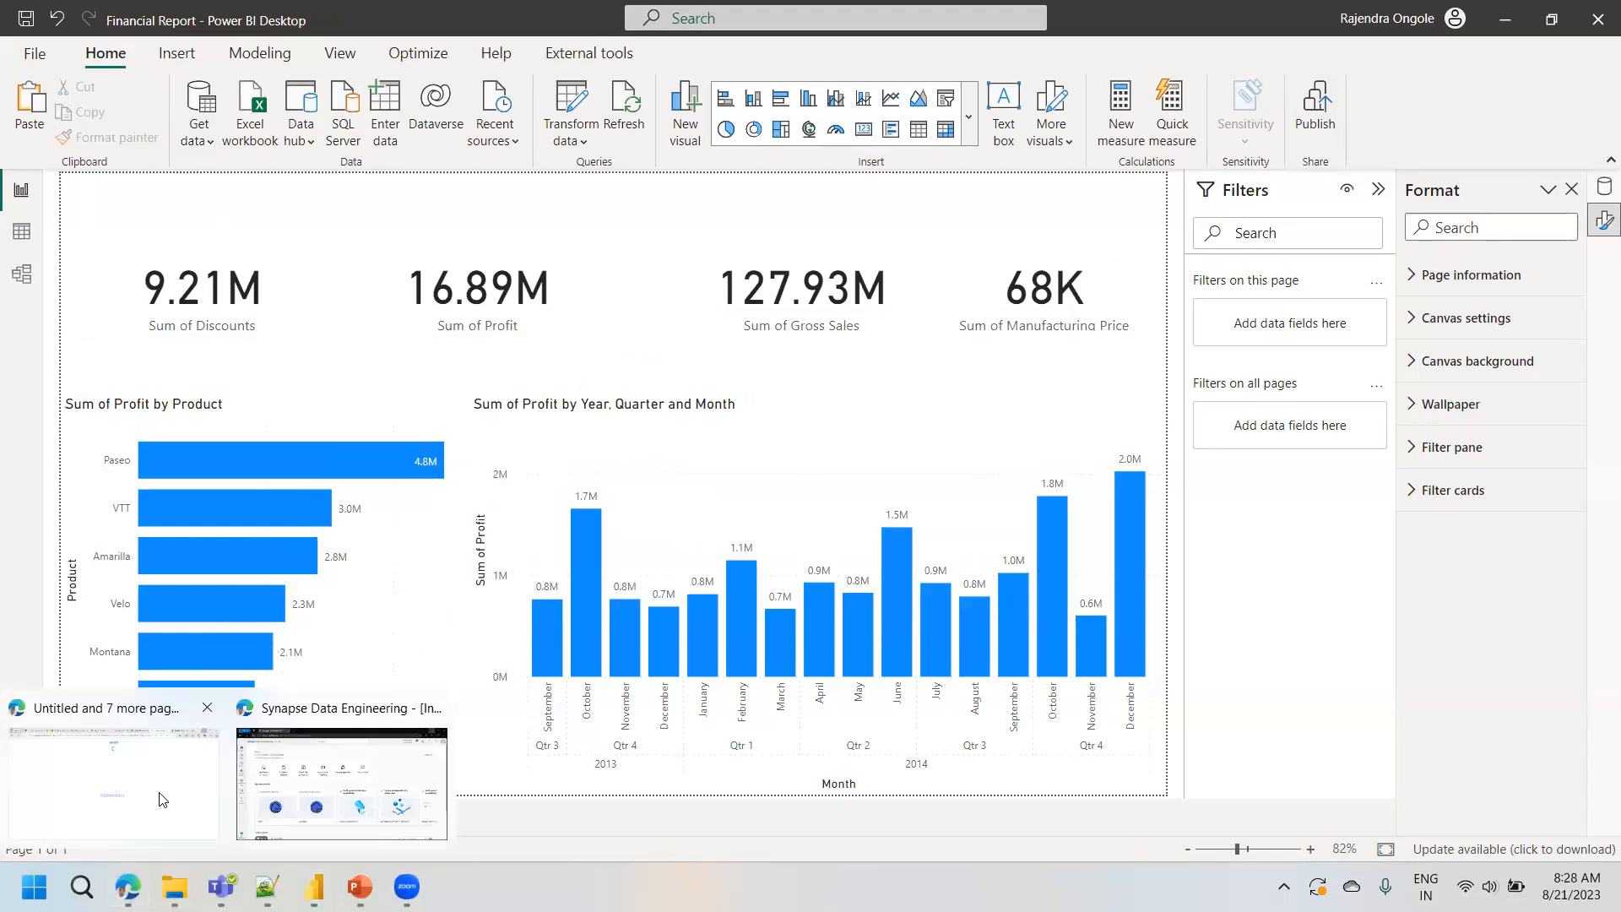
left_click(319, 781)
key("super+Up")
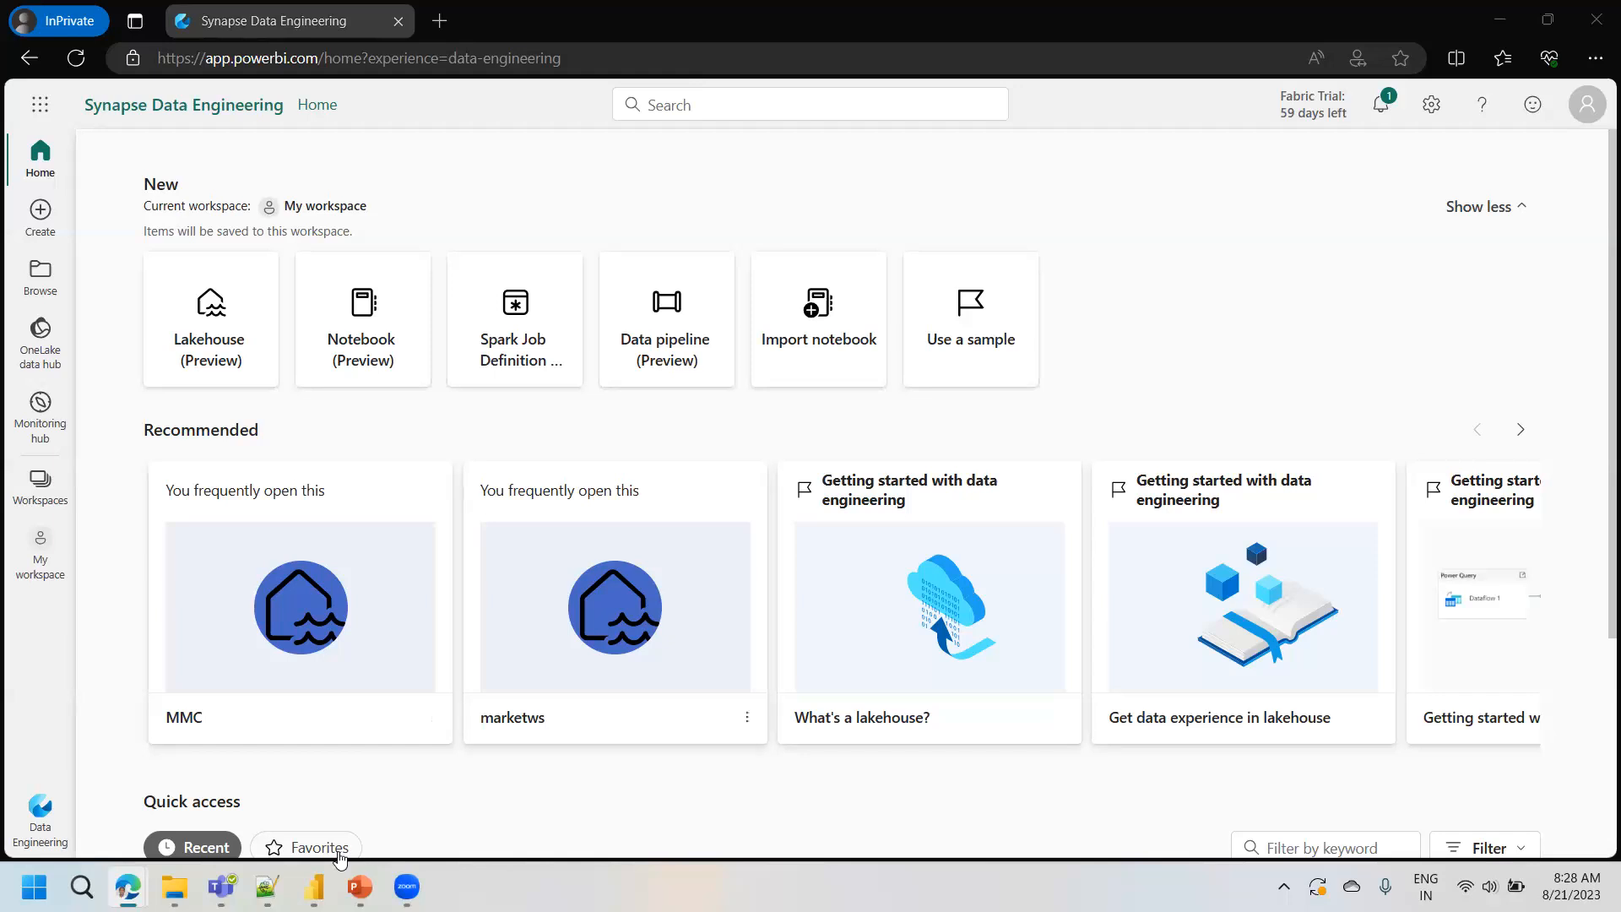
left_click(314, 882)
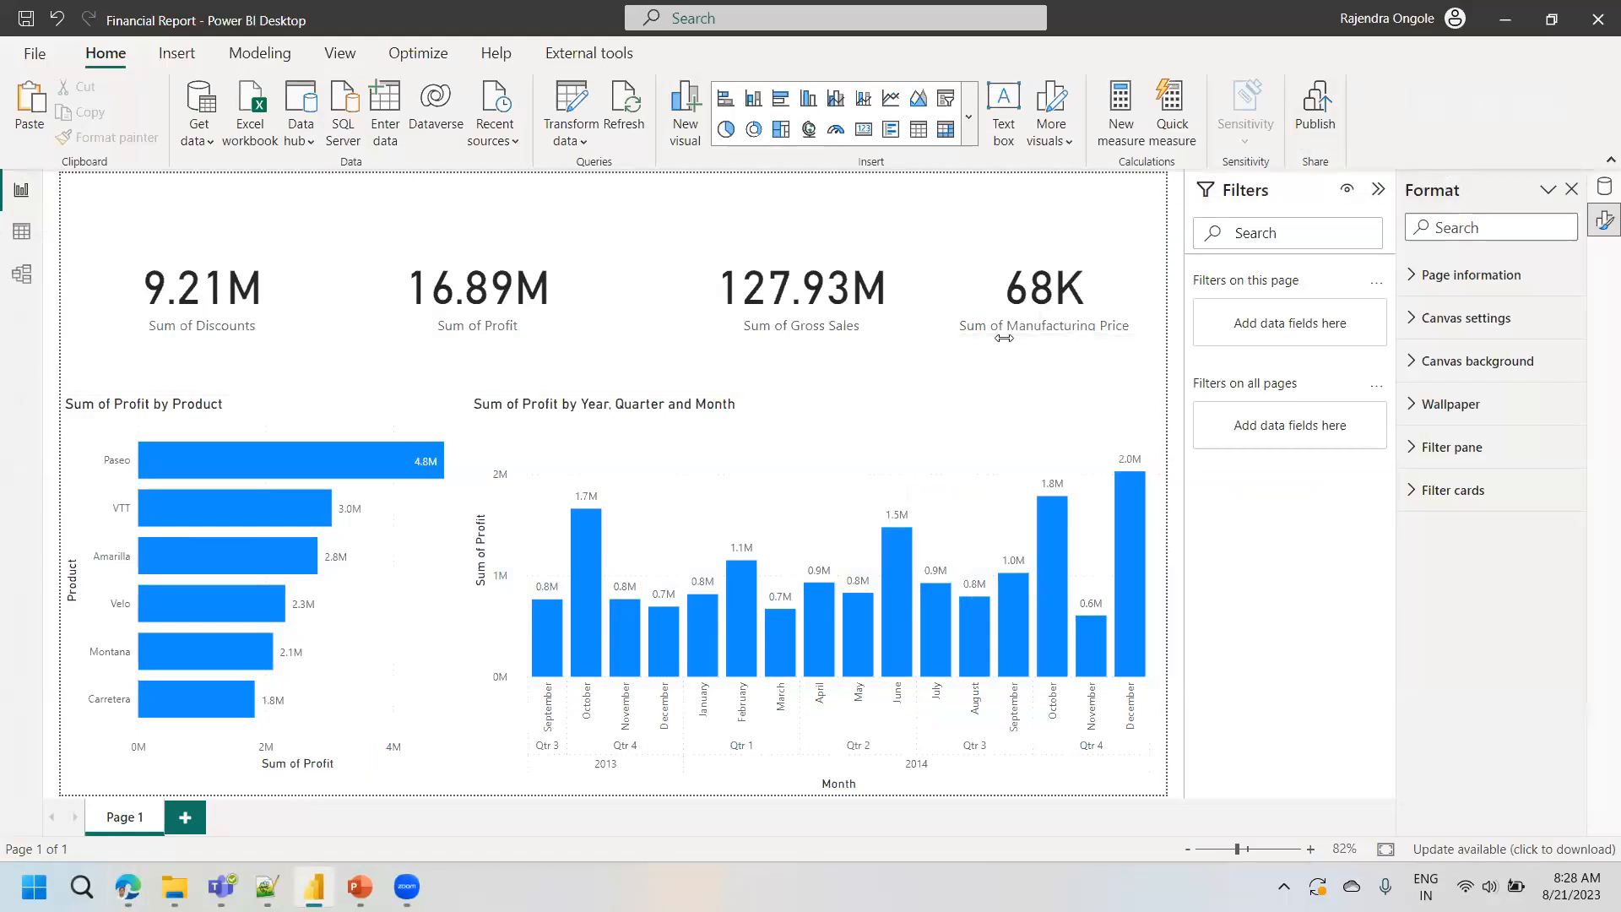
- Switch to the Synapse Data Engineering browser window and open the published Financial Report from My workspace
mouse_move(127, 886)
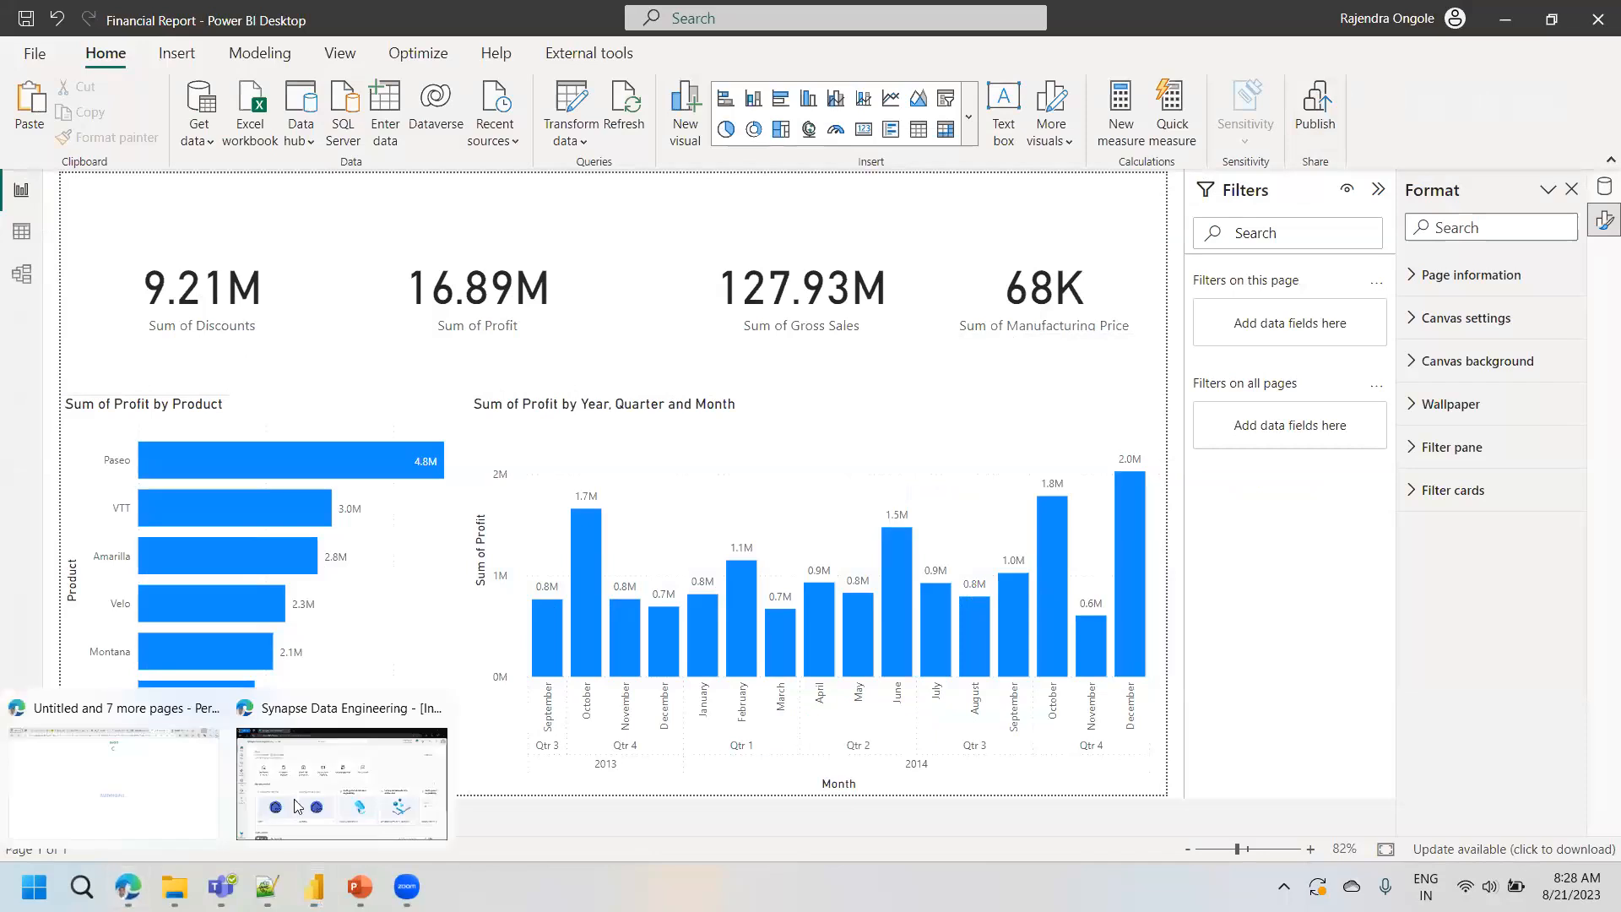
left_click(298, 806)
left_click(37, 581)
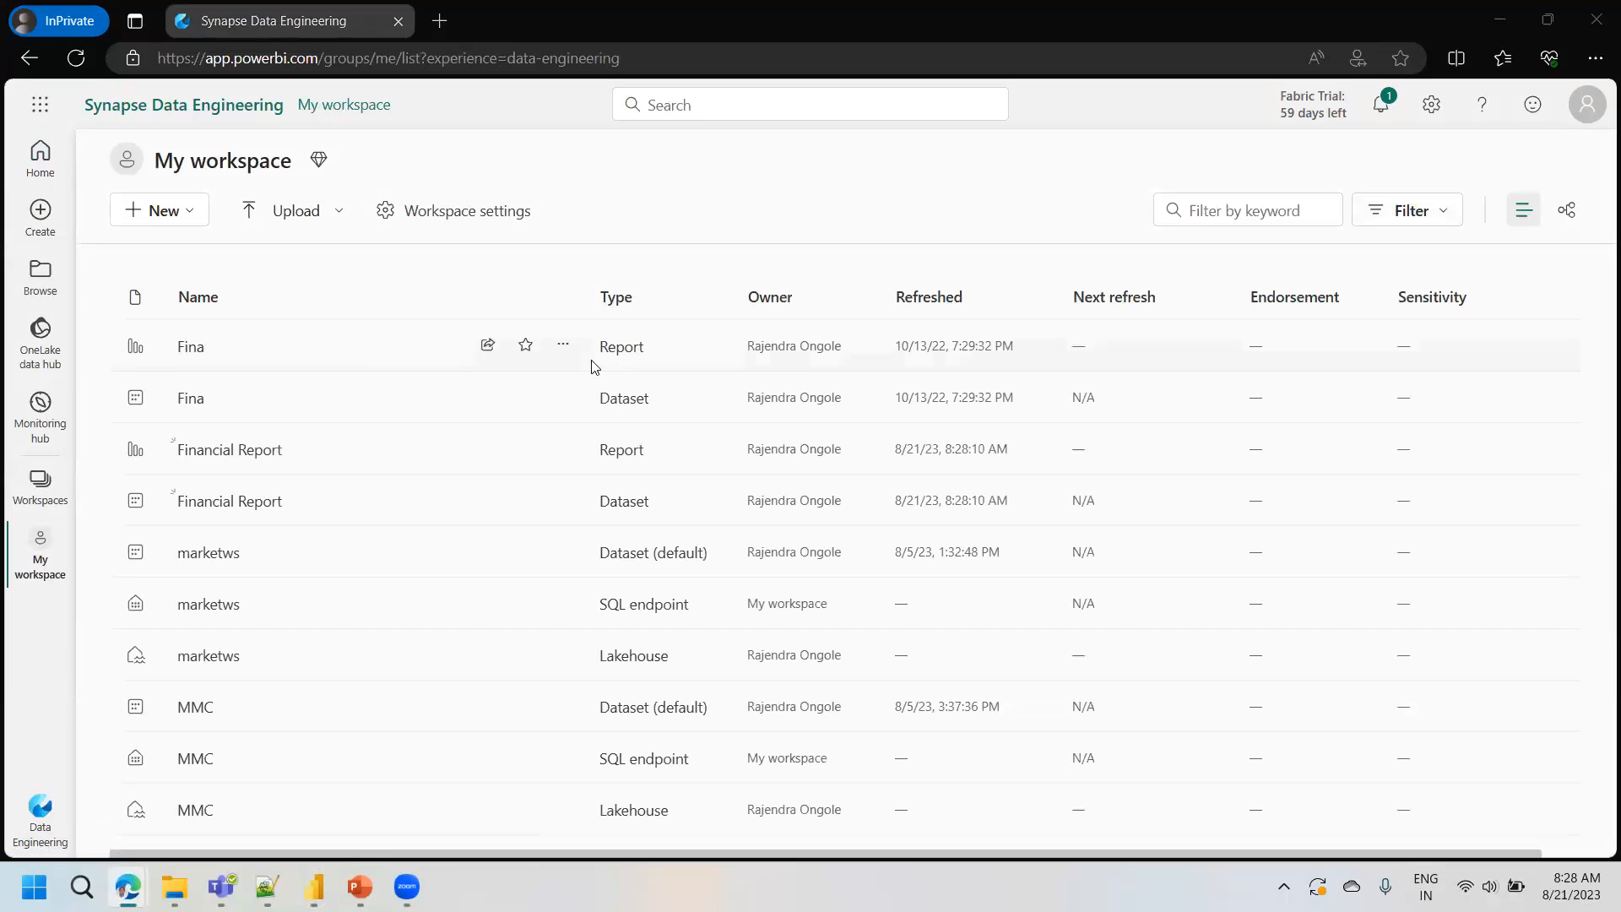
left_click(229, 450)
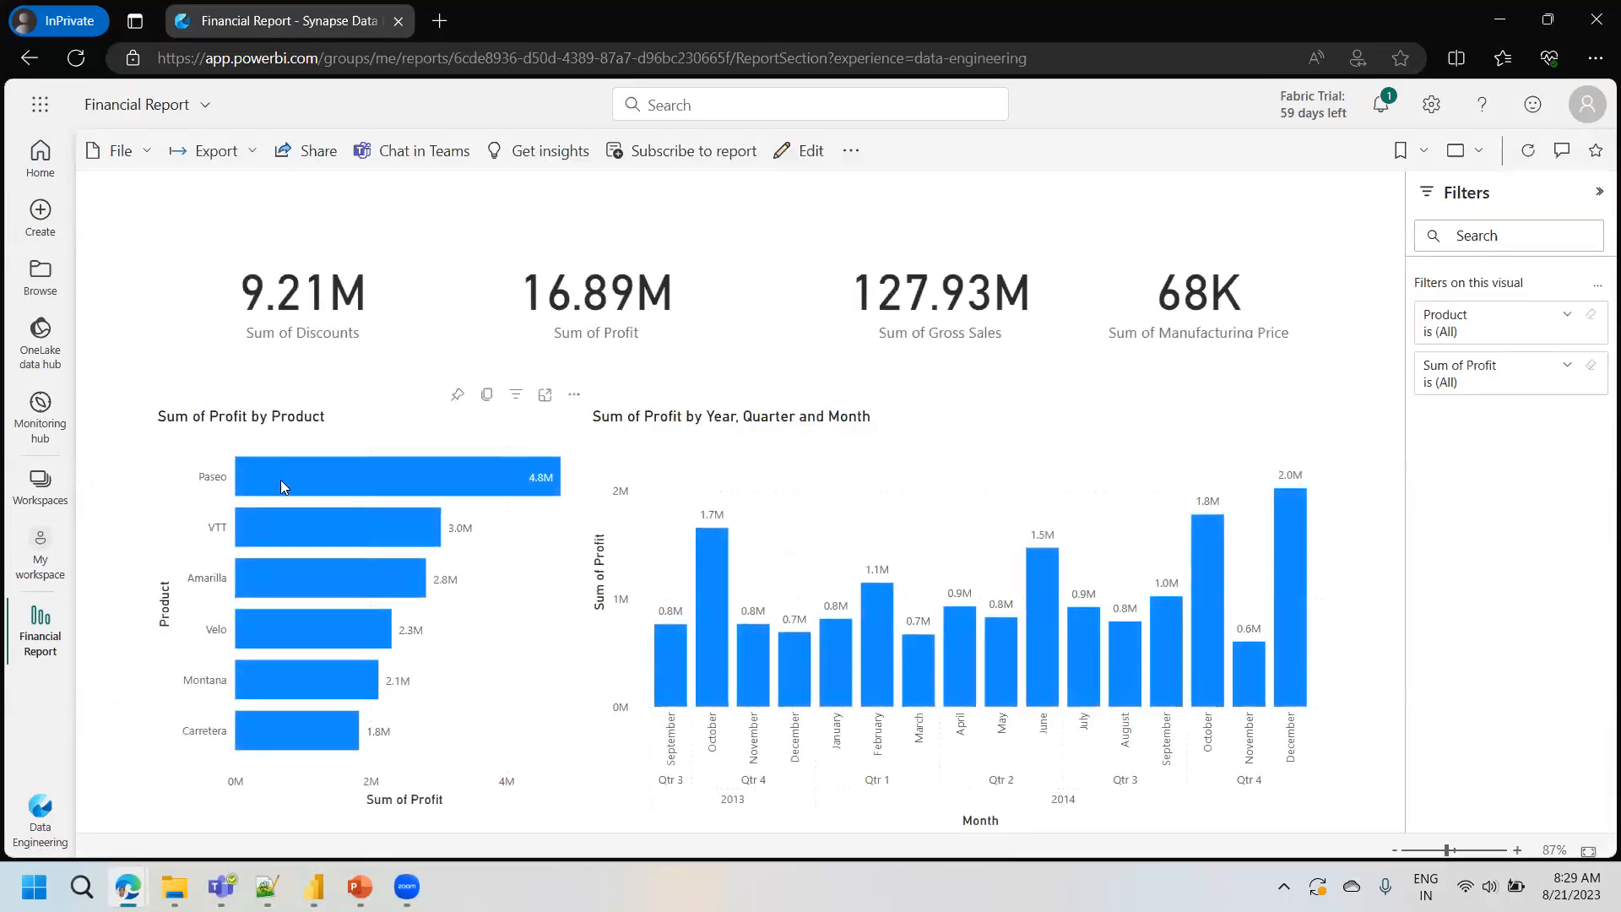
- Test cross-highlighting in the published report with the Paseo bar and the December 2013 column, and close the PowerPoint tip
left_click(280, 480)
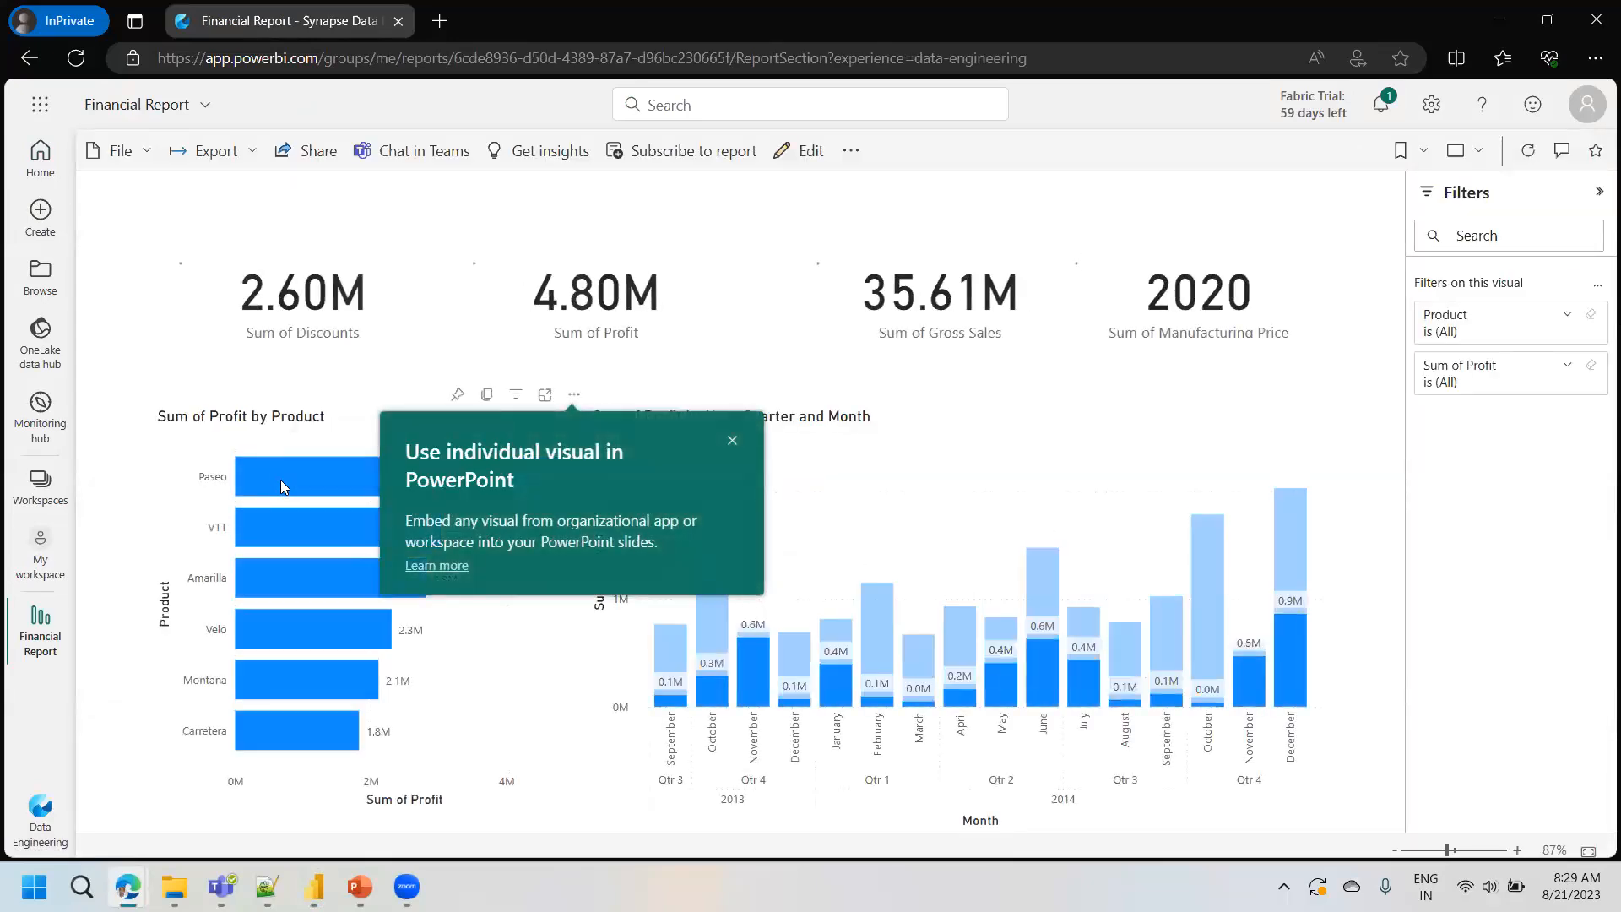
left_click(280, 480)
left_click(794, 665)
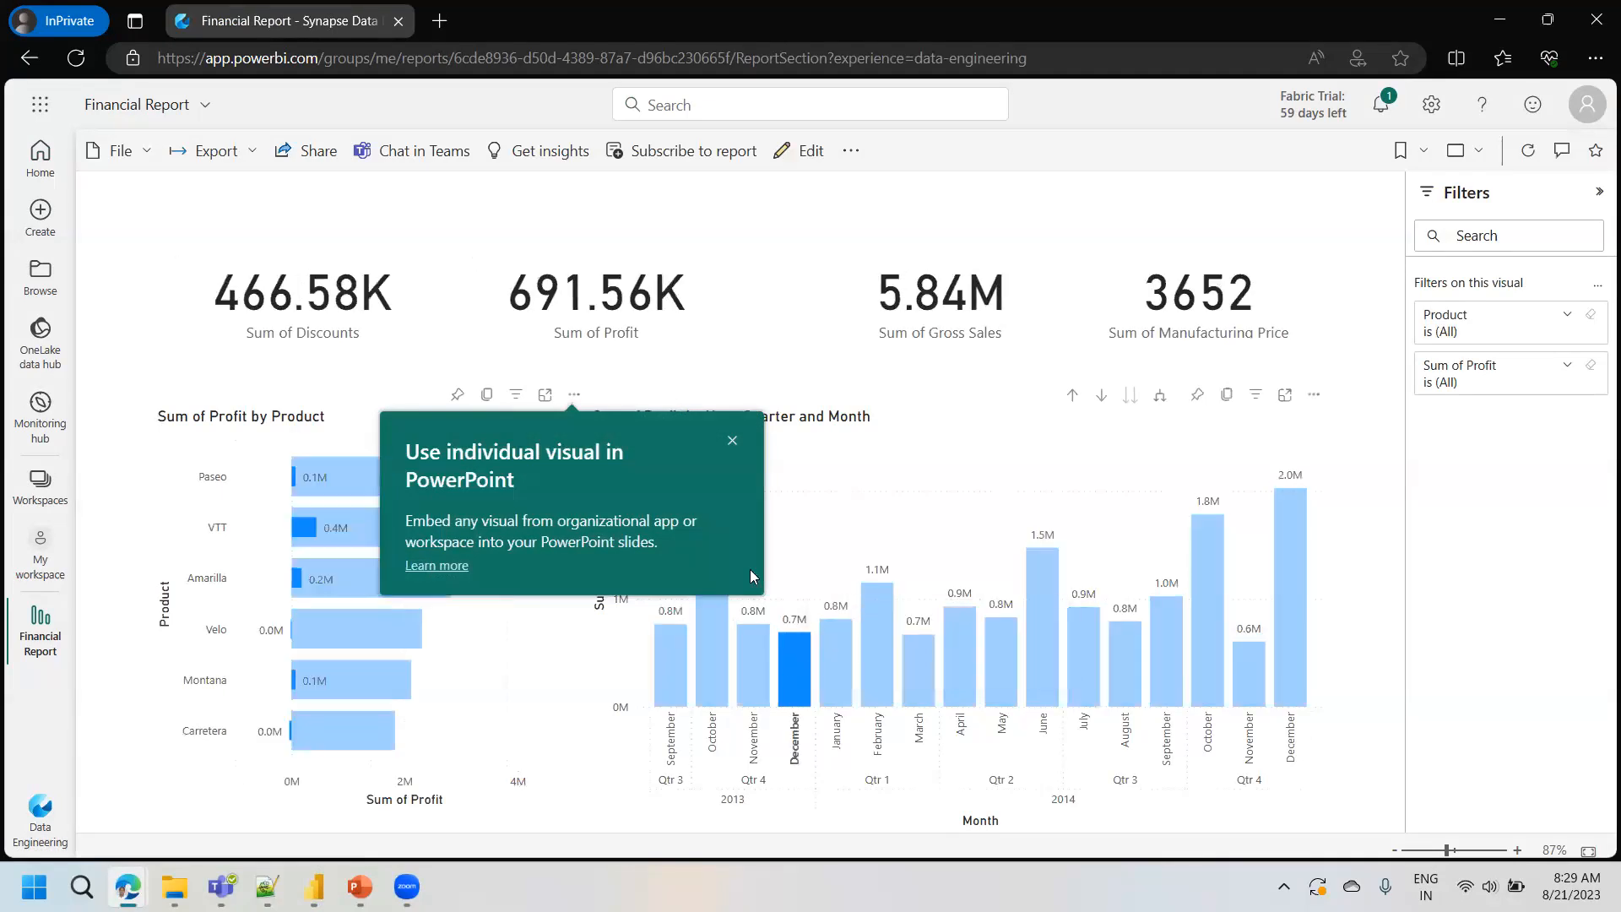
left_click(732, 441)
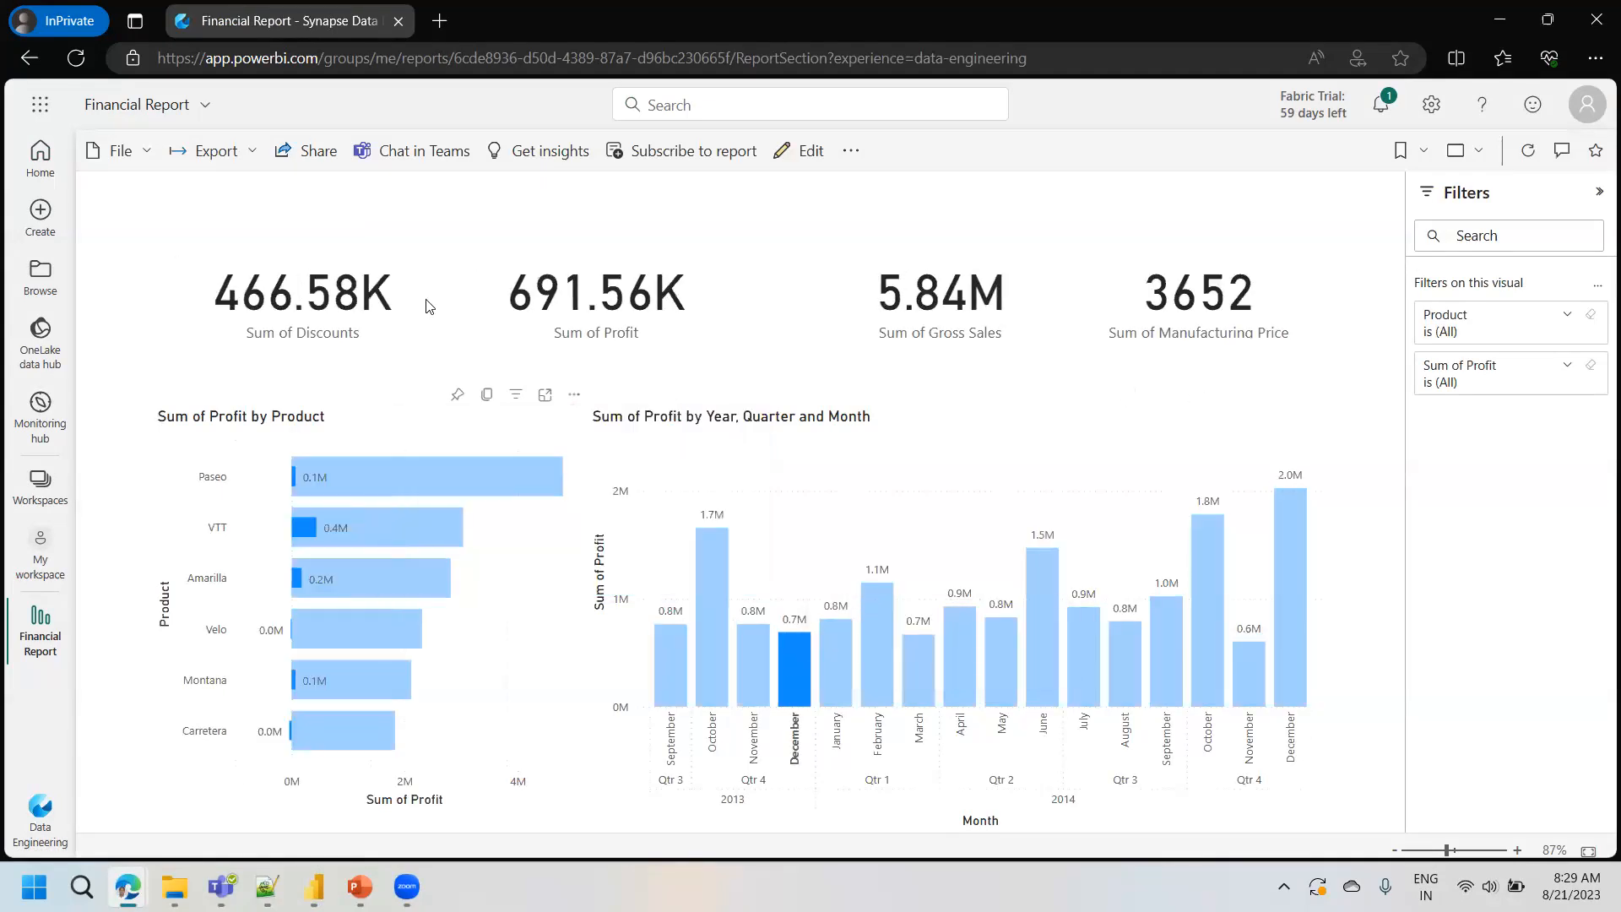
- Open the Send link sharing dialog for the Financial Report and look up a colleague by name as recipient
left_click(306, 164)
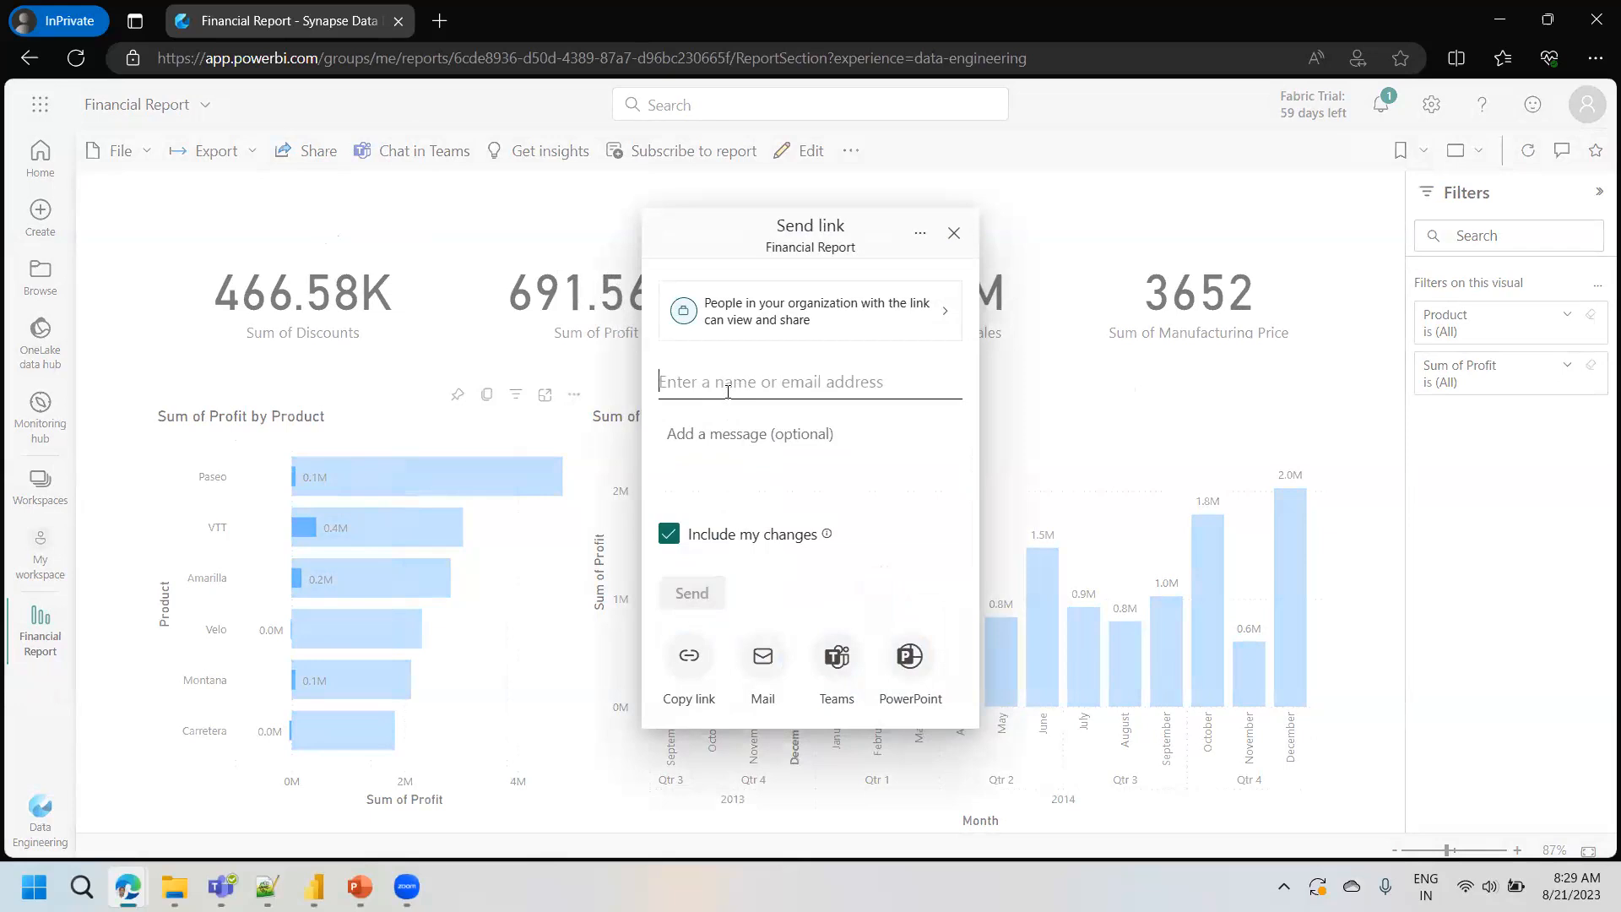
type("rajendra")
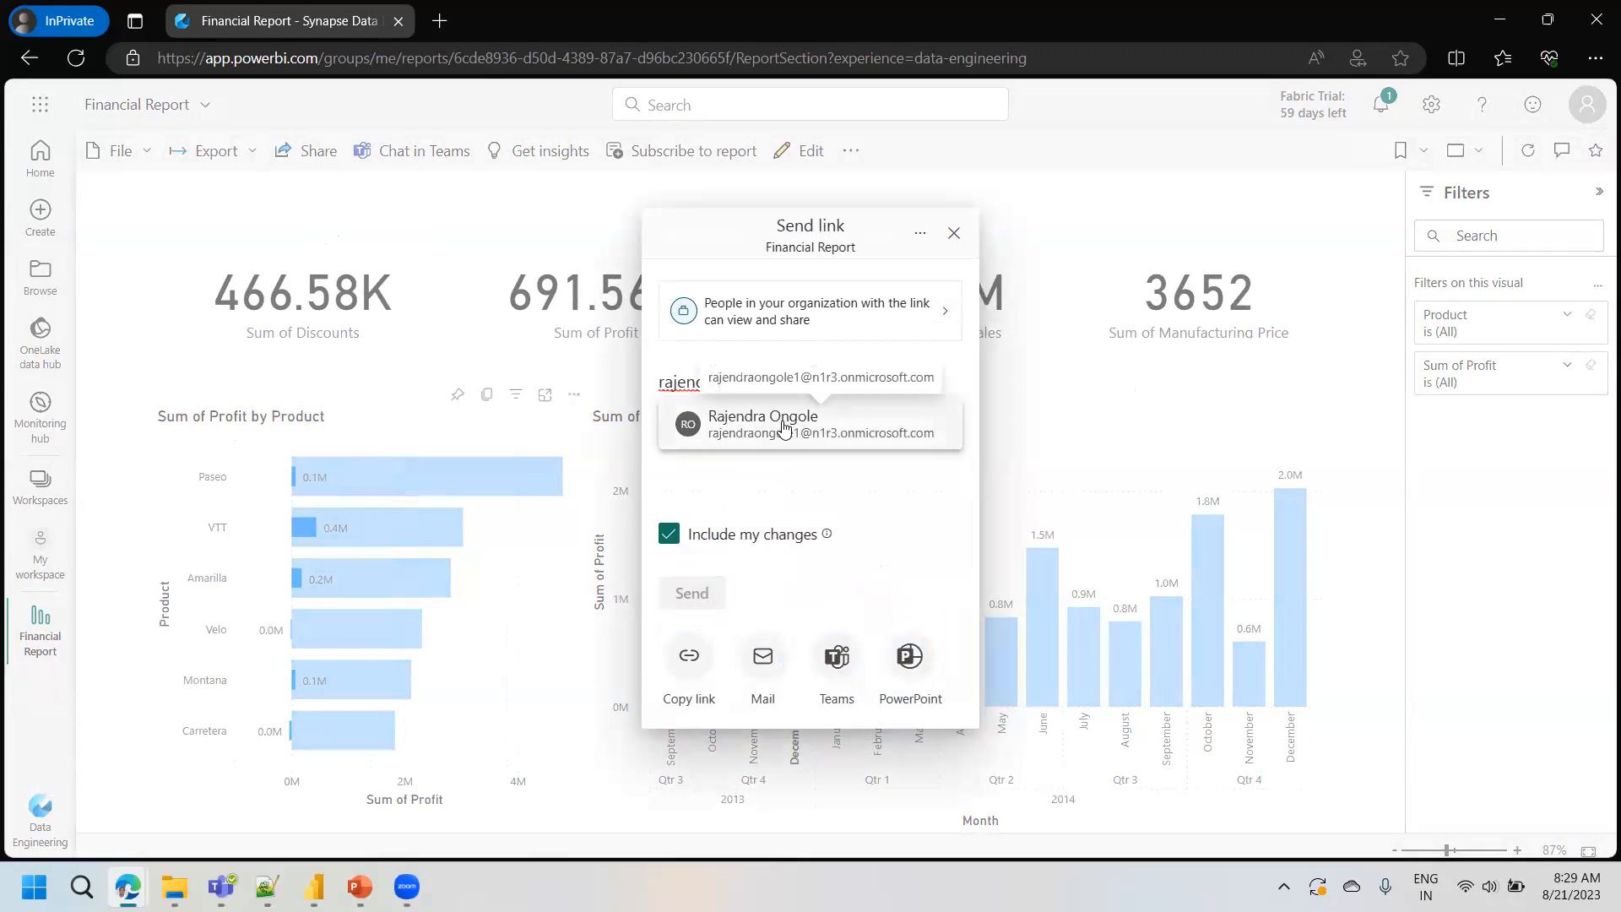
key("BackSpace")
key("BackSpace")
key("BackSpace")
key("BackSpace")
key("BackSpace")
key("BackSpace")
key("BackSpace")
key("BackSpace")
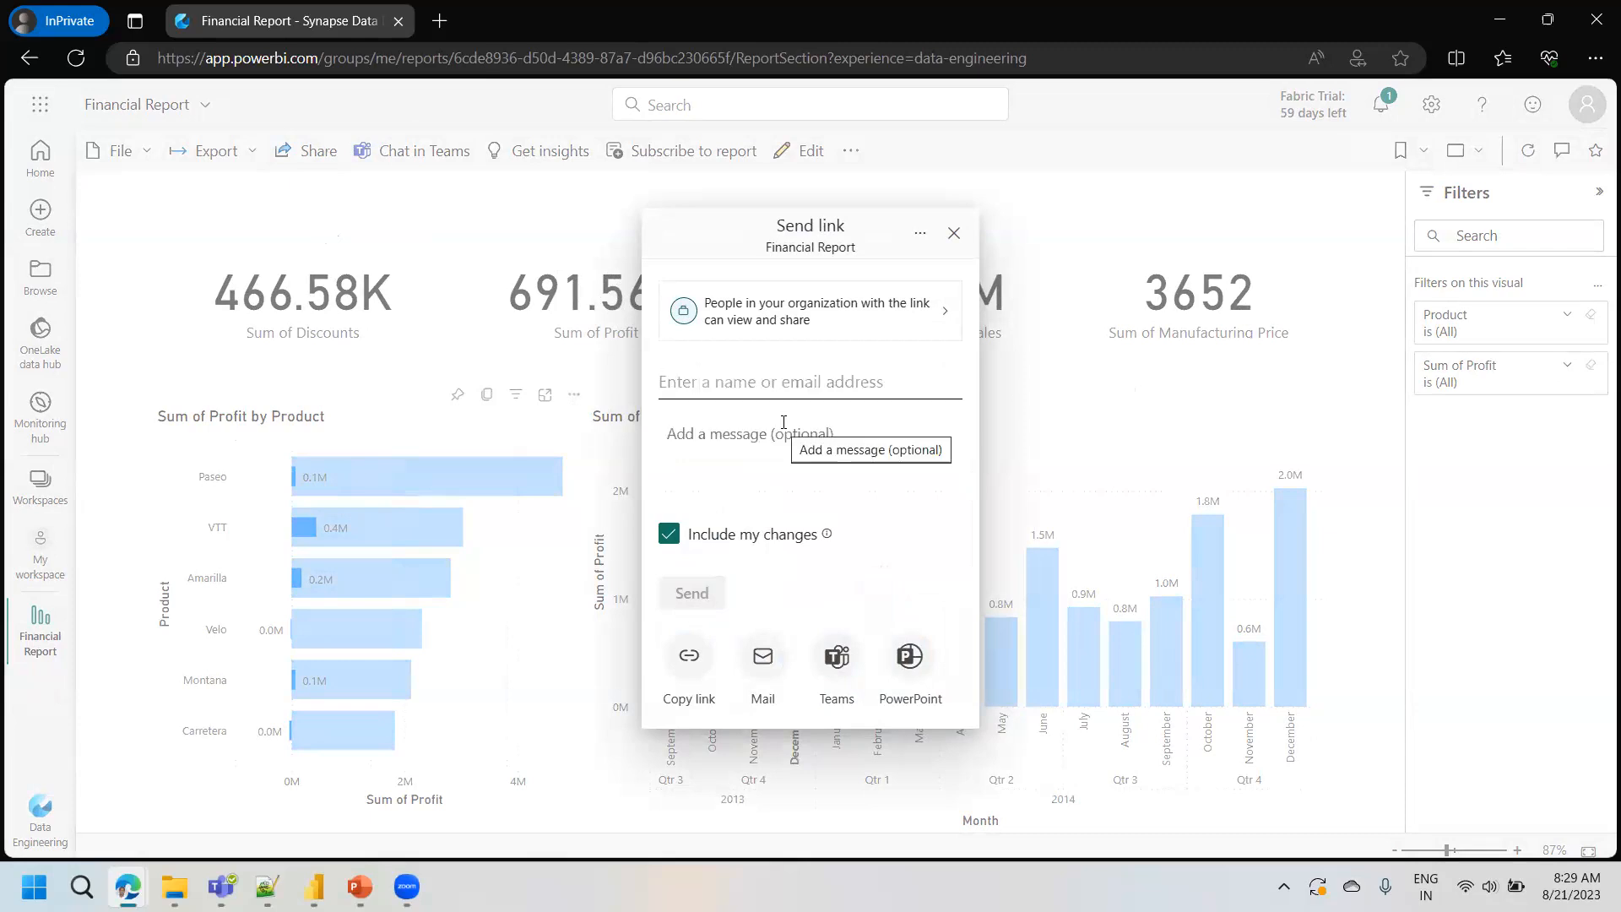
type("mich")
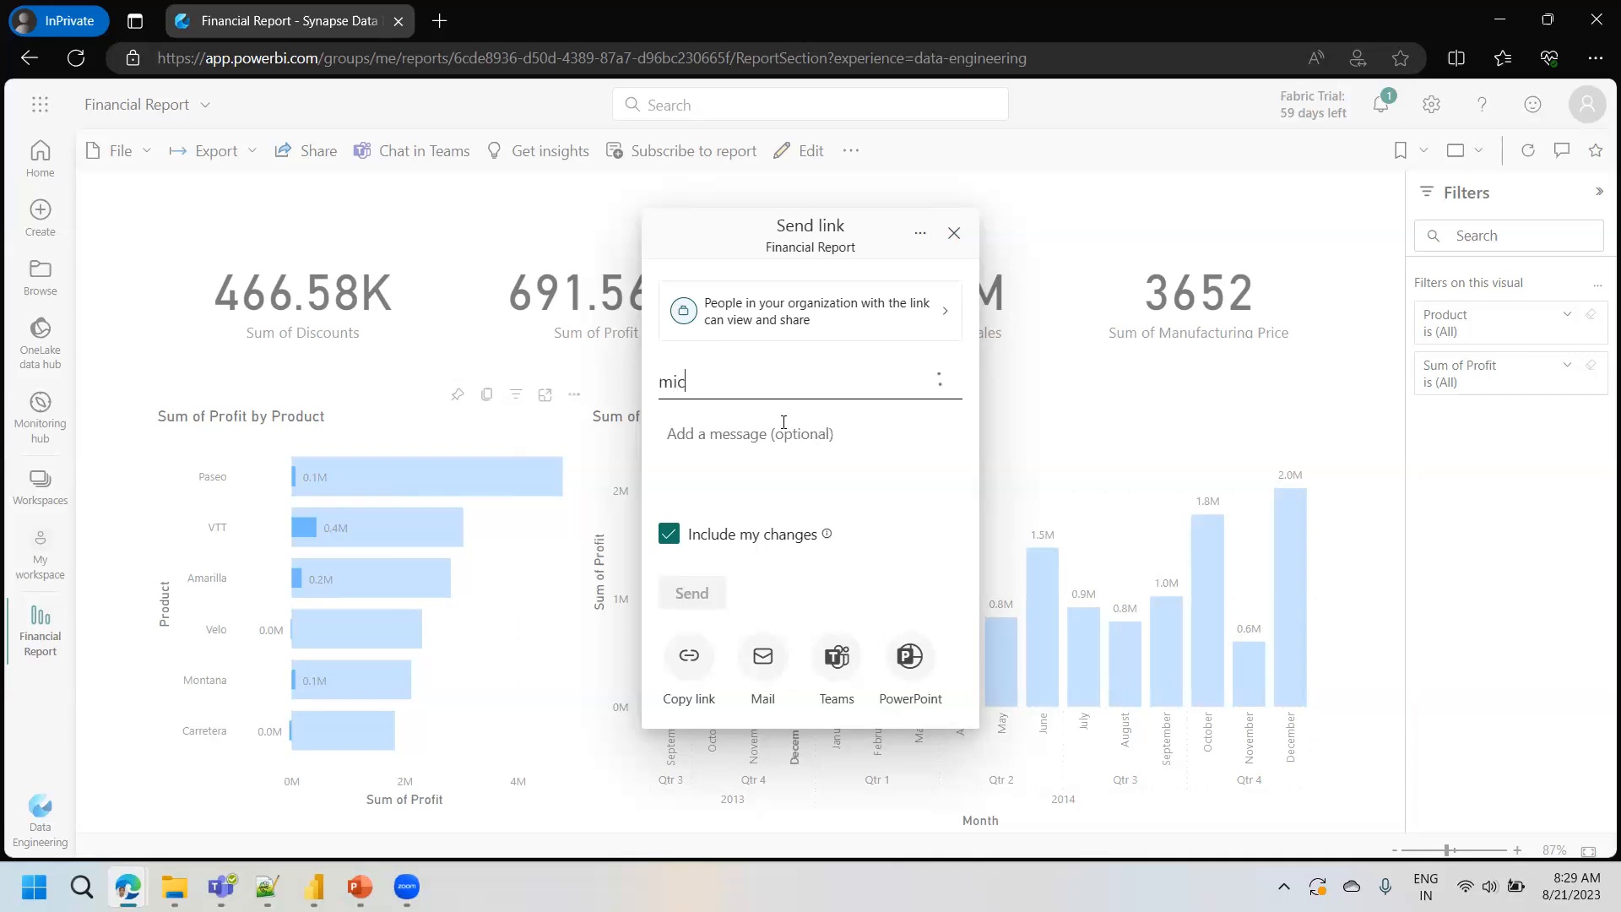
key("BackSpace")
key("BackSpace")
key("BackSpace")
key("BackSpace")
- Add the suggested colleague as recipient, send the Financial Report link, and select the report's web address
type("rajendra")
left_click(783, 422)
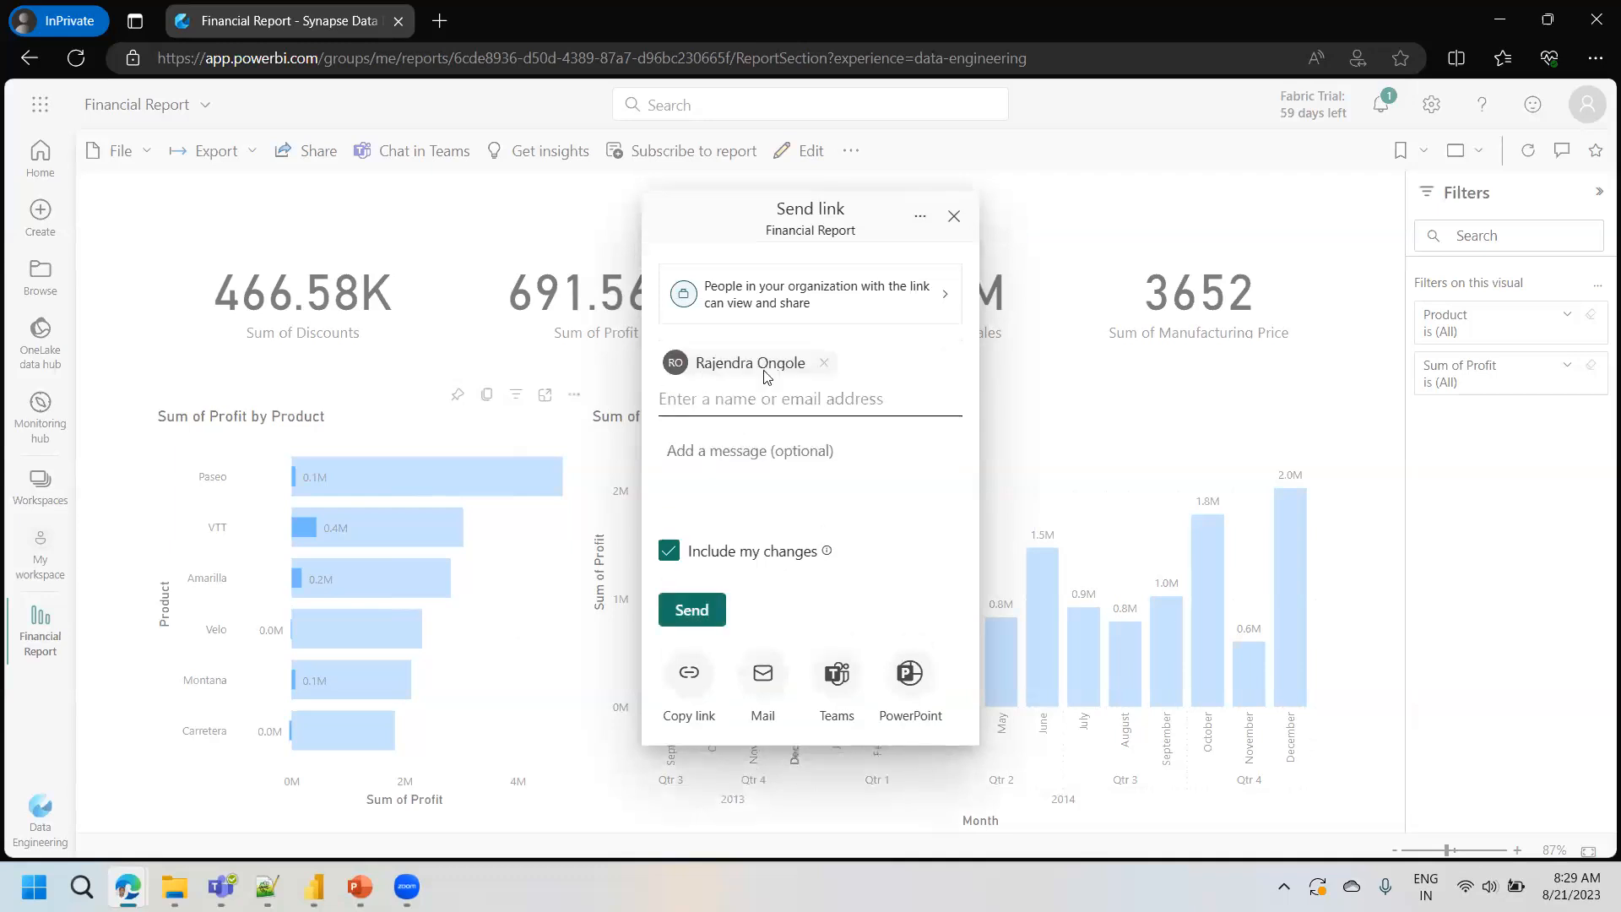
left_click(688, 619)
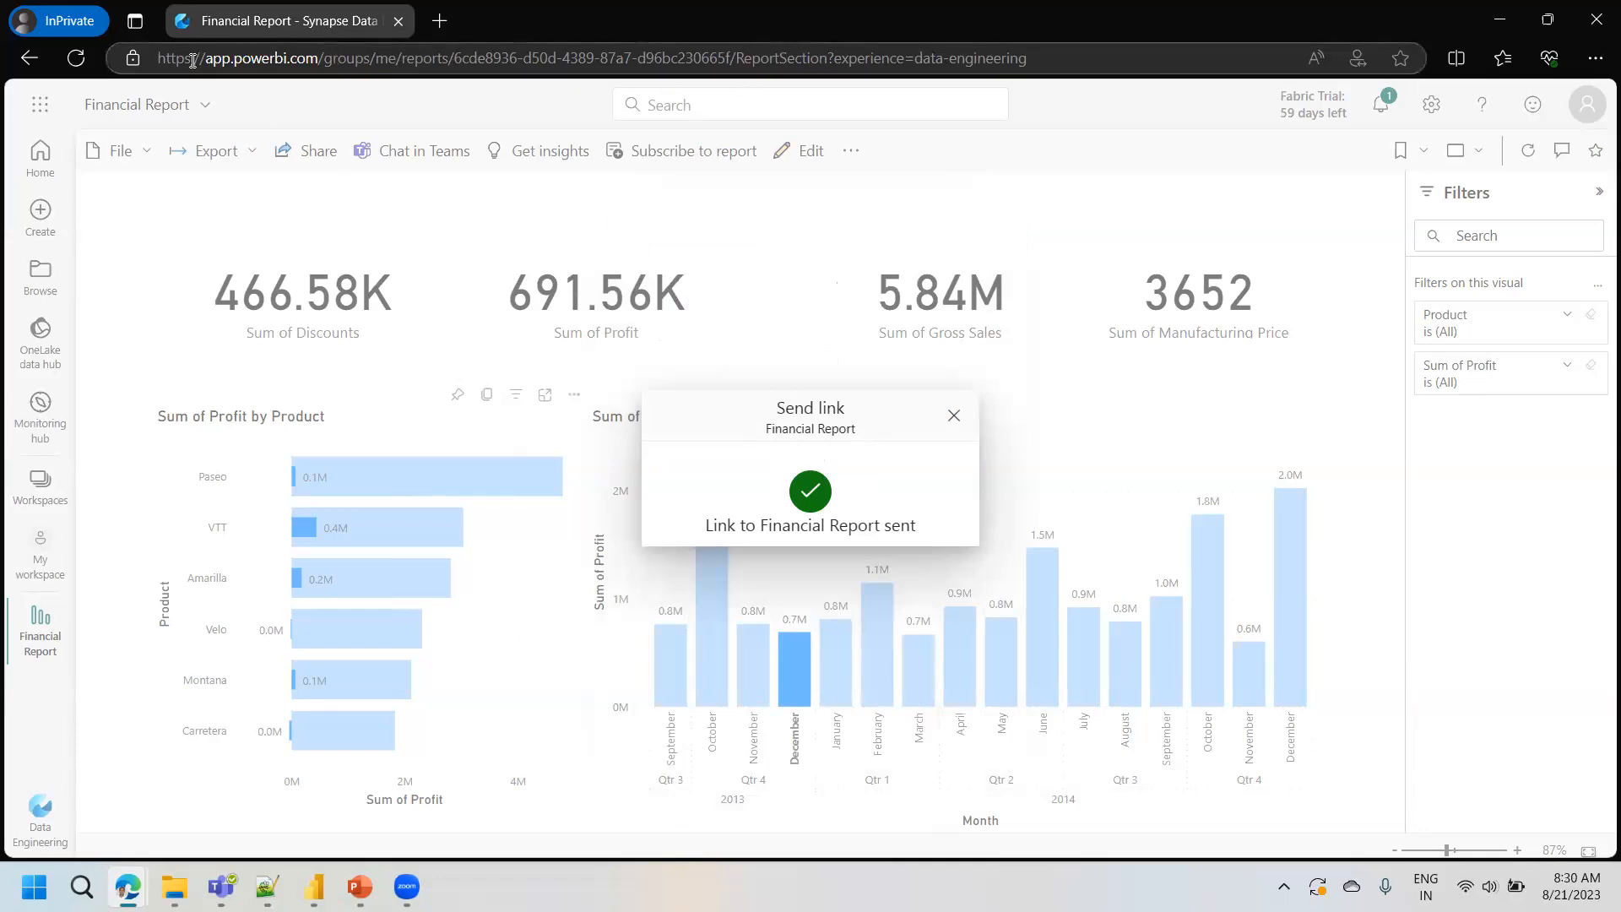
left_click(659, 73)
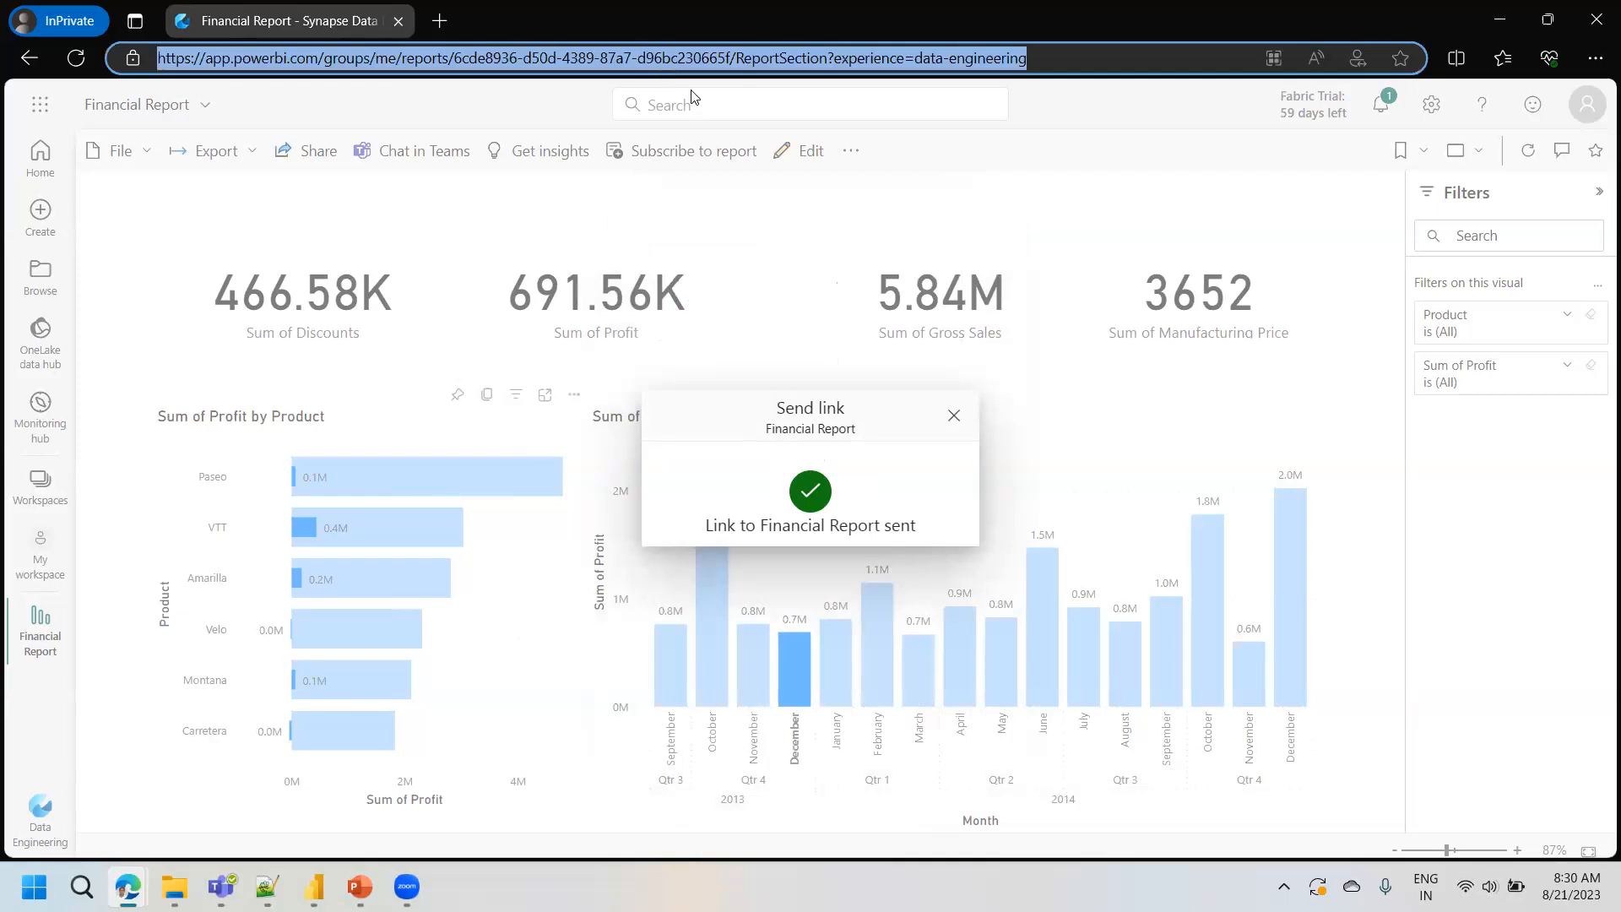
key("alt+Tab")
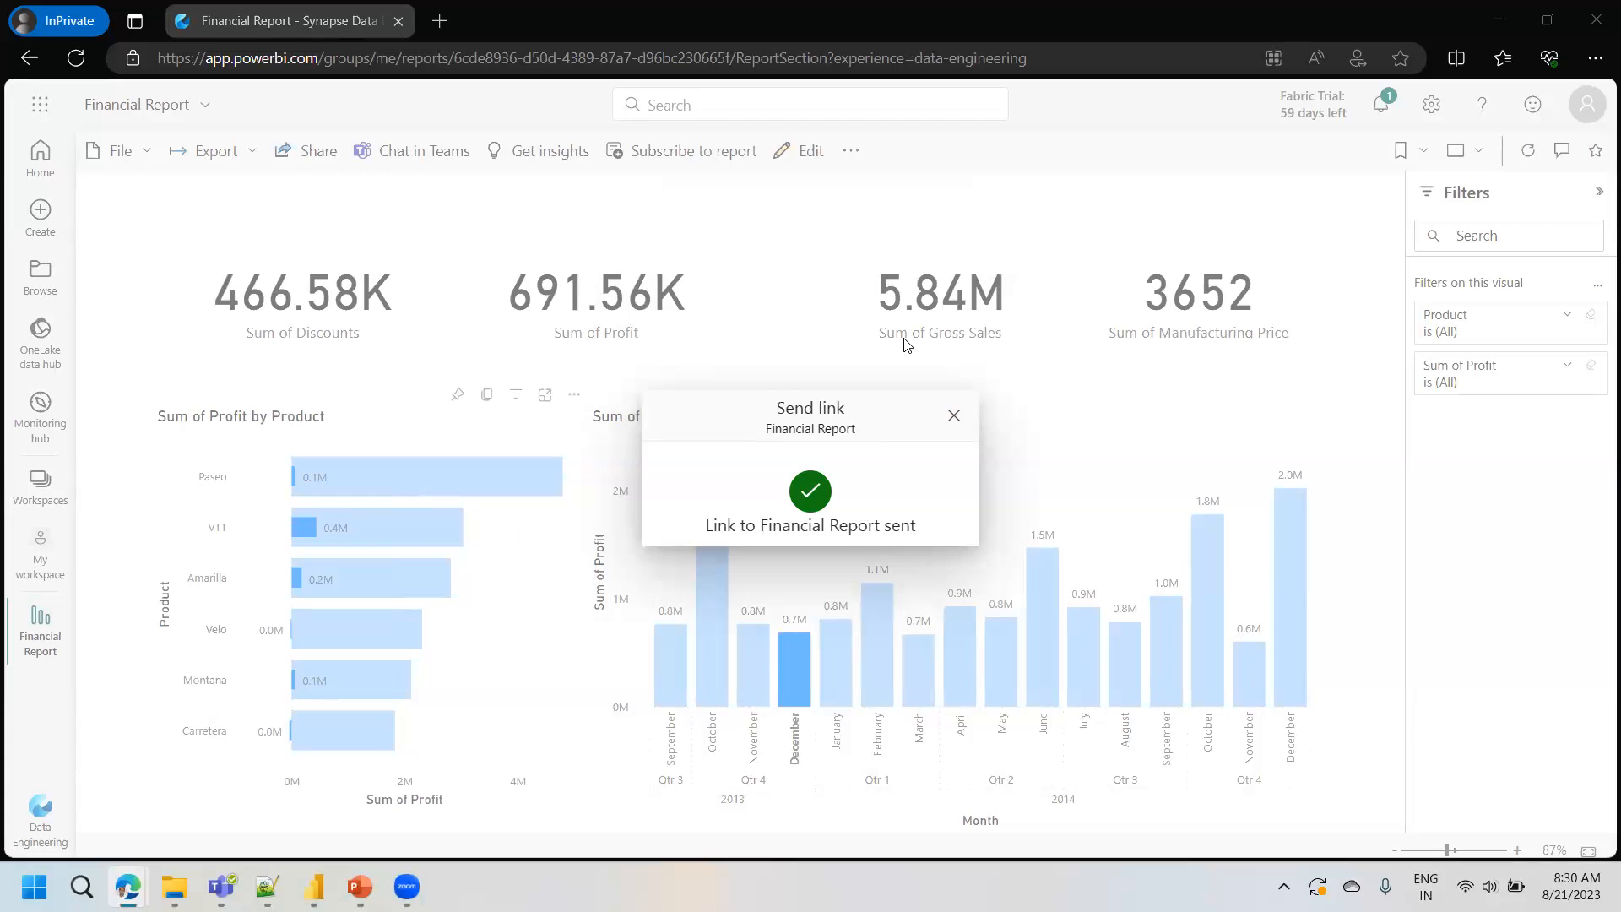
- Close the sent-link confirmation and check cross-highlighting by selecting and clearing the Paseo bar
left_click(954, 416)
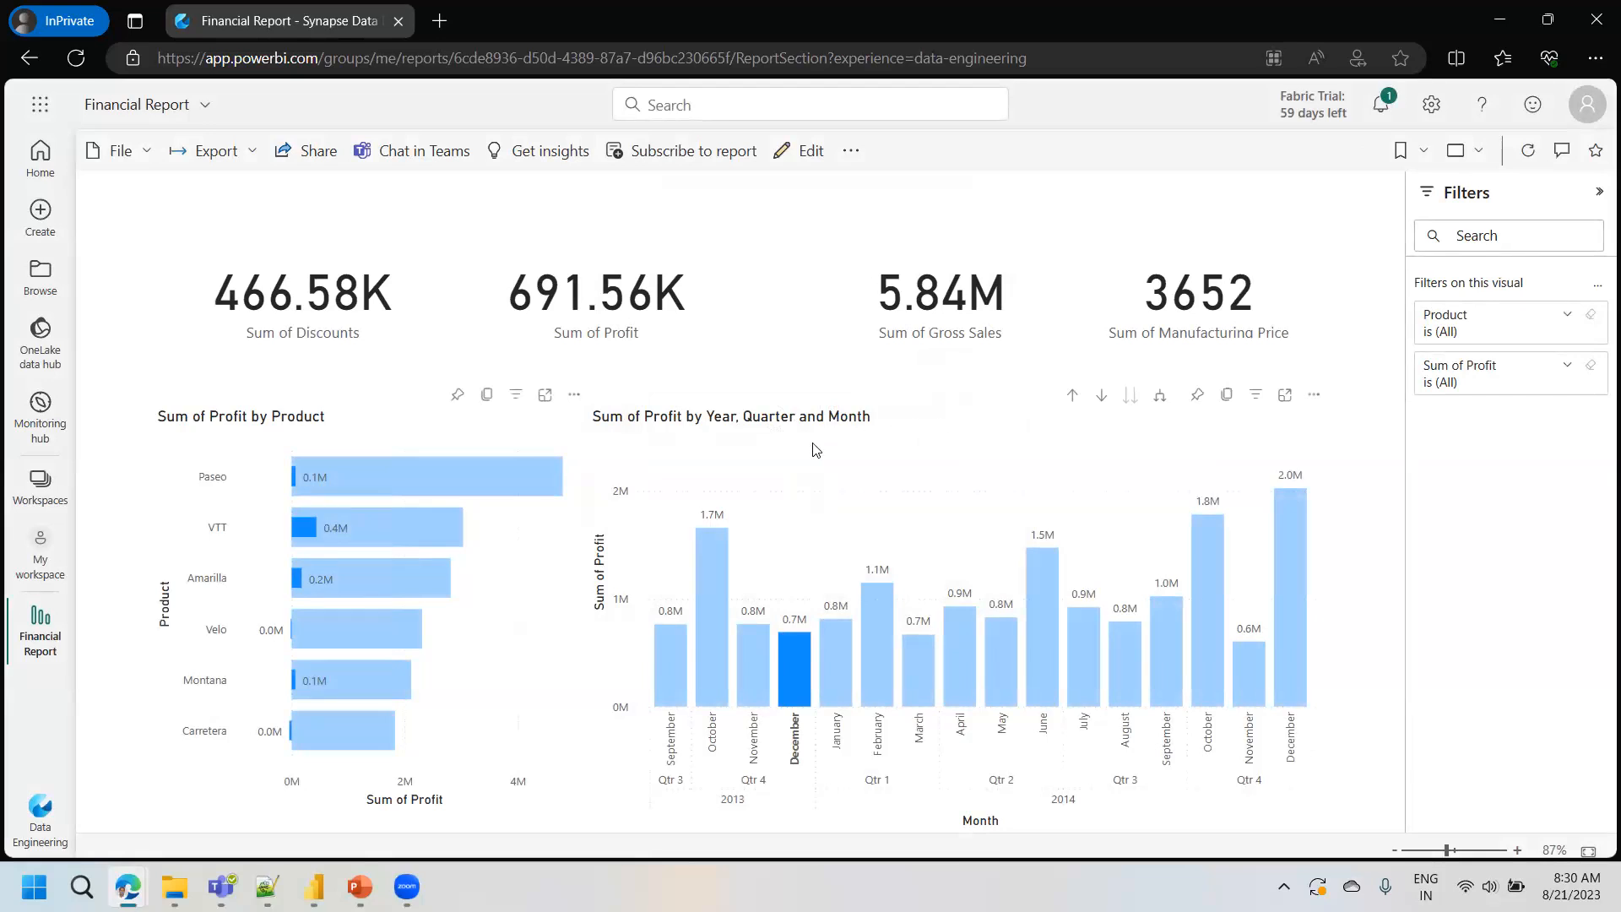
left_click(341, 478)
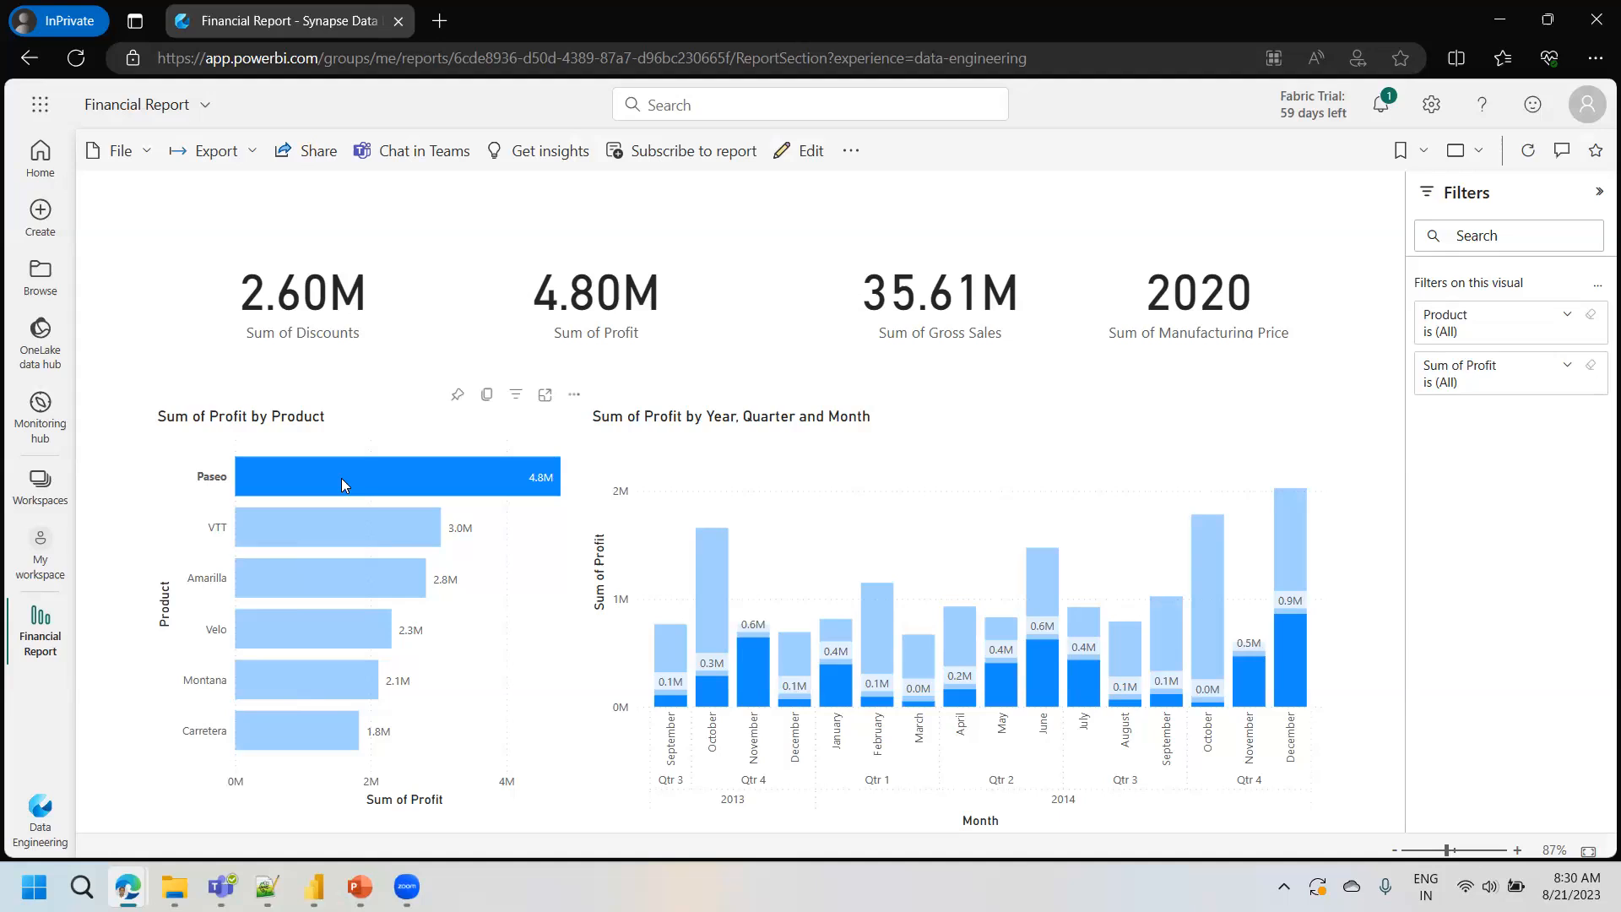
left_click(341, 478)
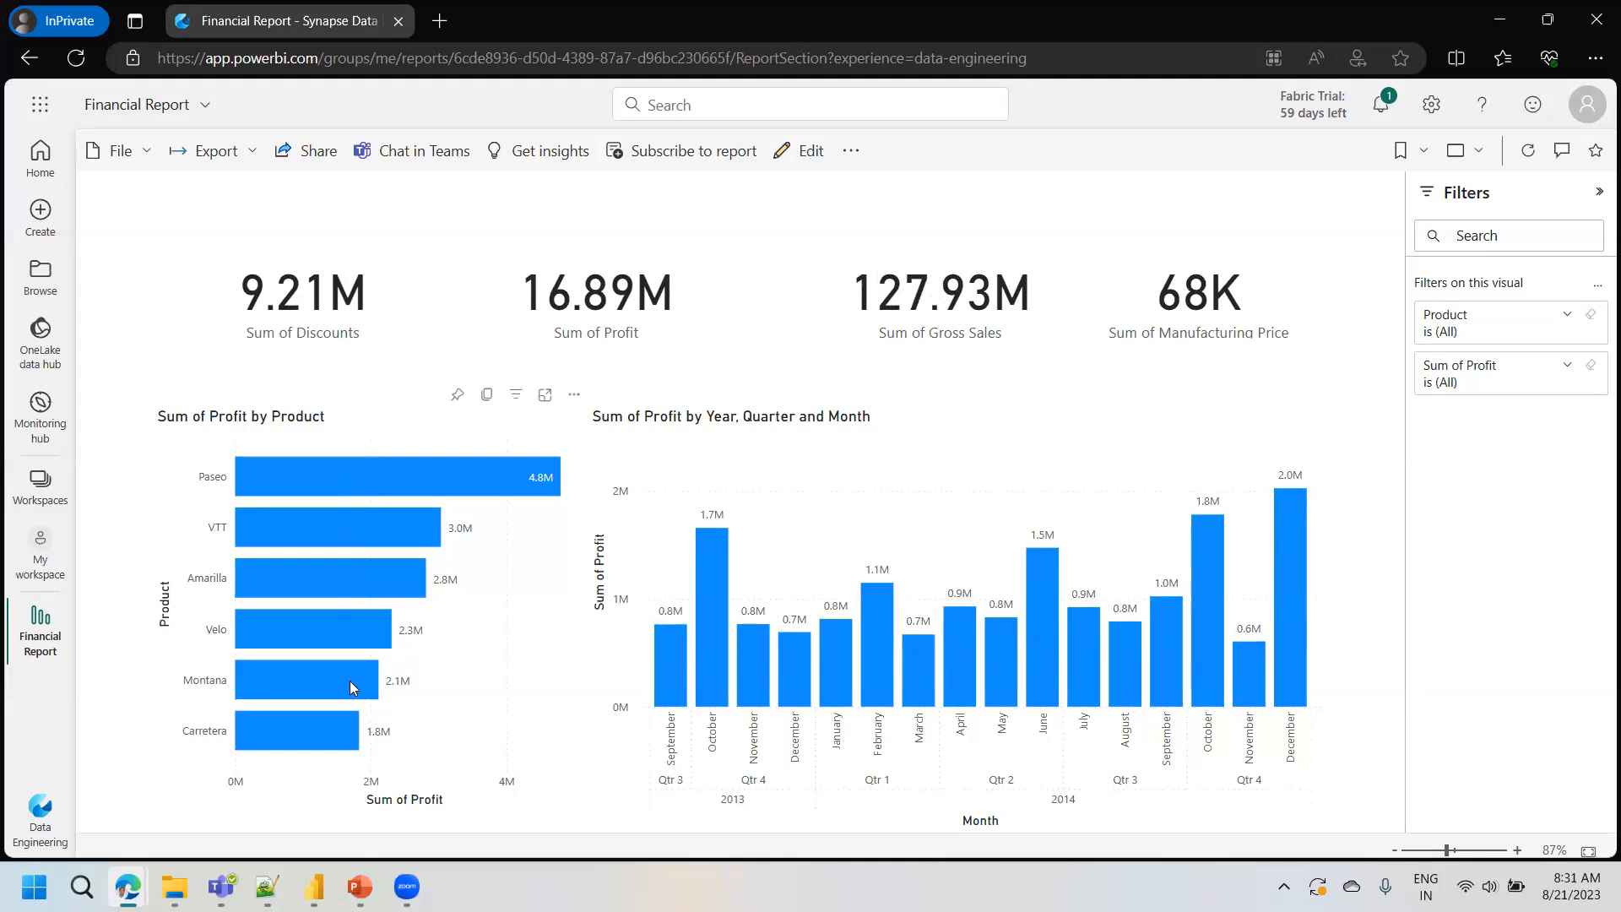
- Switch to the Slido browser window and copy the direct link of the poll on the instructor's overall teaching performance
left_click(314, 886)
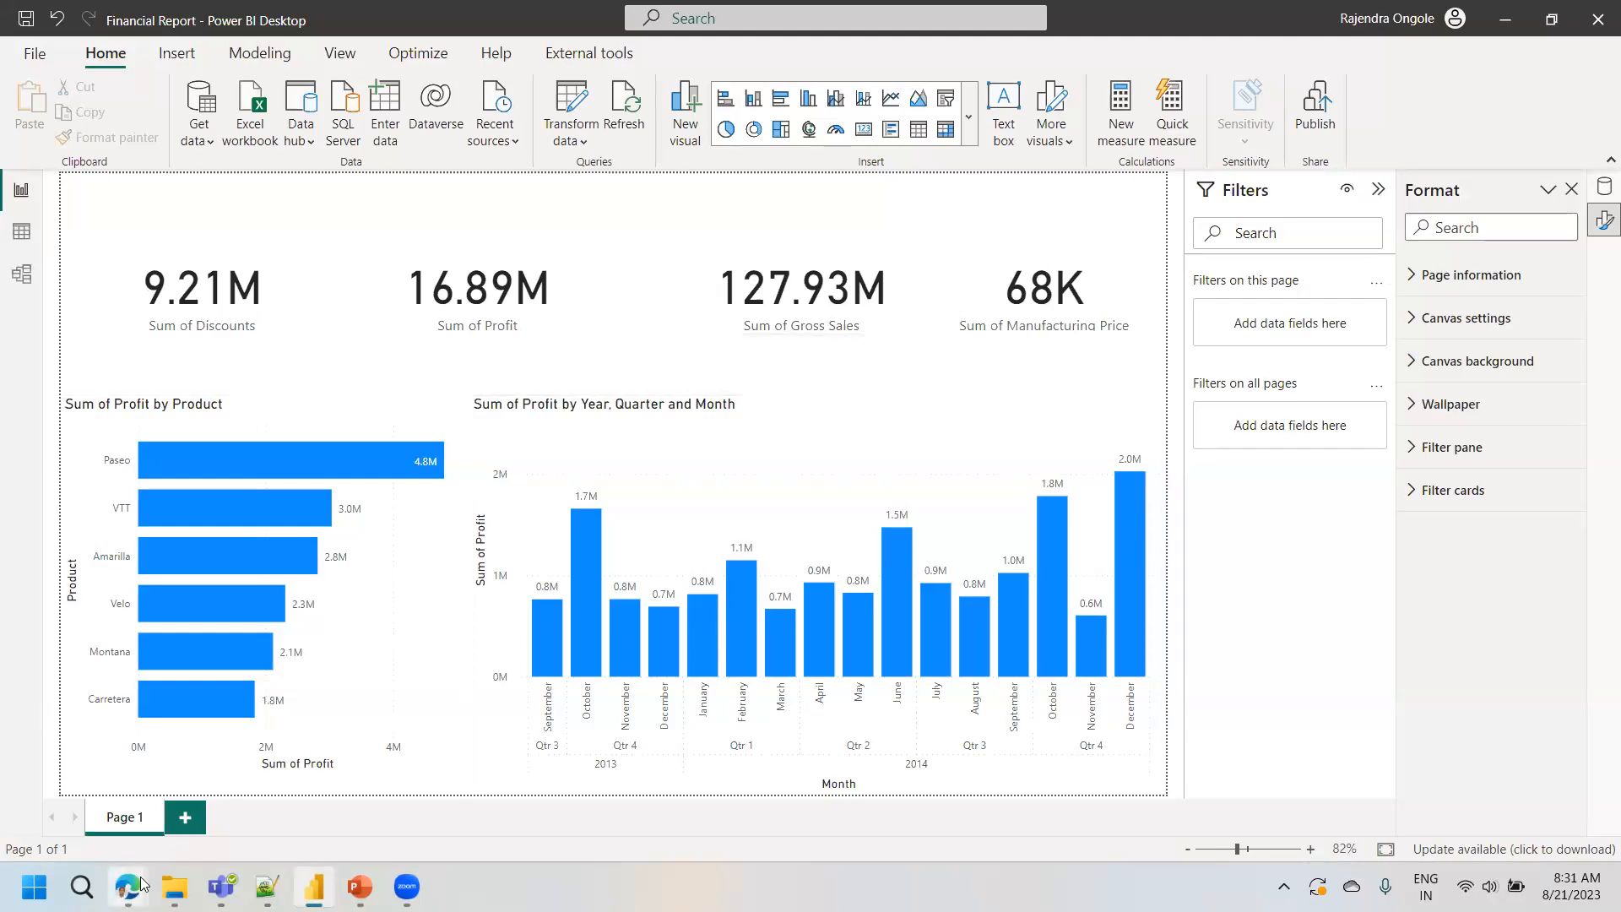
mouse_move(141, 883)
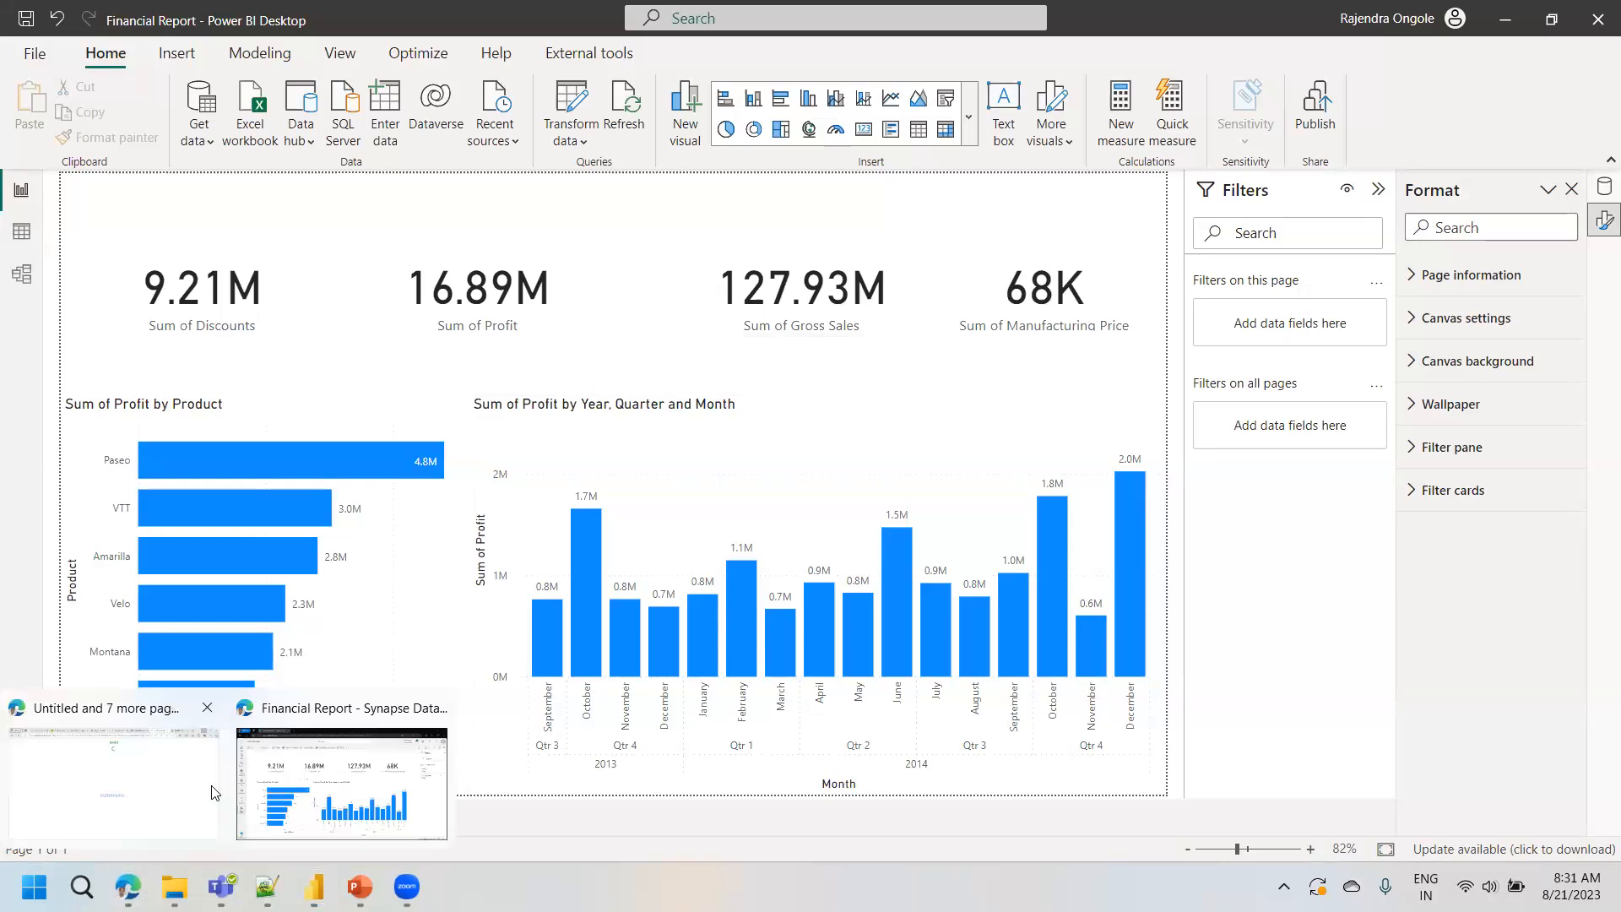
left_click(177, 765)
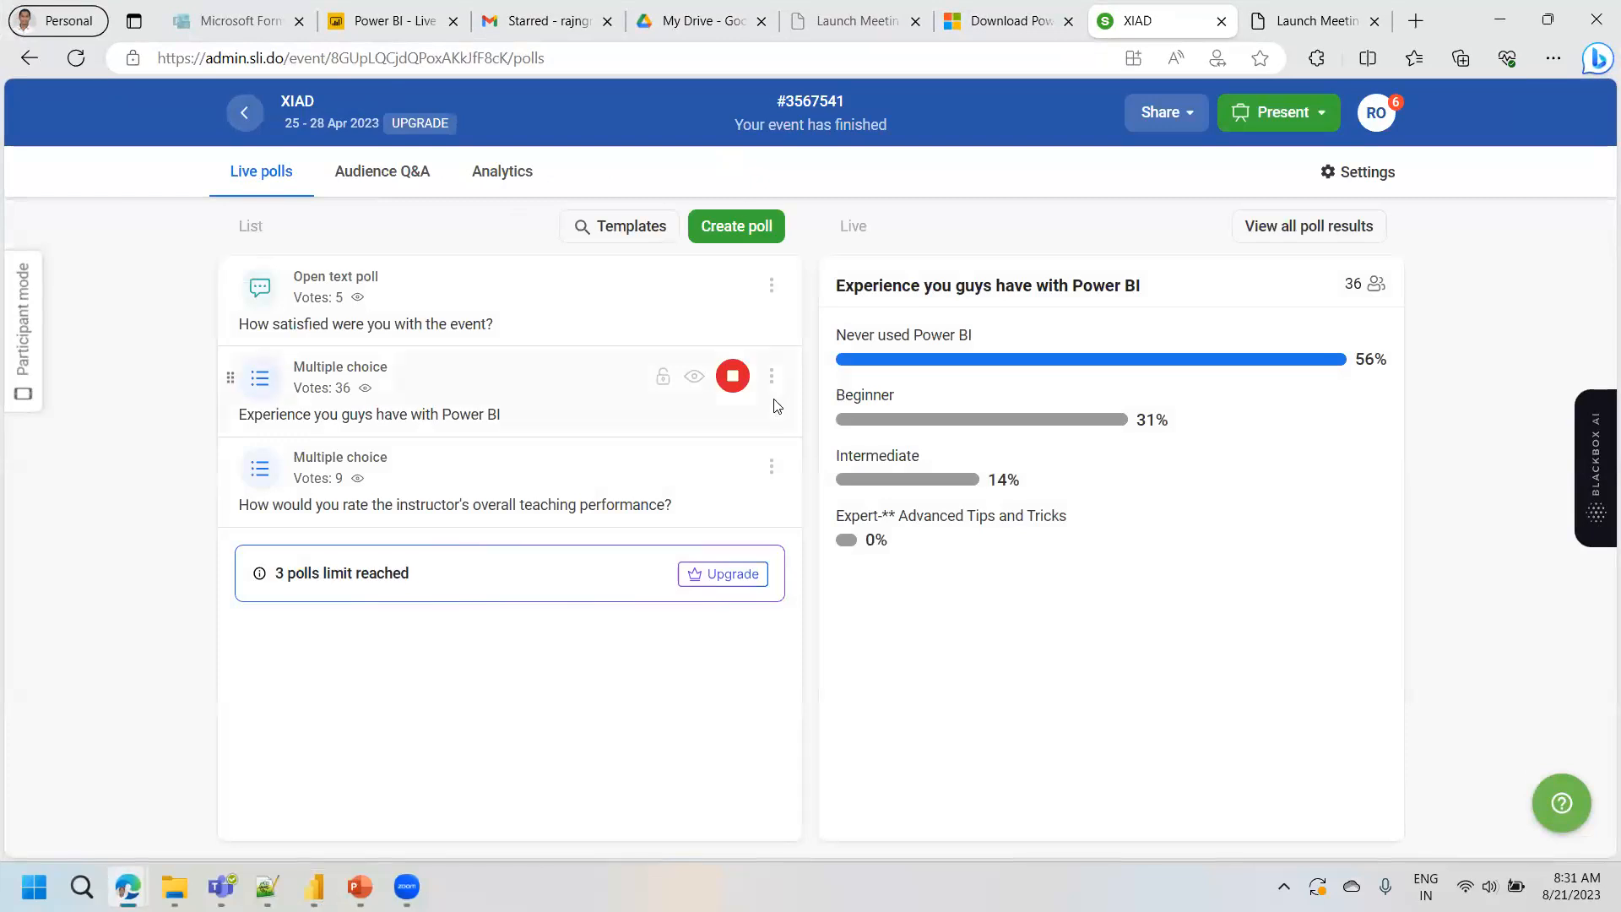
left_click(771, 466)
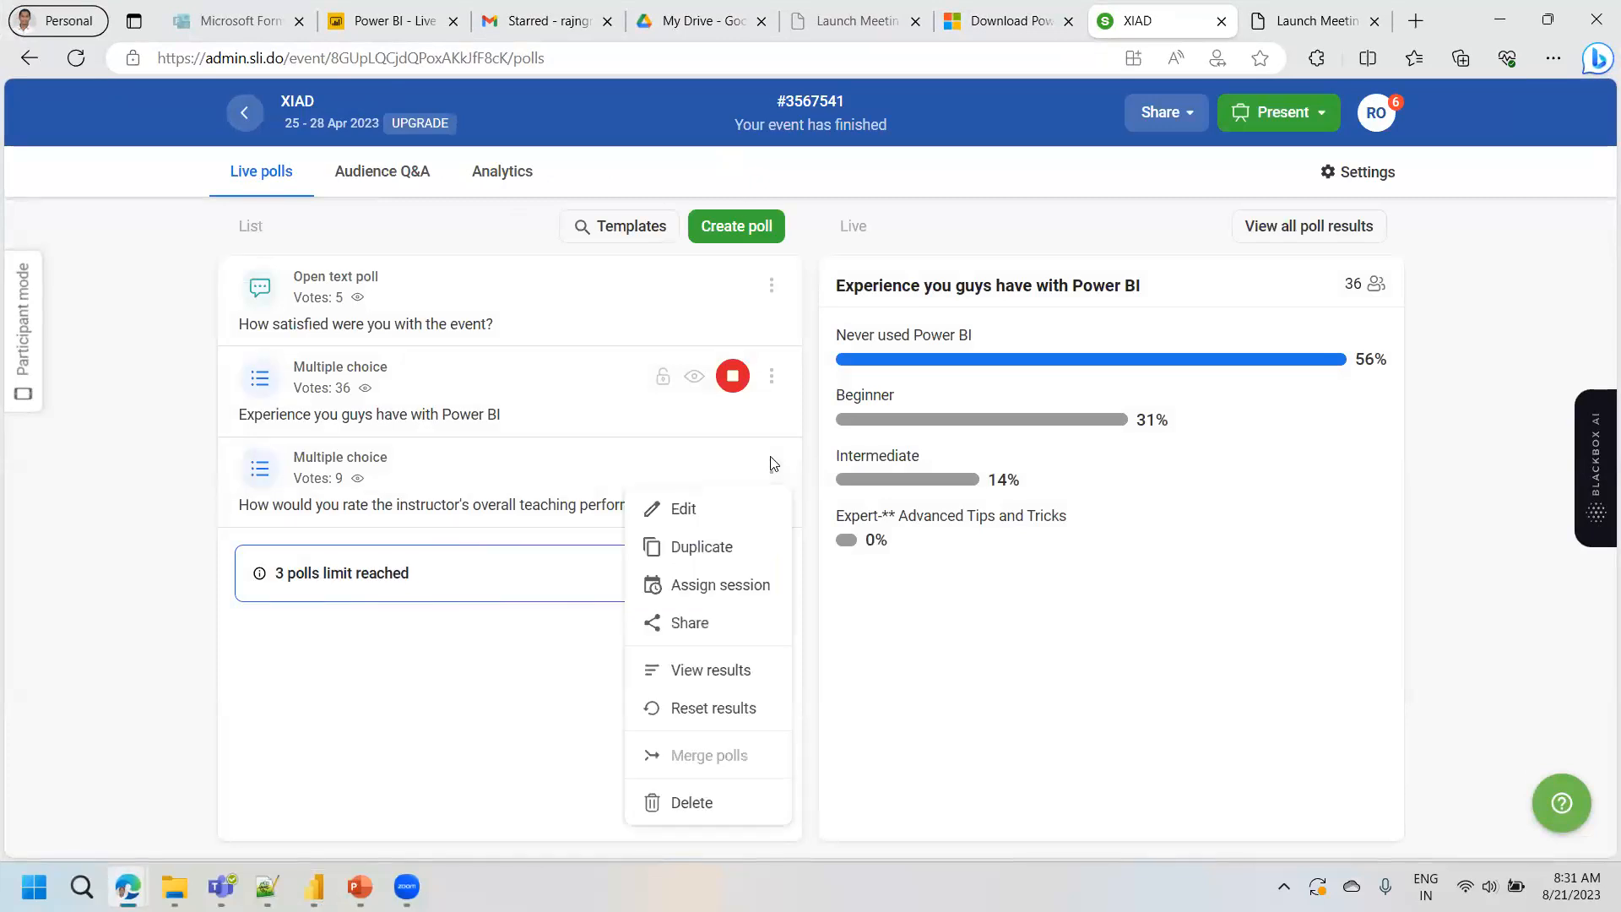
left_click(709, 622)
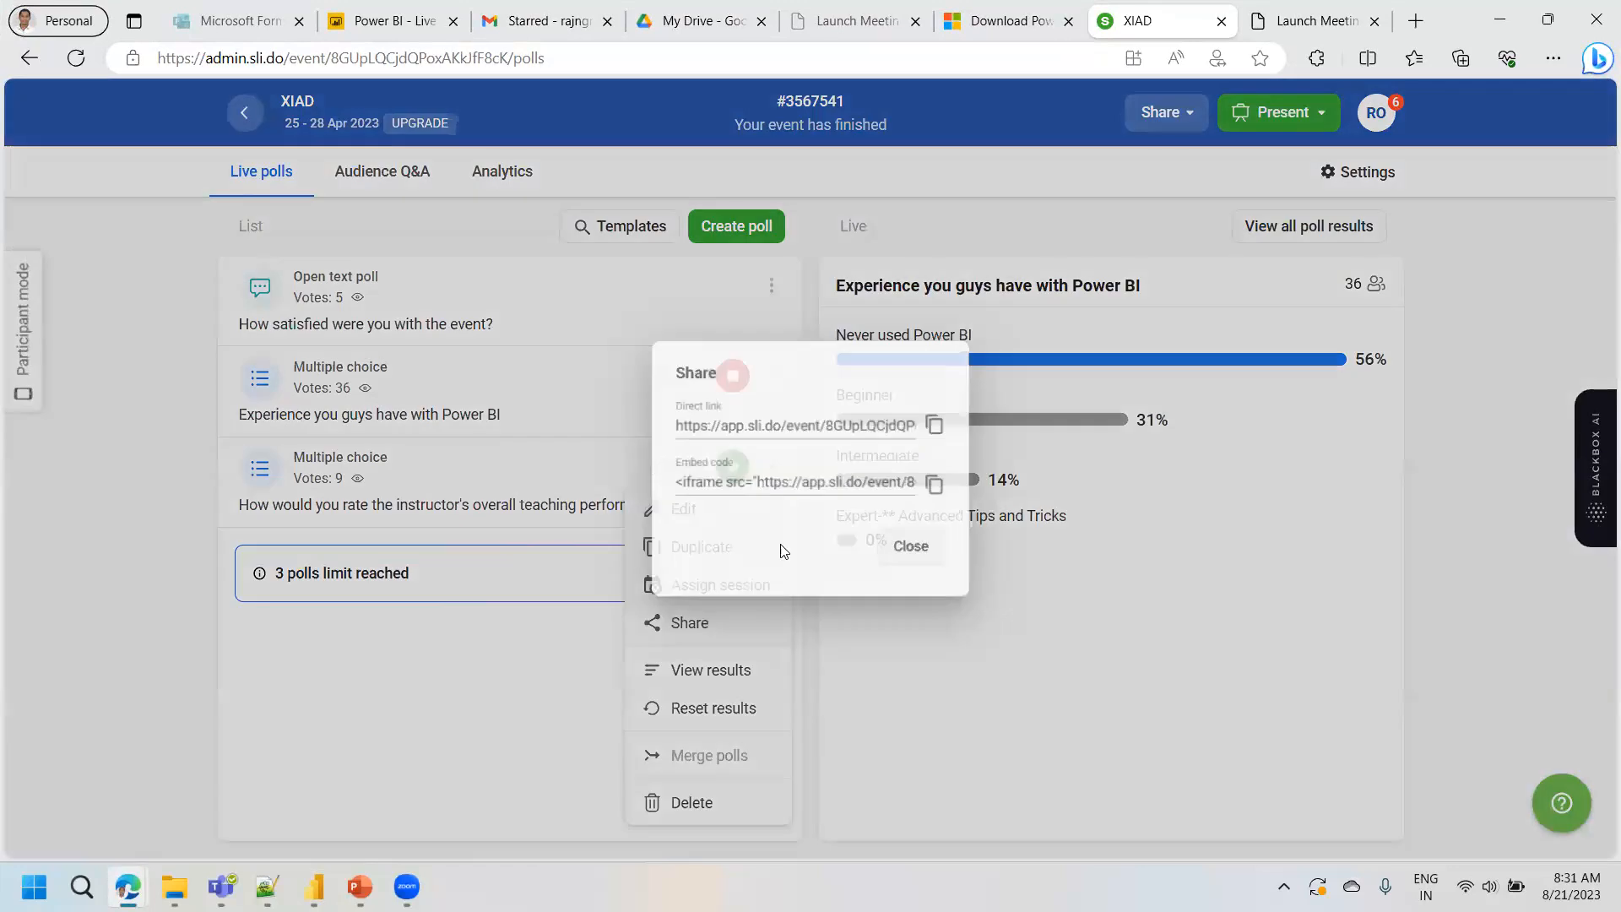
left_click(948, 433)
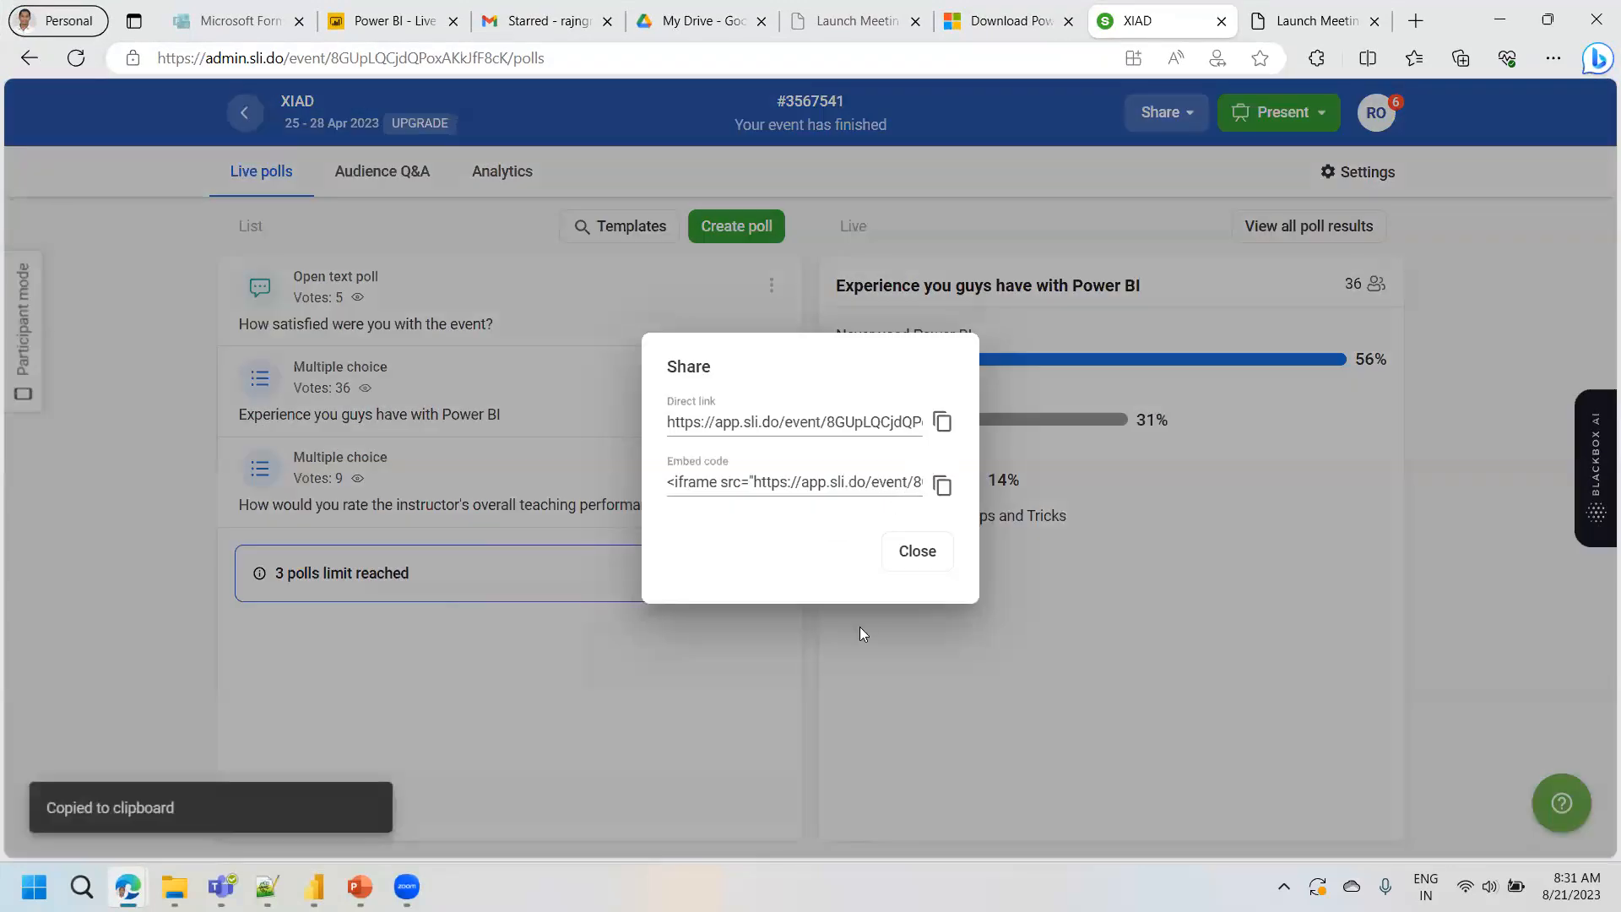
left_click(919, 553)
- Switch to Power BI Desktop and examine the currency format options for the Profit column behind the Sum of Profit card
mouse_move(315, 886)
left_click(362, 760)
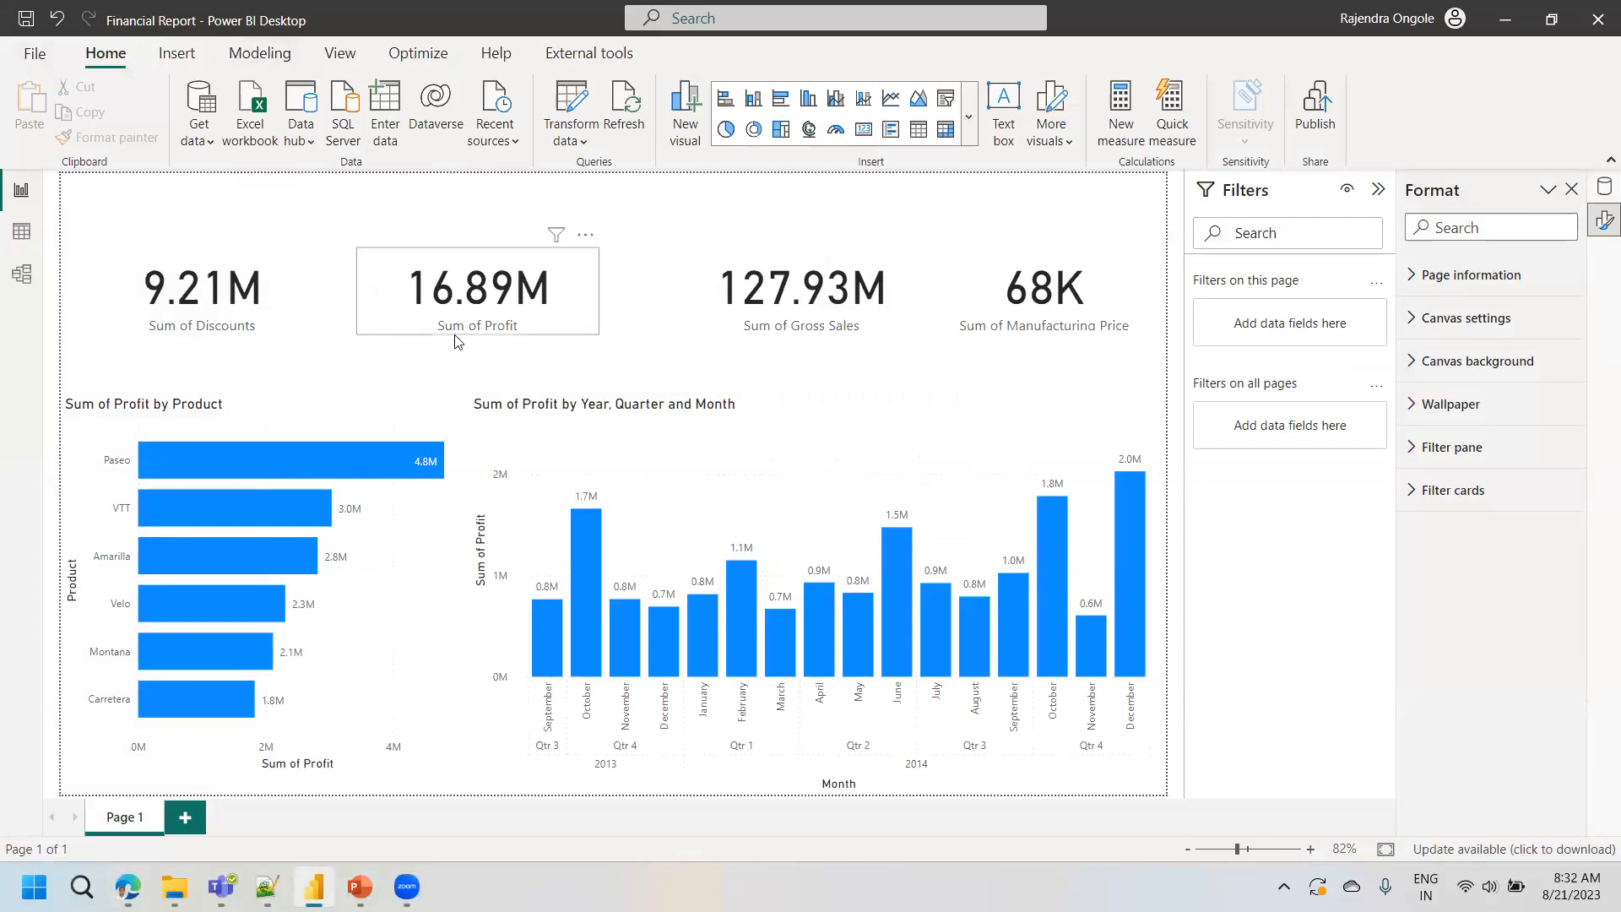
left_click(515, 313)
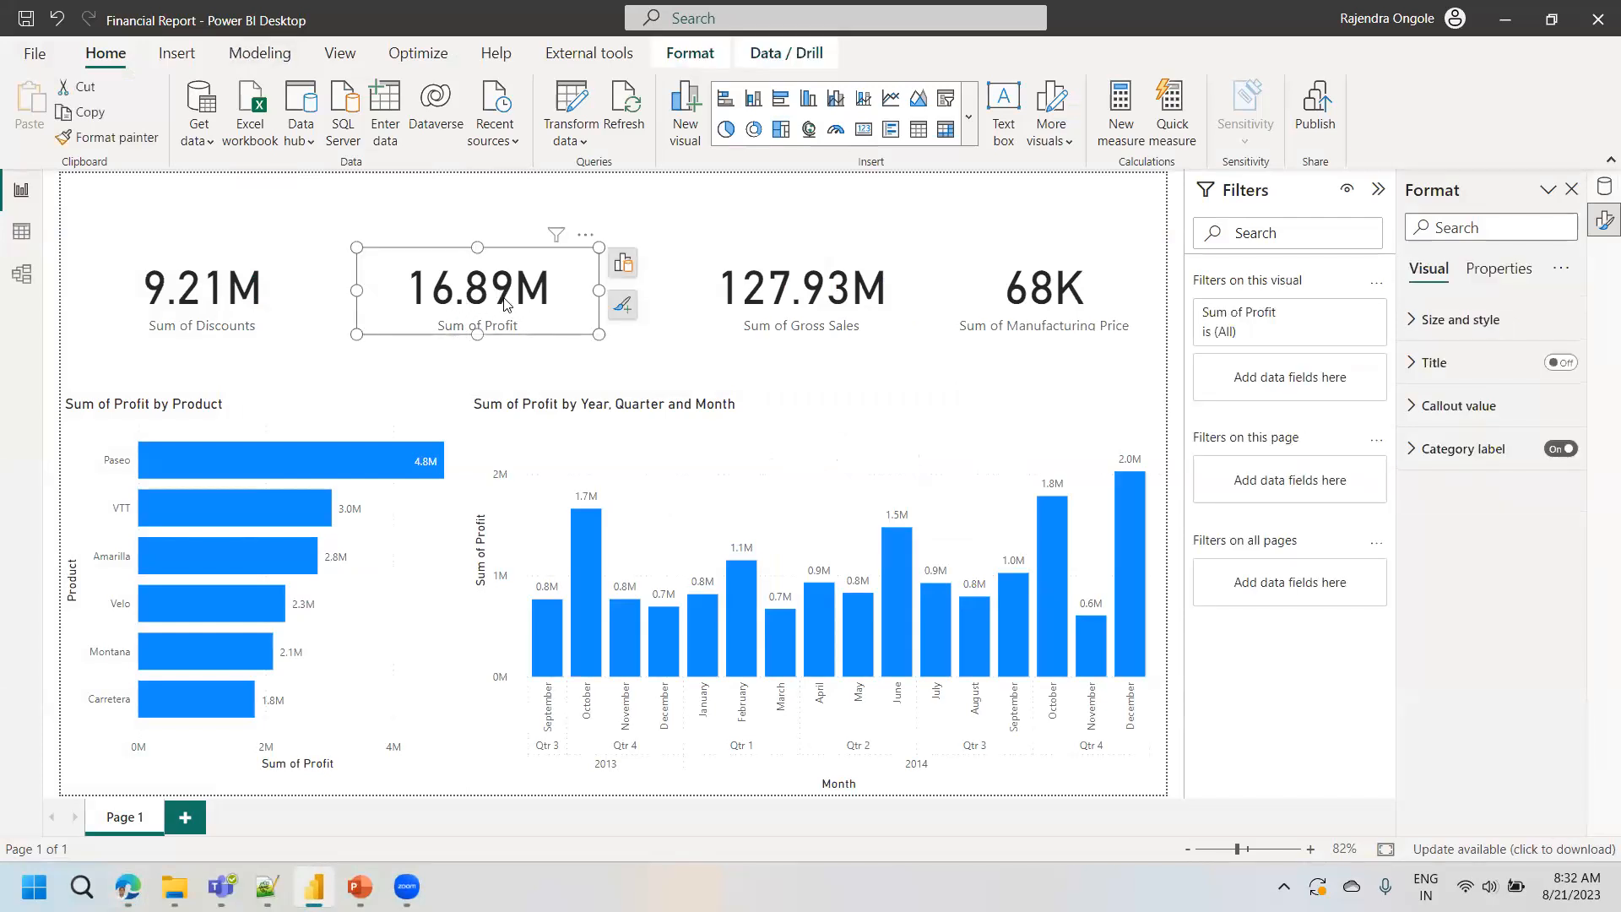
left_click(177, 51)
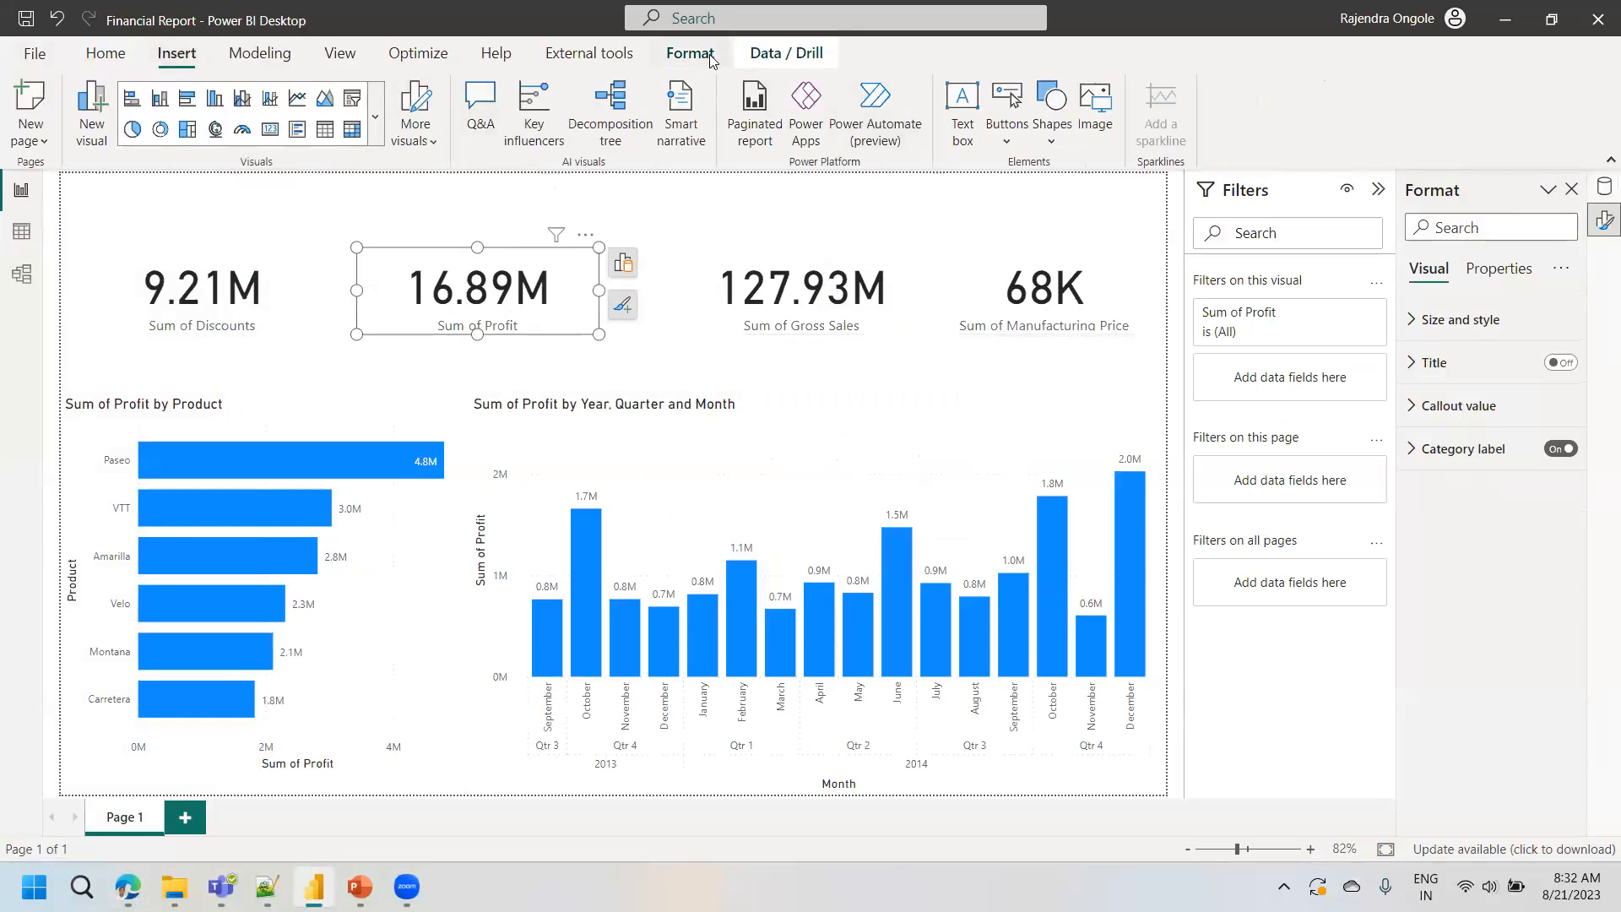
left_click(731, 64)
left_click(105, 54)
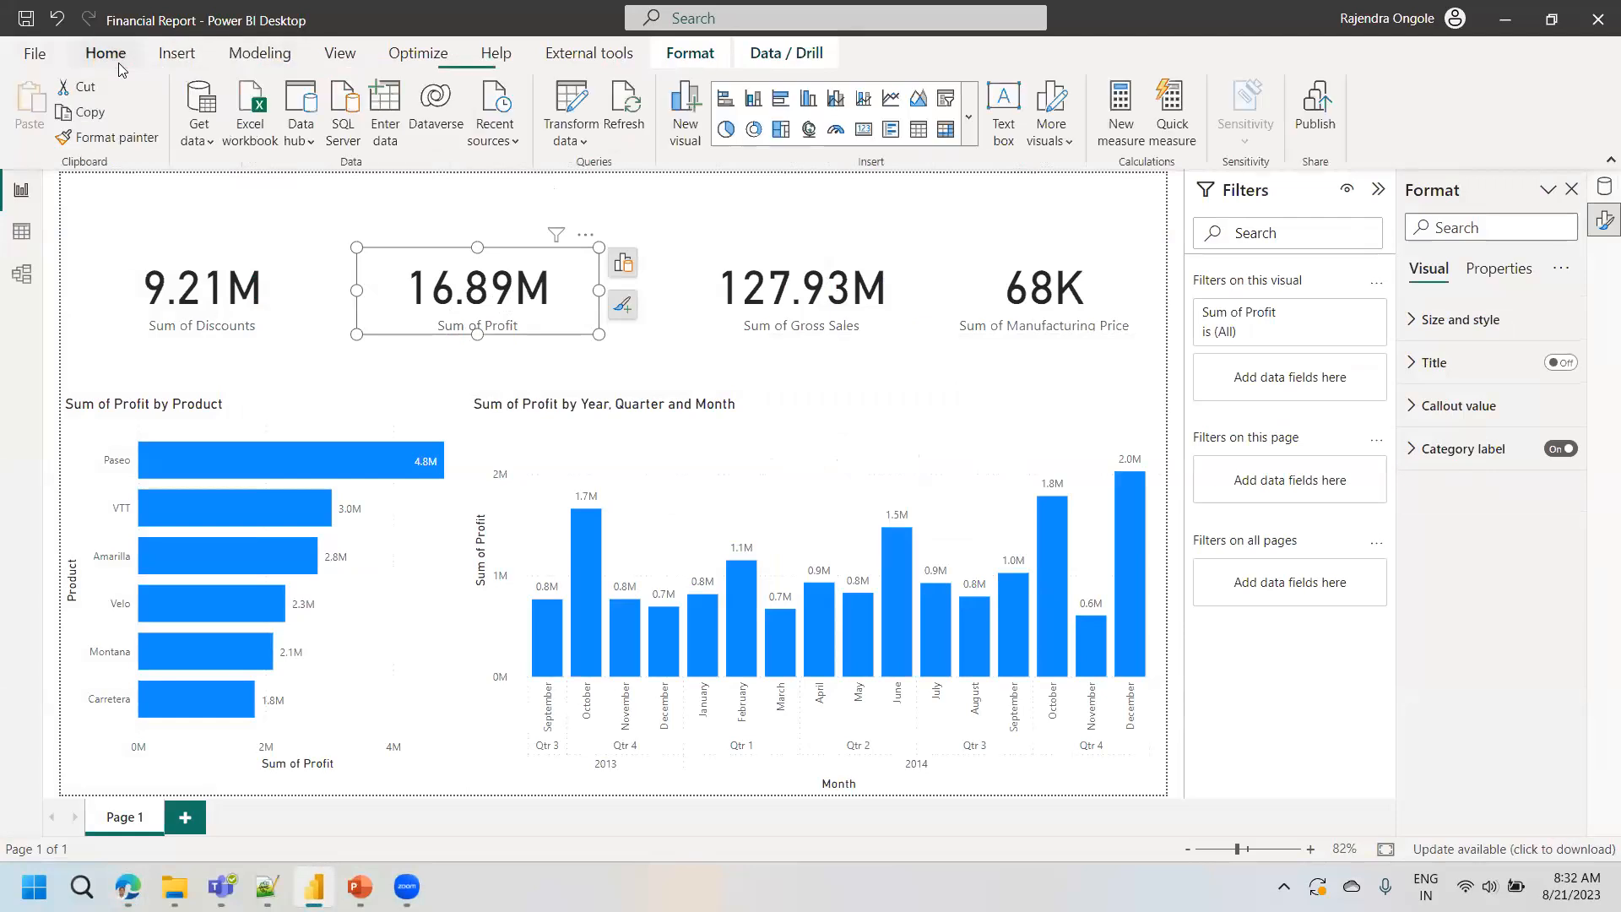
left_click(162, 66)
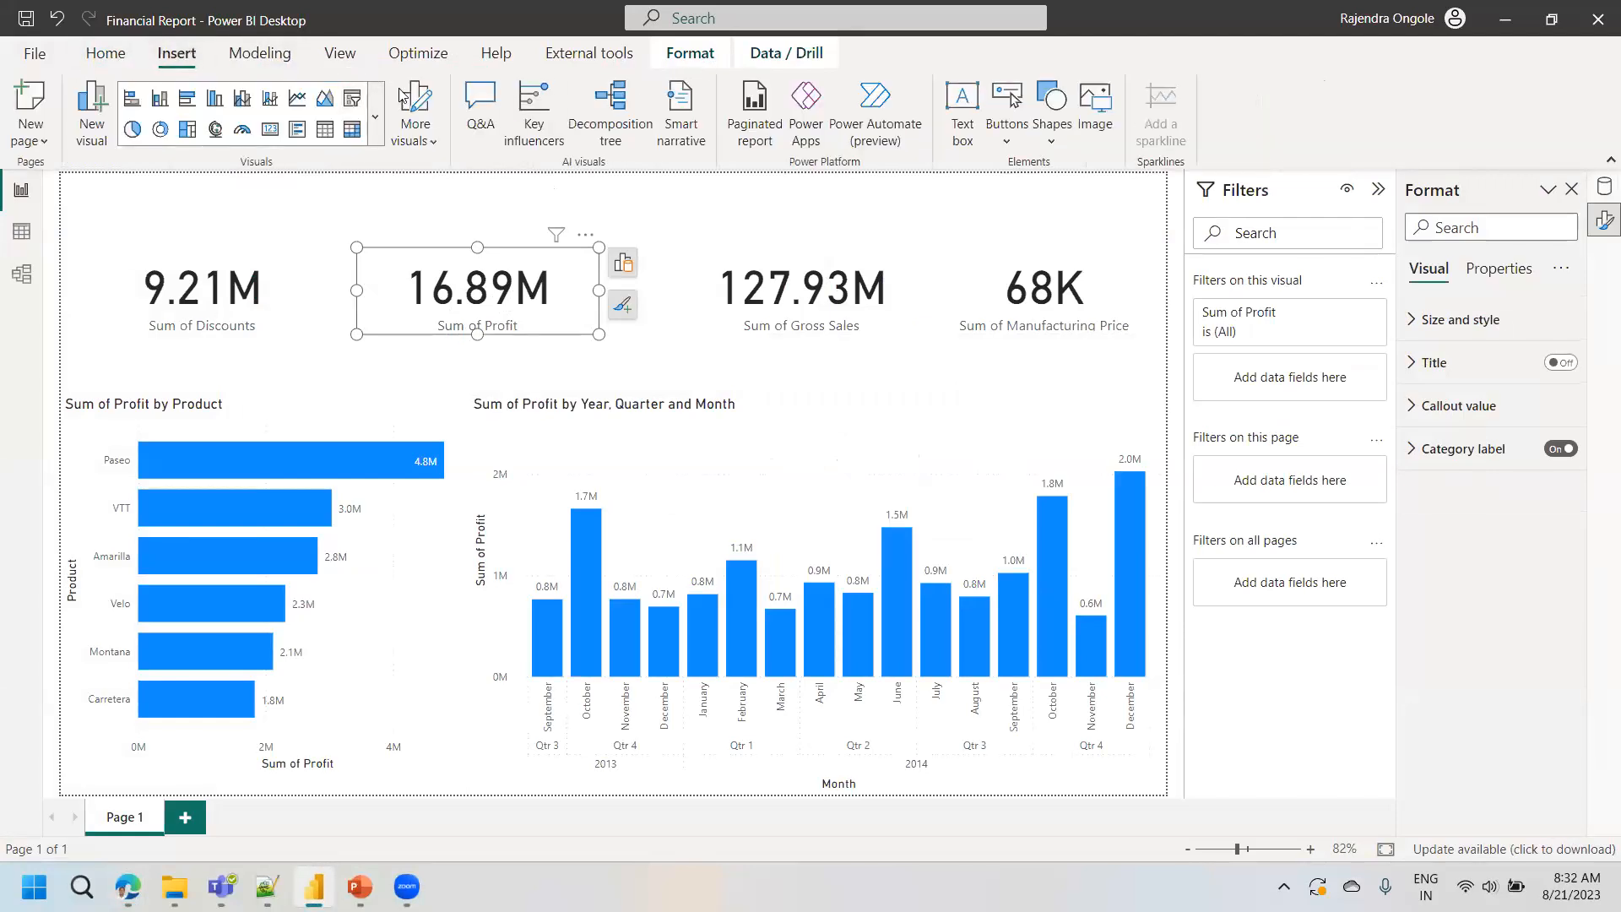
left_click(1604, 187)
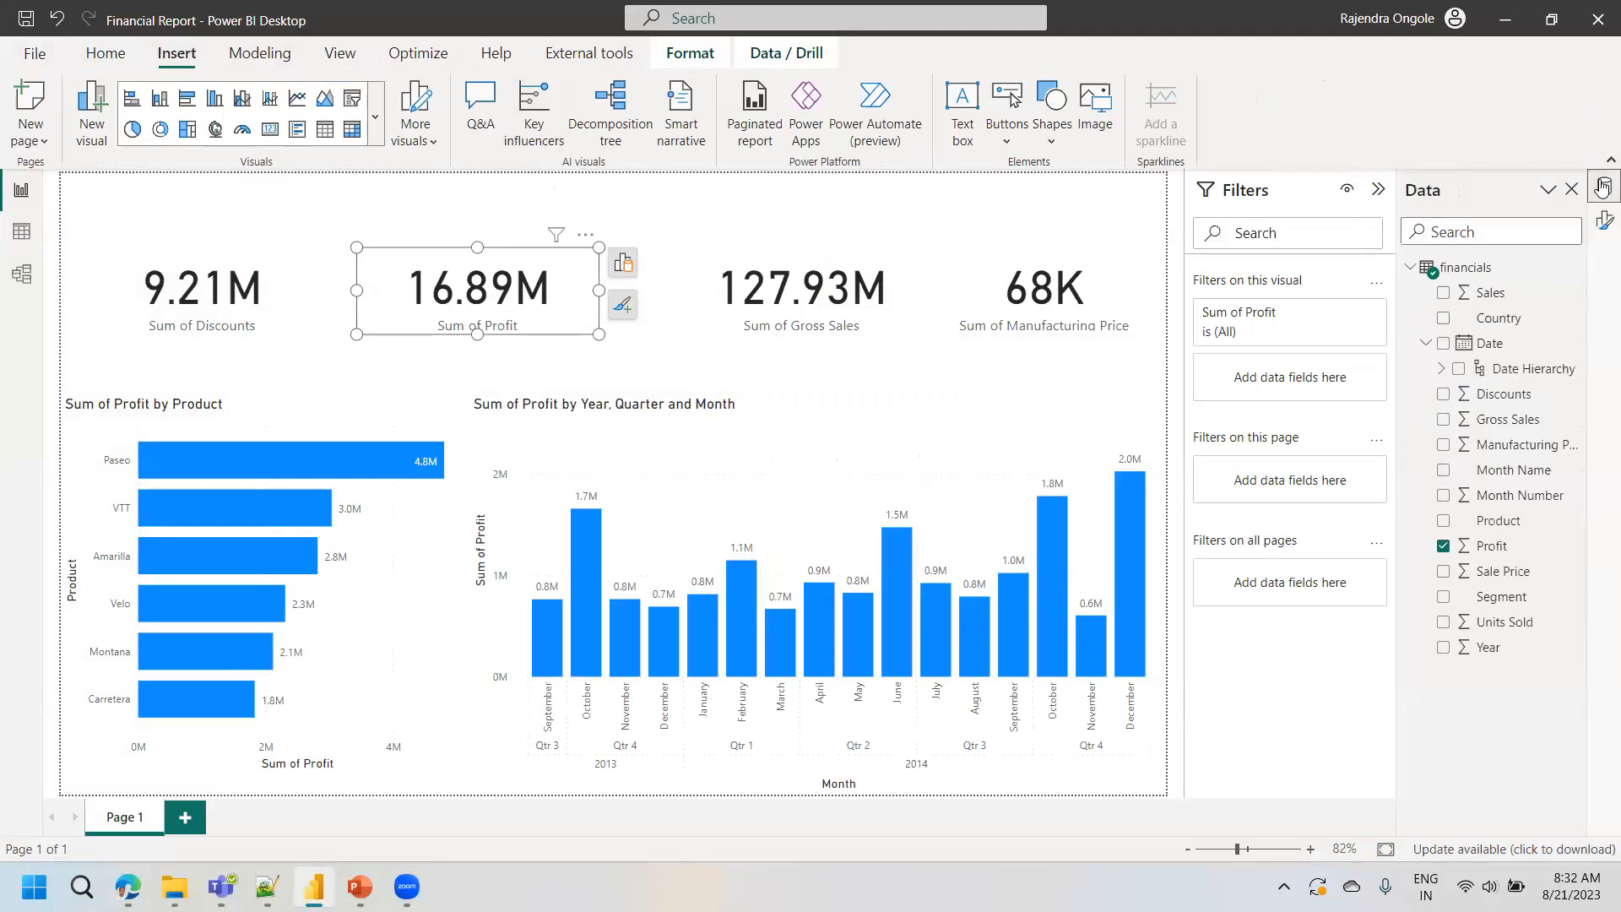
left_click(1494, 549)
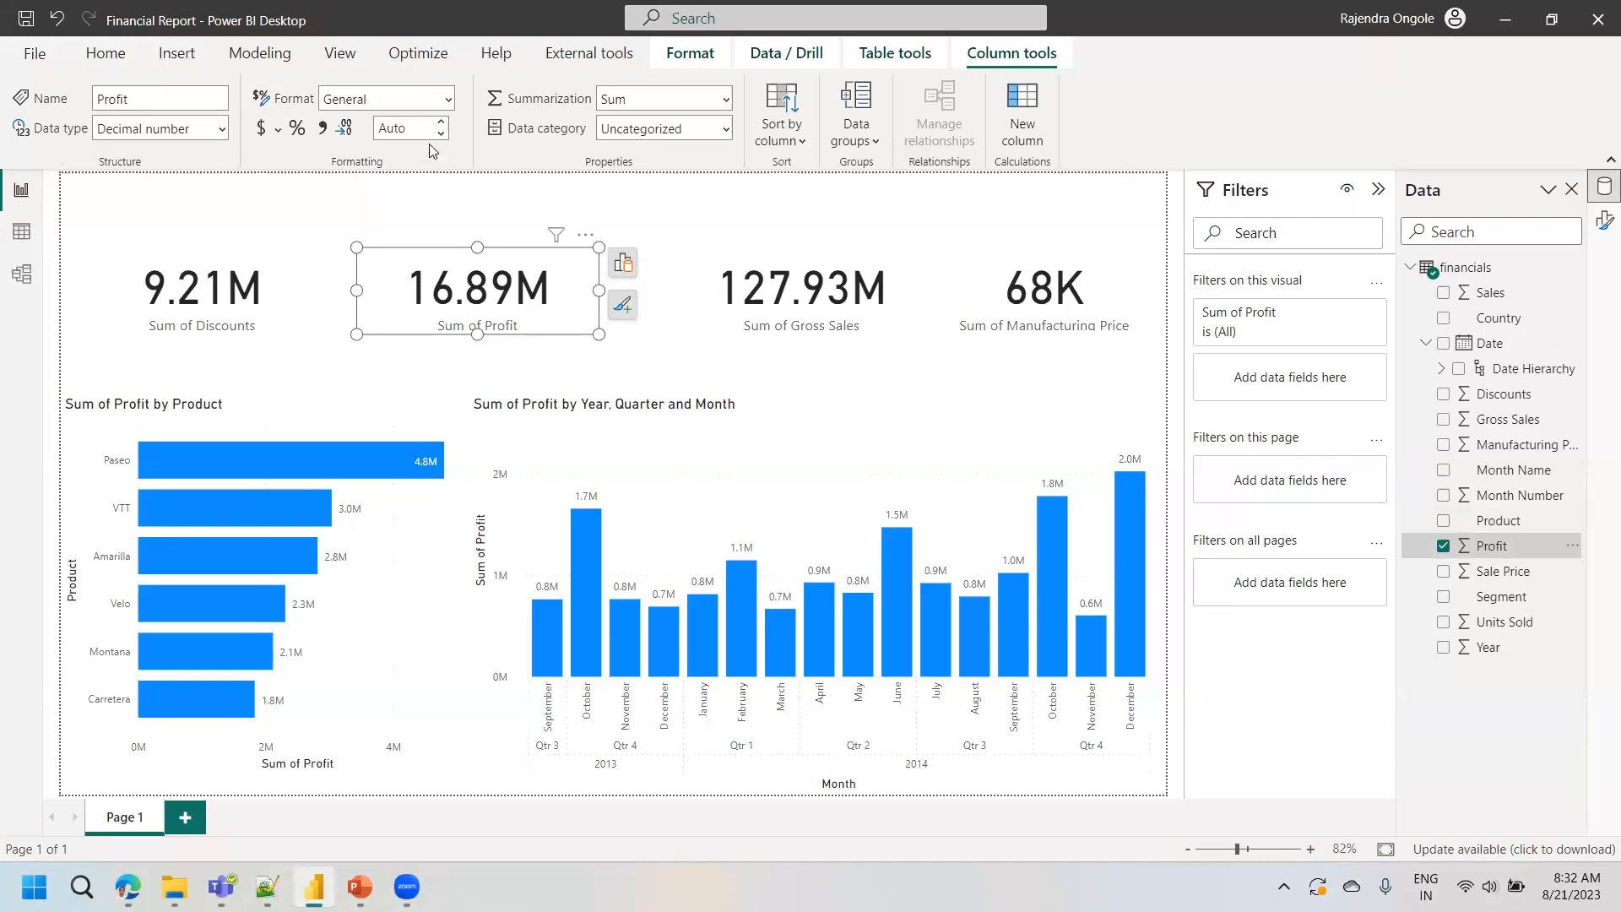
left_click(278, 131)
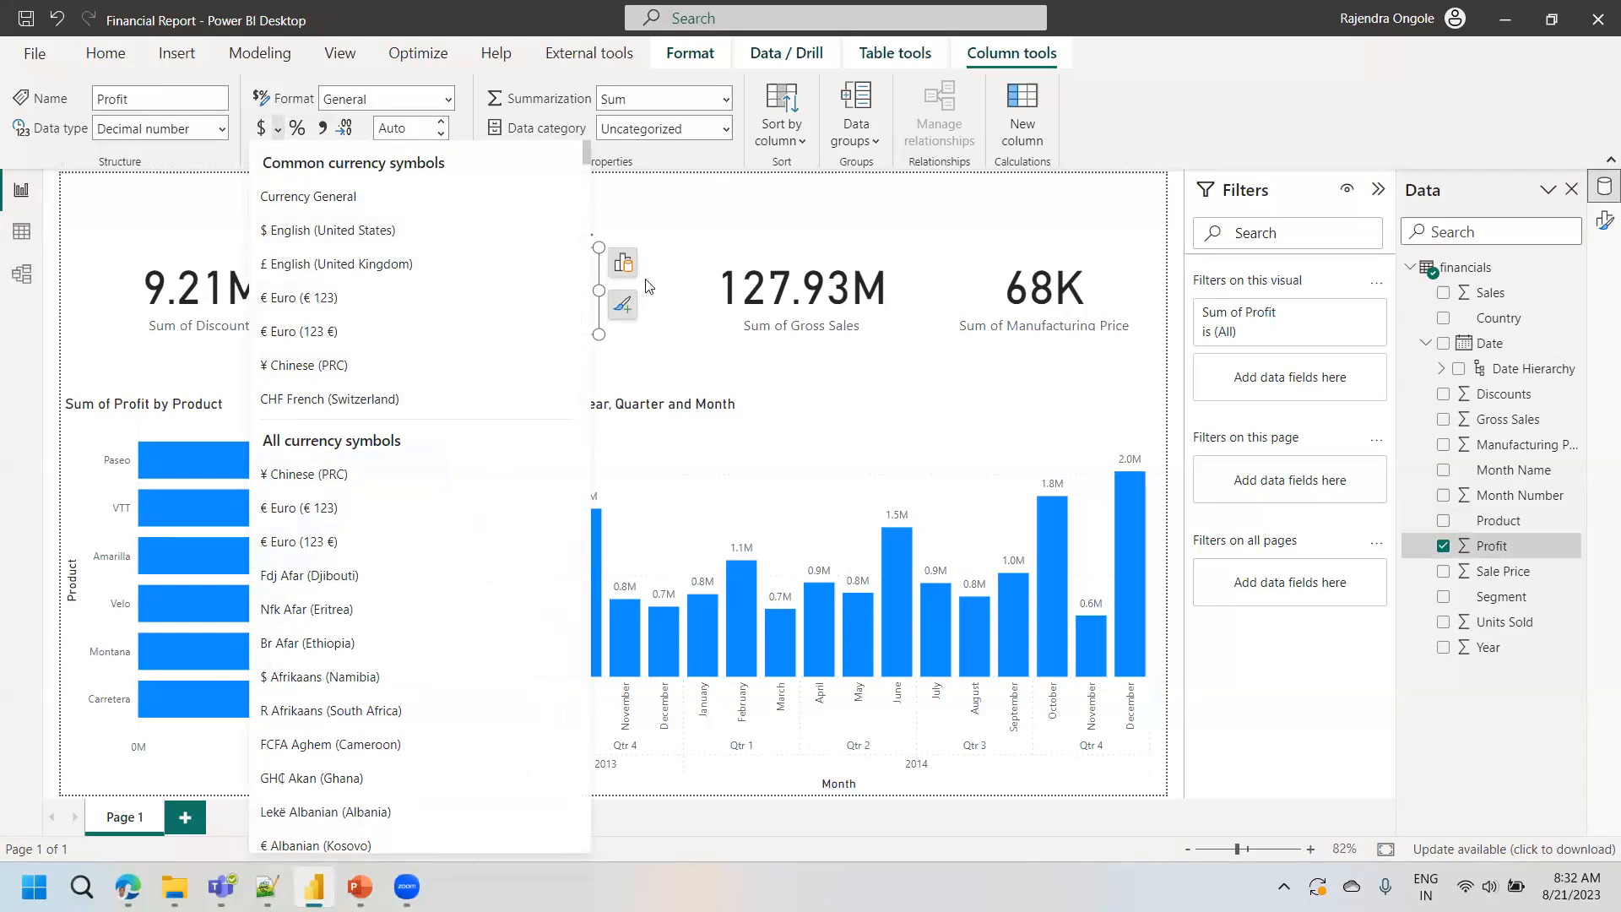
left_click(922, 220)
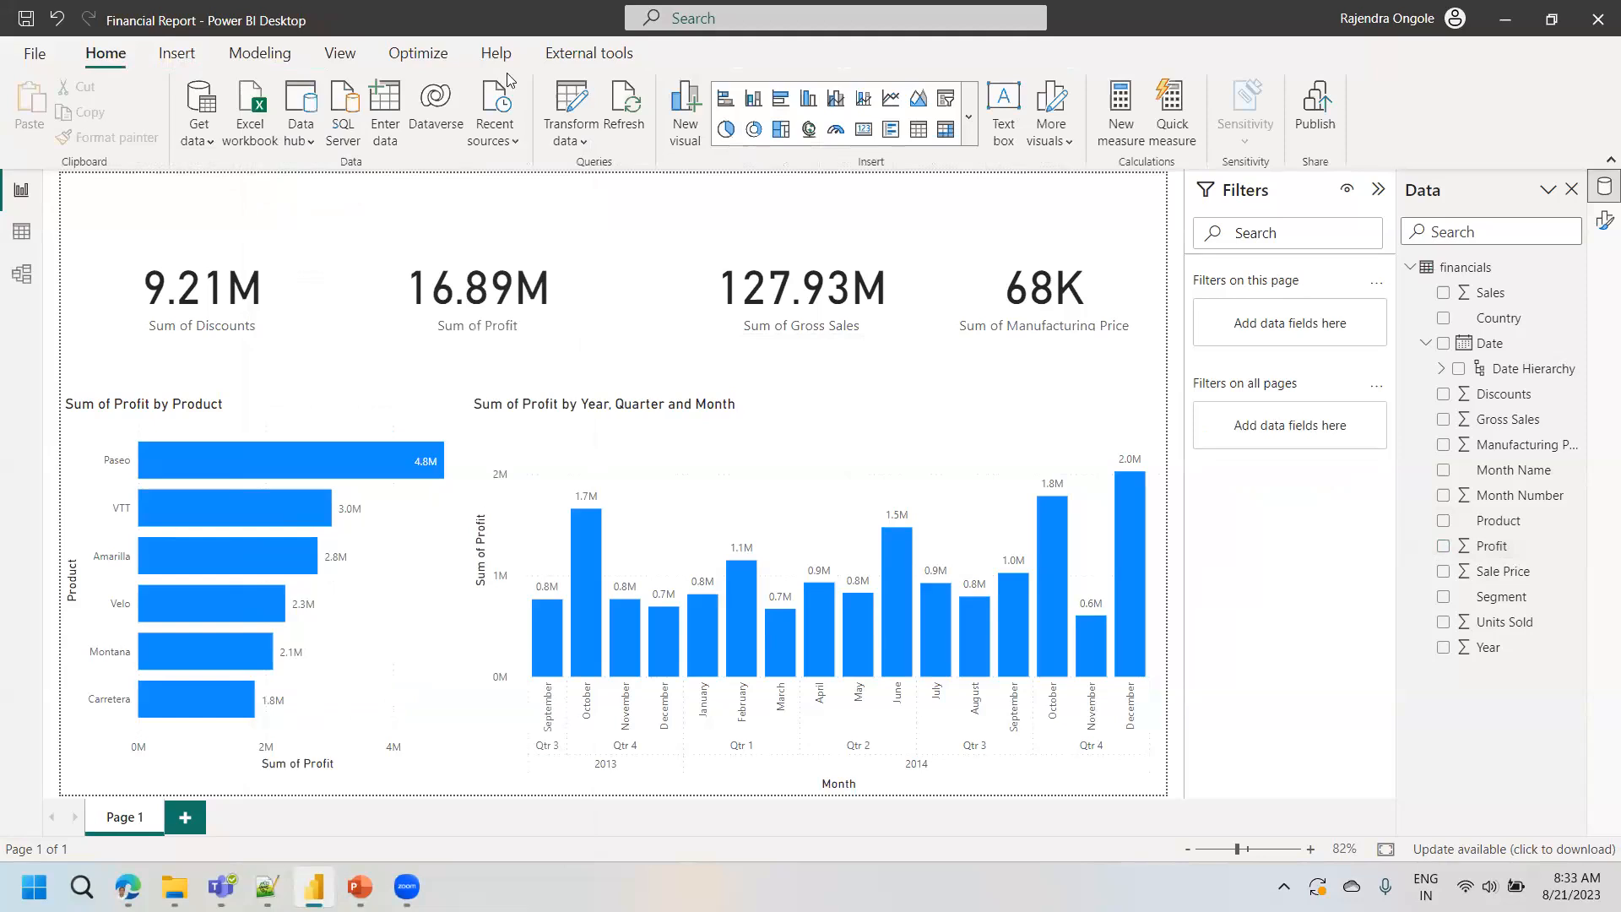
- Examine the button types available for insertion, and select and deselect the Sum of Profit card
left_click(176, 53)
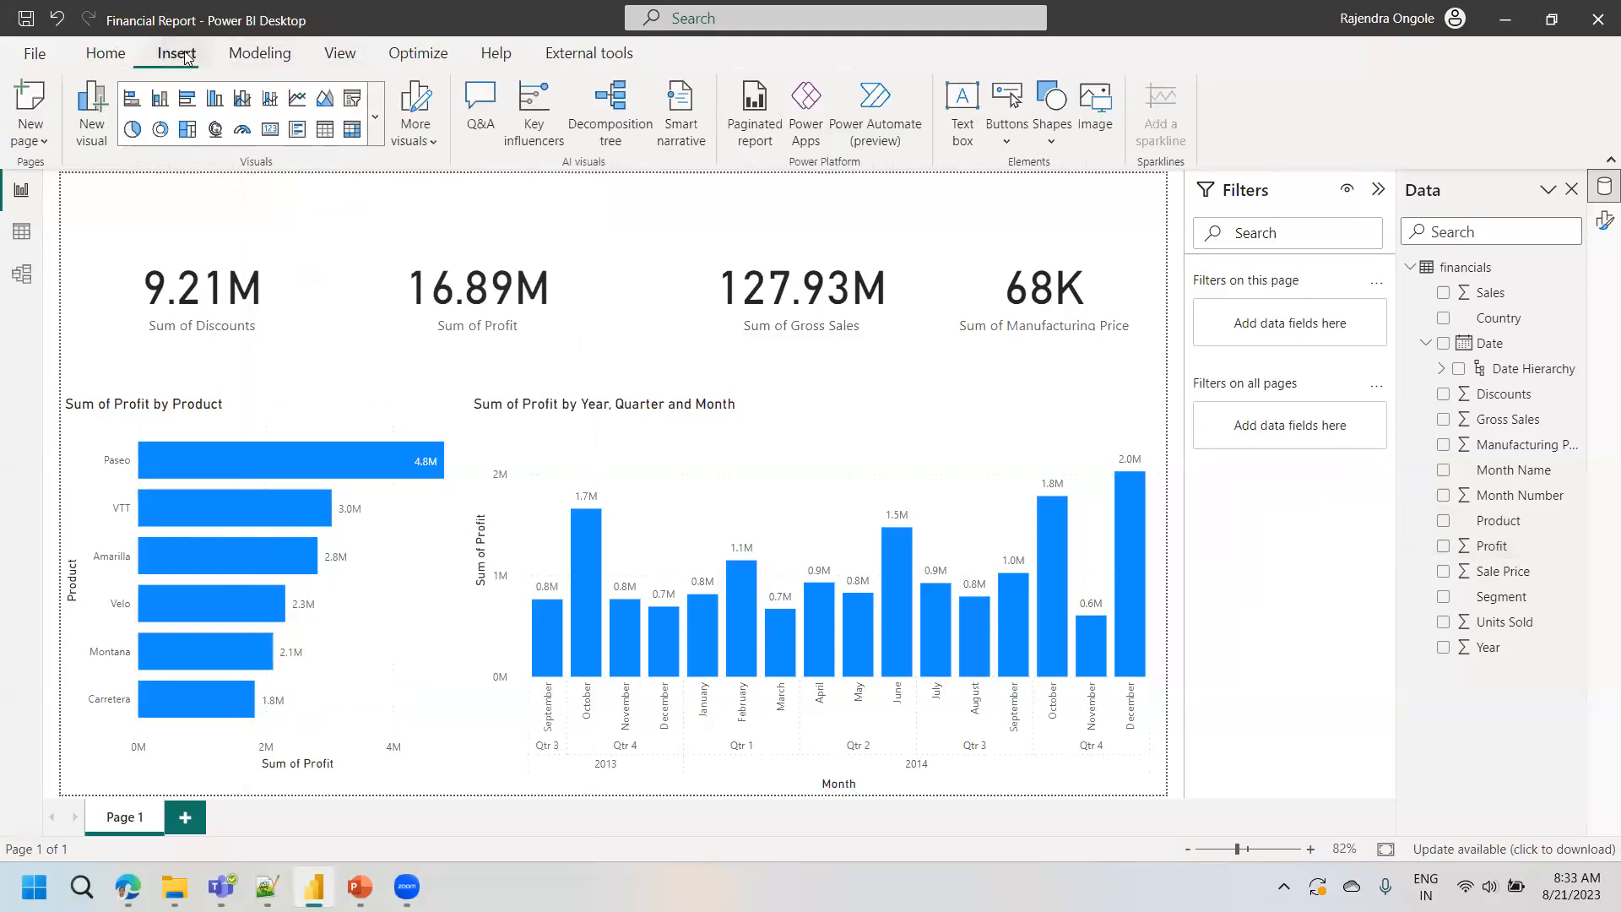
left_click(1007, 141)
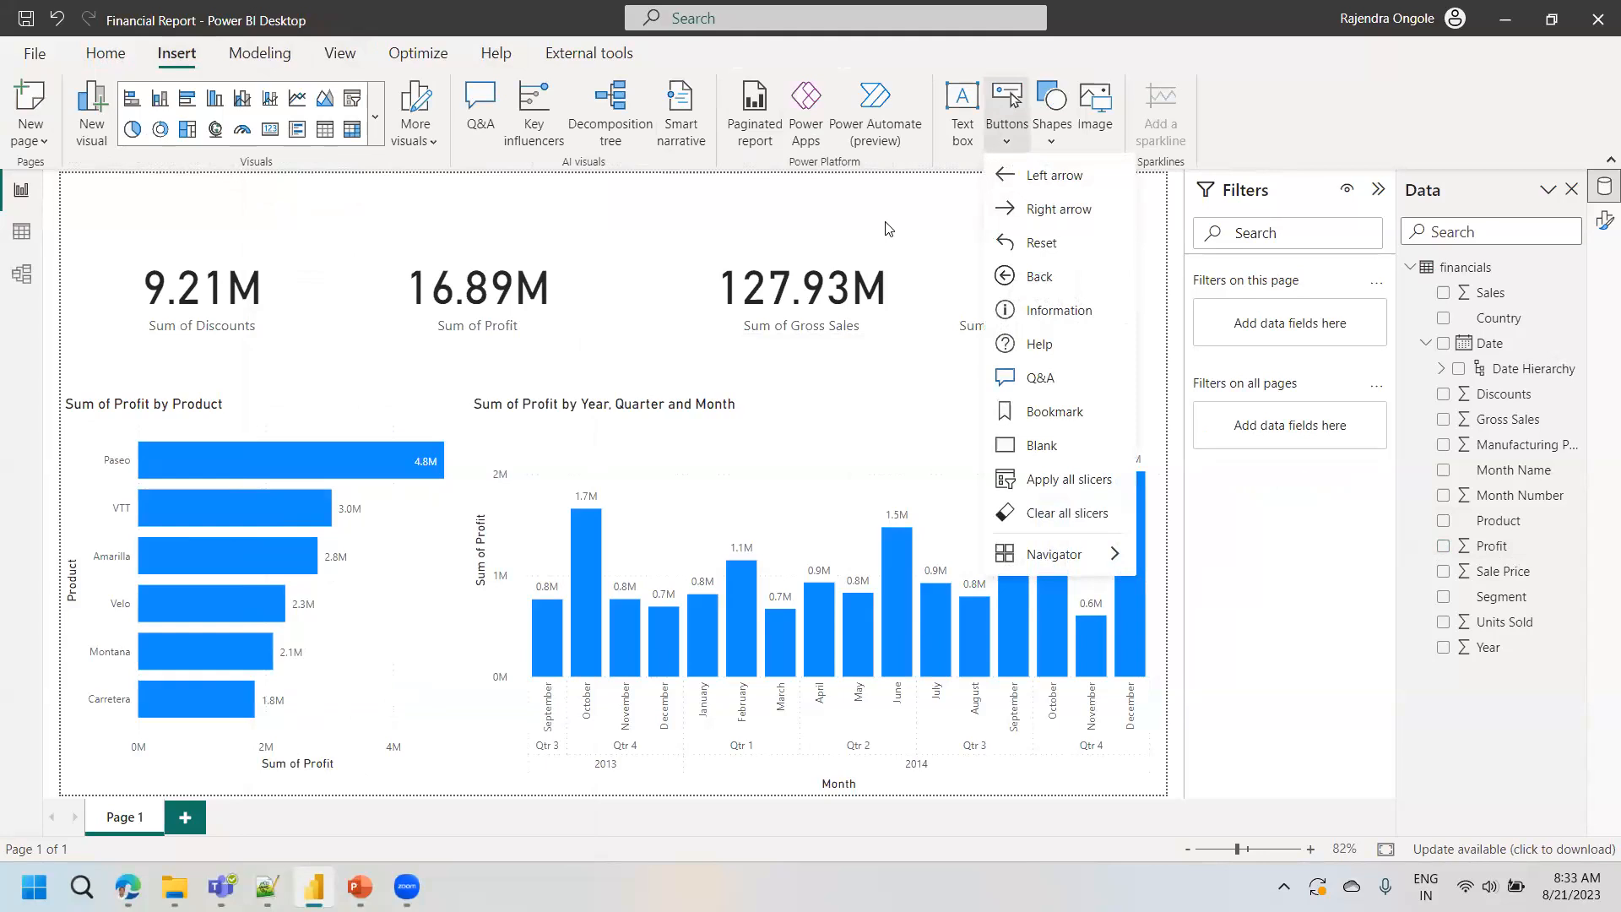
left_click(485, 319)
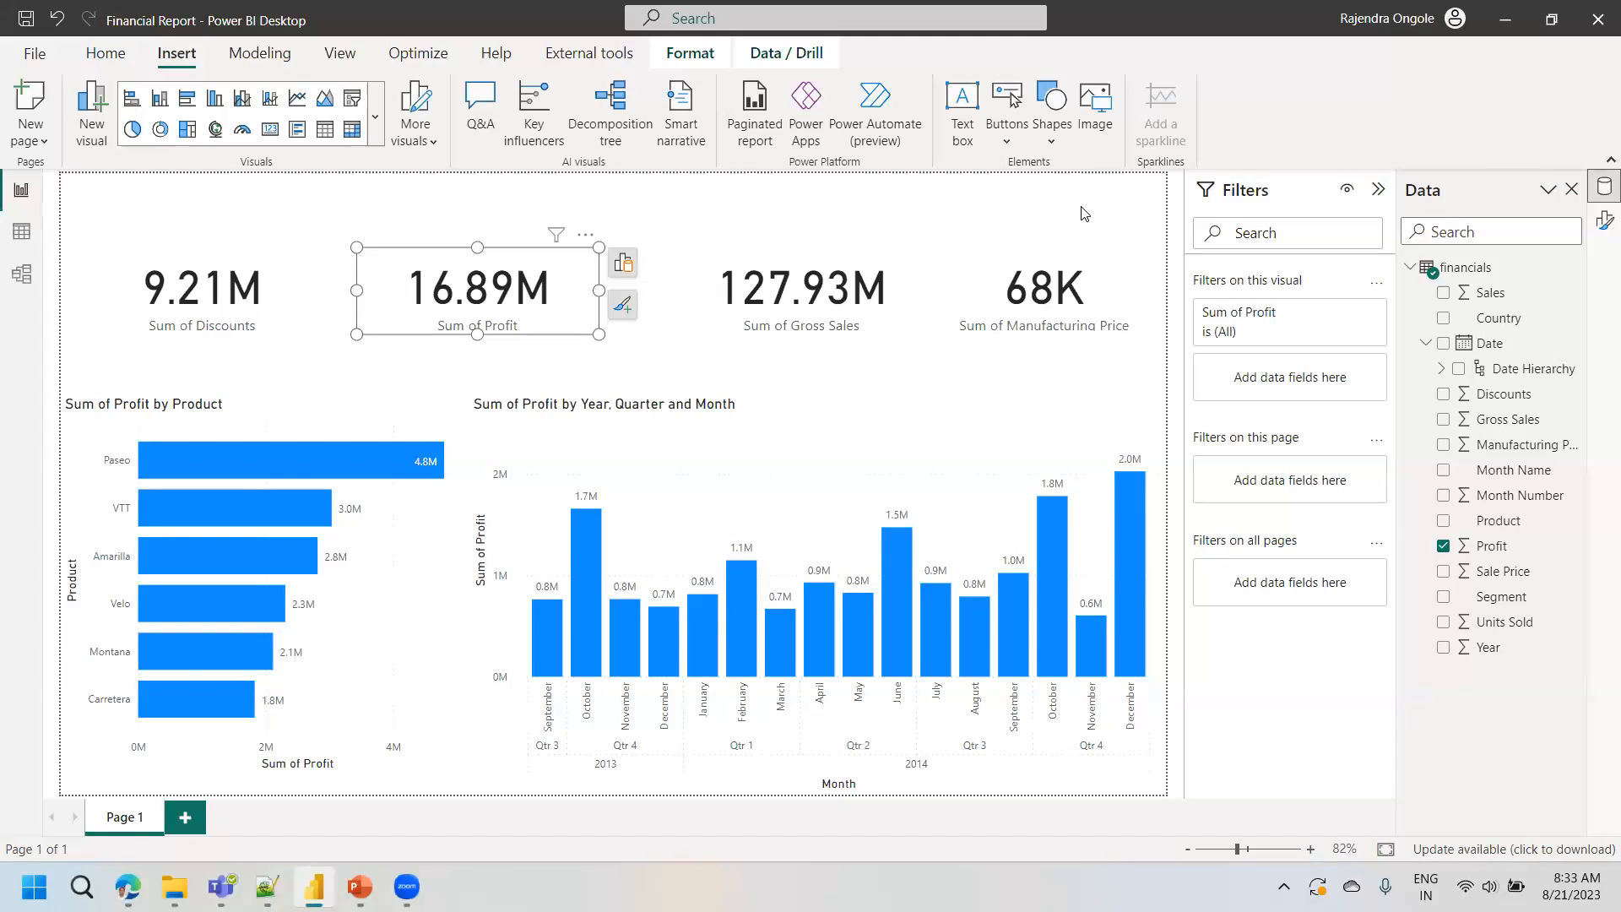
left_click(893, 212)
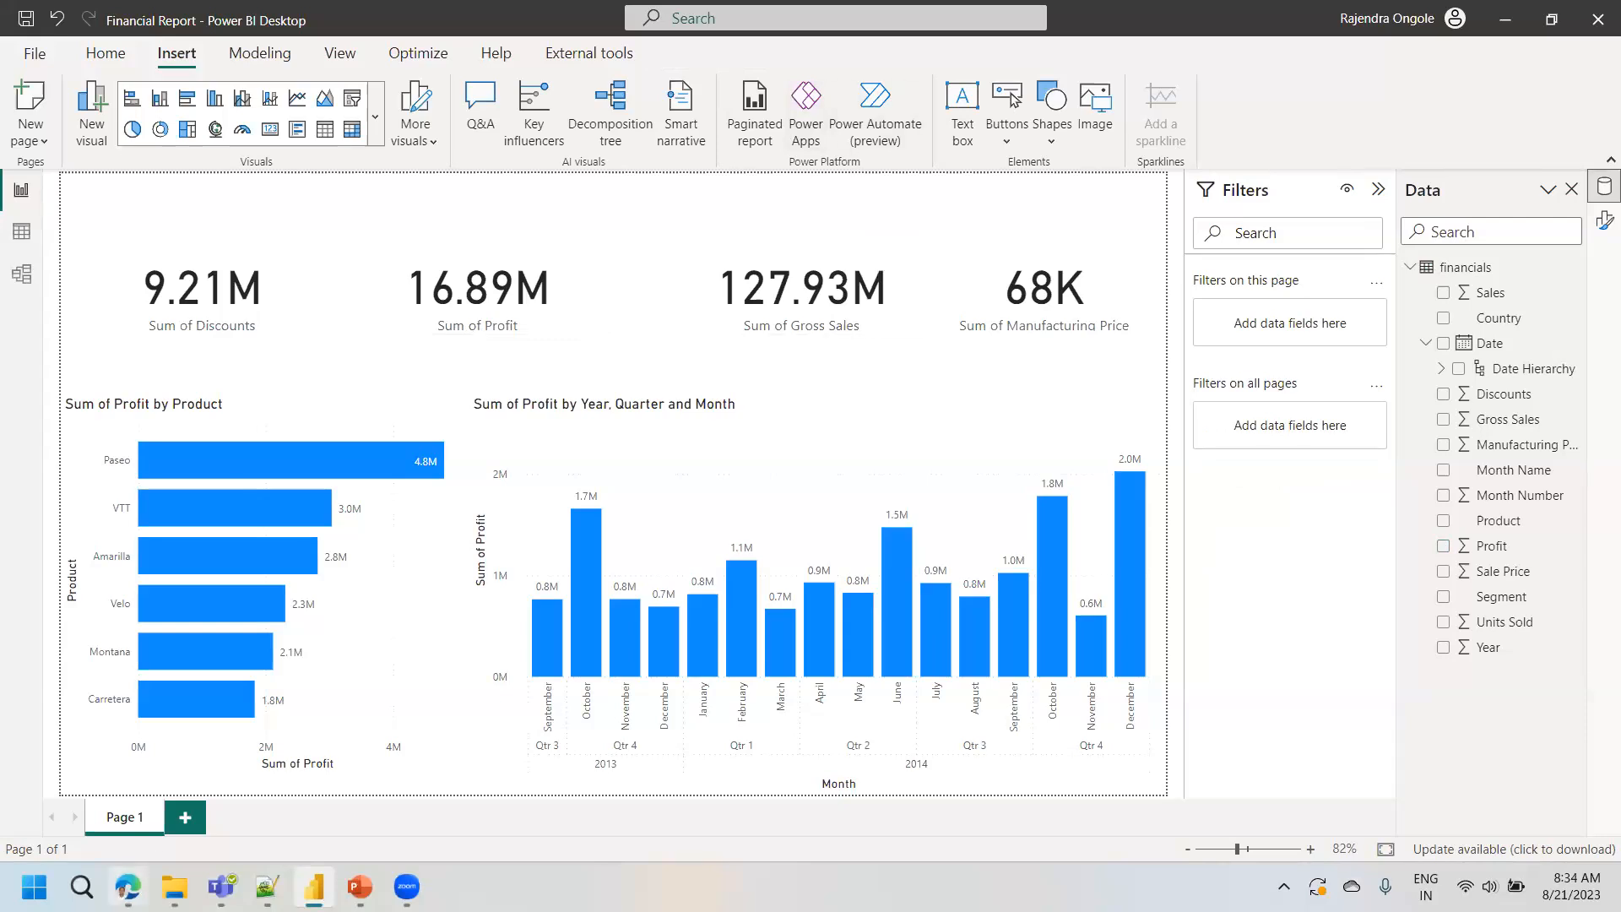
- View the Slido polls and the Demo5 presentation in PowerPoint, and return to the report in Power BI Desktop
mouse_move(129, 886)
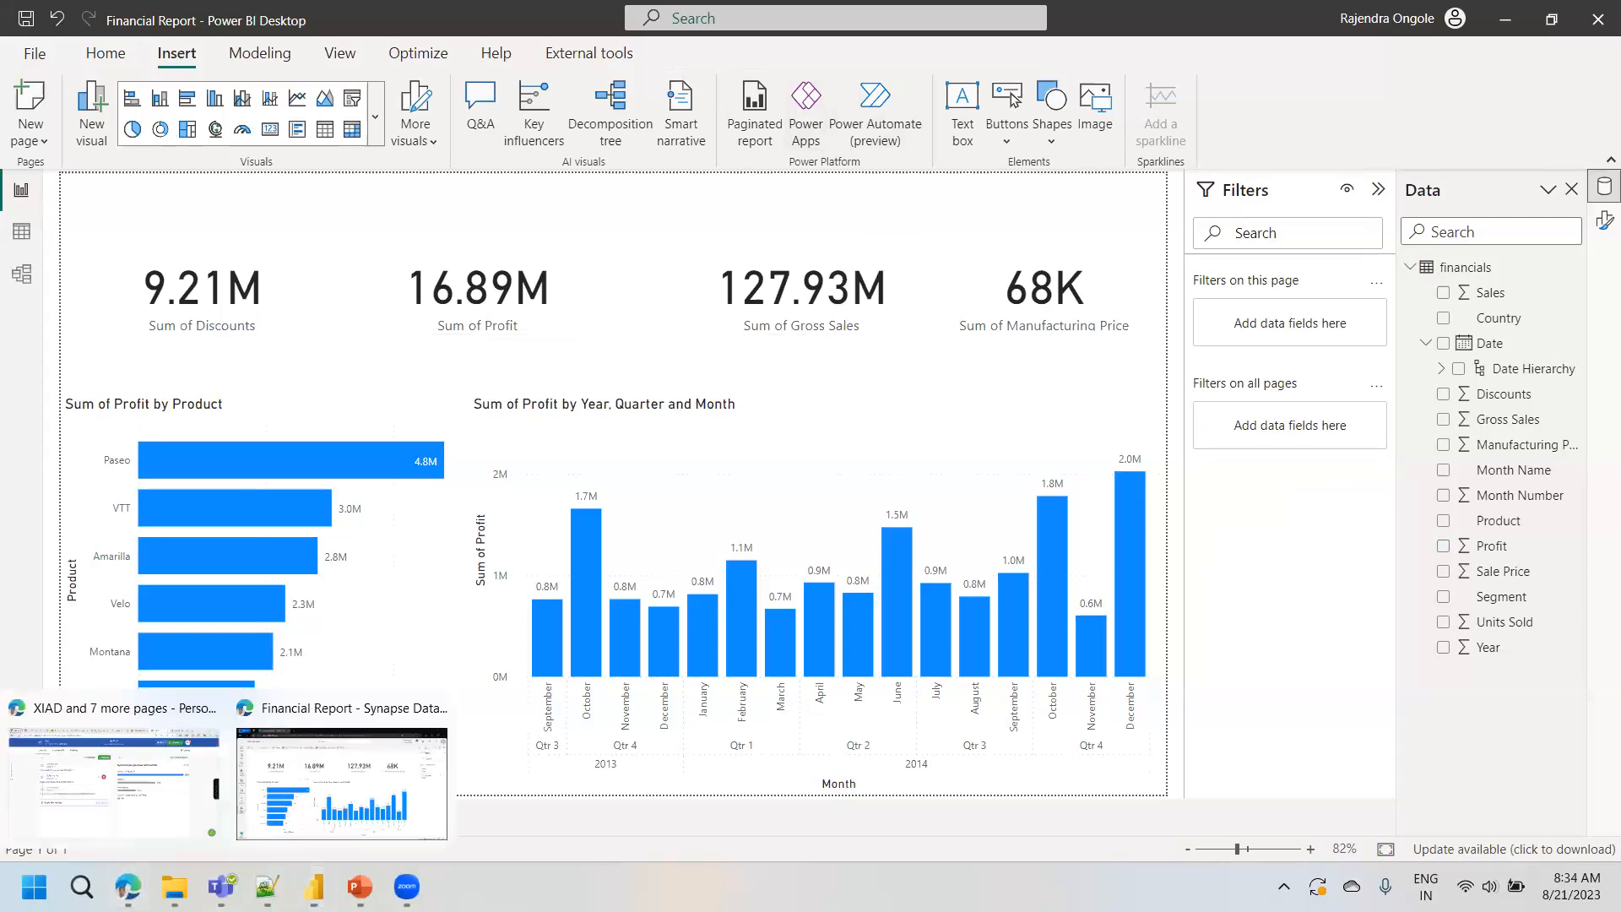
left_click(157, 801)
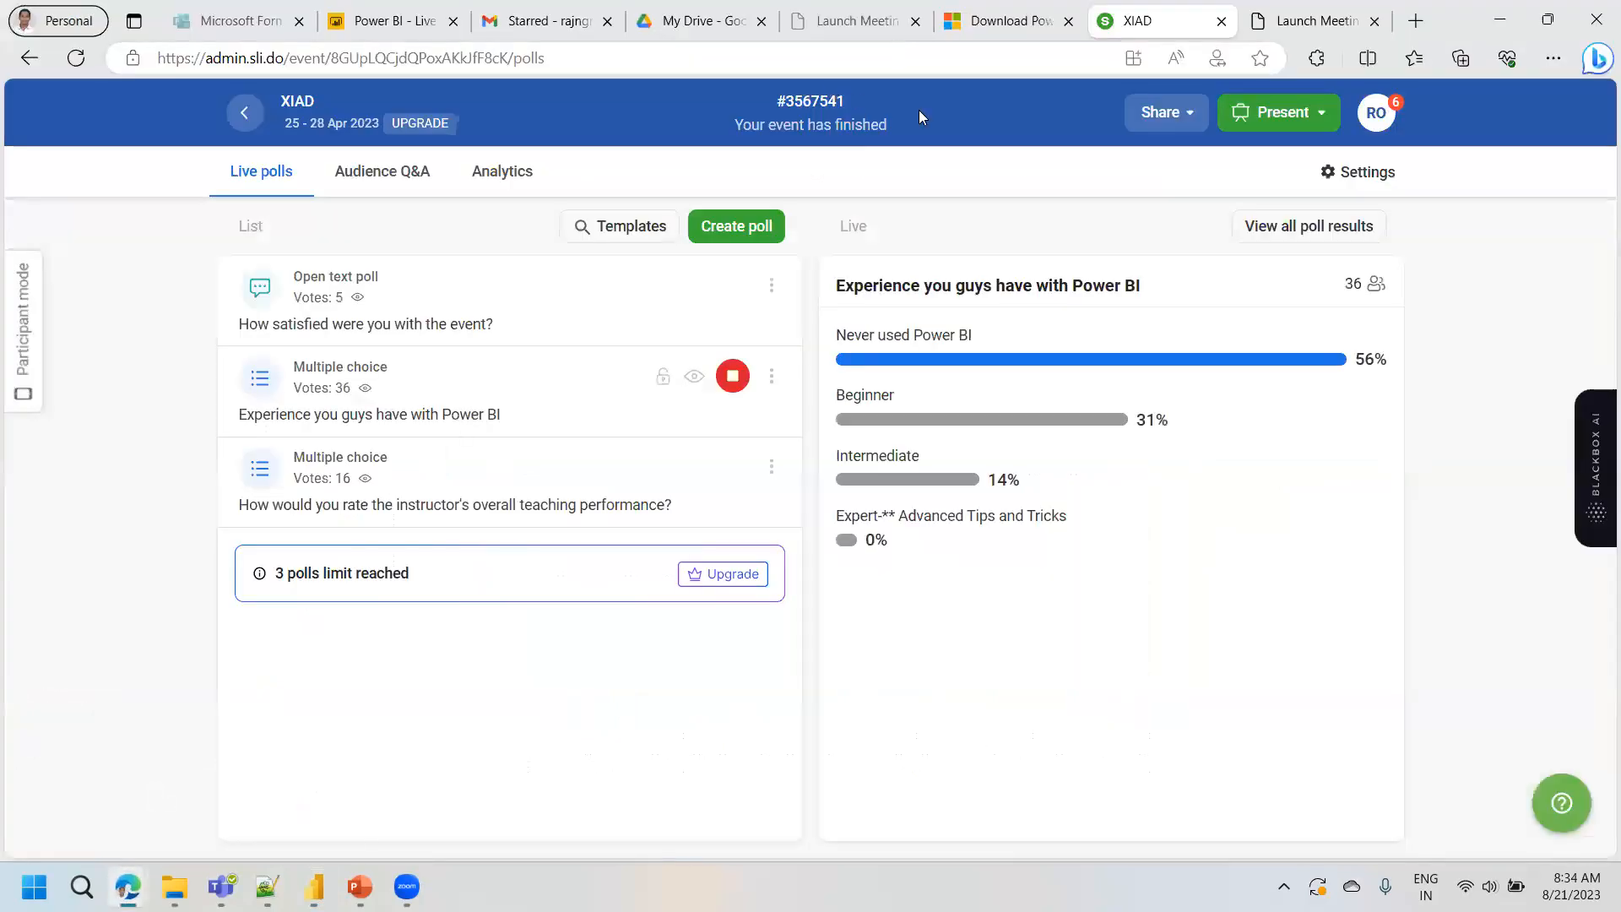
left_click(360, 886)
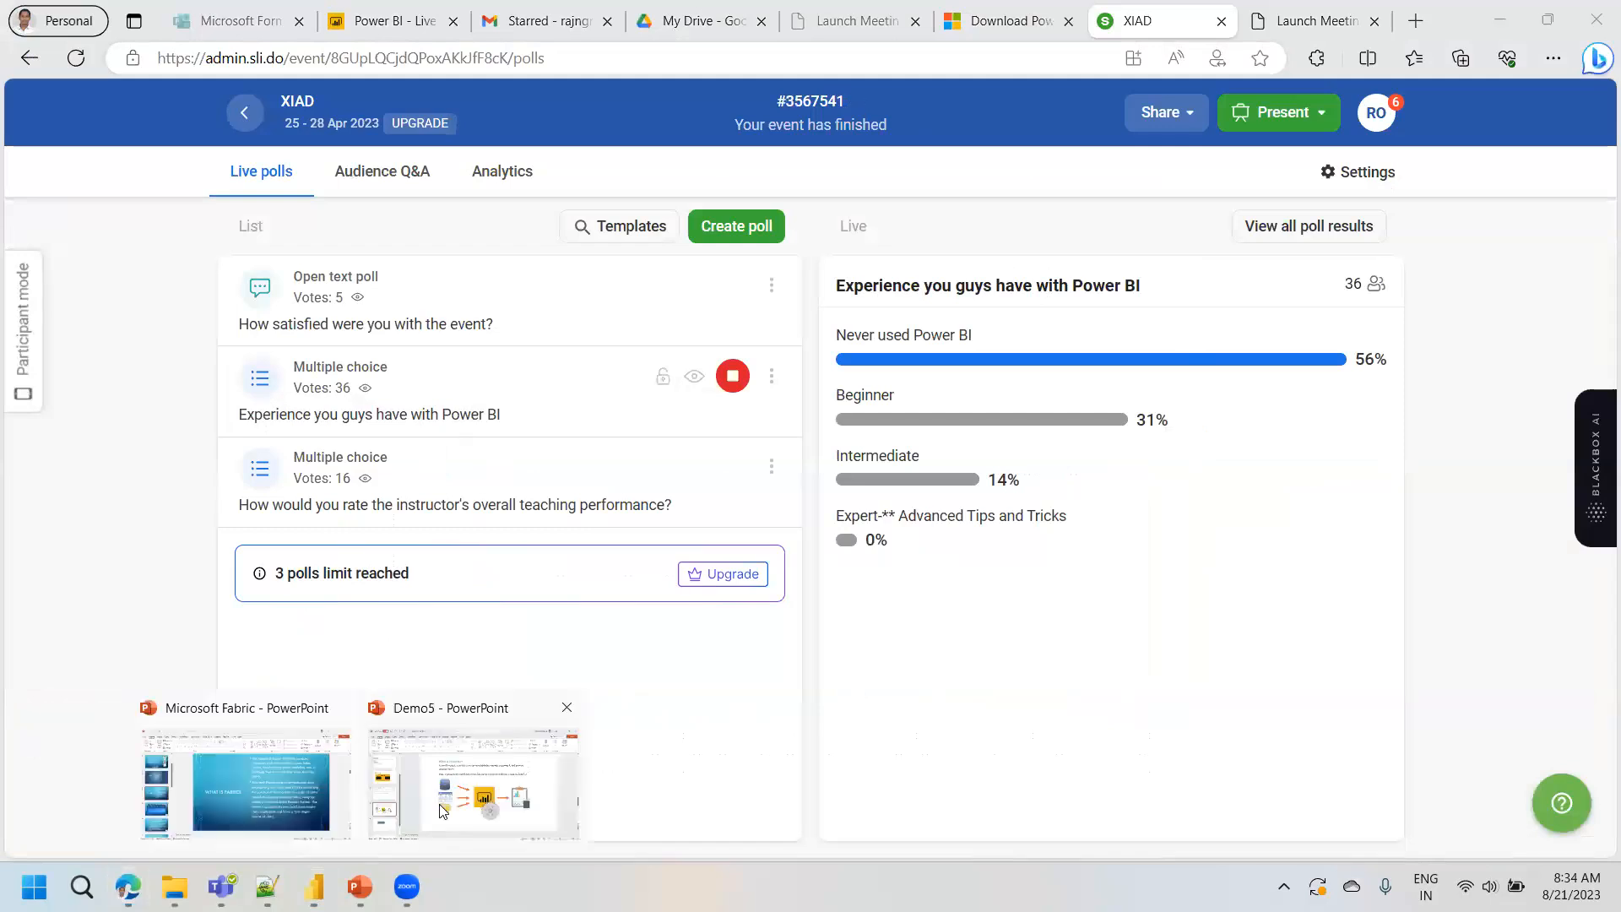
left_click(442, 811)
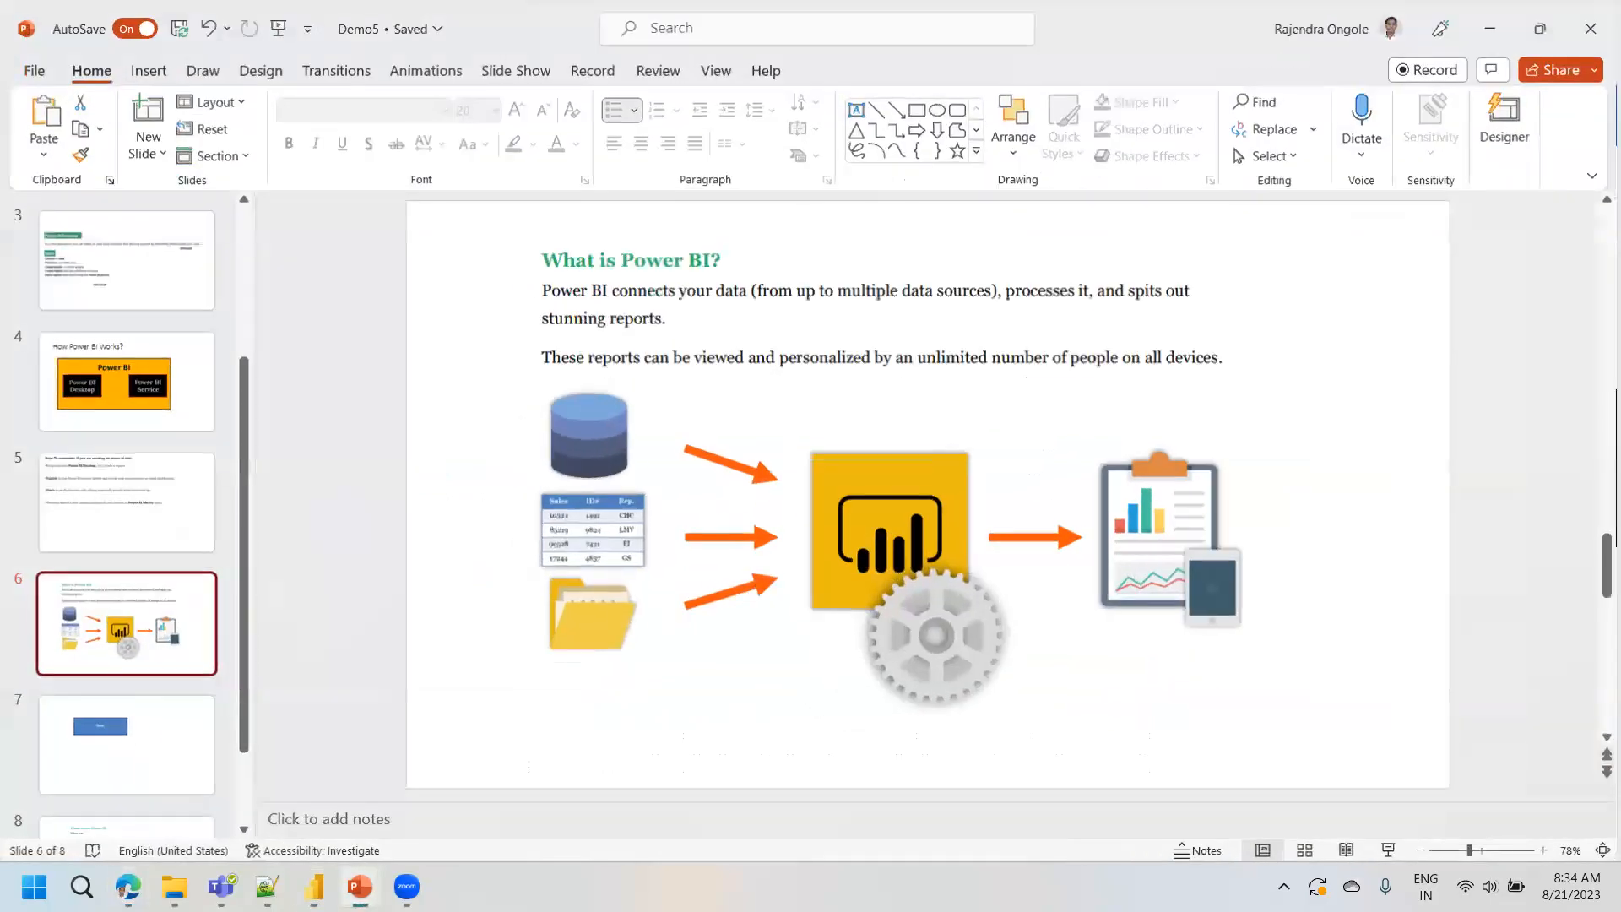
left_click(314, 886)
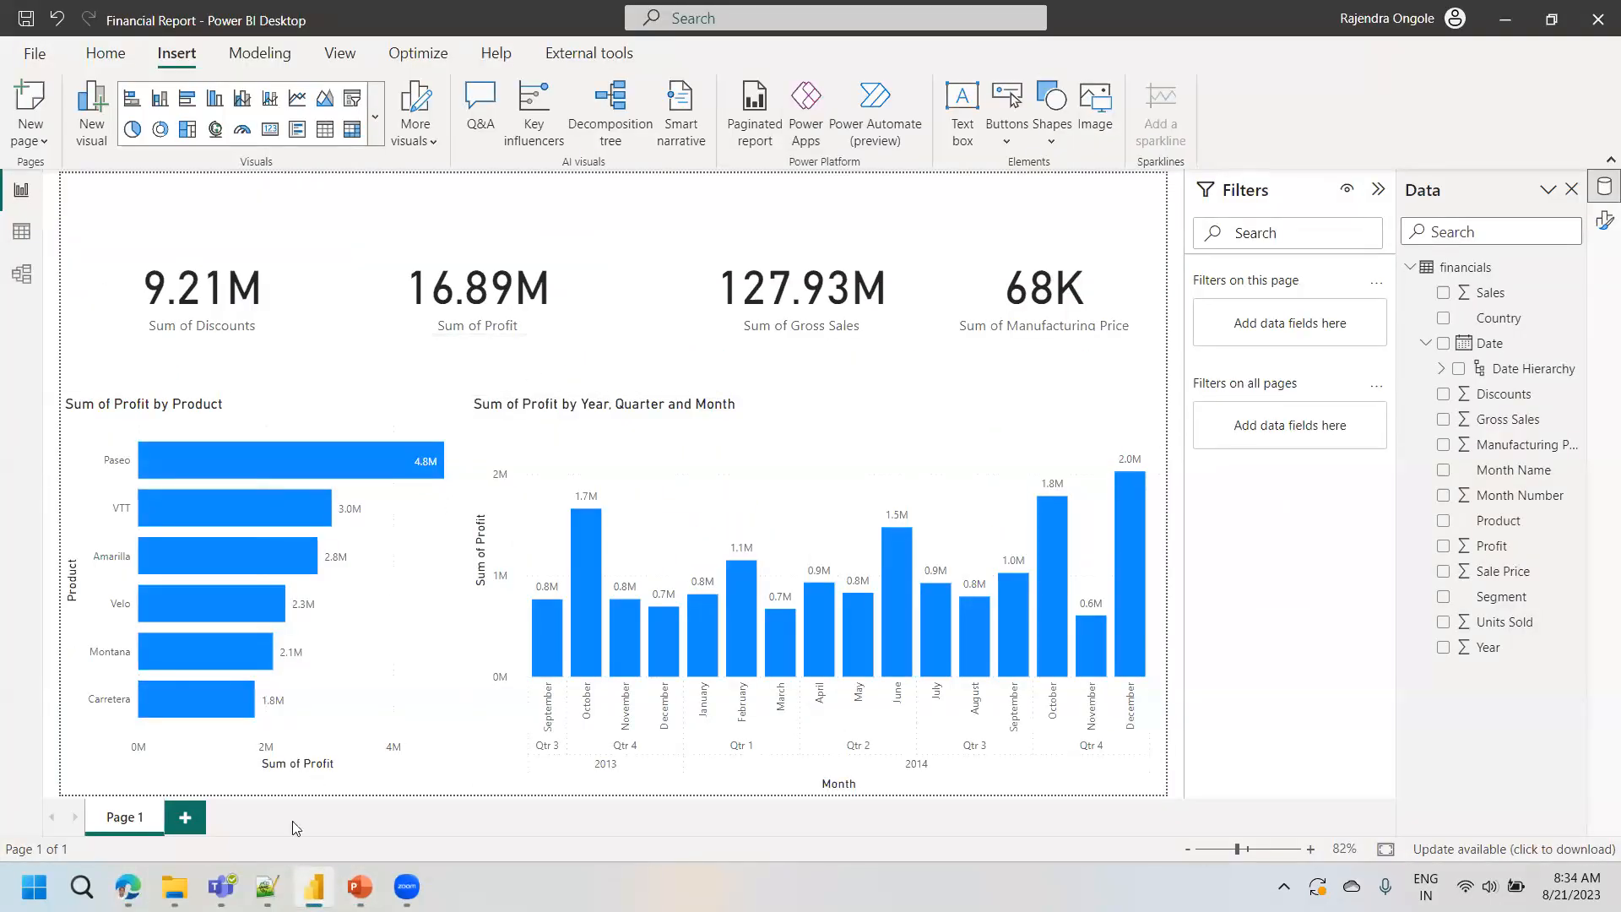
- Look at the Slido polls in the browser, and switch to the published Financial Report in the Power BI service
mouse_move(127, 886)
mouse_move(127, 887)
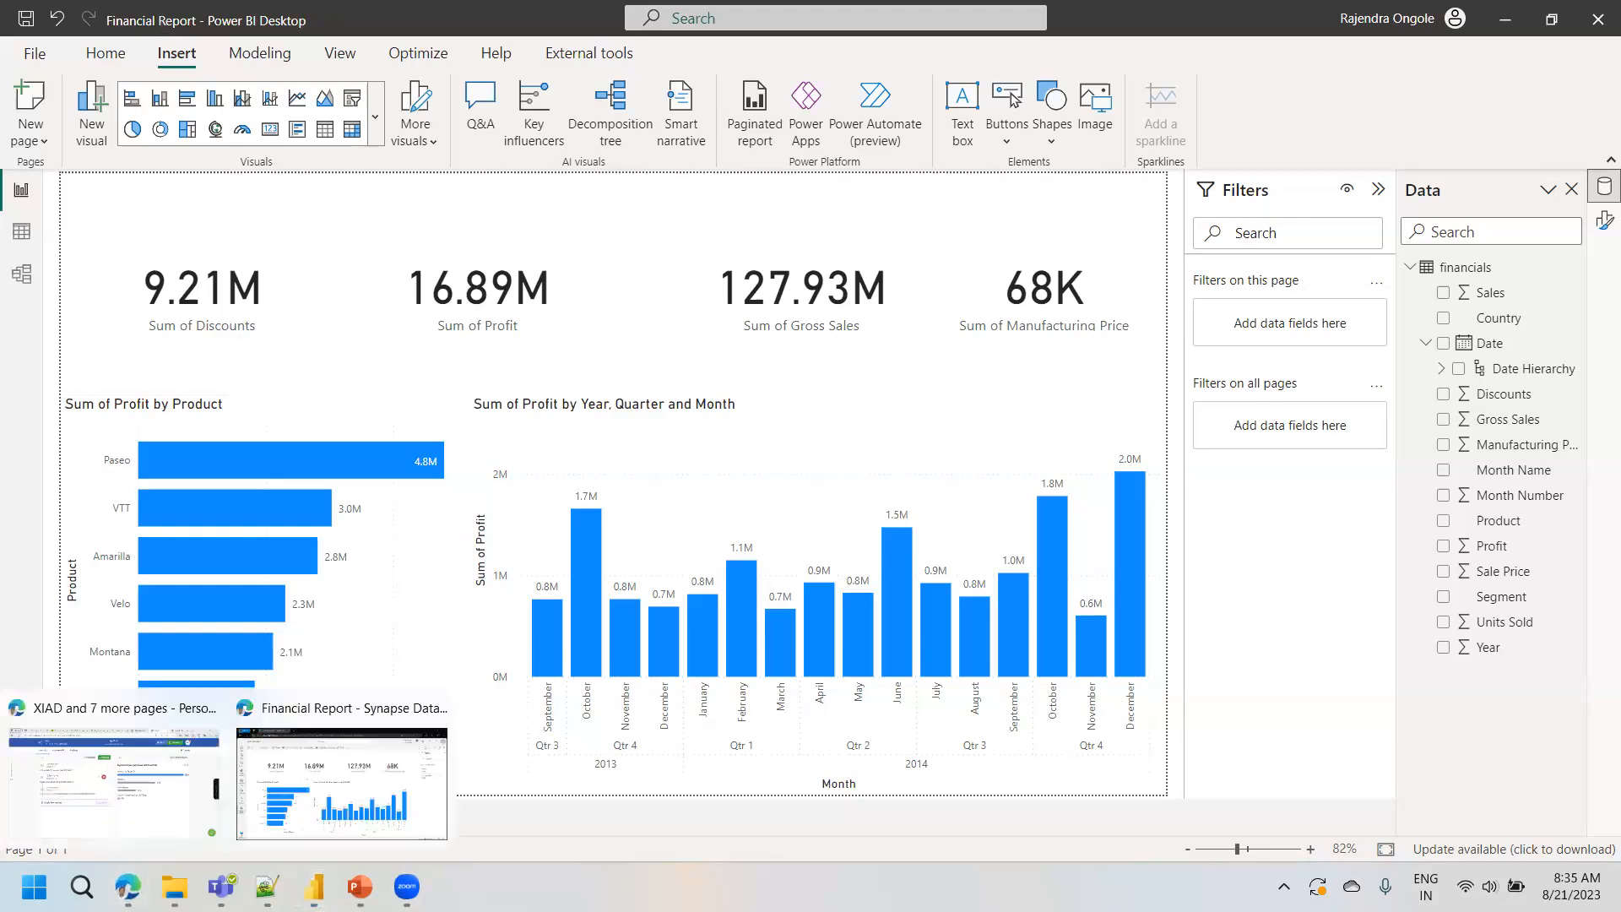
left_click(131, 812)
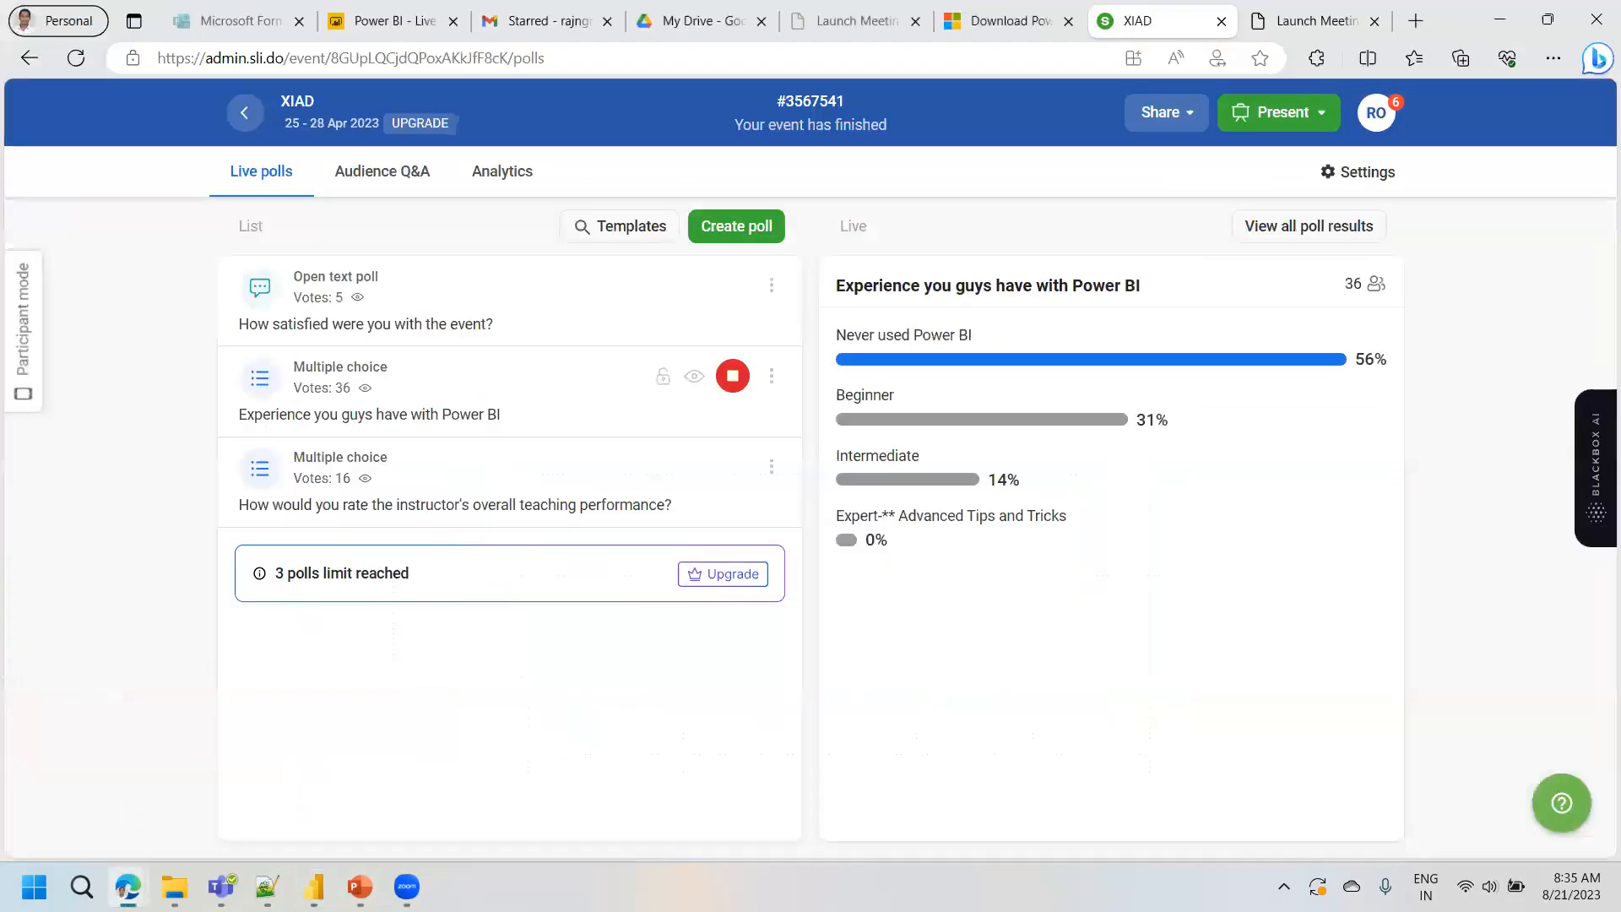
mouse_move(127, 887)
left_click(312, 794)
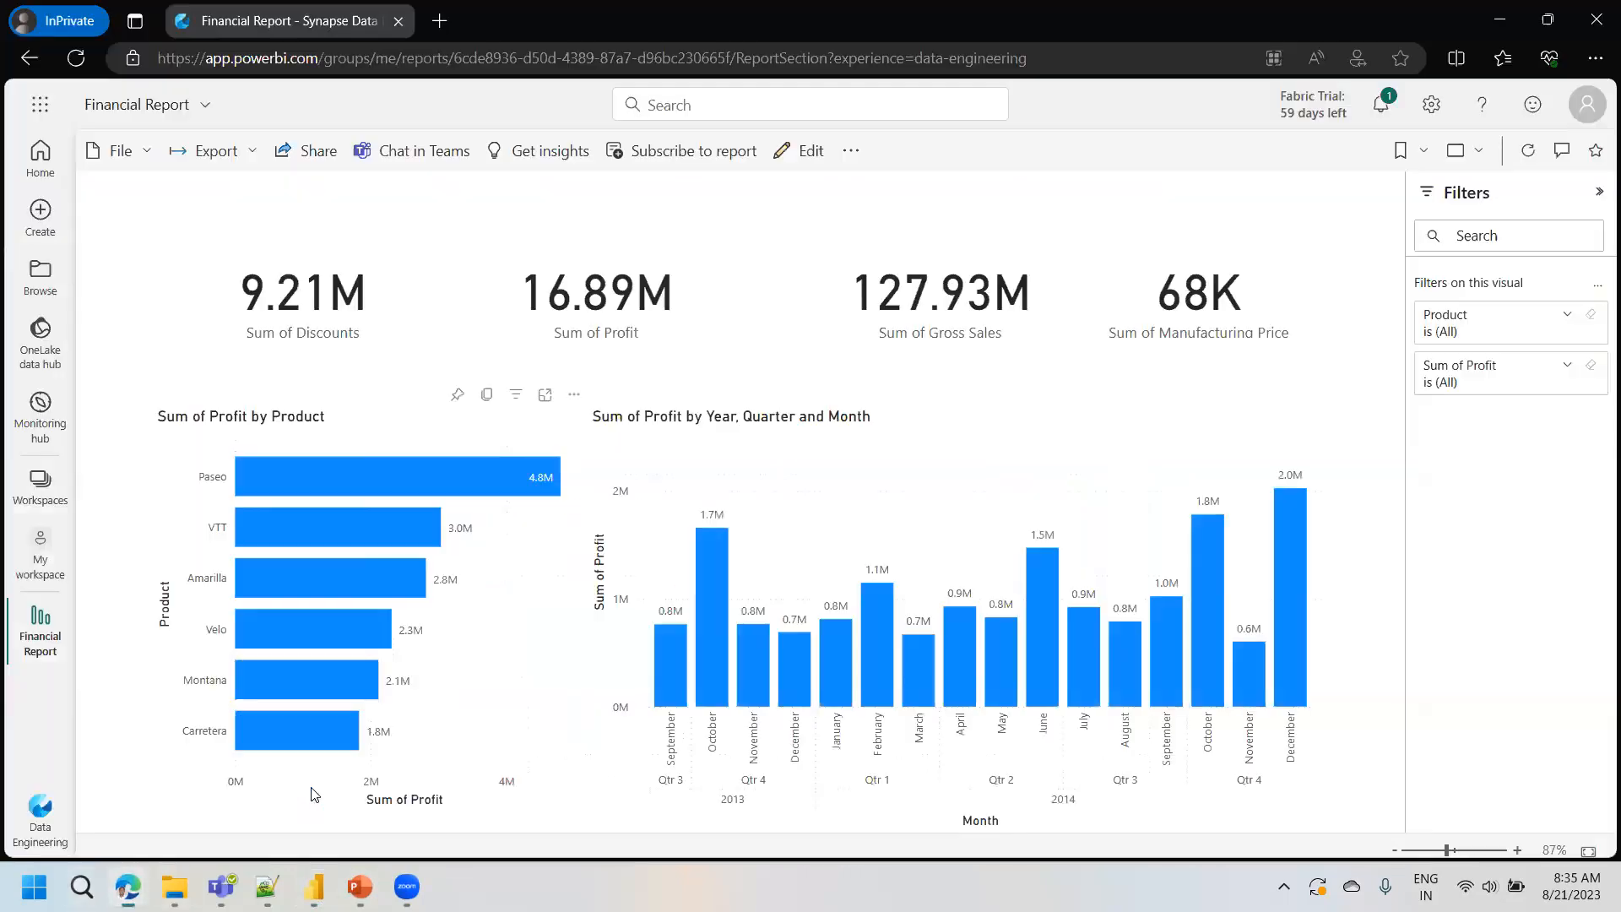
- Examine the list of Microsoft Fabric experiences available from the Financial Report, including Power BI, Data Factory and the Synapse workloads
left_click(41, 815)
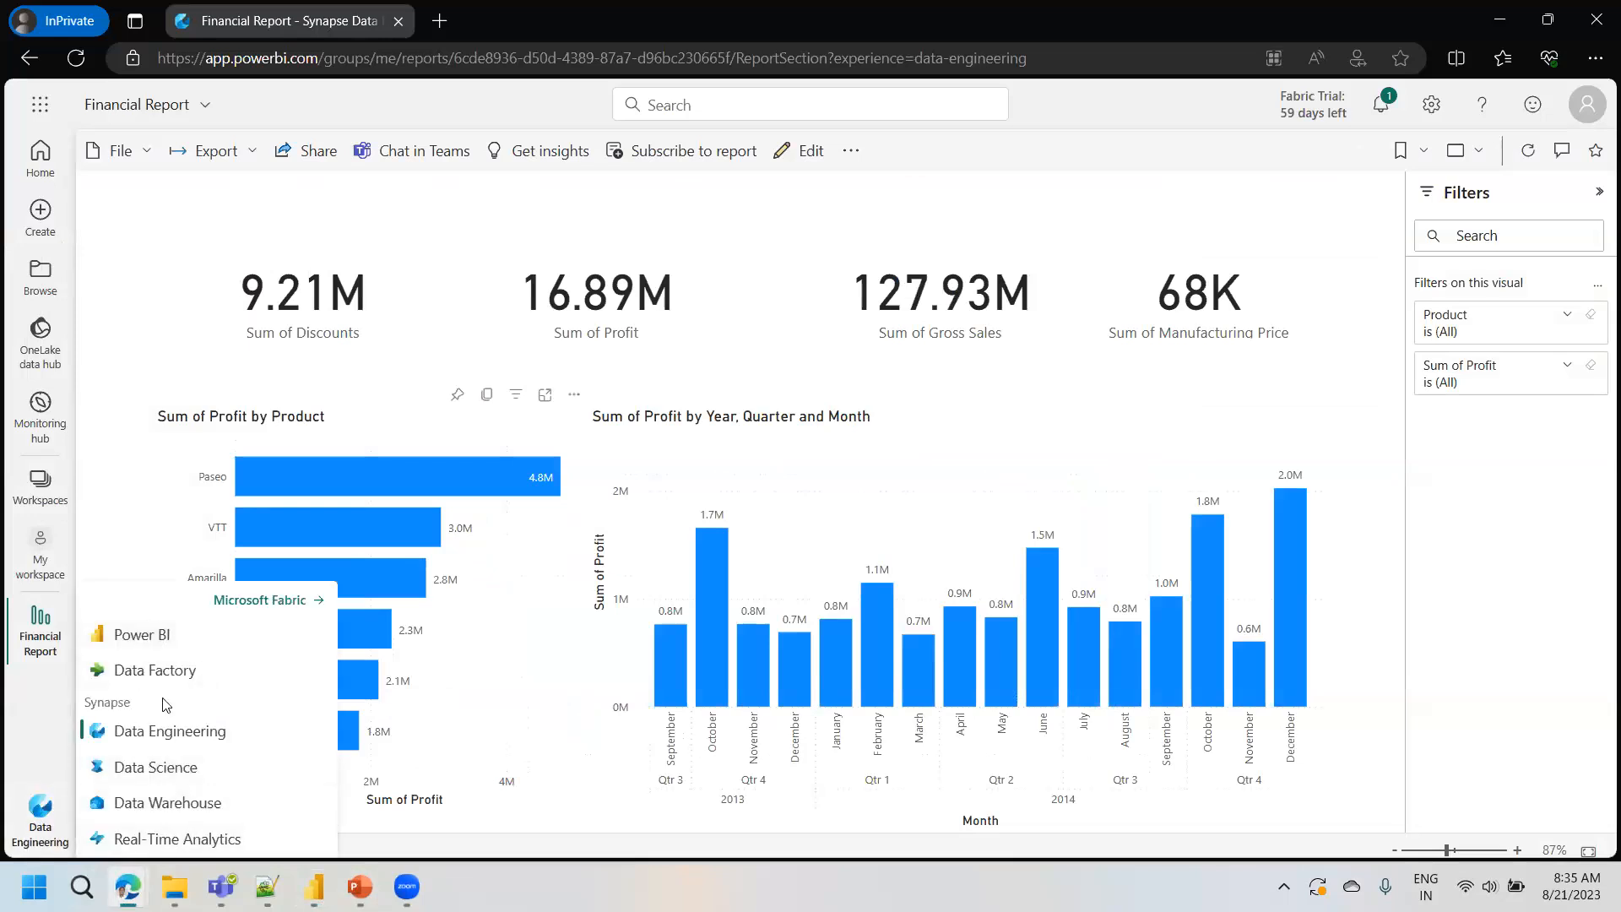
left_click(131, 517)
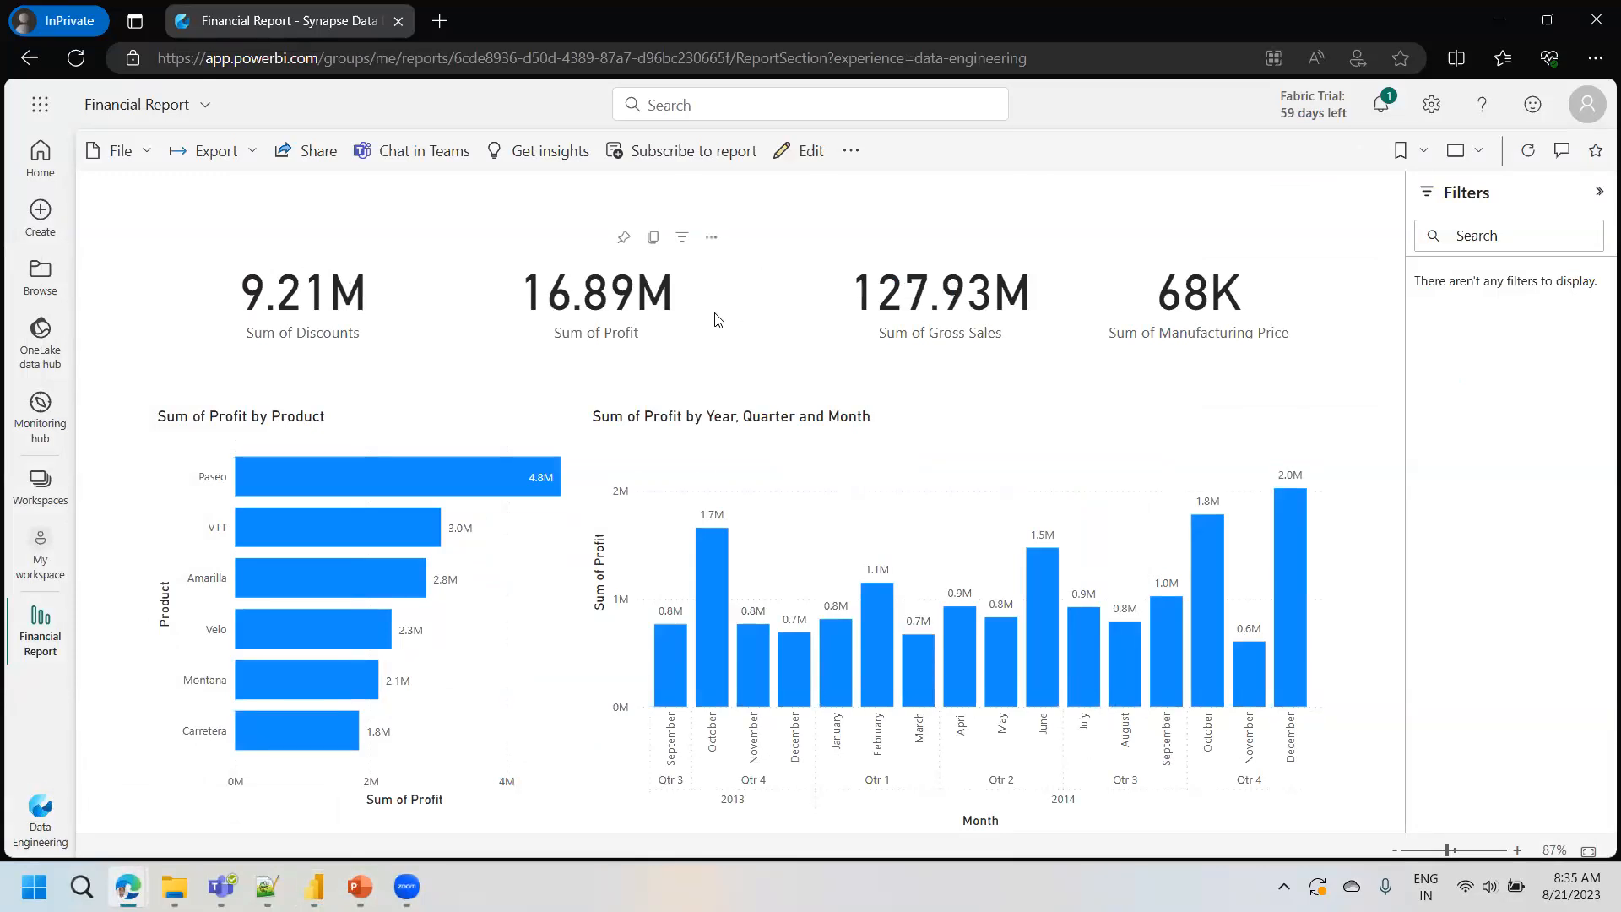
left_click(41, 810)
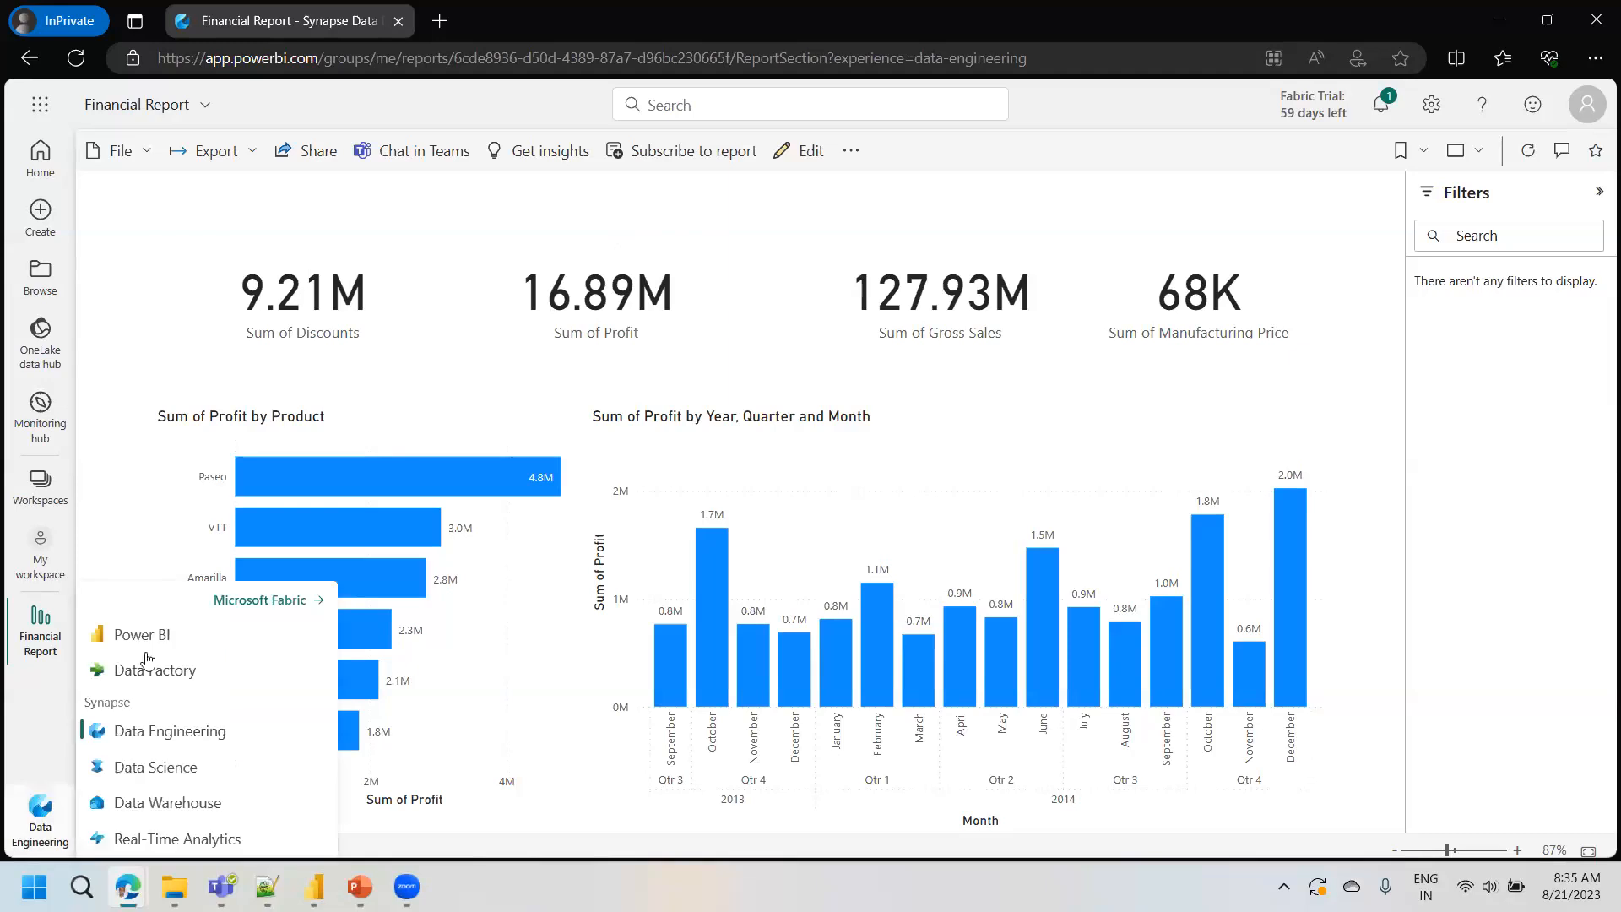
left_click(116, 443)
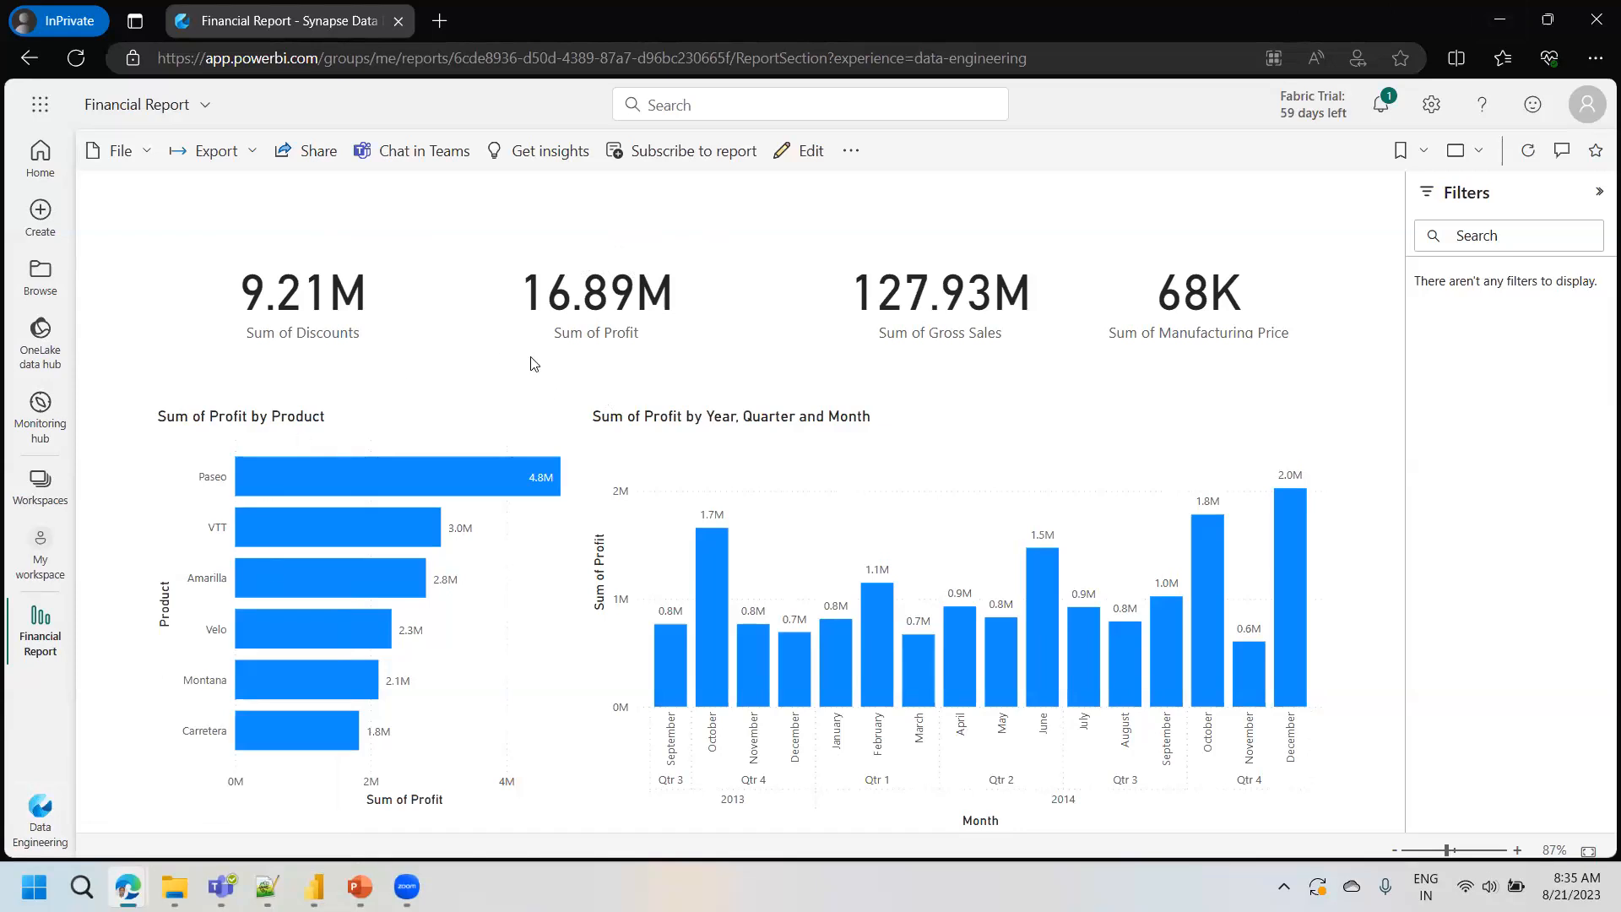
left_click(40, 812)
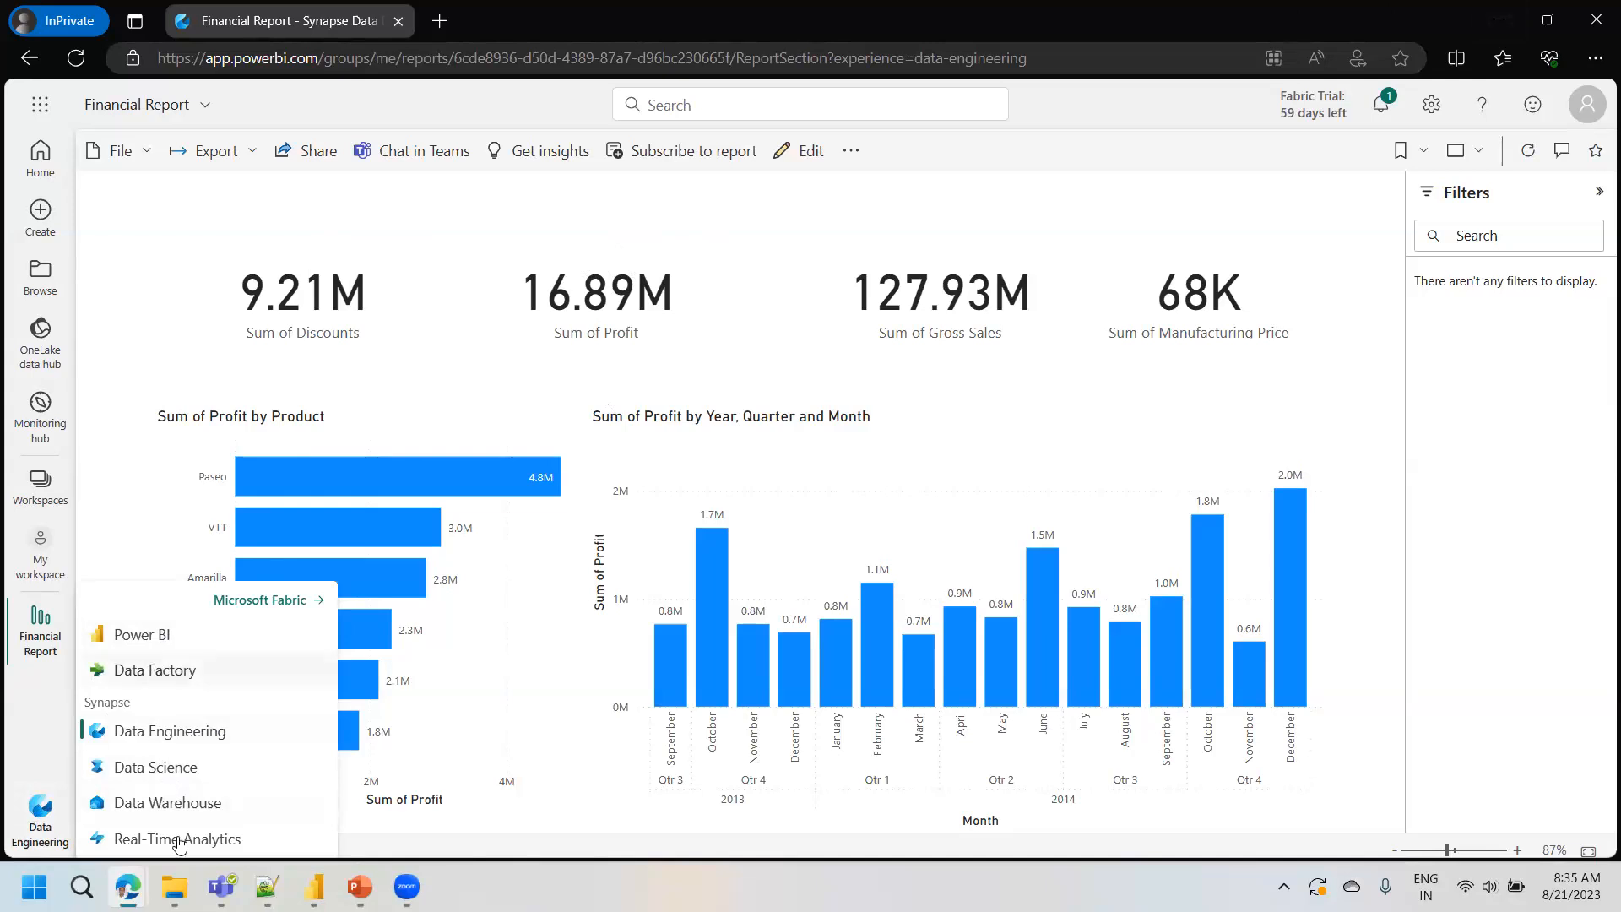
left_click(139, 340)
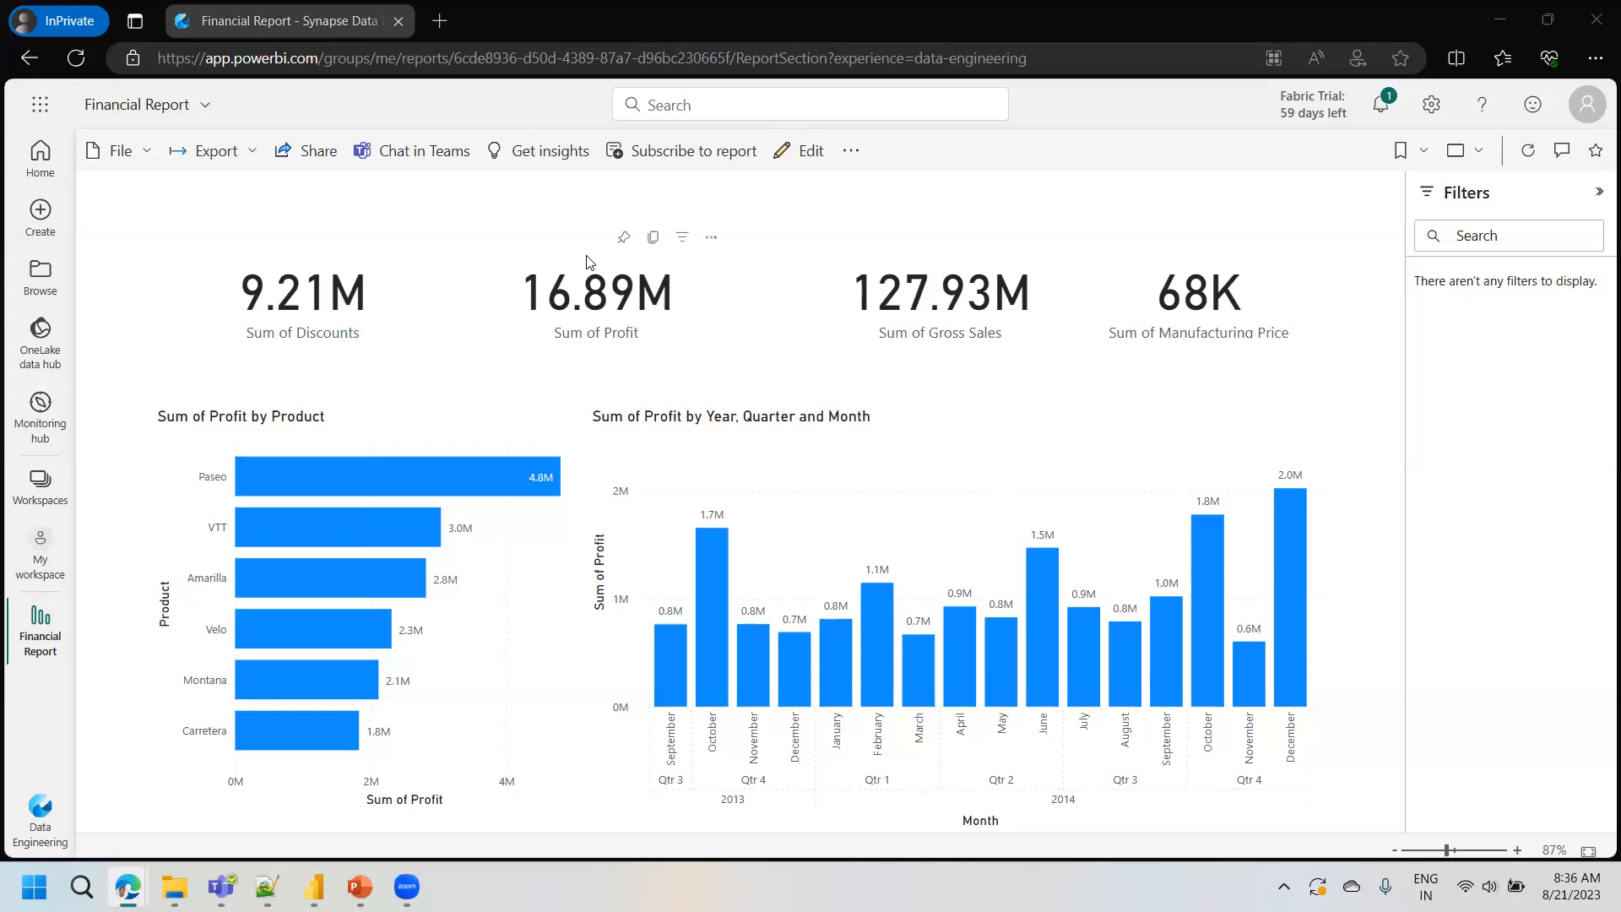
mouse_move(42, 806)
left_mouse_down()
mouse_move(167, 617)
mouse_move(41, 806)
left_mouse_up()
left_click(42, 807)
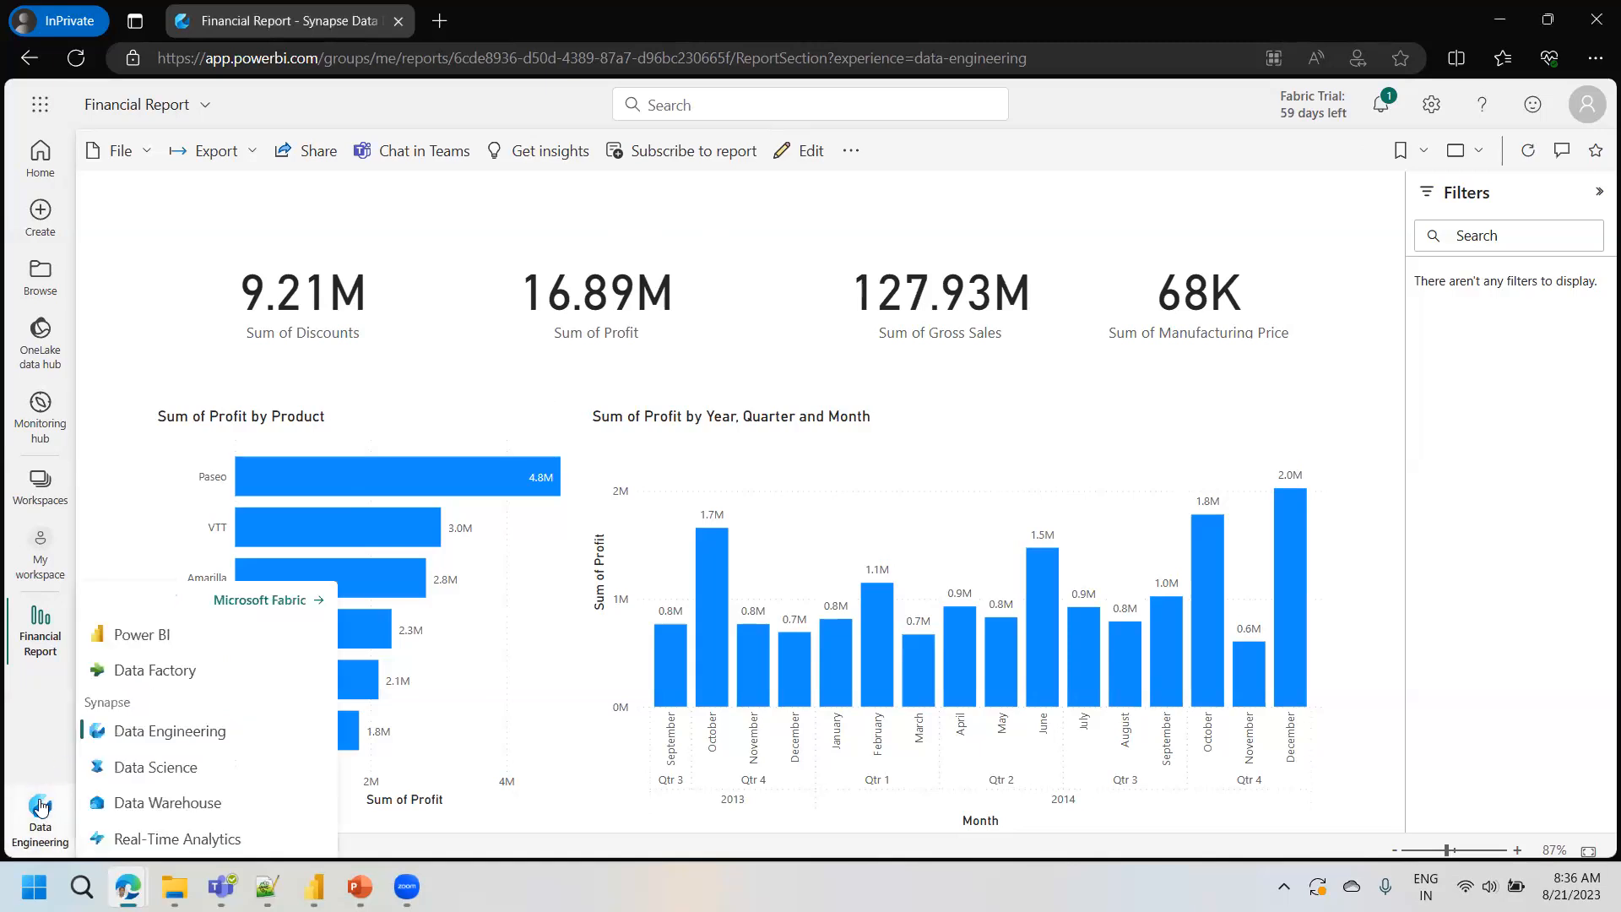
left_click(148, 513)
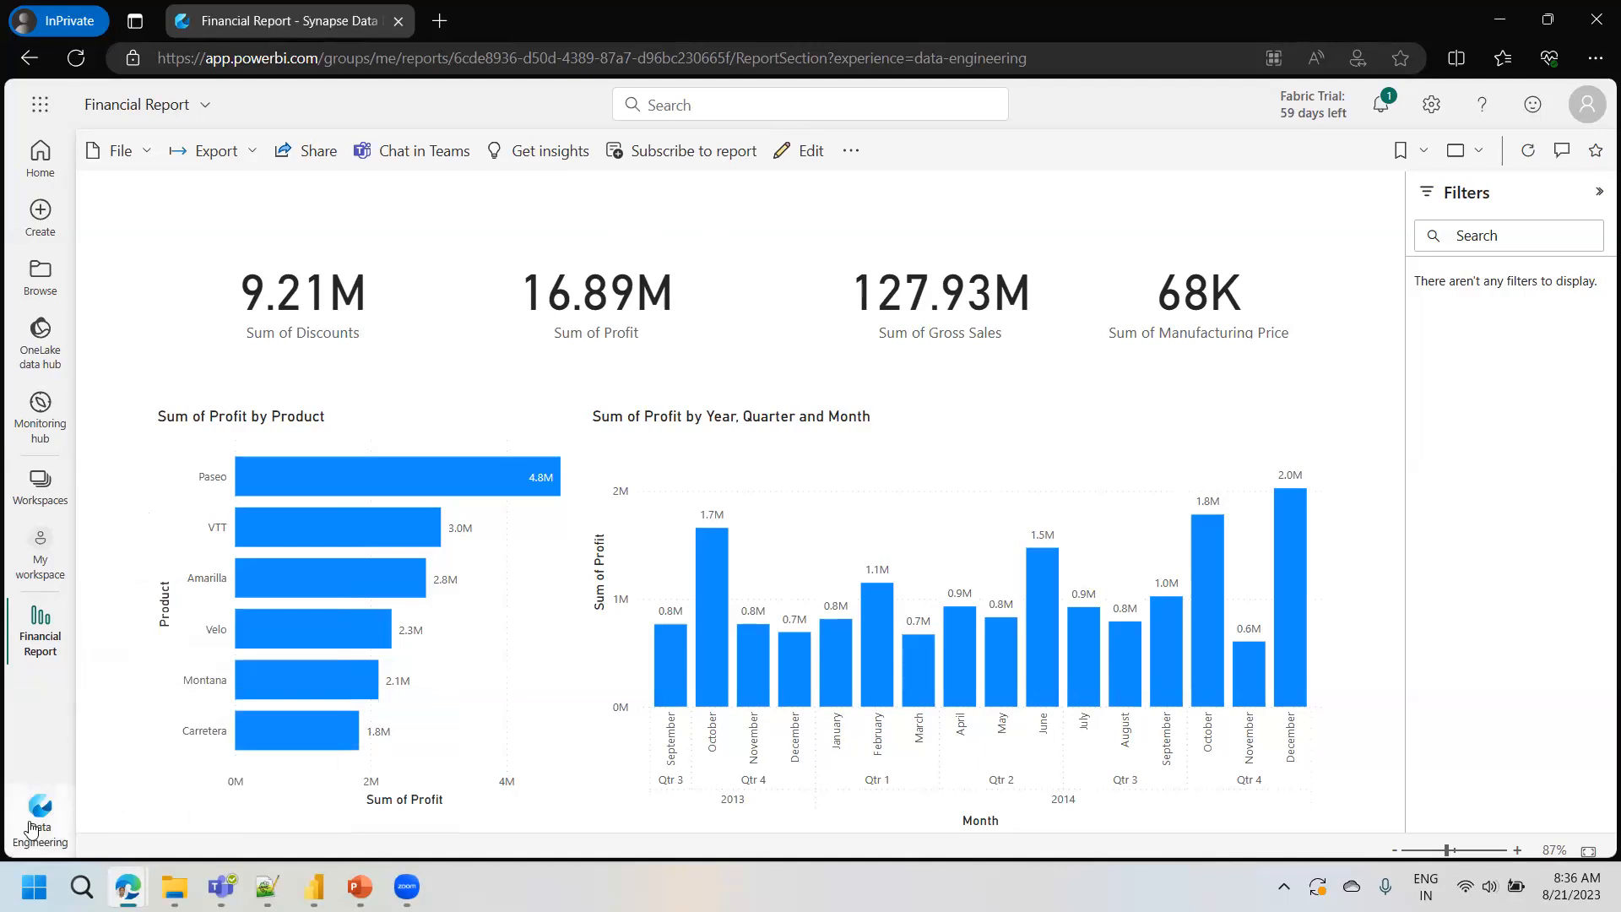
left_click(31, 824)
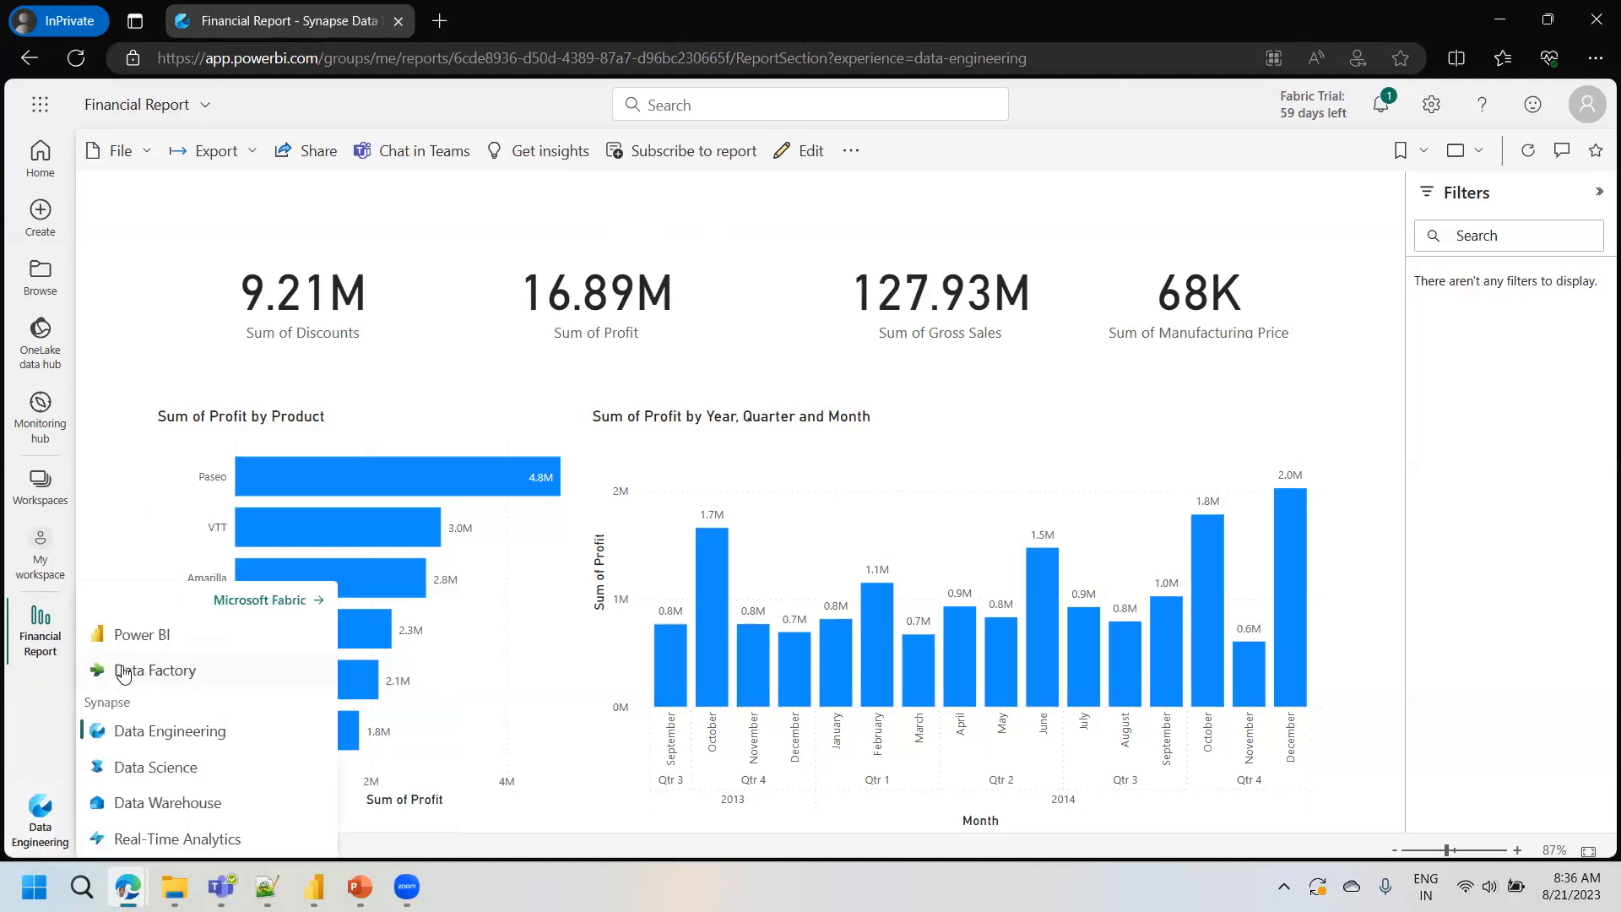
left_click(135, 538)
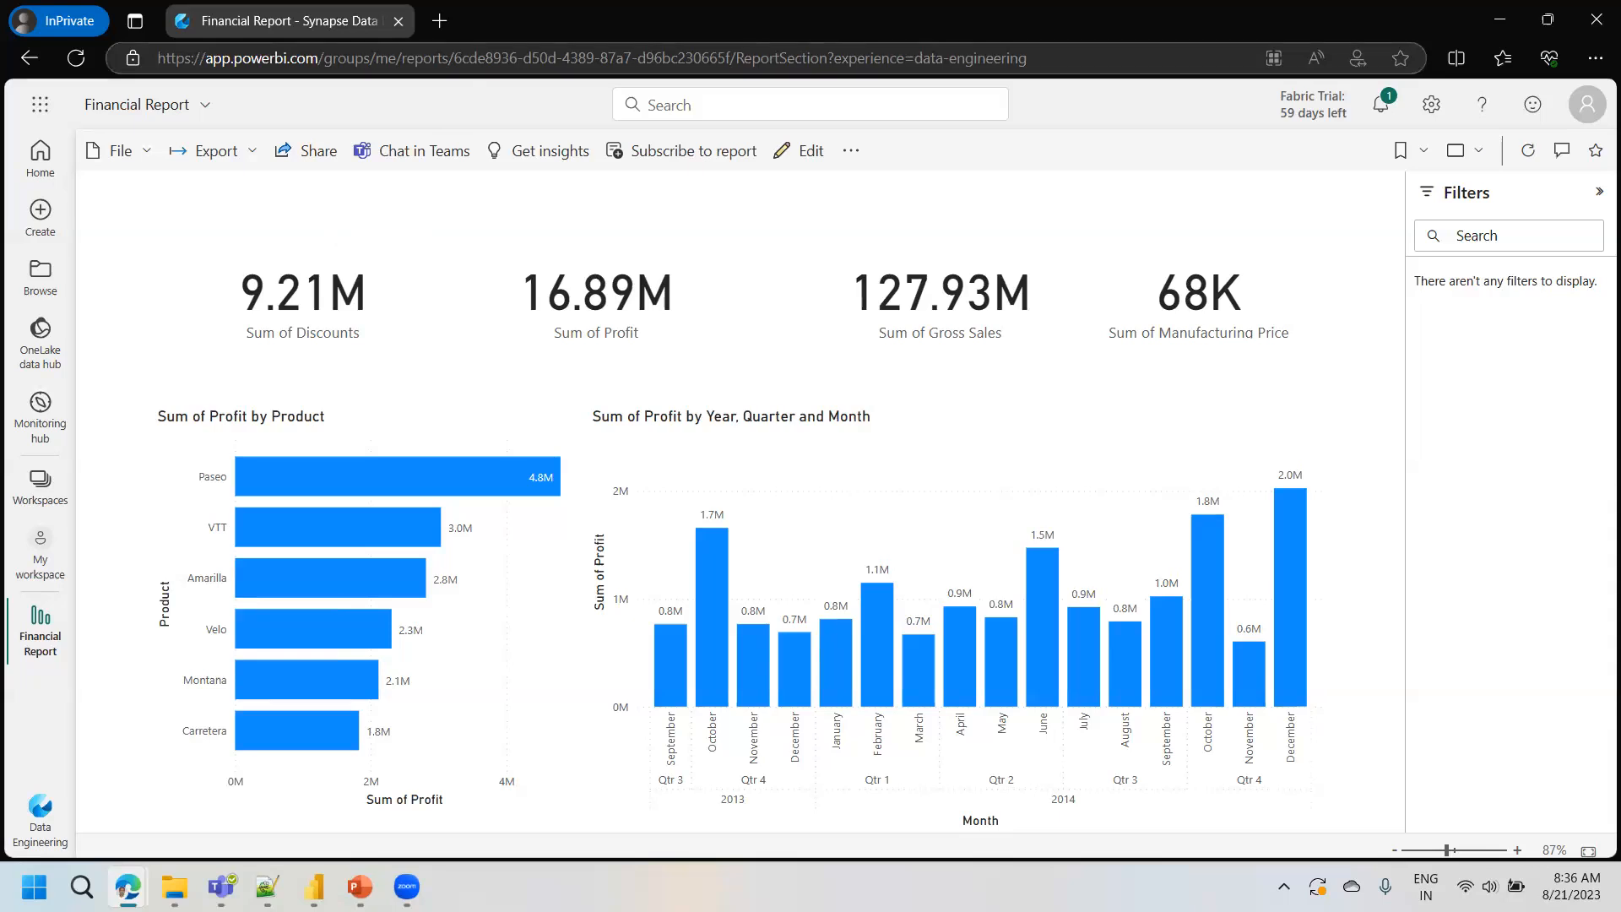
- Switch to Power BI Desktop, view the rows of the financials table, and return to the report page
mouse_move(126, 887)
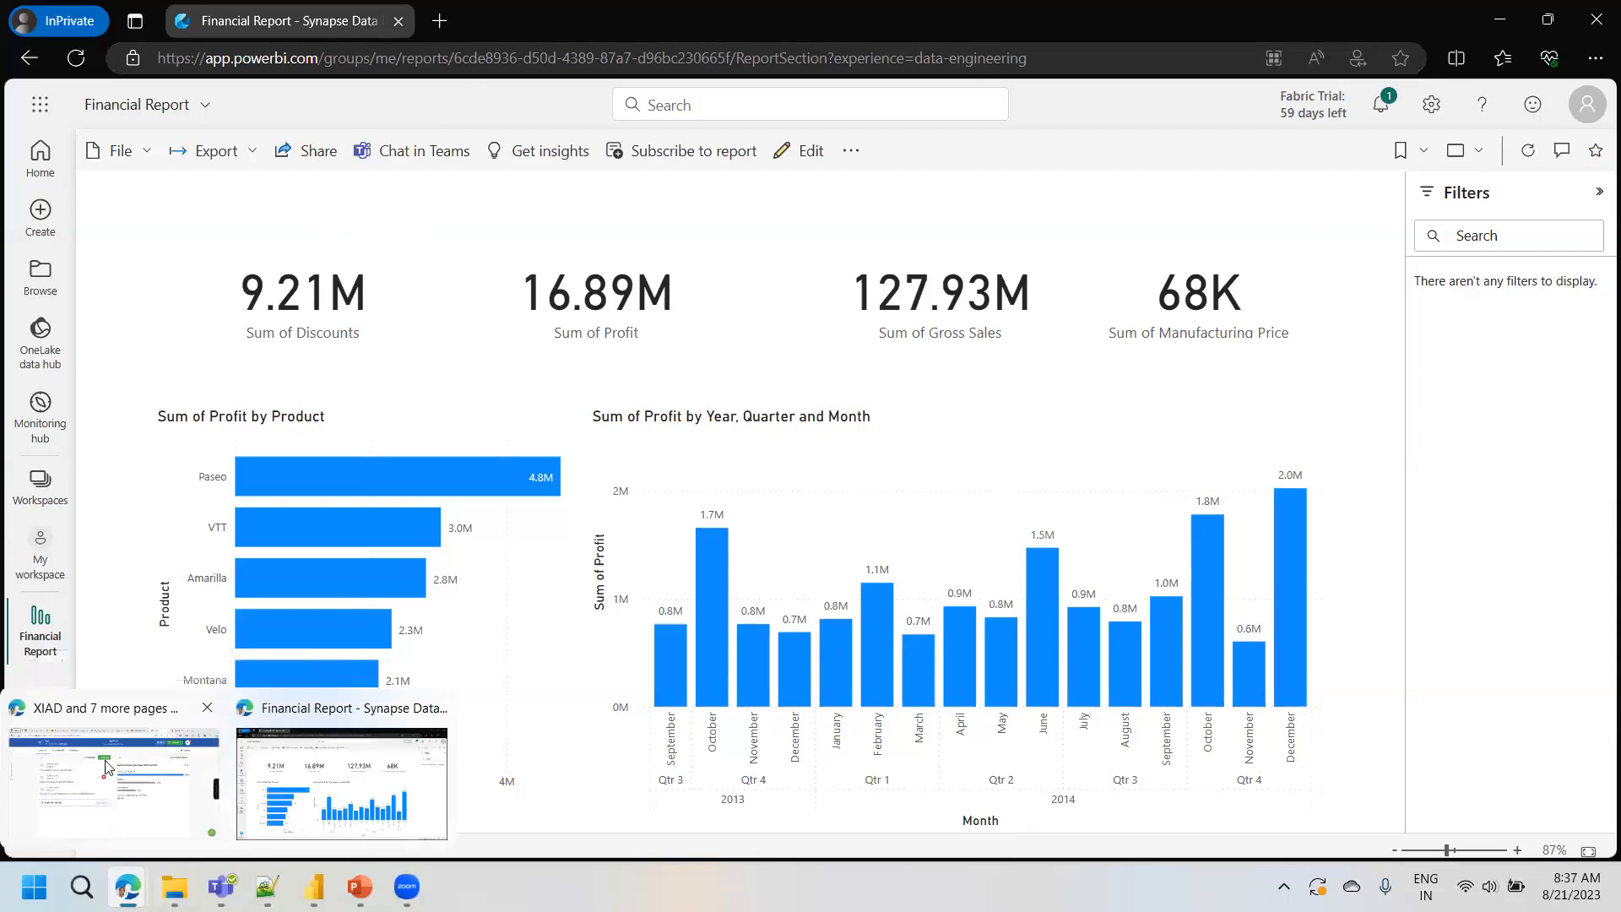
mouse_move(314, 886)
left_click(313, 781)
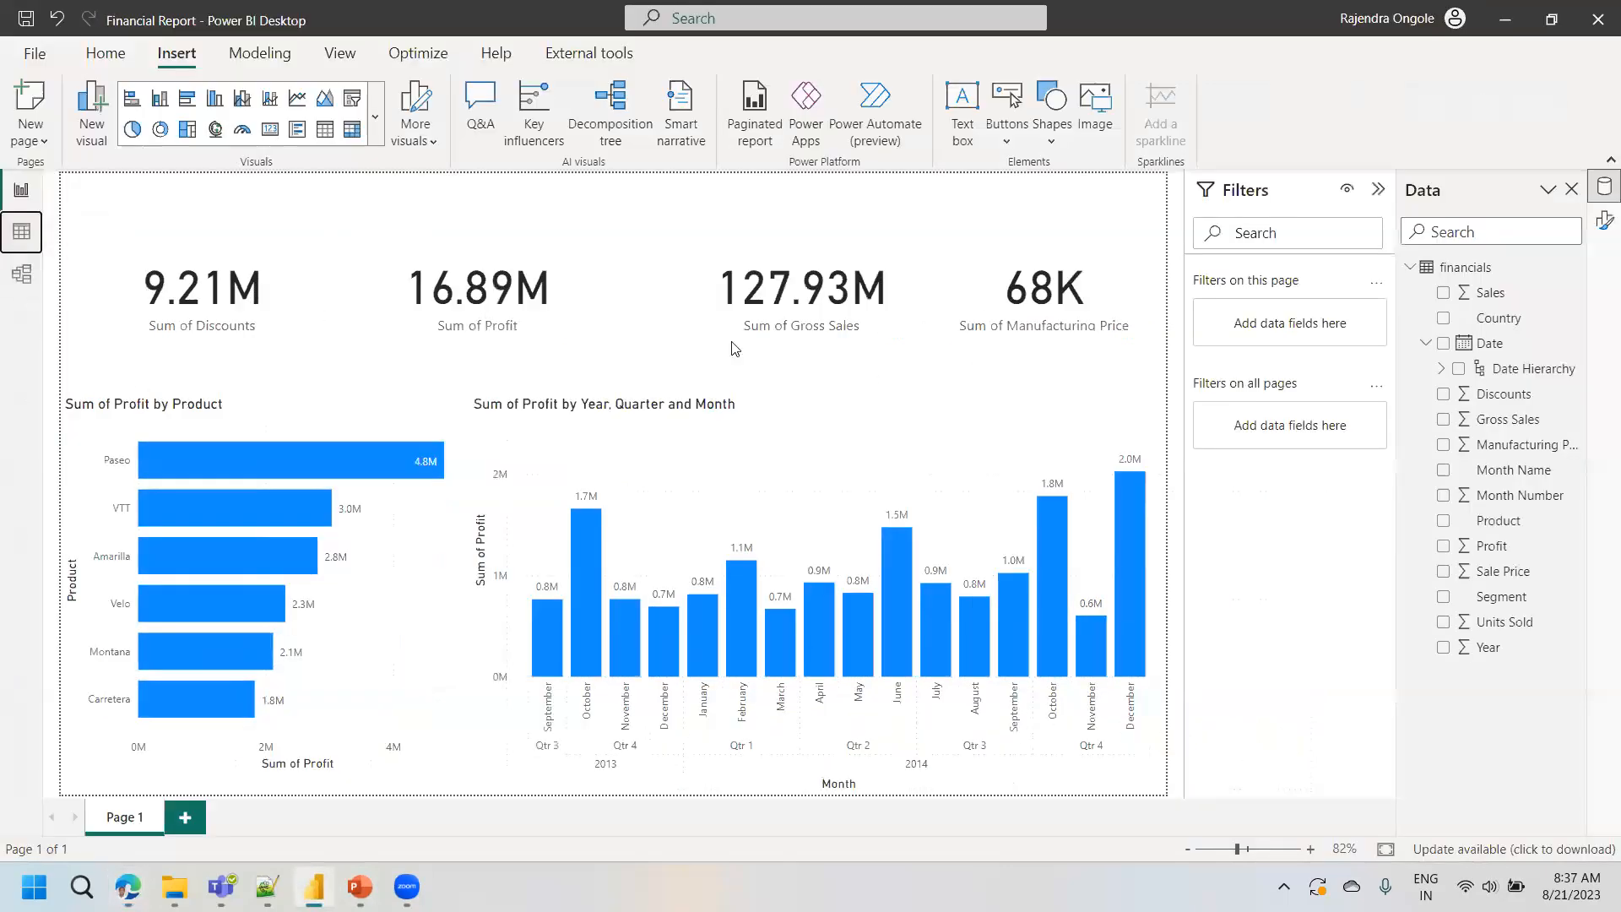
left_click(21, 230)
left_click(22, 192)
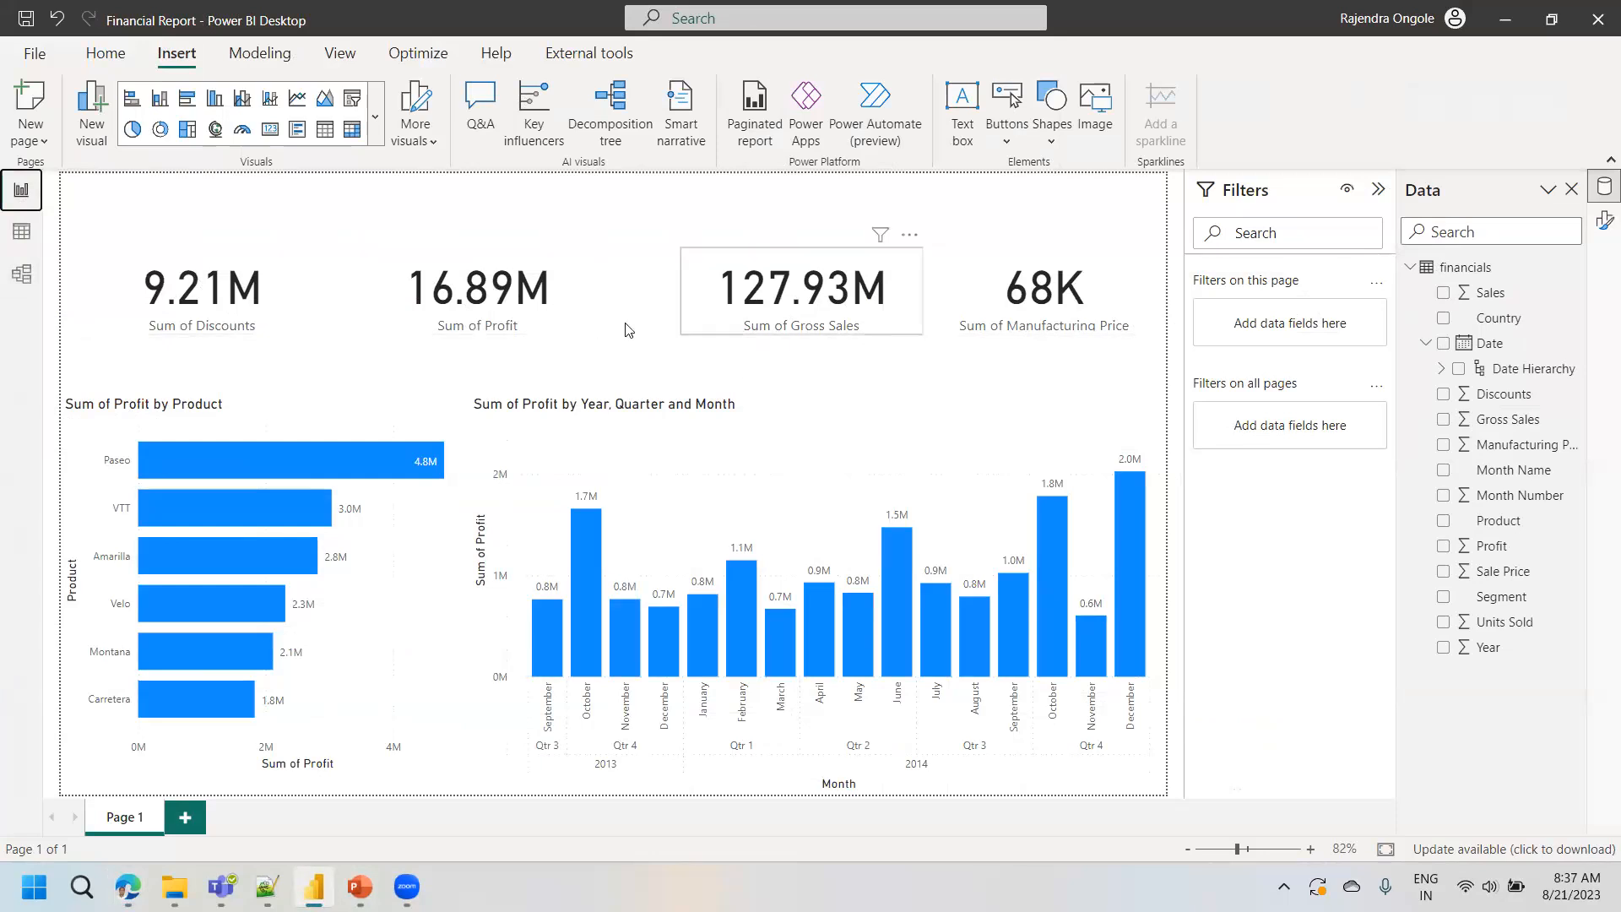
left_click(21, 231)
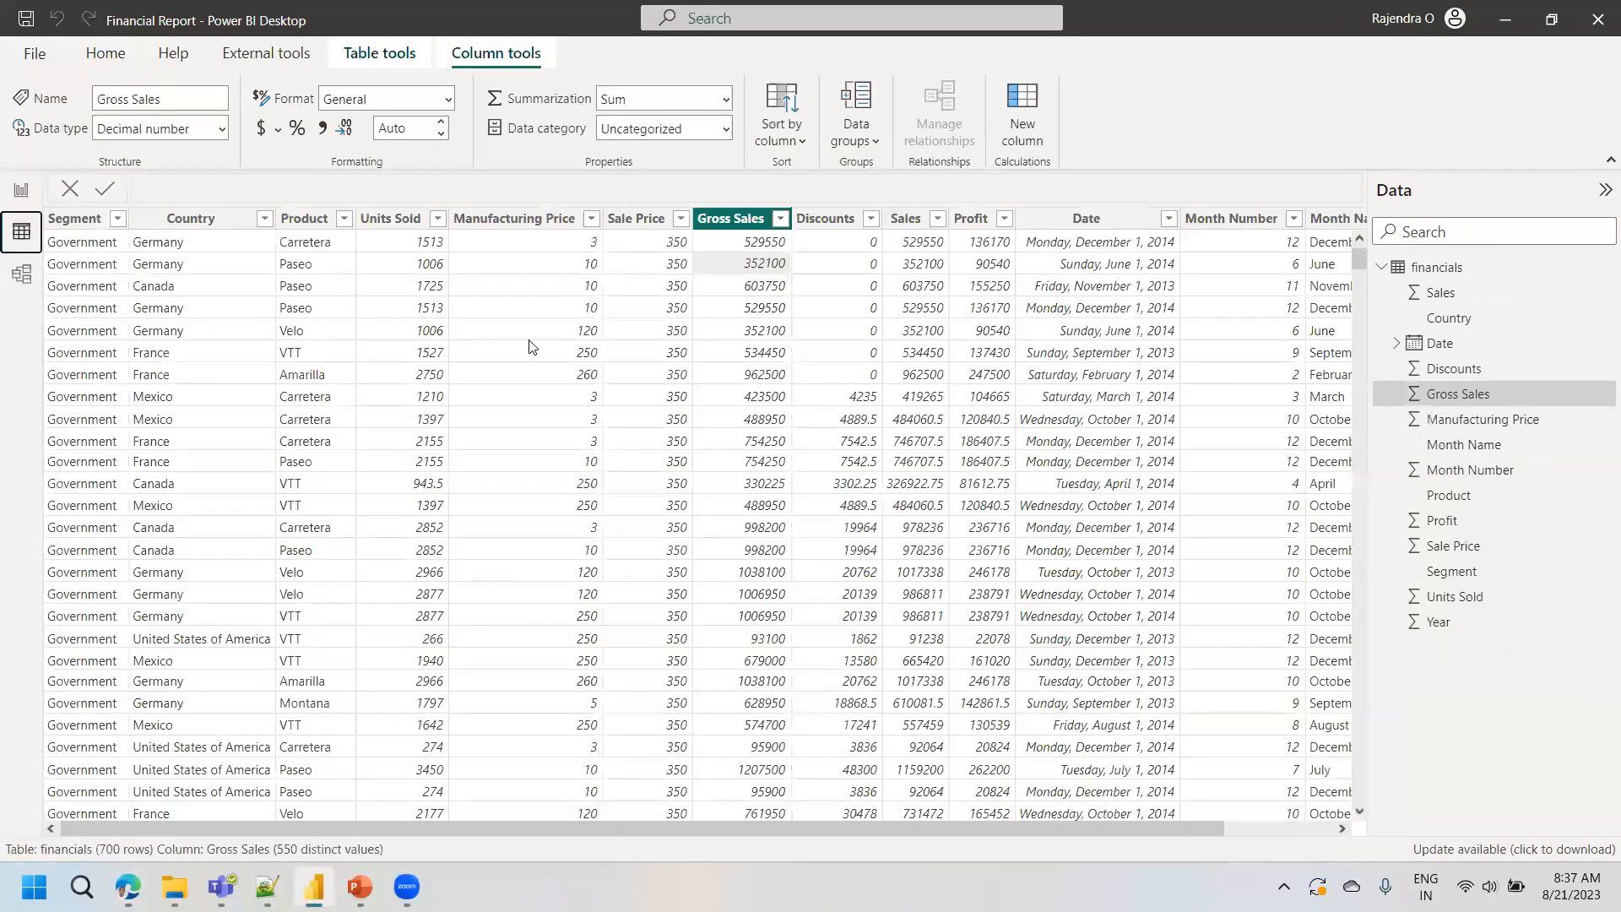
left_click(23, 193)
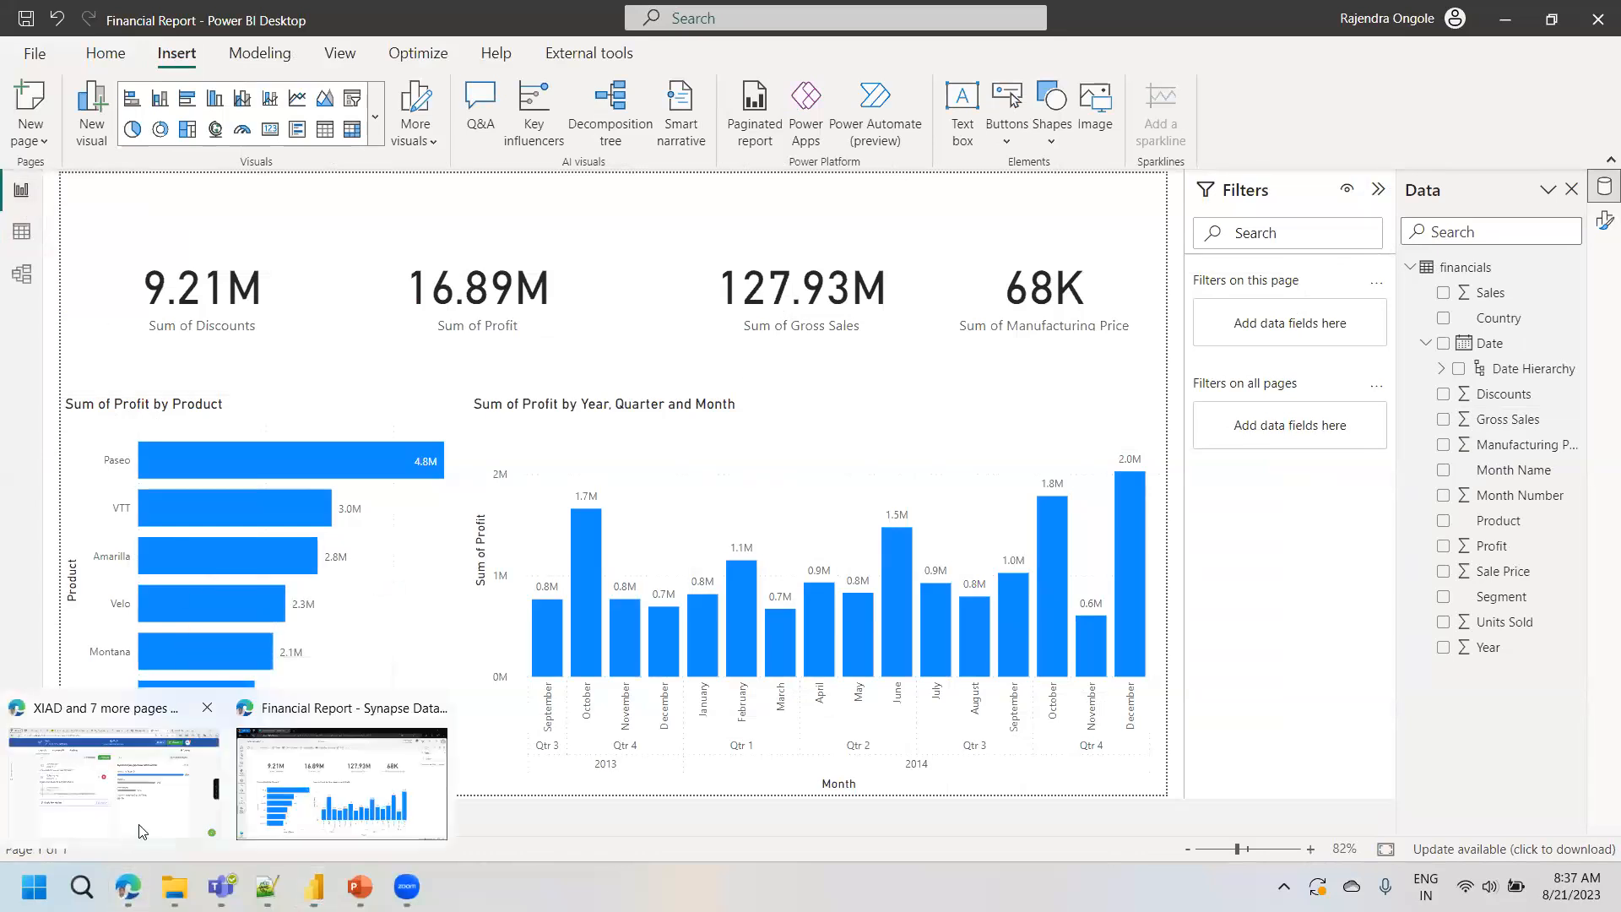
- Switch to the Slido browser window and view the sharing links of the poll on the instructor's overall teaching performance
left_click(141, 832)
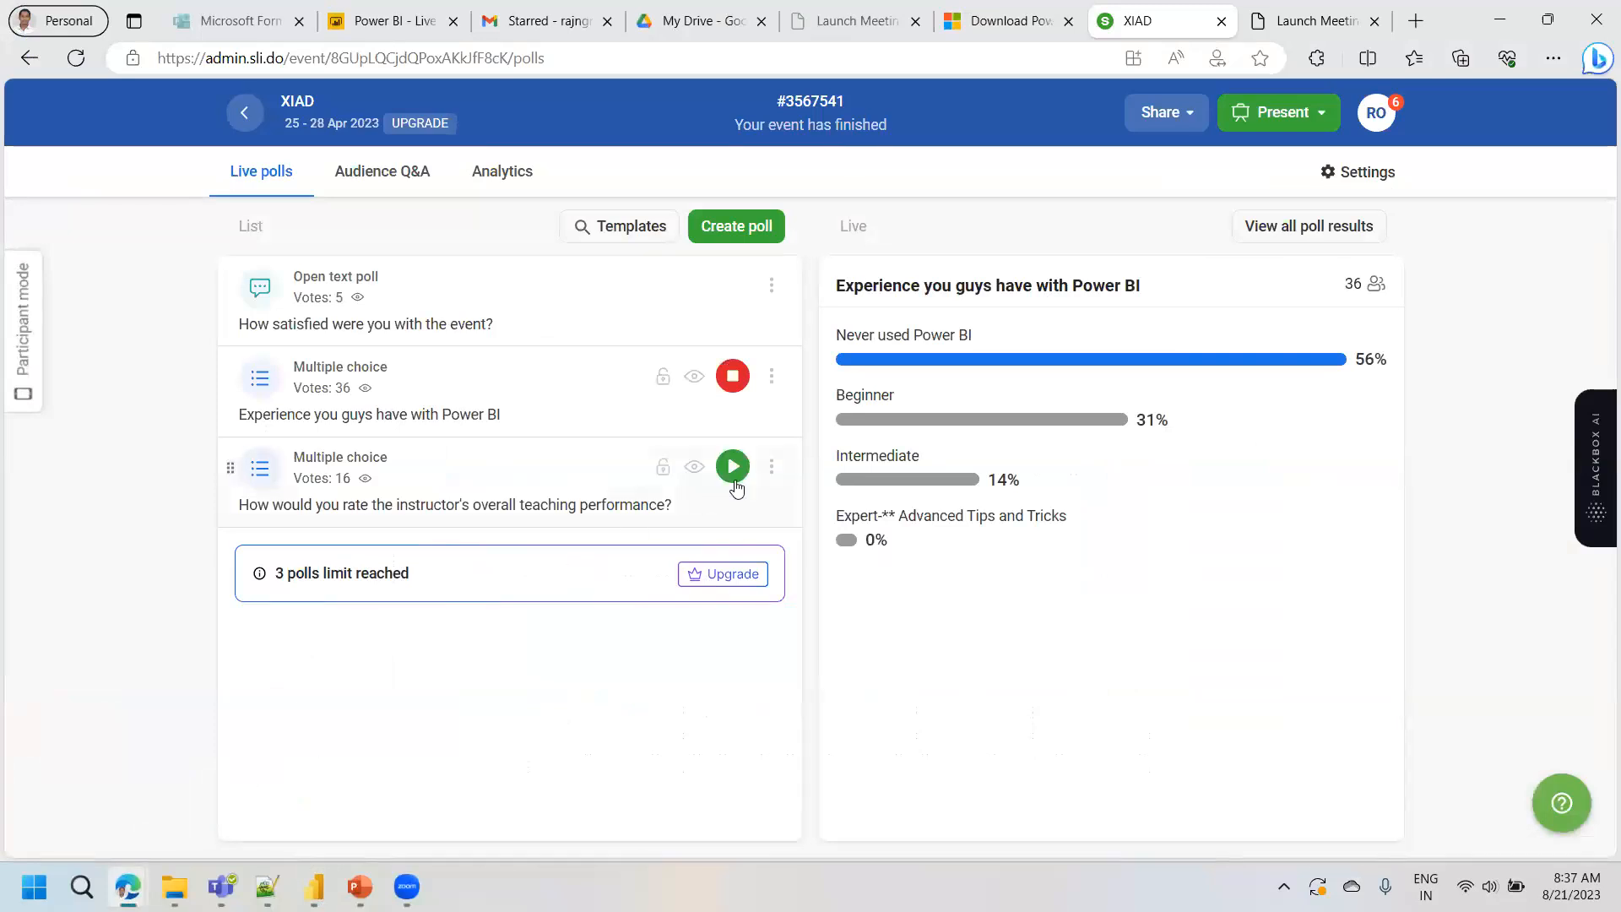
left_click(770, 467)
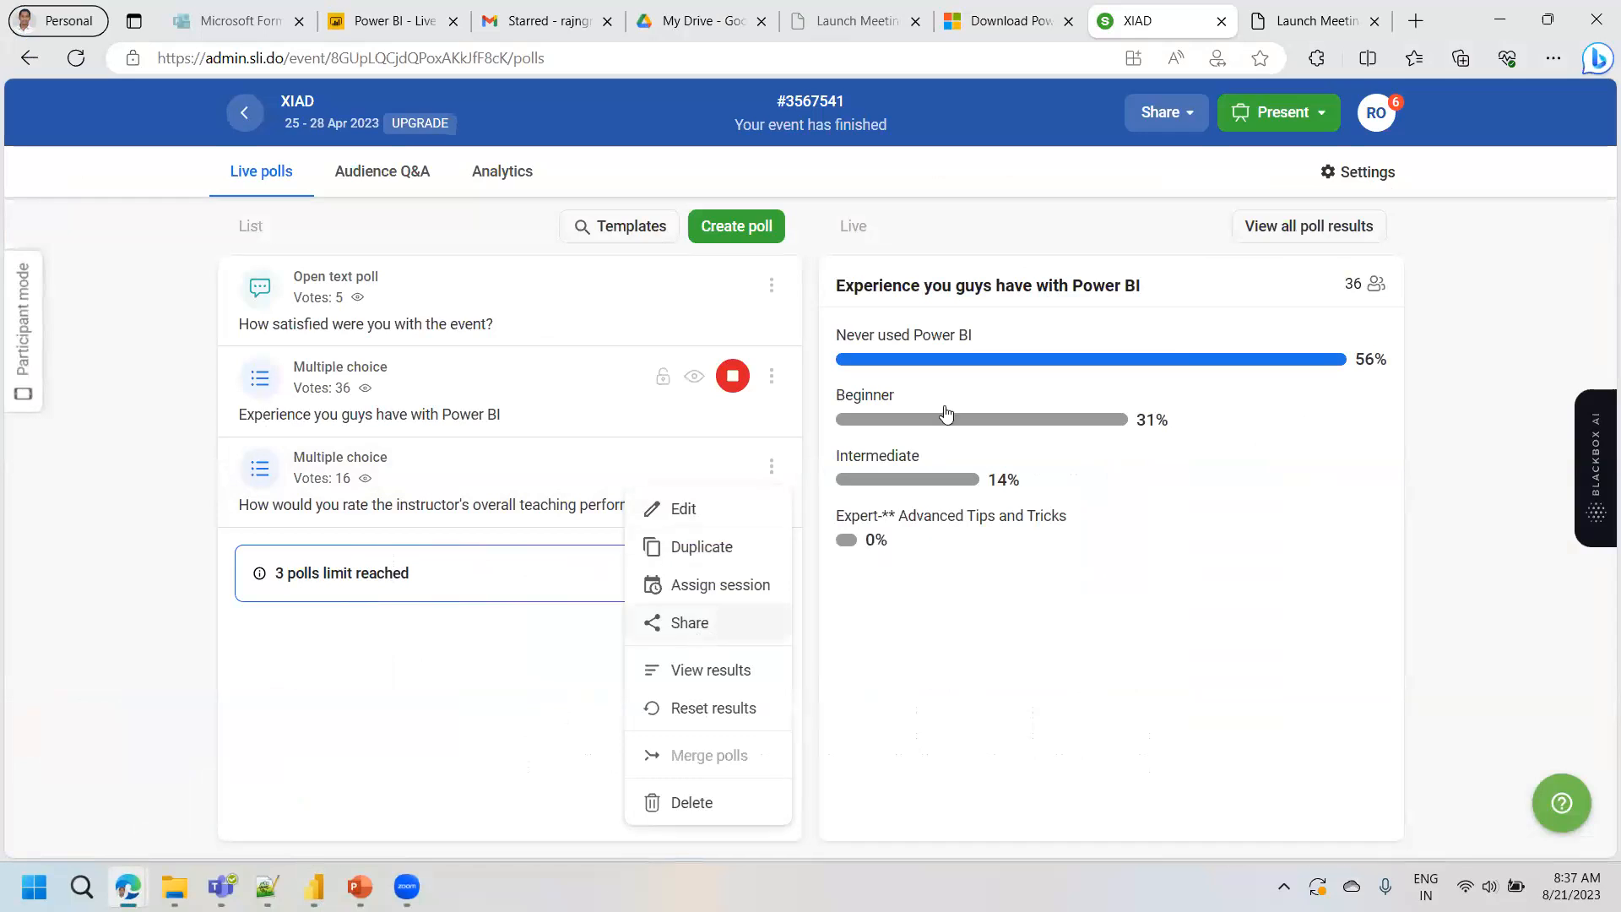
left_click(690, 623)
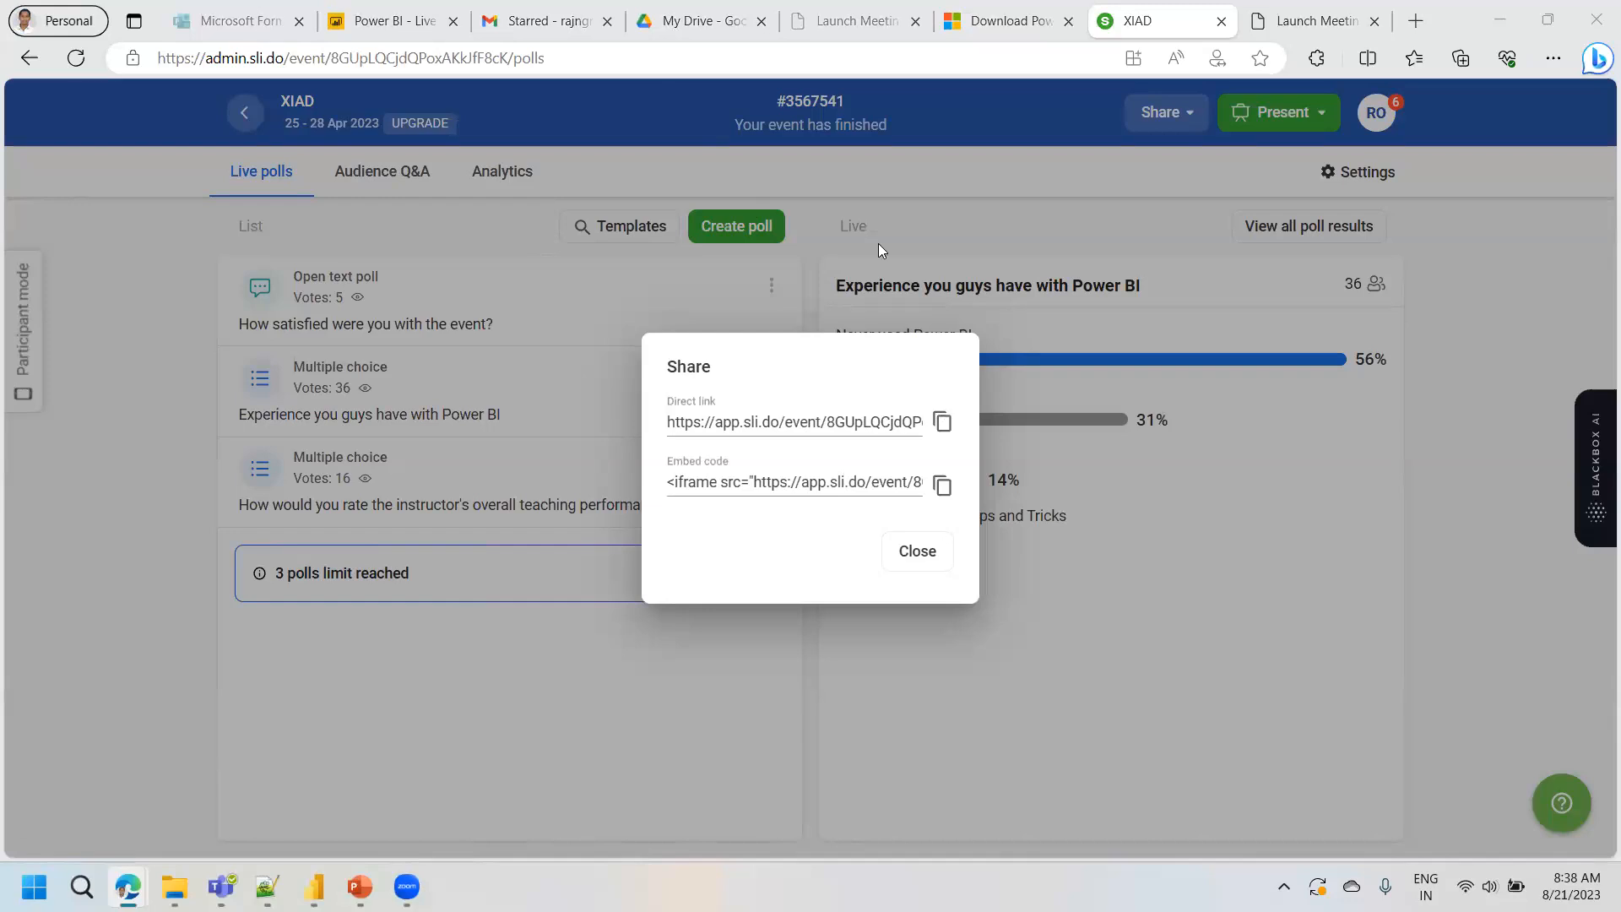
left_click(917, 552)
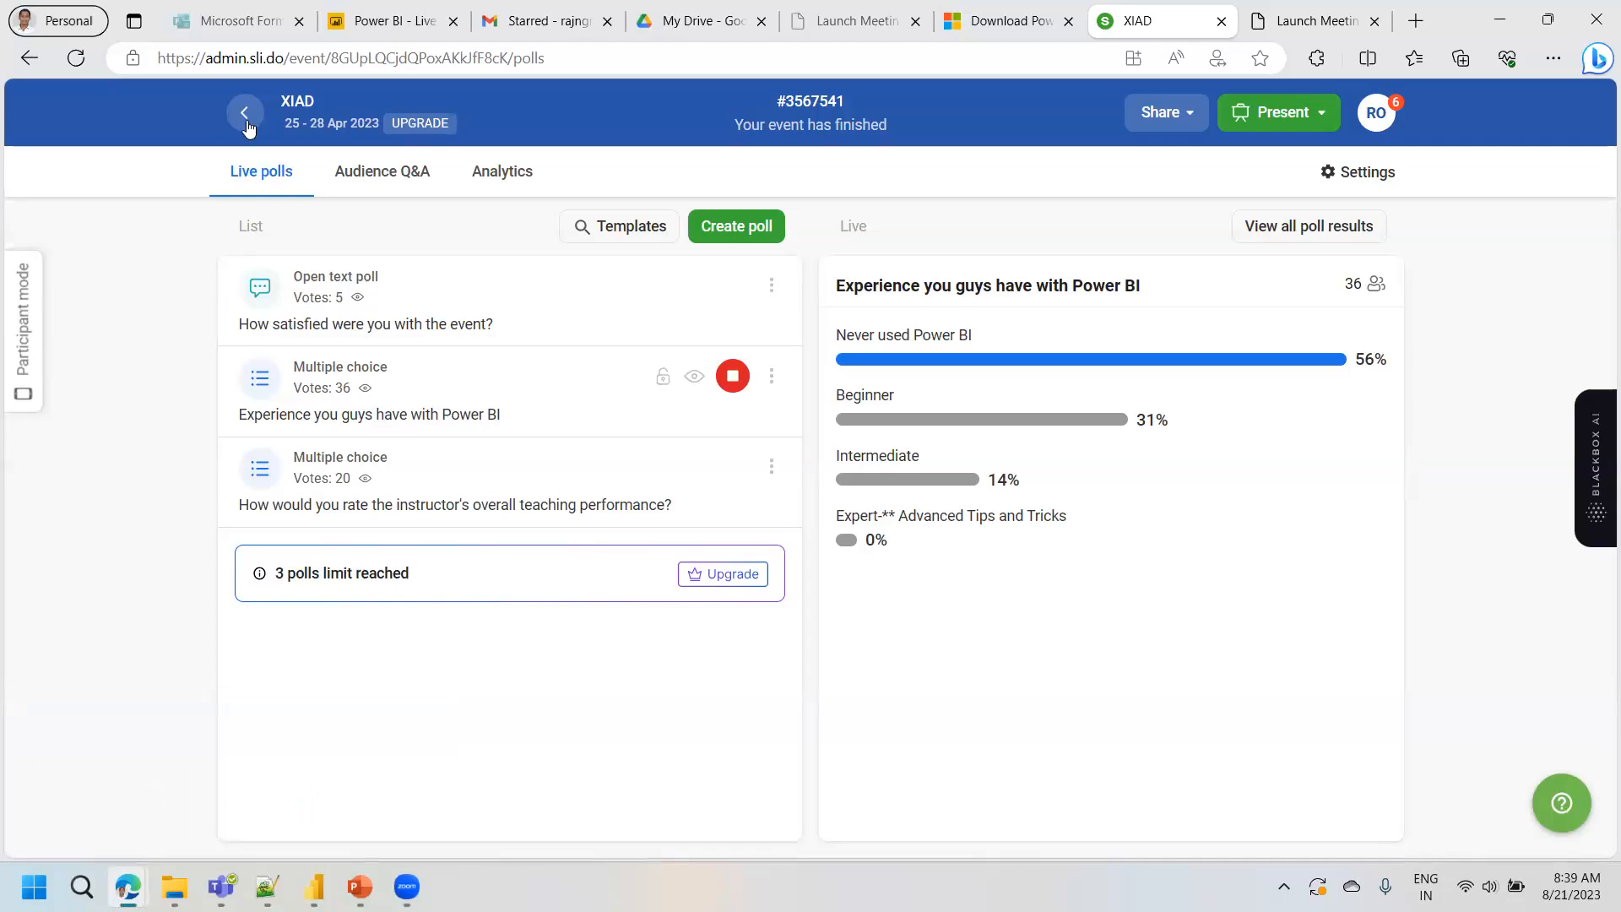
- View the training feedback form responses and the Google Drive folders, selecting the web address of the Power BI - Live Training Program page
left_click(369, 8)
left_click(238, 10)
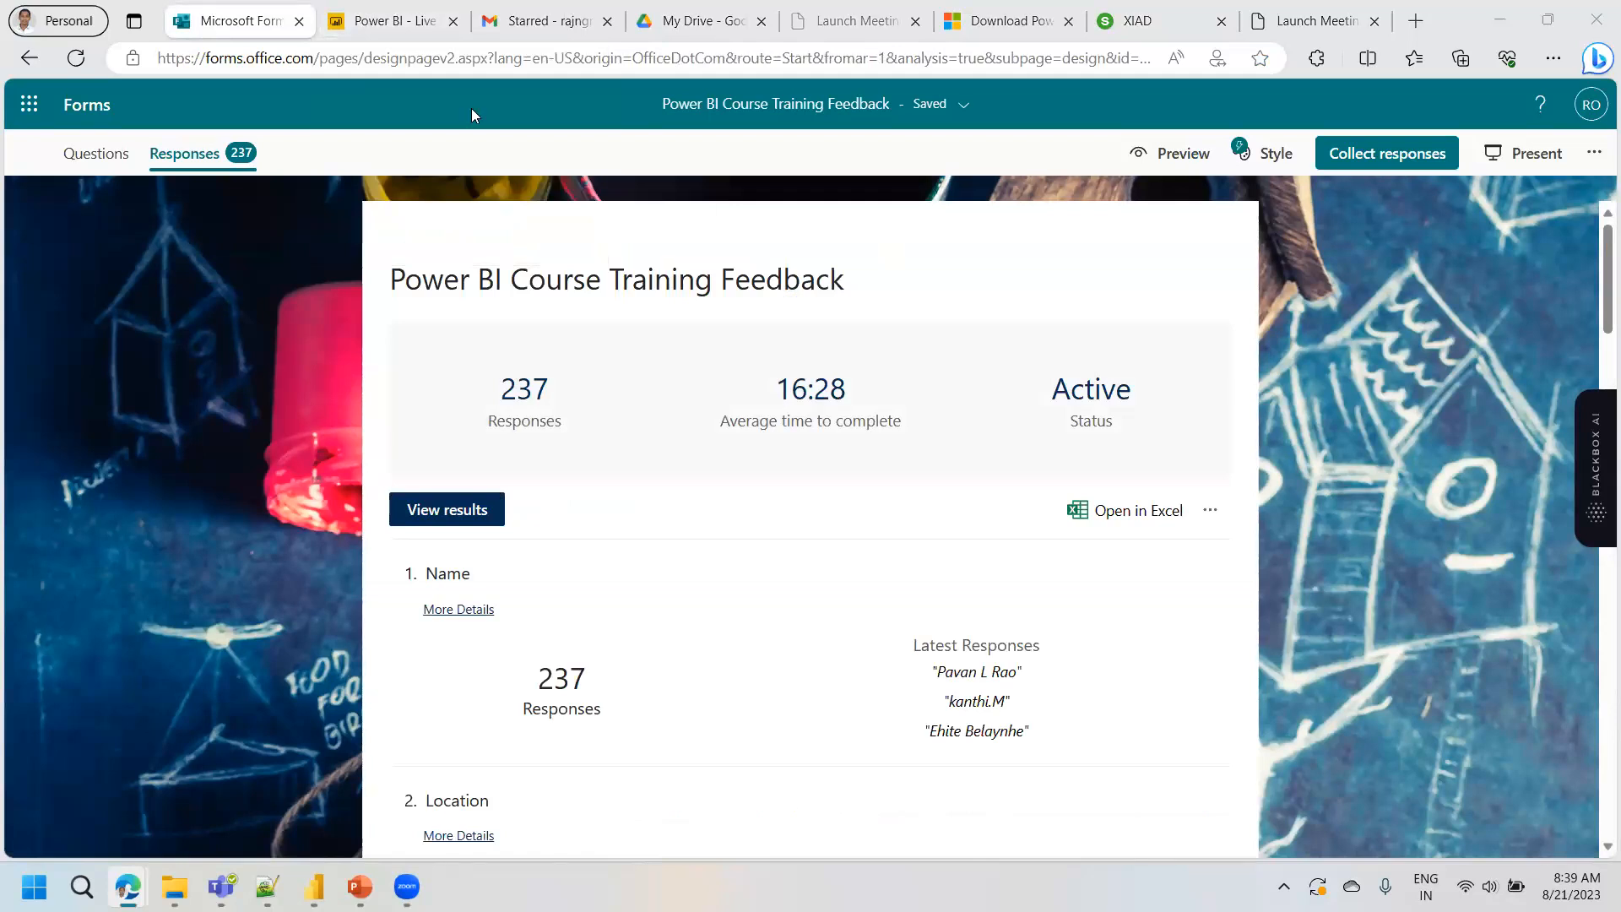
left_click(388, 17)
key("ctrl+a")
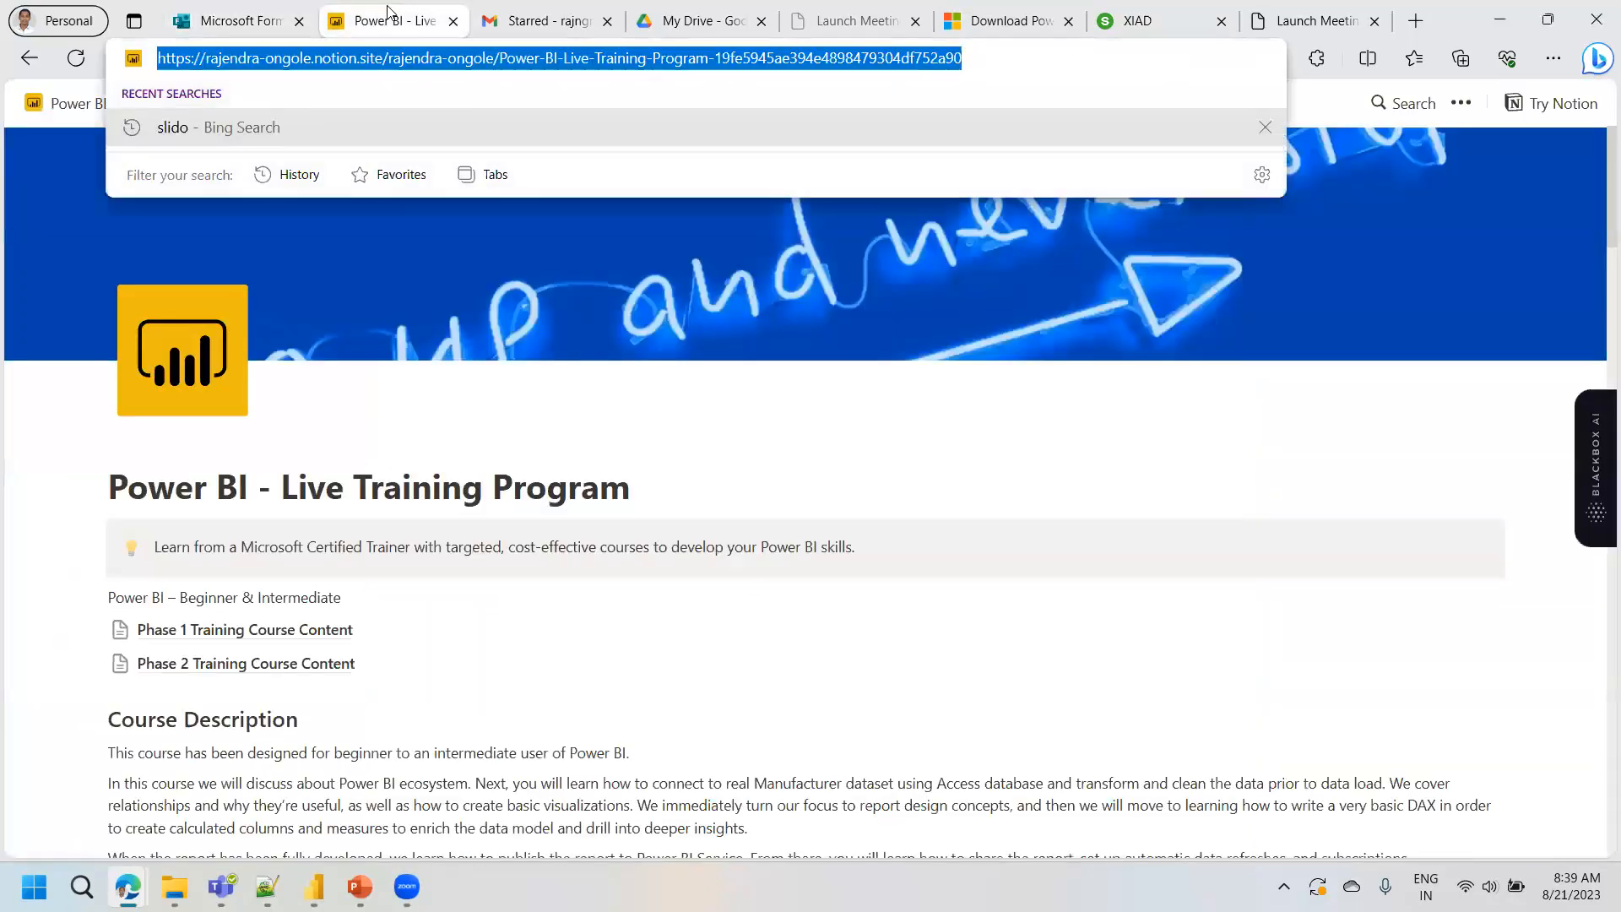
key("ctrl+v")
key("ctrl+z")
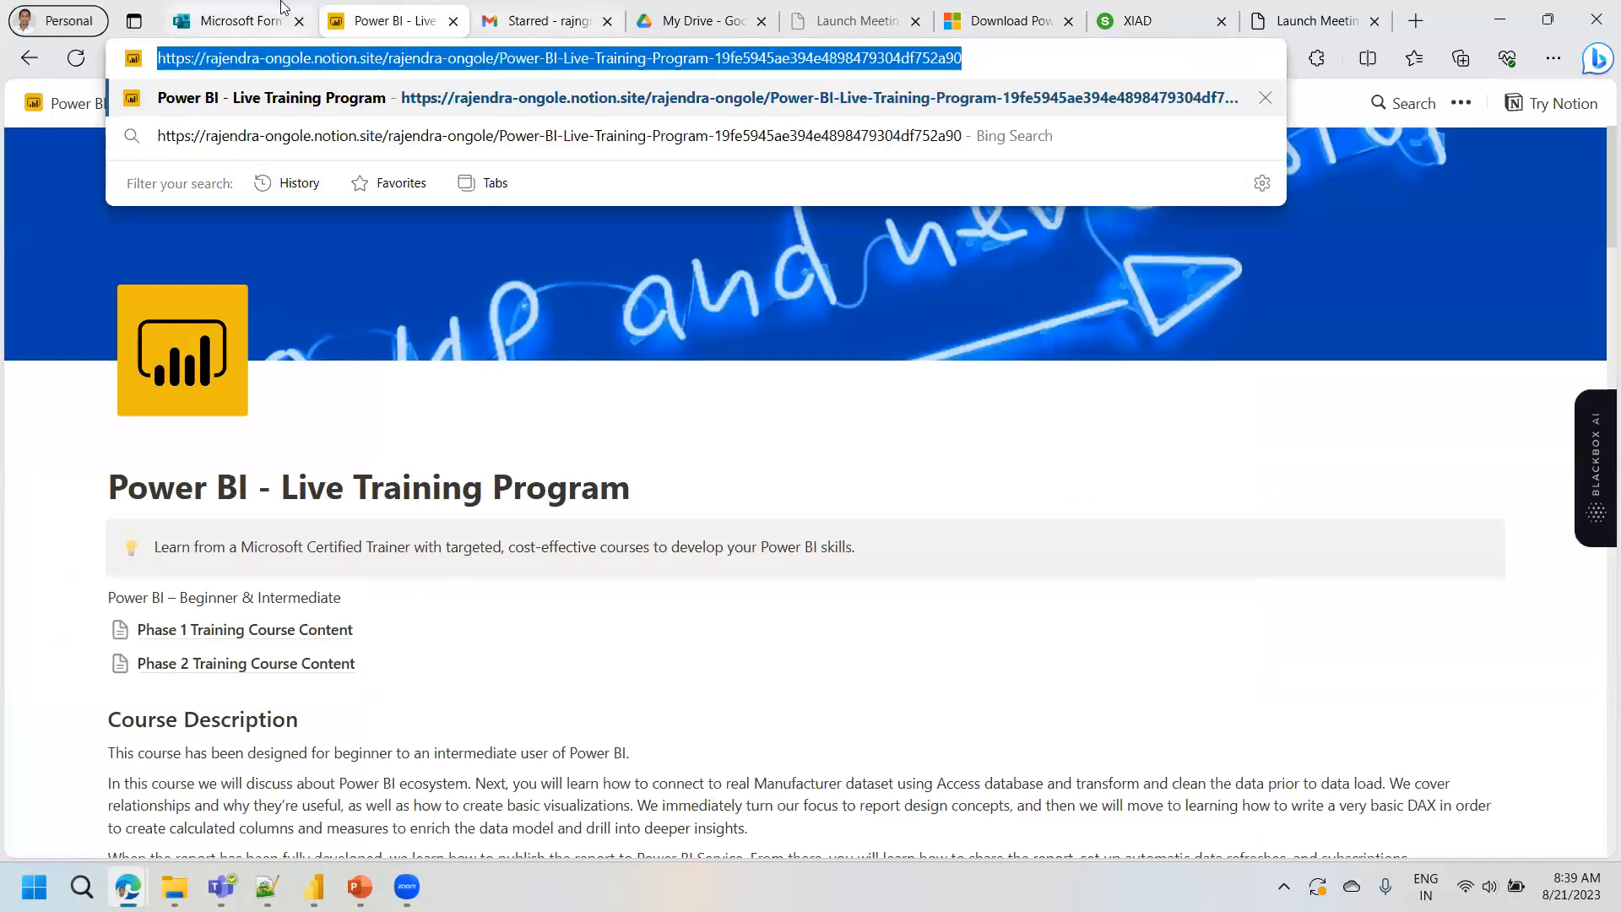
left_click(709, 21)
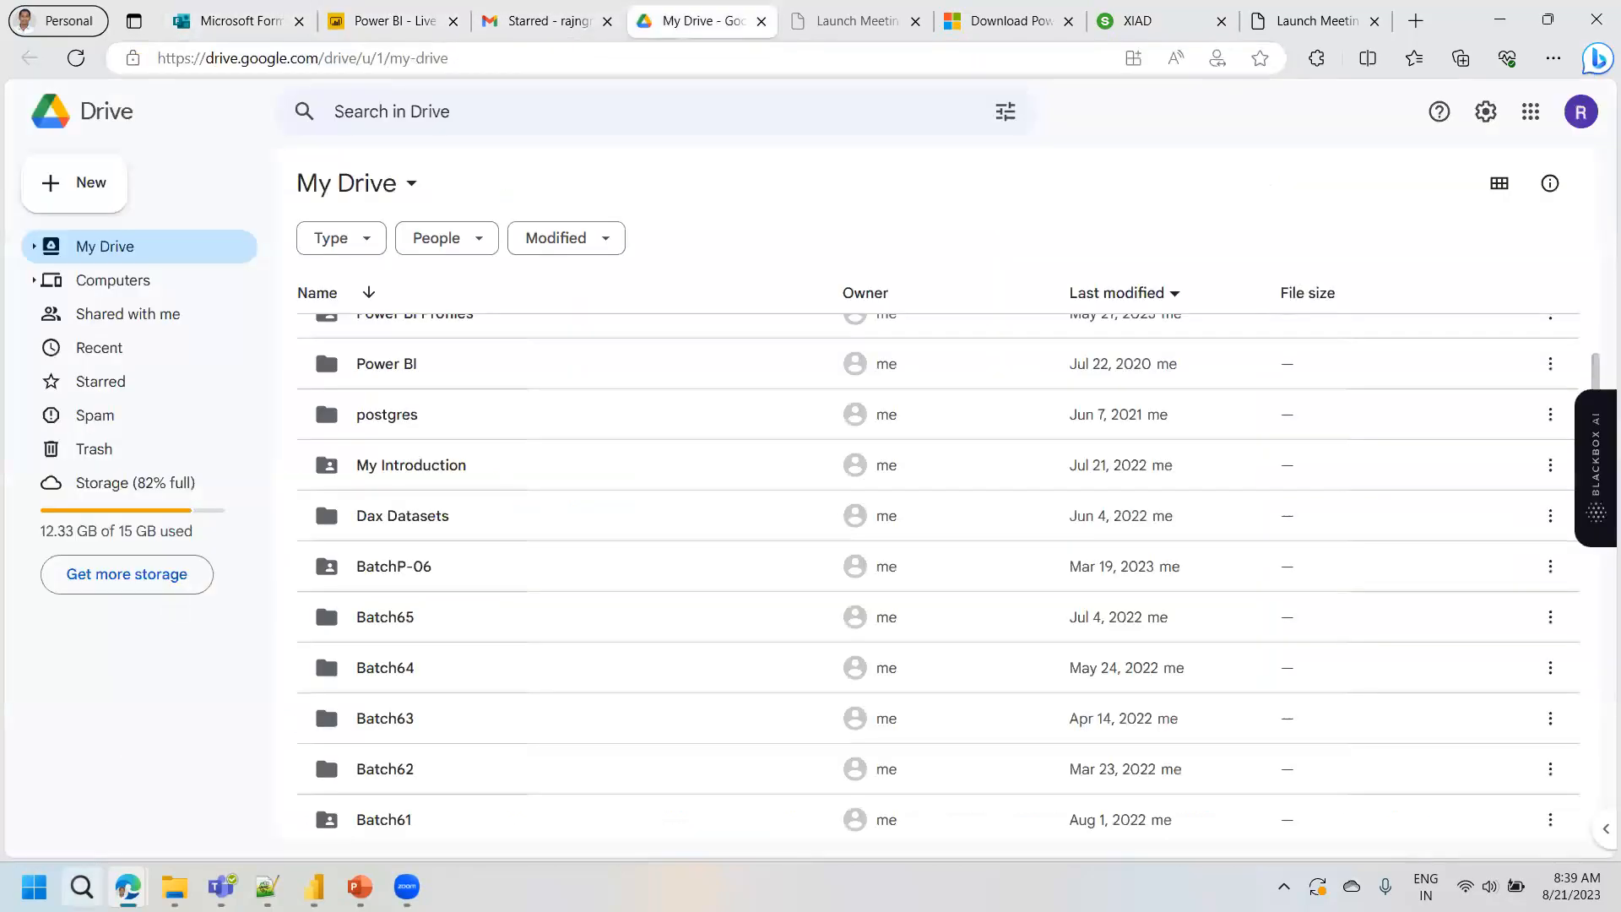
- Return to the Financial Report in the Power BI service and open the Microsoft Fabric home page
mouse_move(128, 887)
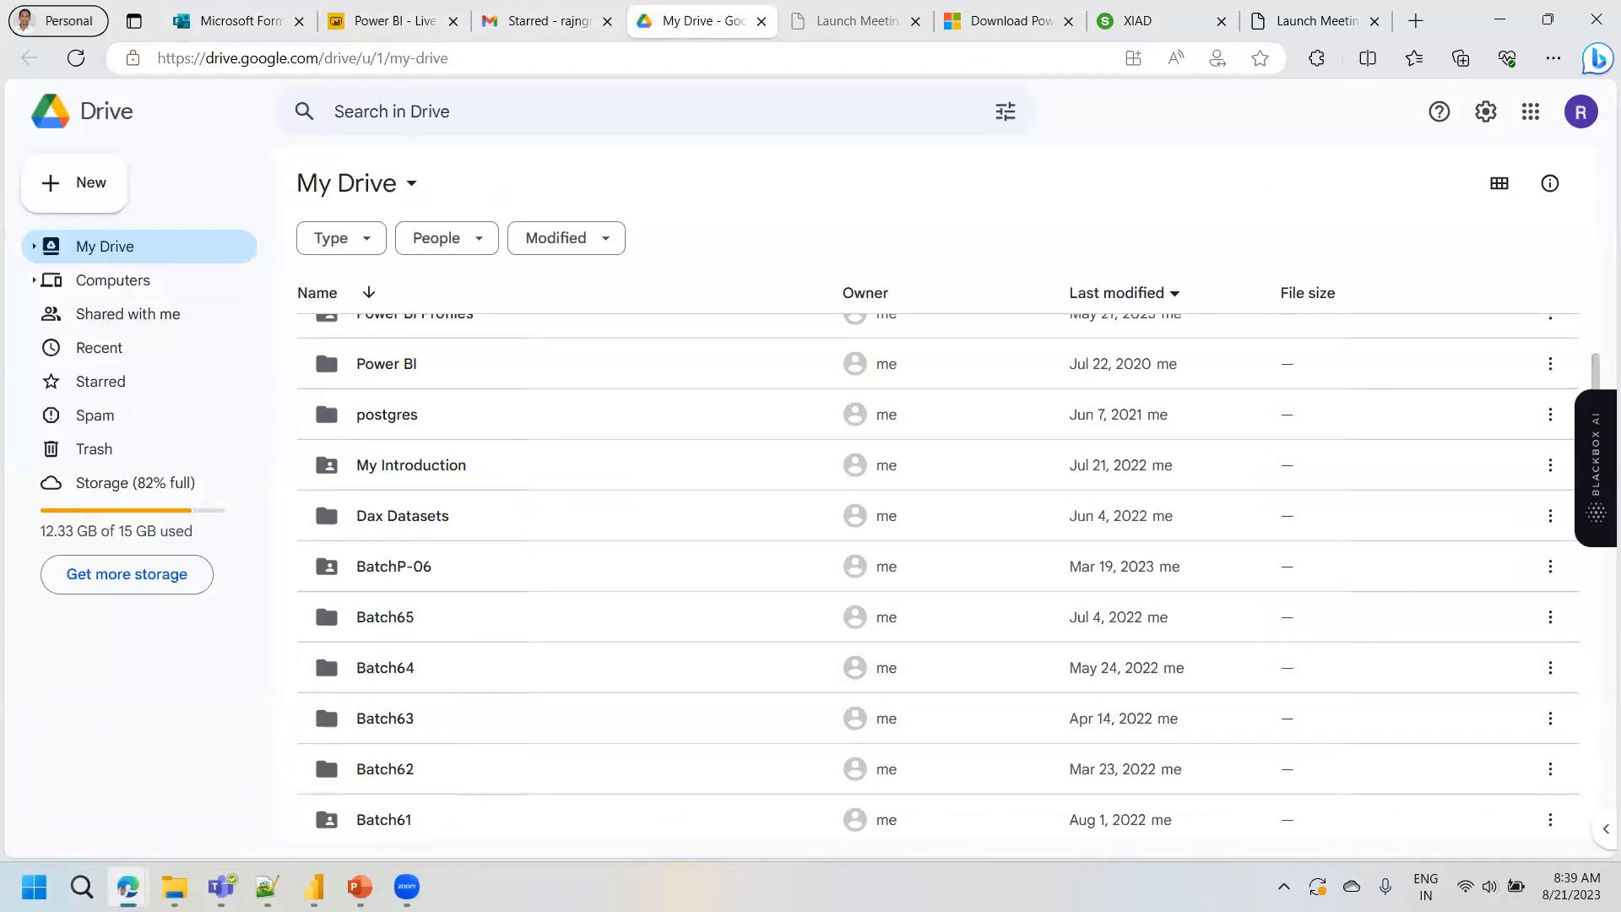
left_click(312, 794)
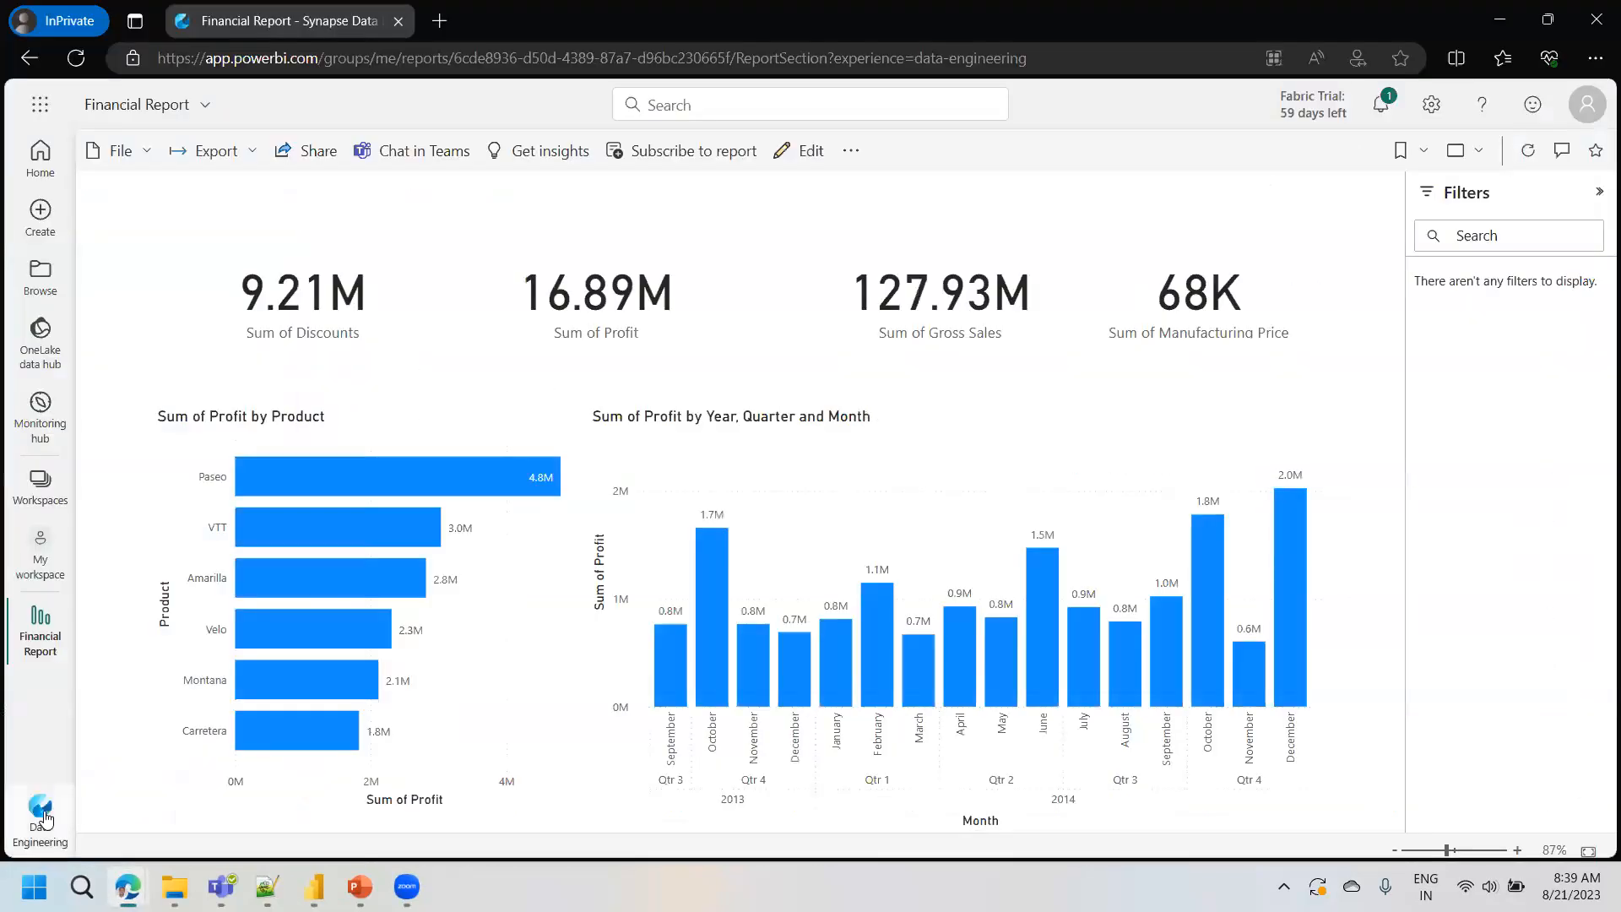
left_click(40, 811)
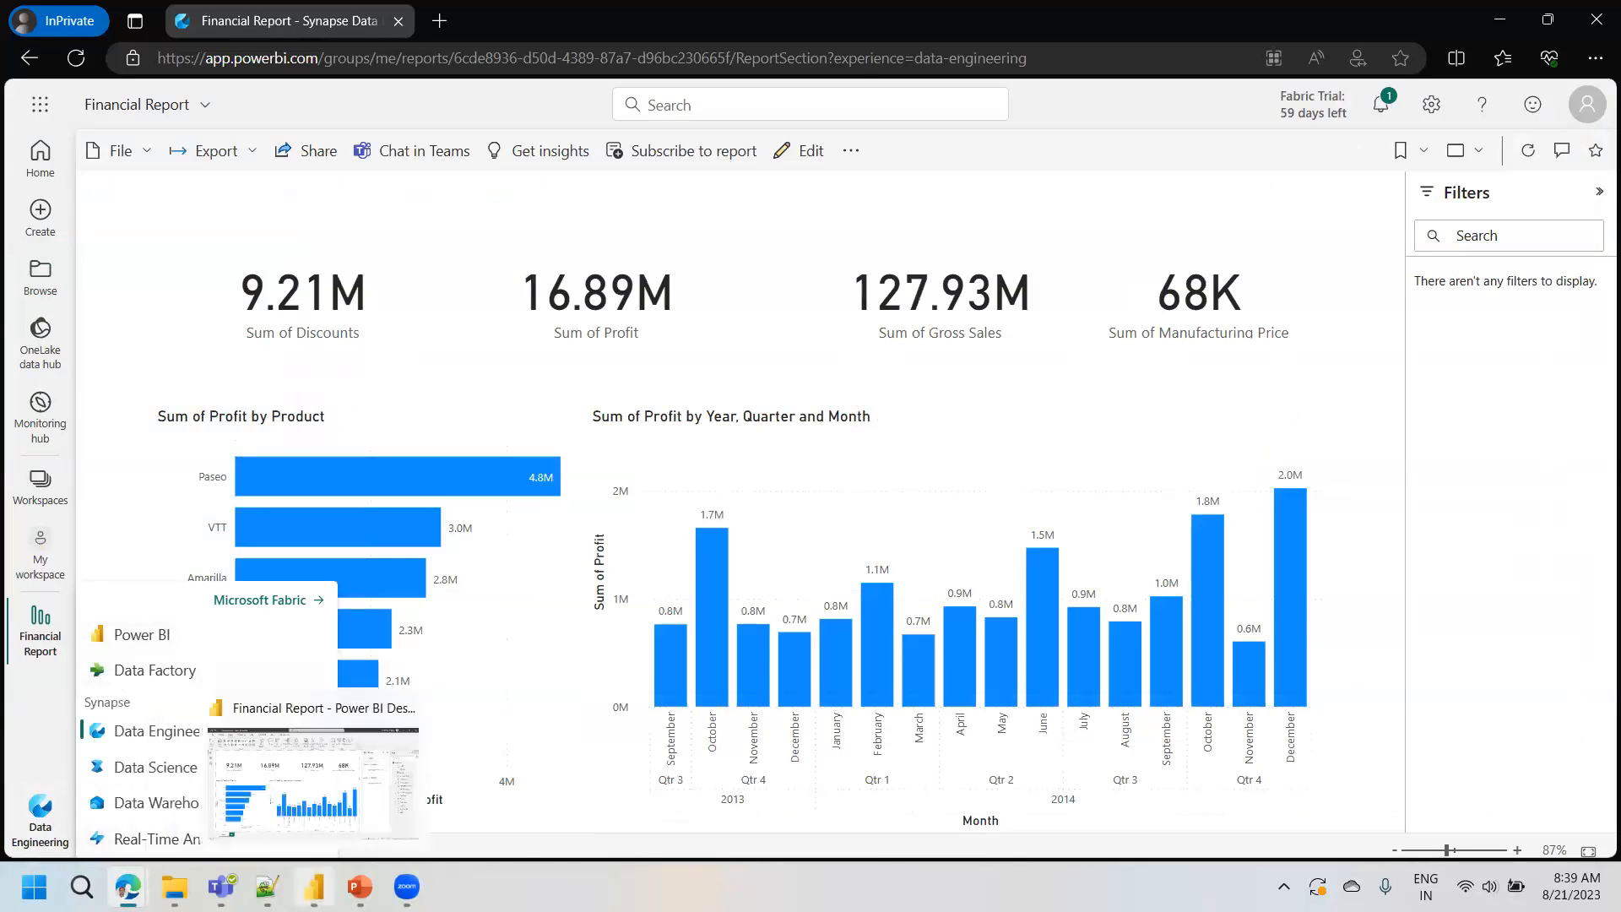
mouse_move(267, 886)
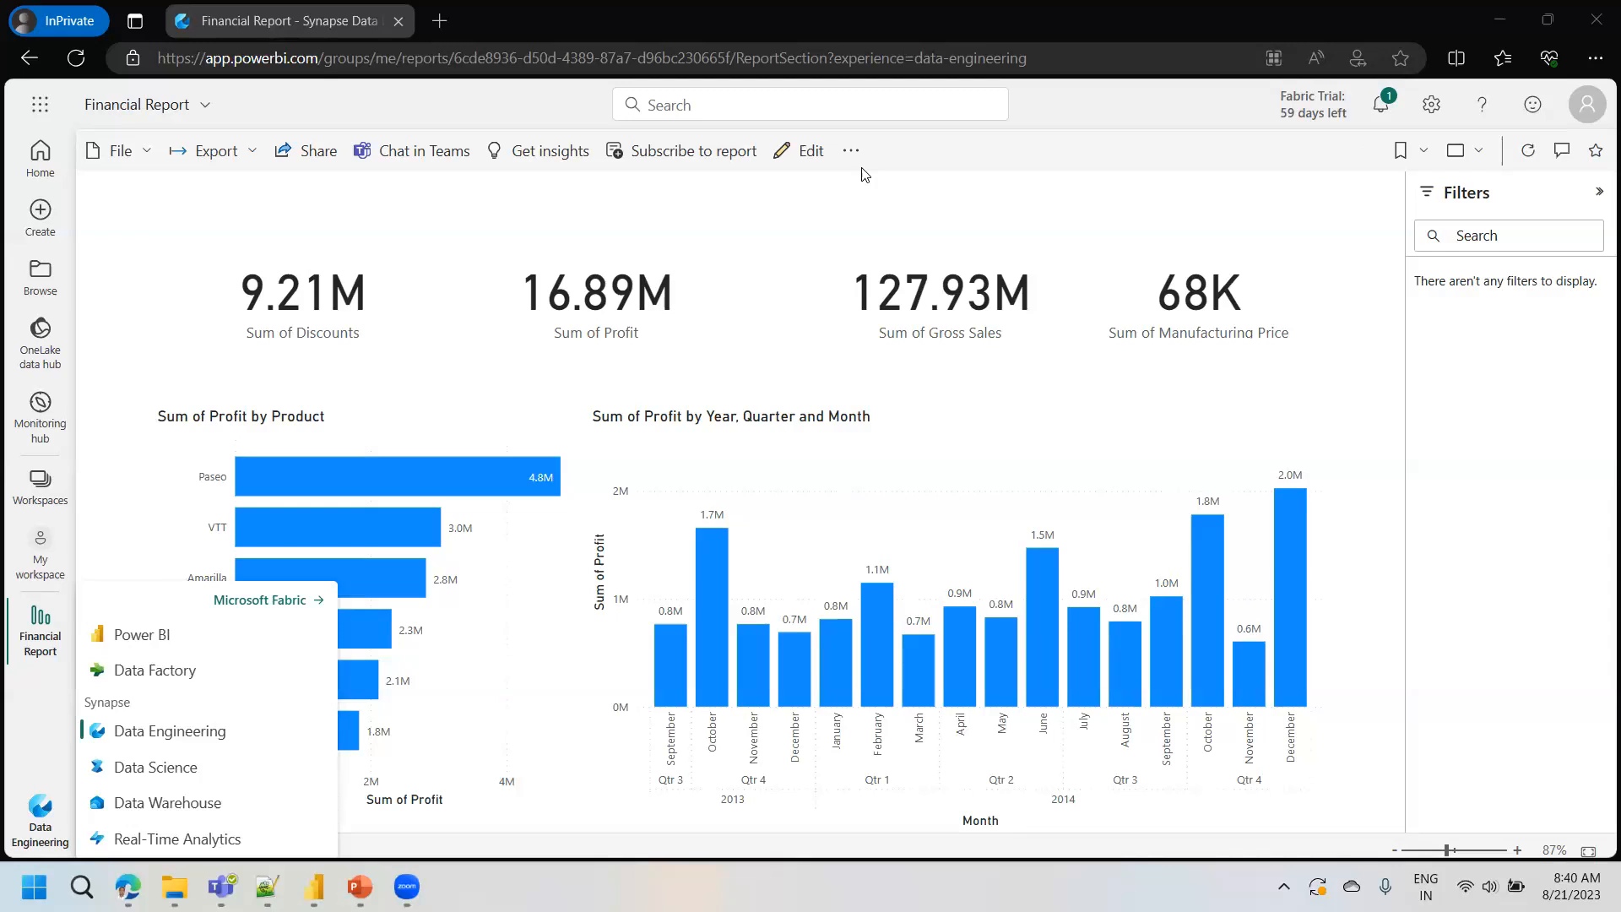
left_click(92, 276)
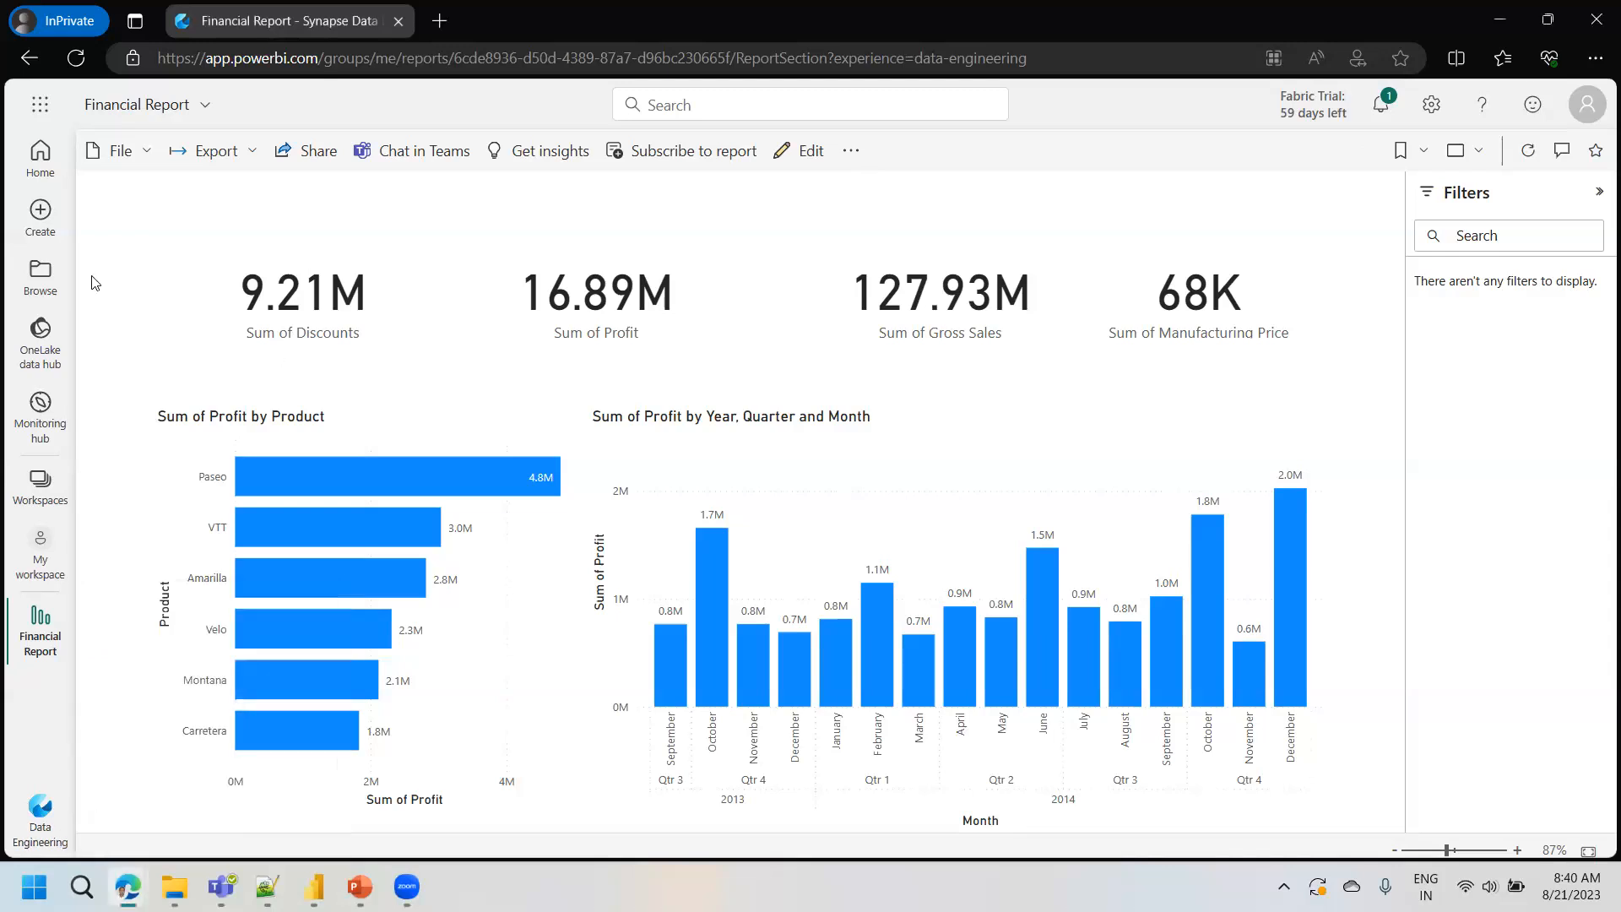
left_click(41, 805)
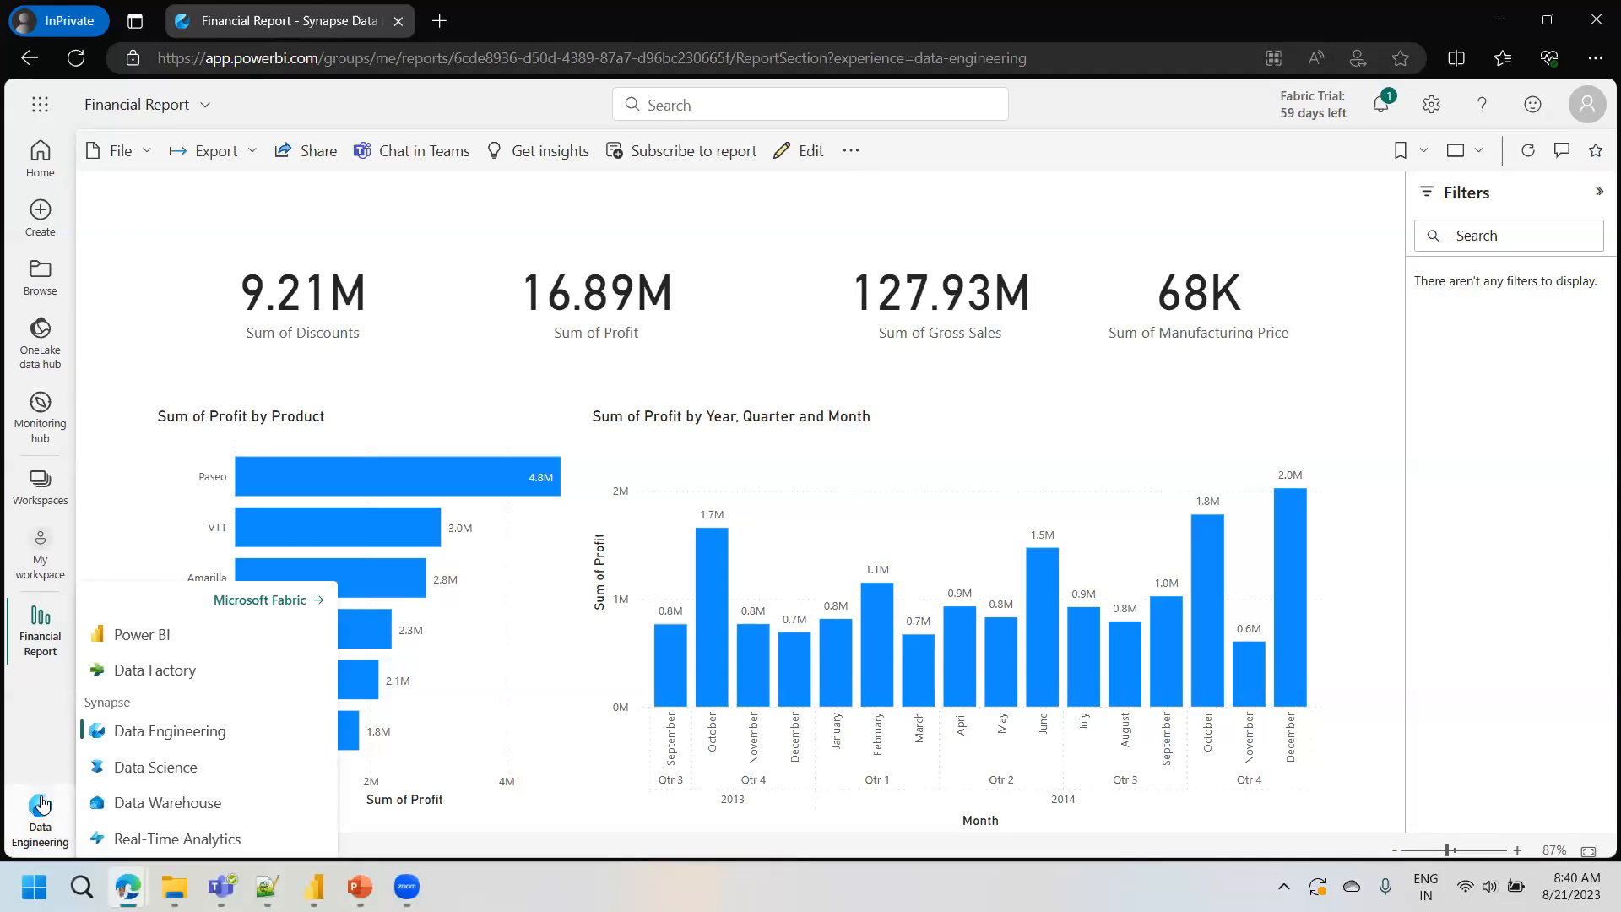
left_click(271, 600)
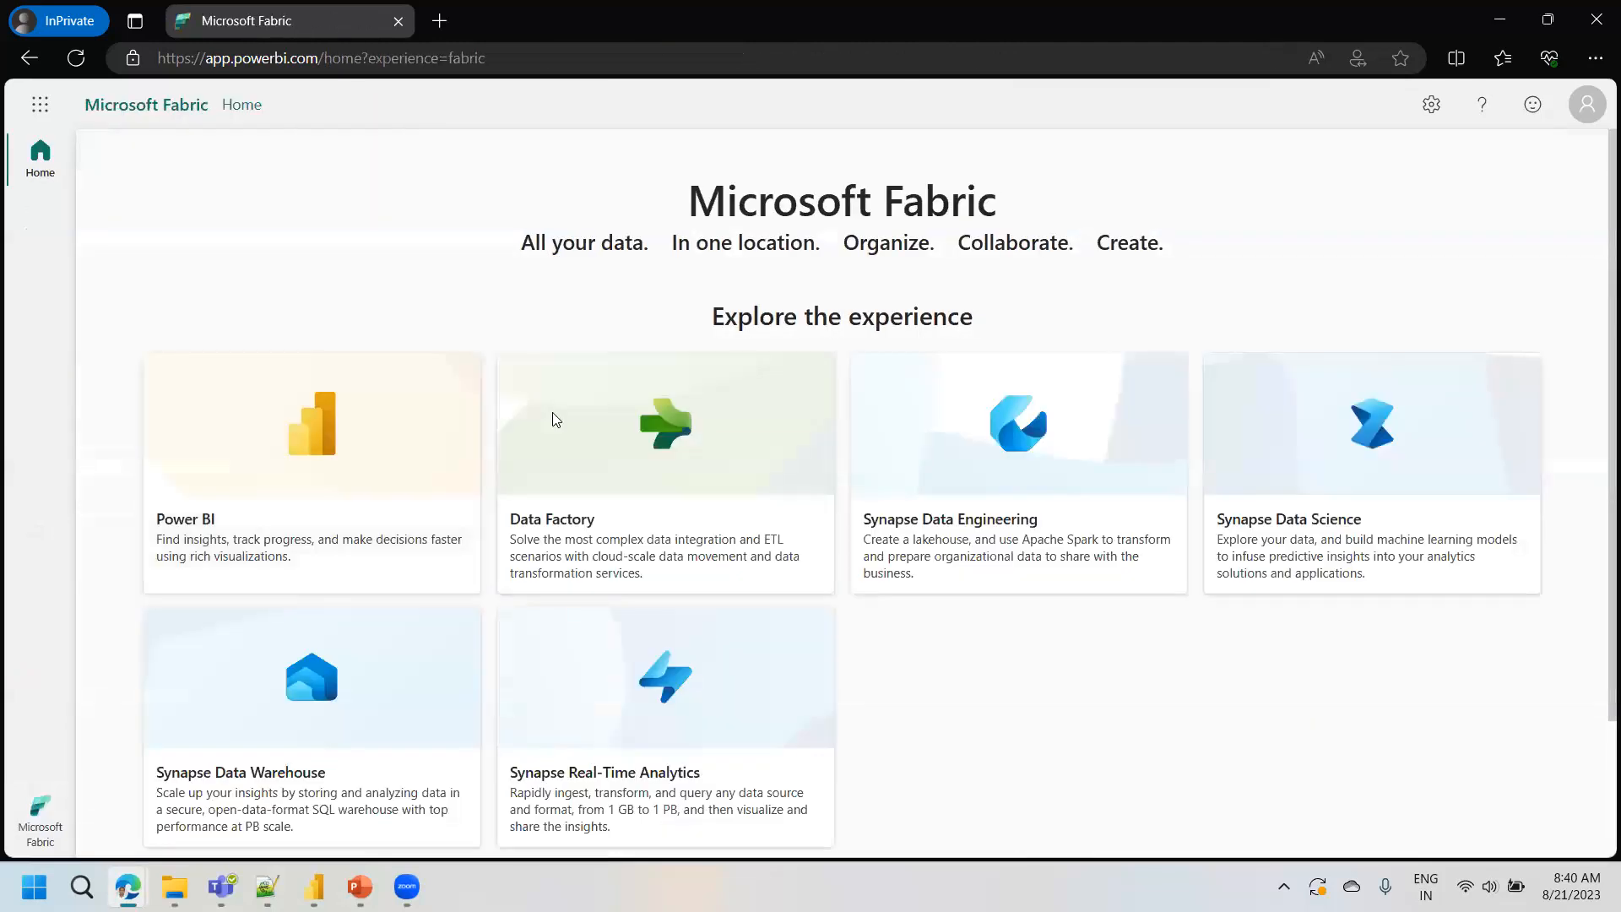